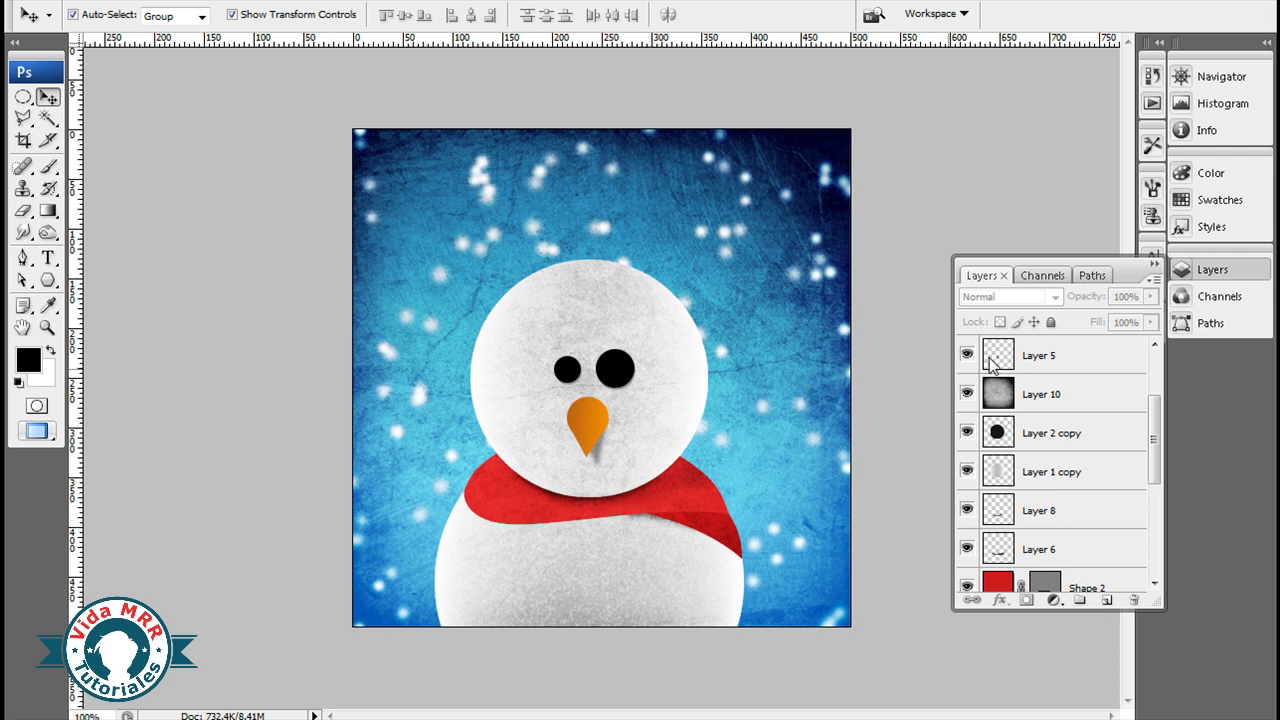
Step: Select Layer 5 through Layer 9 and delete them in the Layers panel
left_click(1027, 357)
scroll(1148, 421, "down", 5)
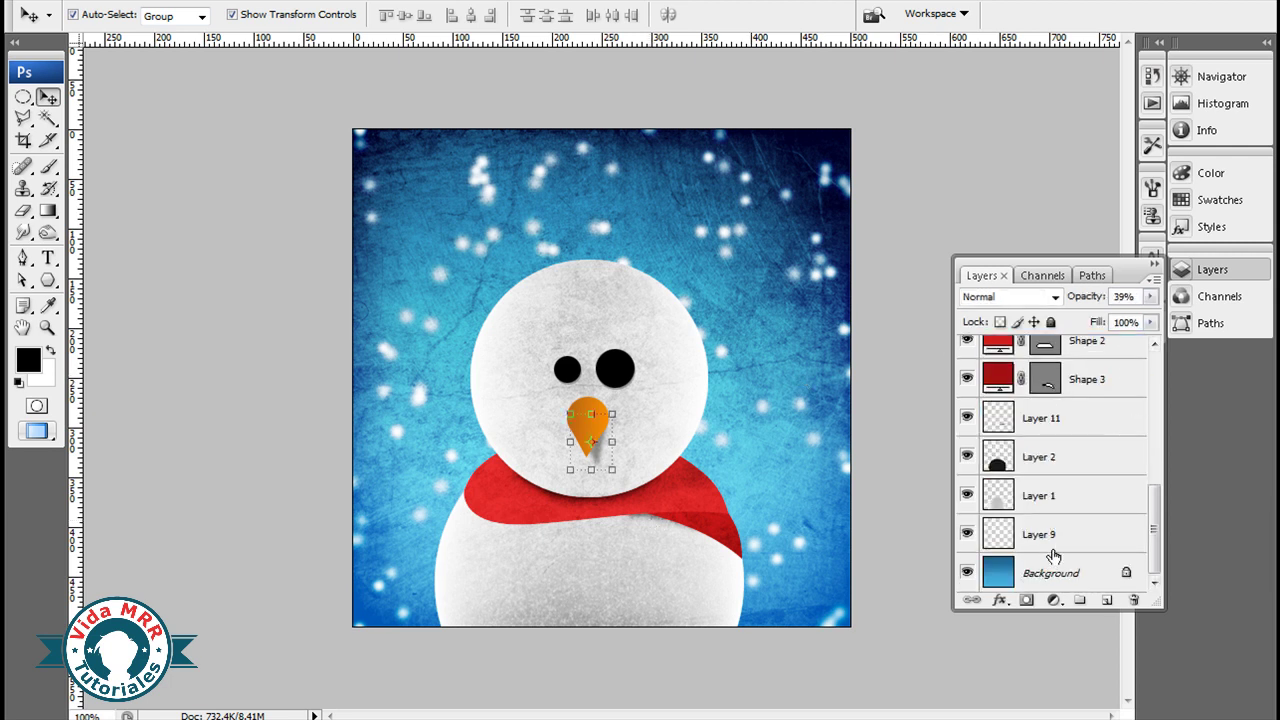
left_click(1053, 540, "shift")
left_click_drag(1053, 540, 1135, 599)
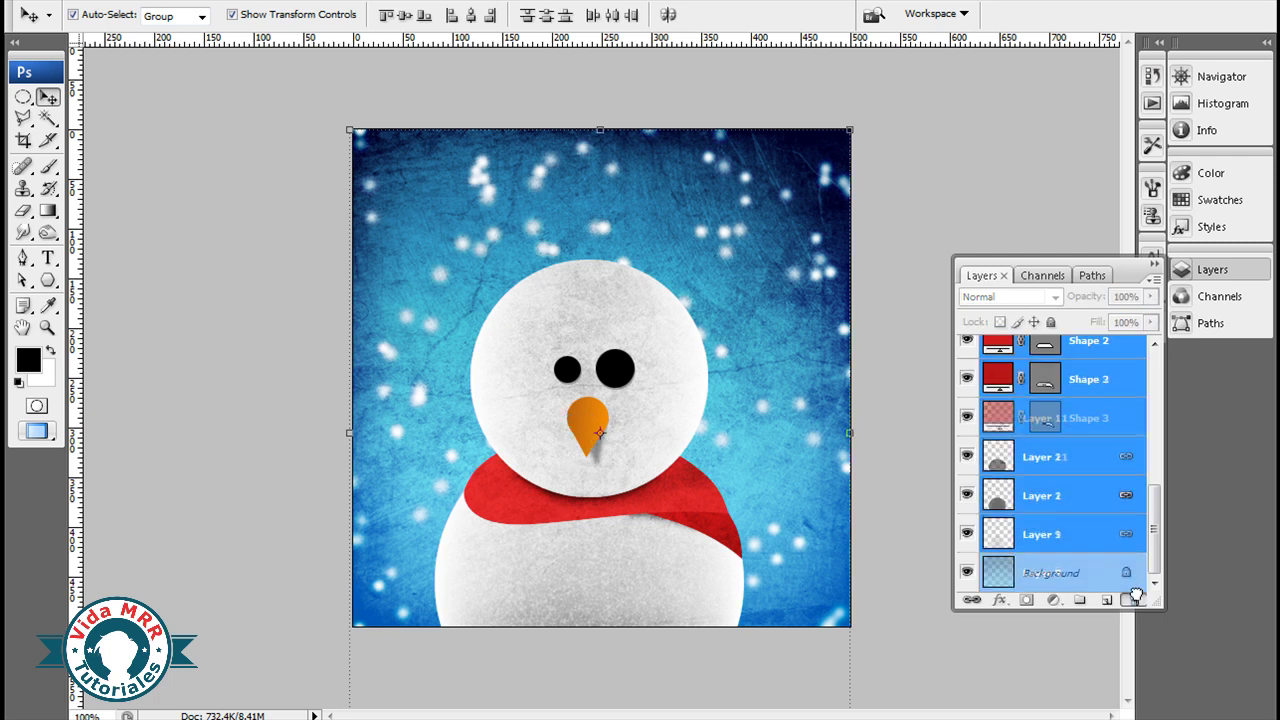
Step: Select the Shape 1, Layer 4 and Layer 3 eye and nose layers and delete them
left_click(1040, 355)
left_click(1035, 433, "shift")
left_click_drag(1035, 437, 1133, 599)
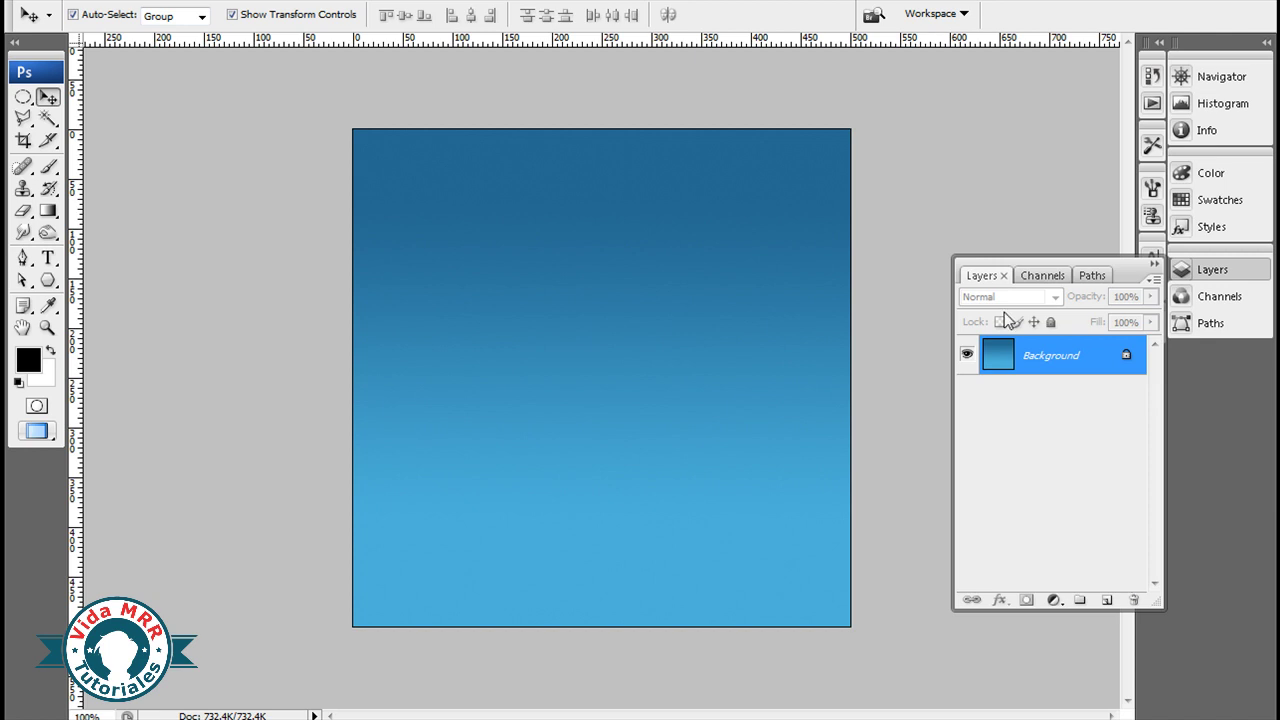
Step: Convert the Background into Layer 0 and fill it with solid white
double_click(1050, 362)
key("Return")
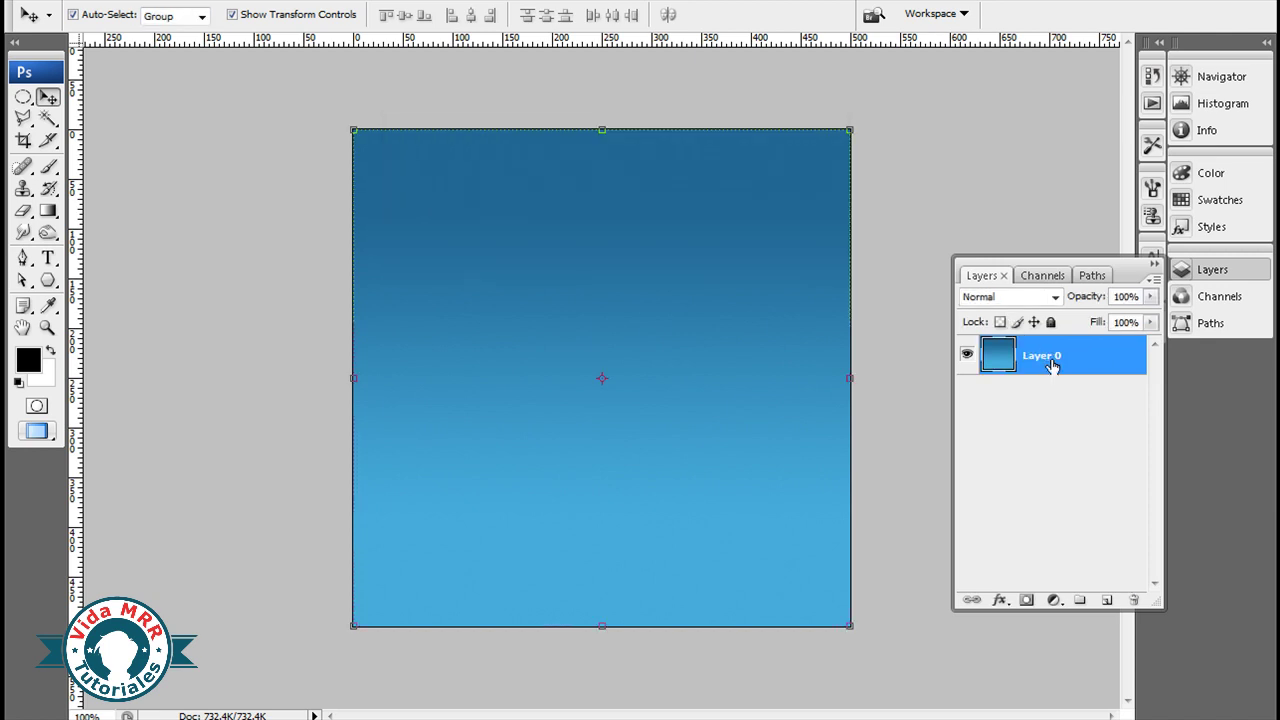
key("x")
key("shift+F5")
key("Return")
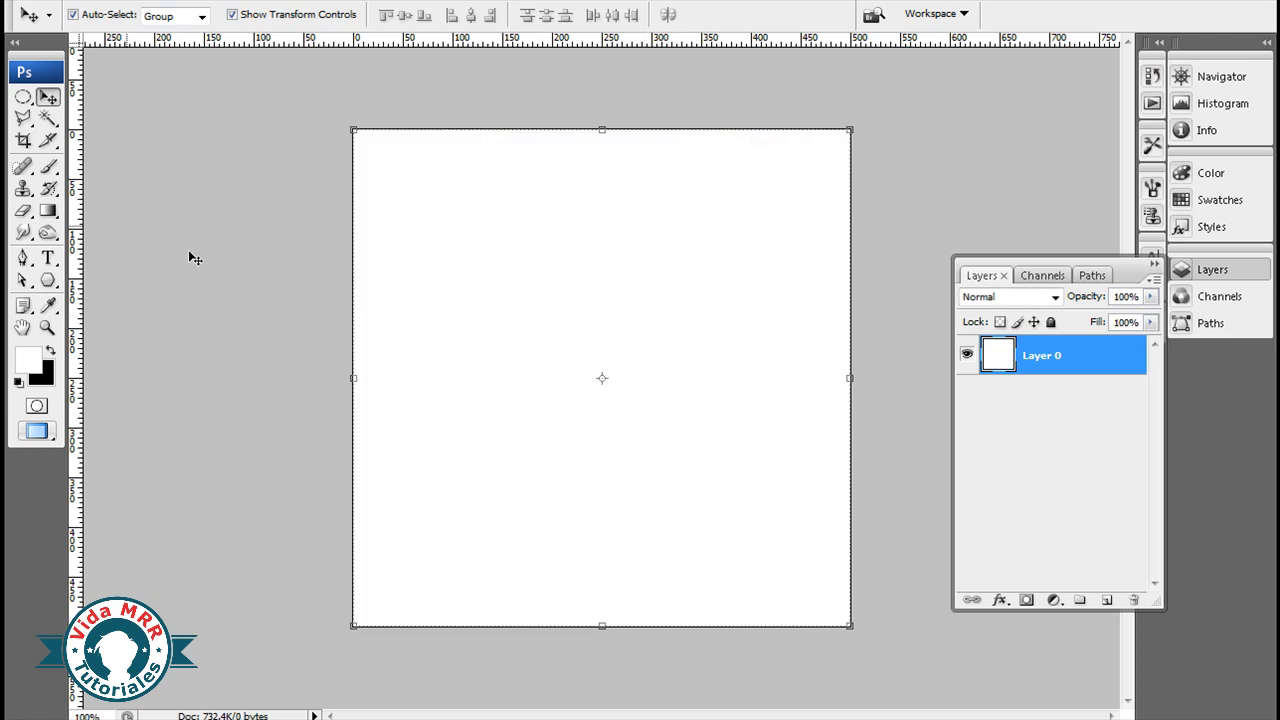
left_click(189, 252)
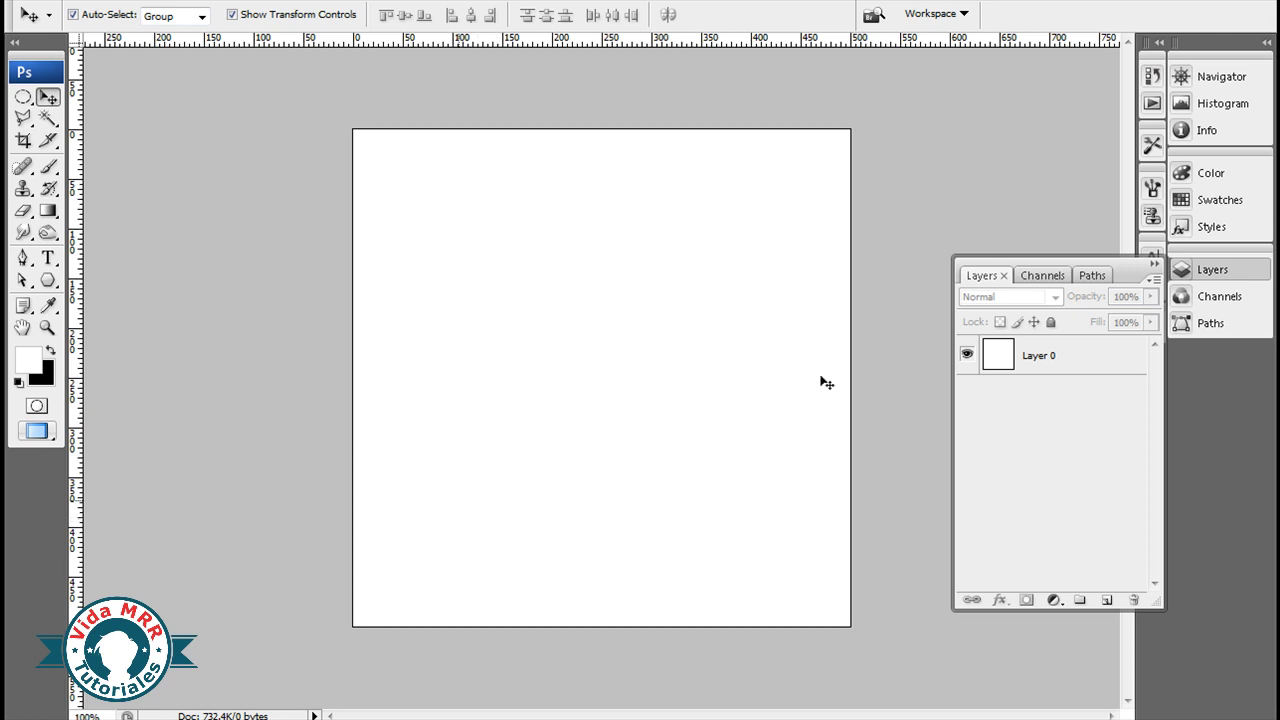
left_click(1042, 355)
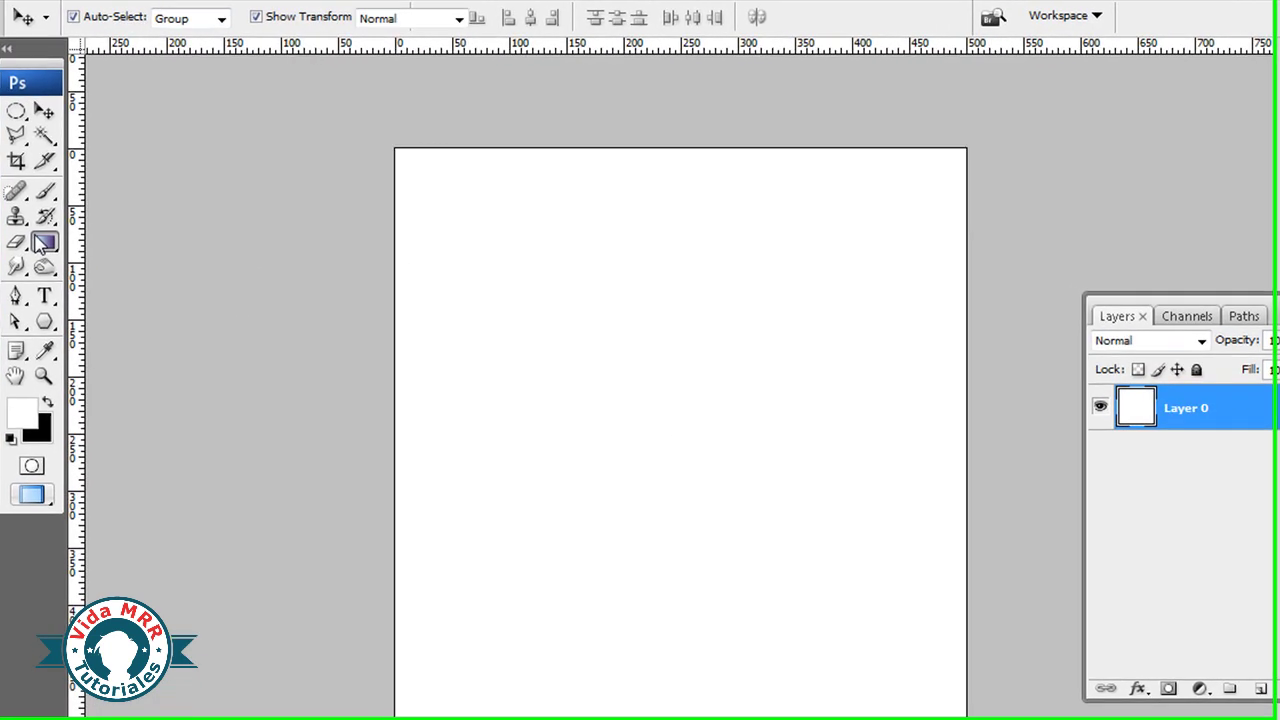
Step: Choose the Gradient tool with the Foreground to Background preset and default colours
left_click(47, 216)
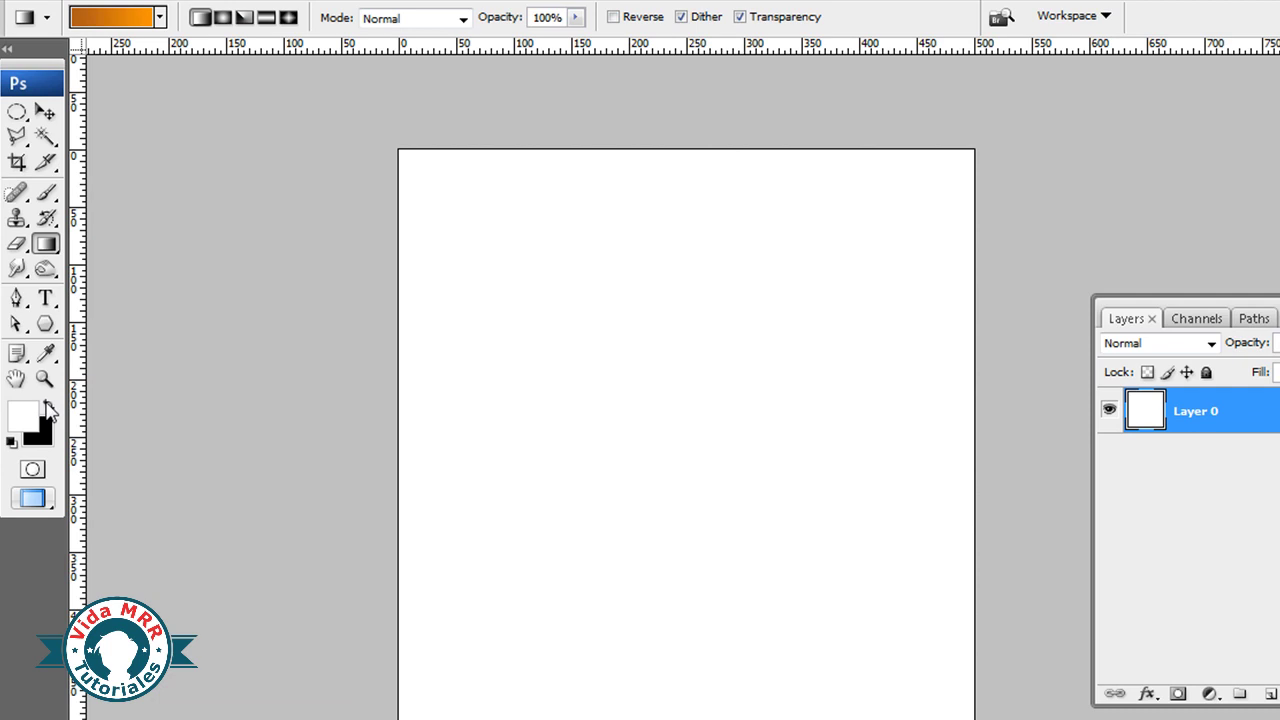
left_click(47, 406)
left_click(160, 17)
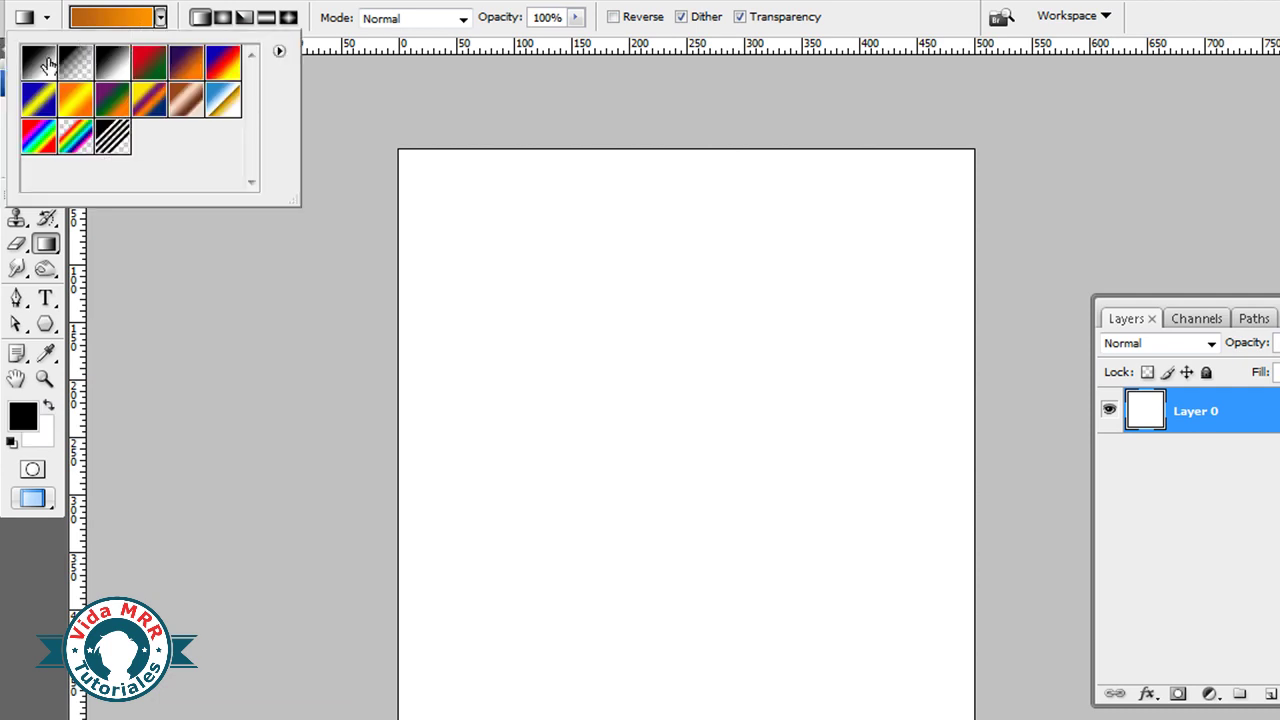
left_click(47, 64)
Step: Set the foreground colour to #1b6483 and the background colour to #3a9fe5
left_click(22, 412)
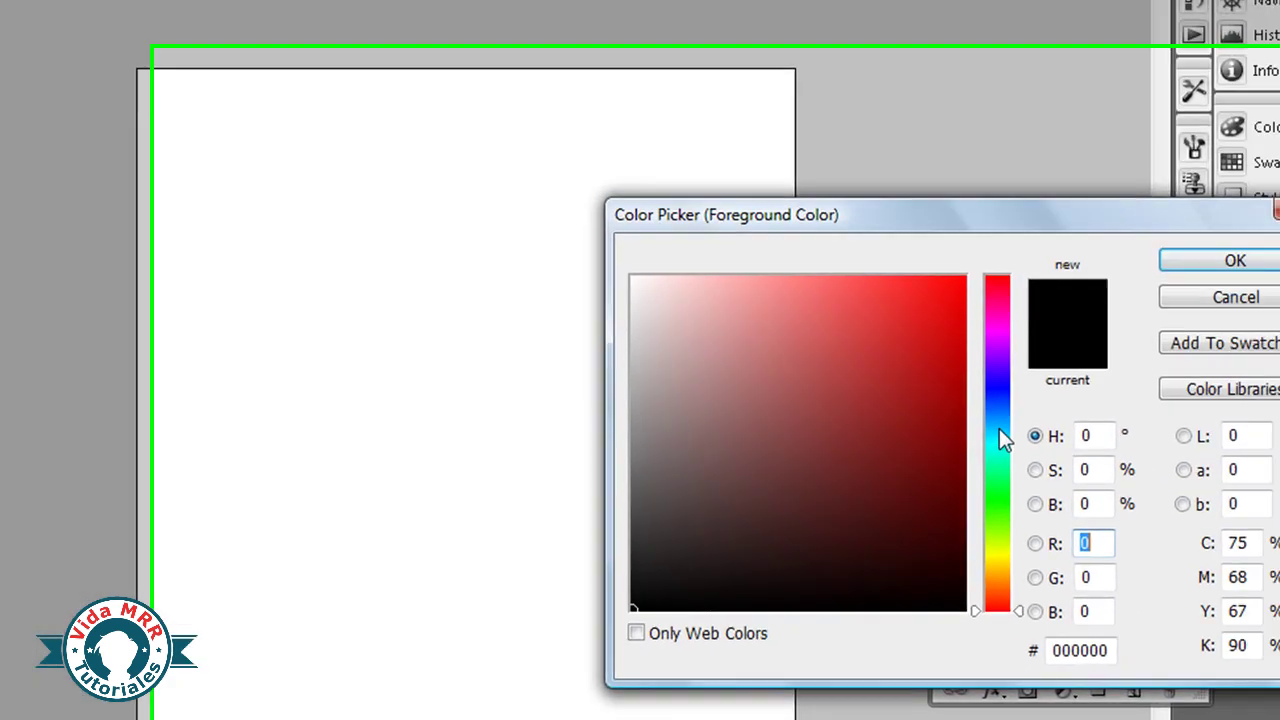
left_click(905, 405)
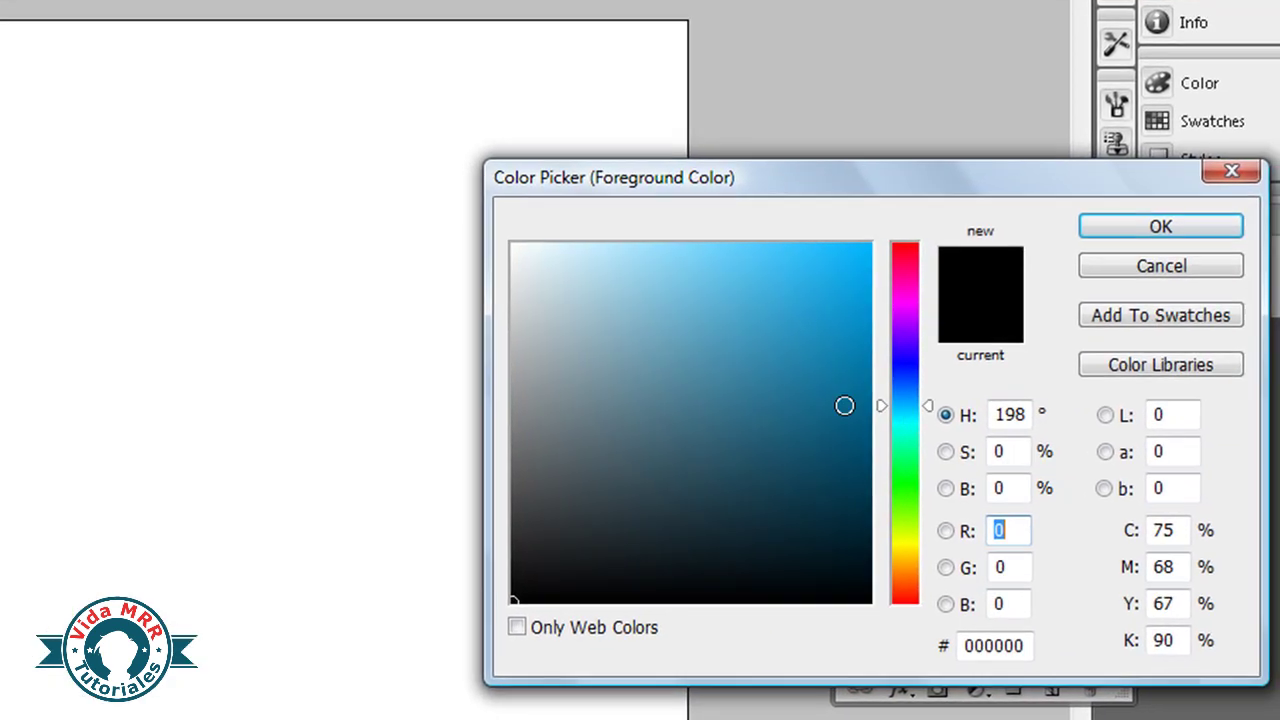
left_click_drag(811, 414, 797, 418)
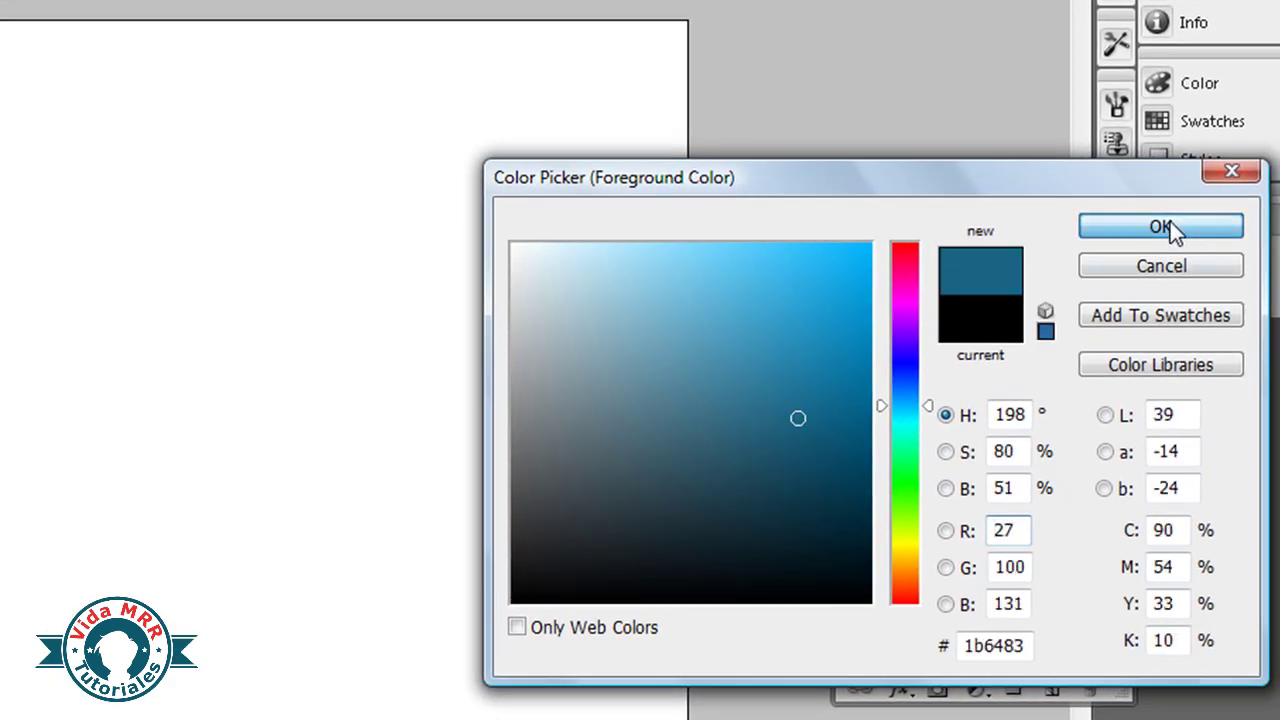
left_click(1162, 228)
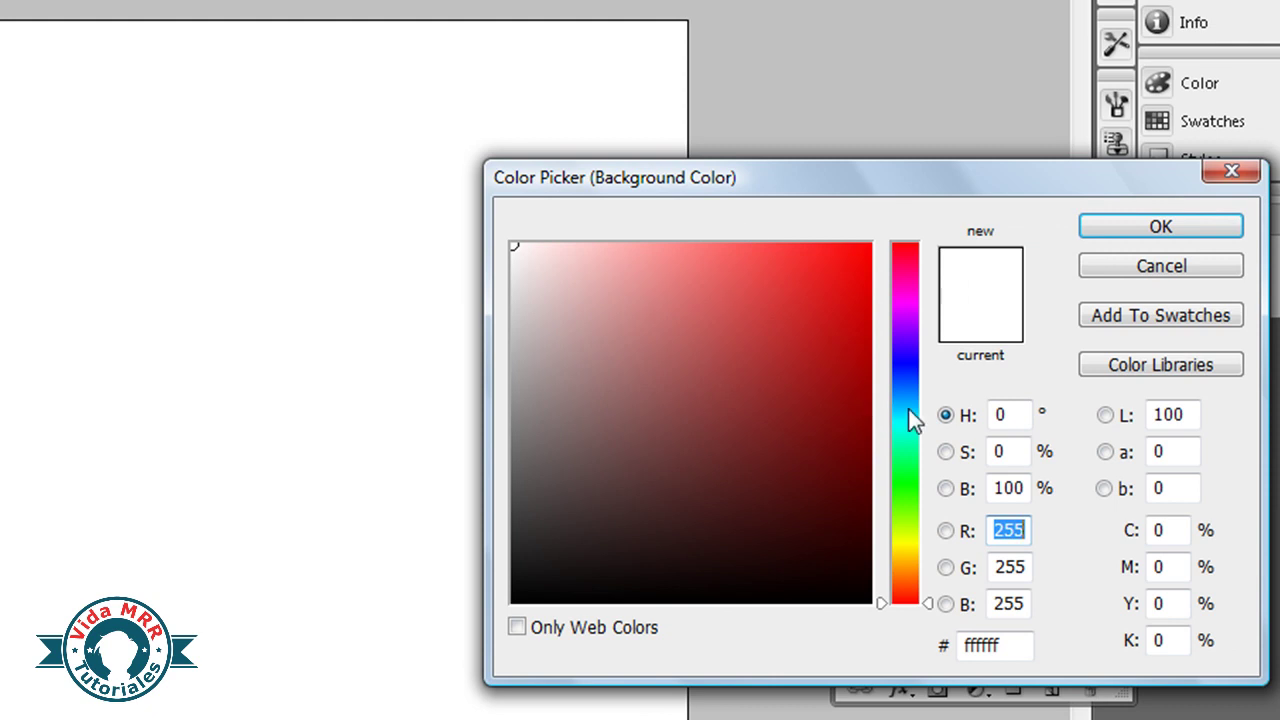
left_click_drag(908, 408, 908, 398)
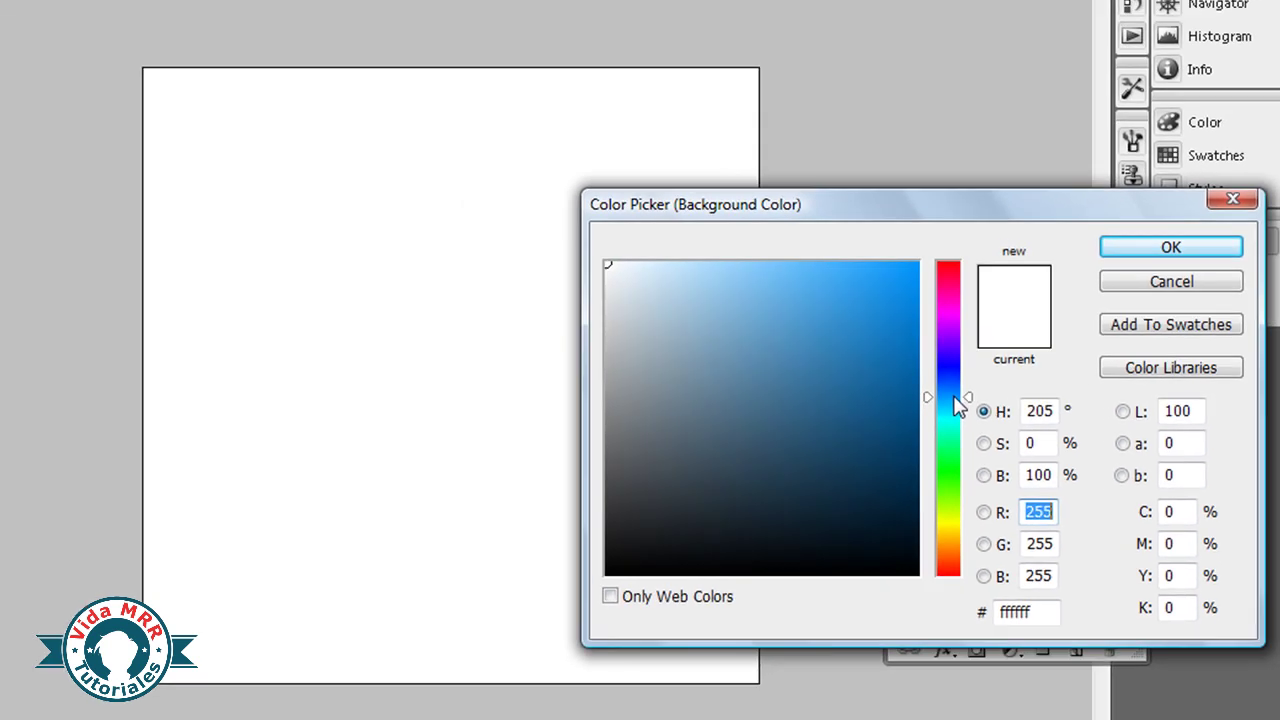
left_click(779, 279)
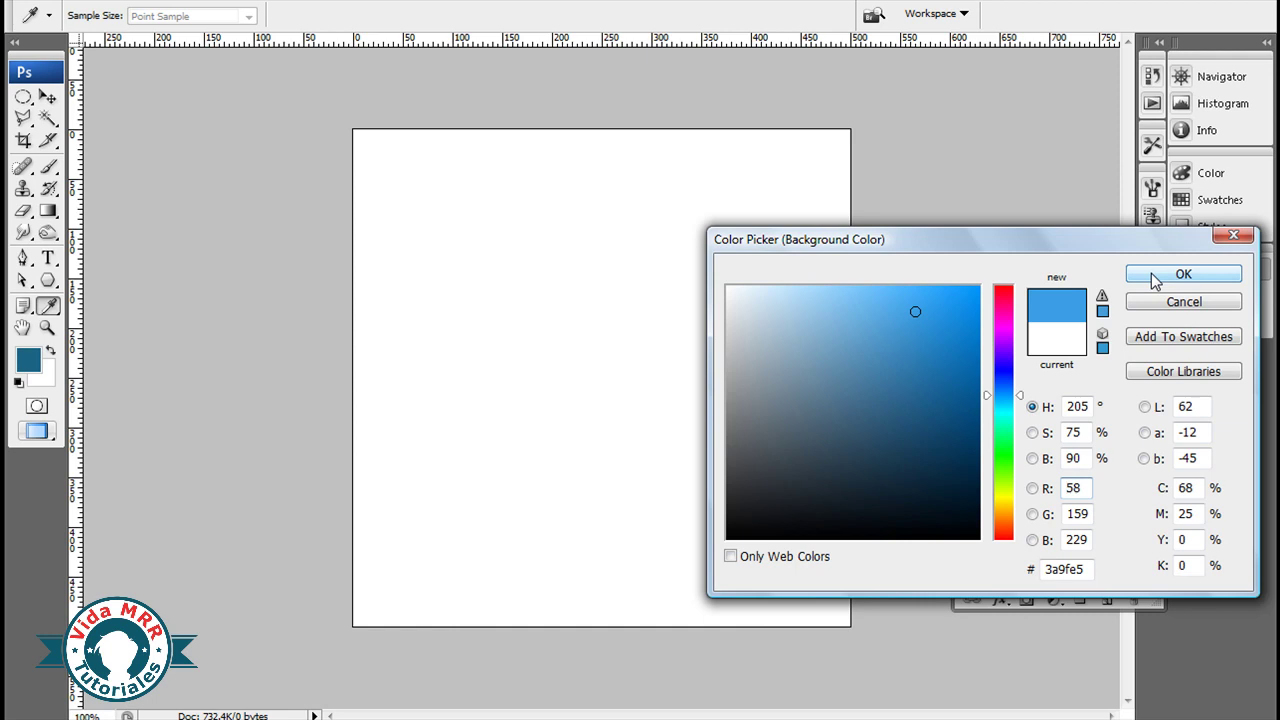
left_click_drag(1057, 247, 986, 209)
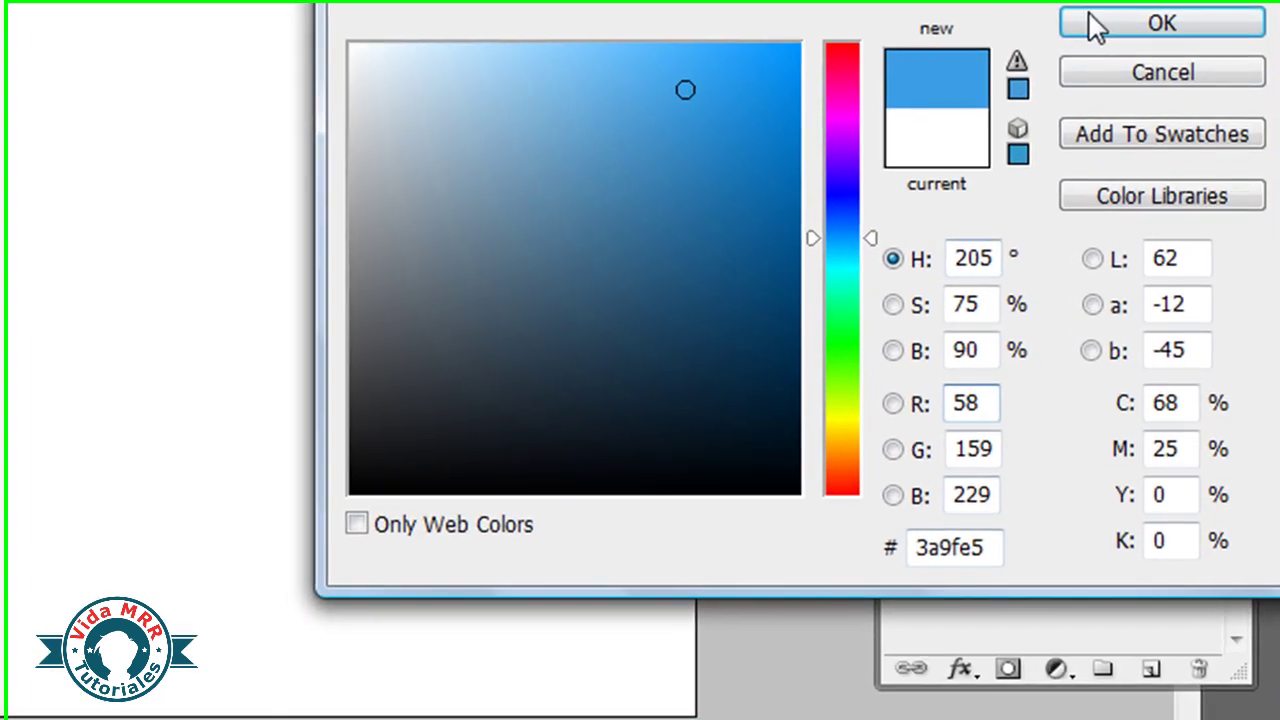
left_click(1080, 8)
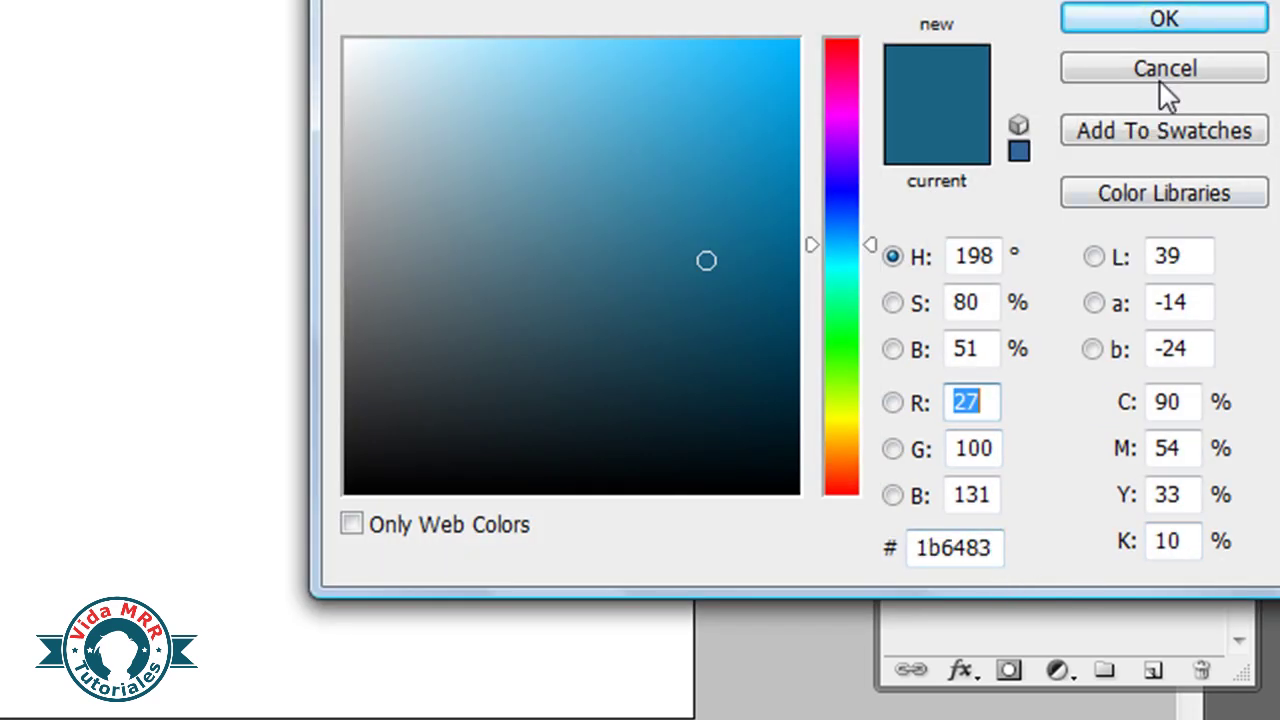
left_click(1163, 22)
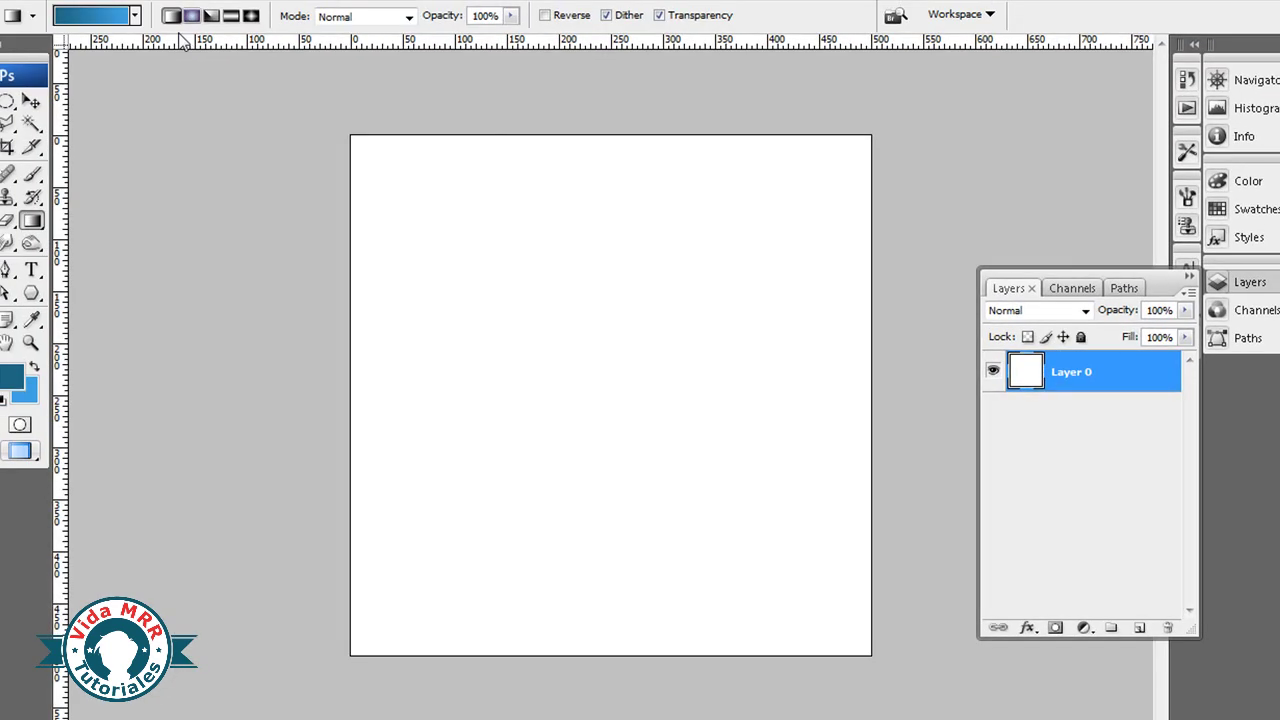
Step: Drag a vertical linear gradient down Layer 0, dark blue at top to light blue below
left_click_drag(580, 146, 590, 592)
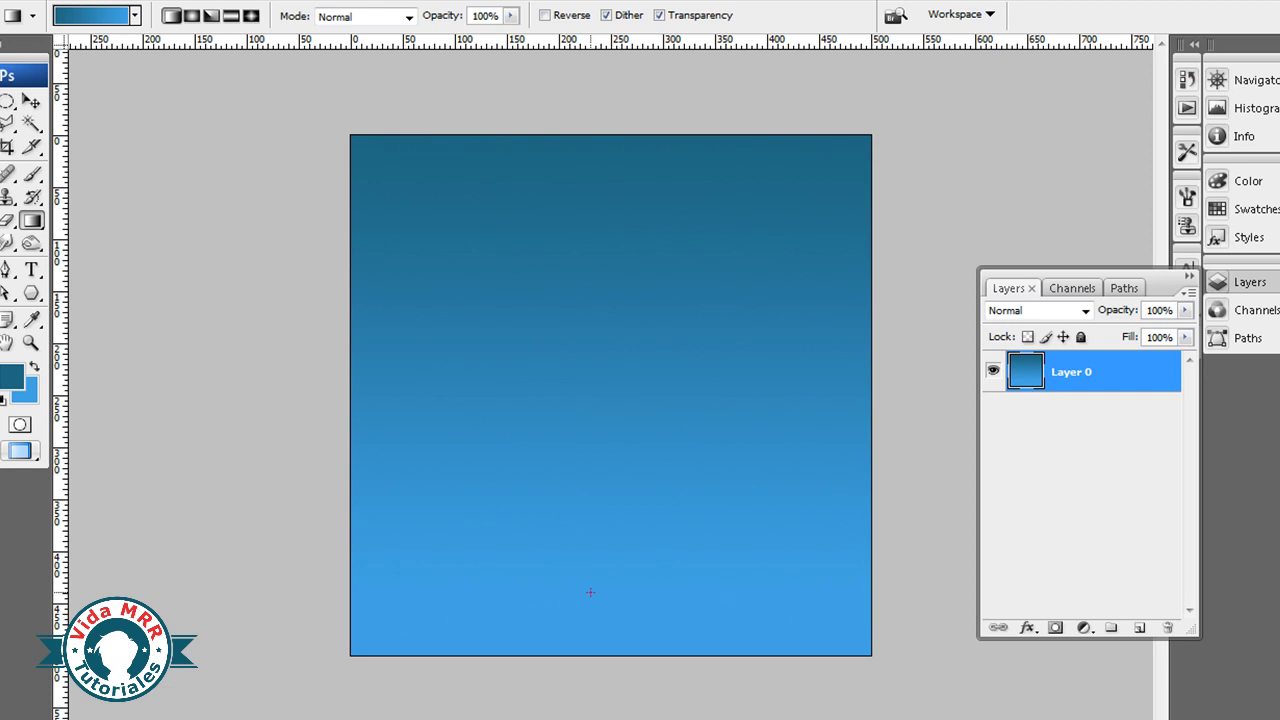
mouse_move(590, 592)
left_mouse_down()
mouse_move(613, 171)
mouse_move(613, 626)
left_mouse_up()
Step: Add a new layer and draw a large elliptical circle selection in the canvas centre
left_click(1139, 627)
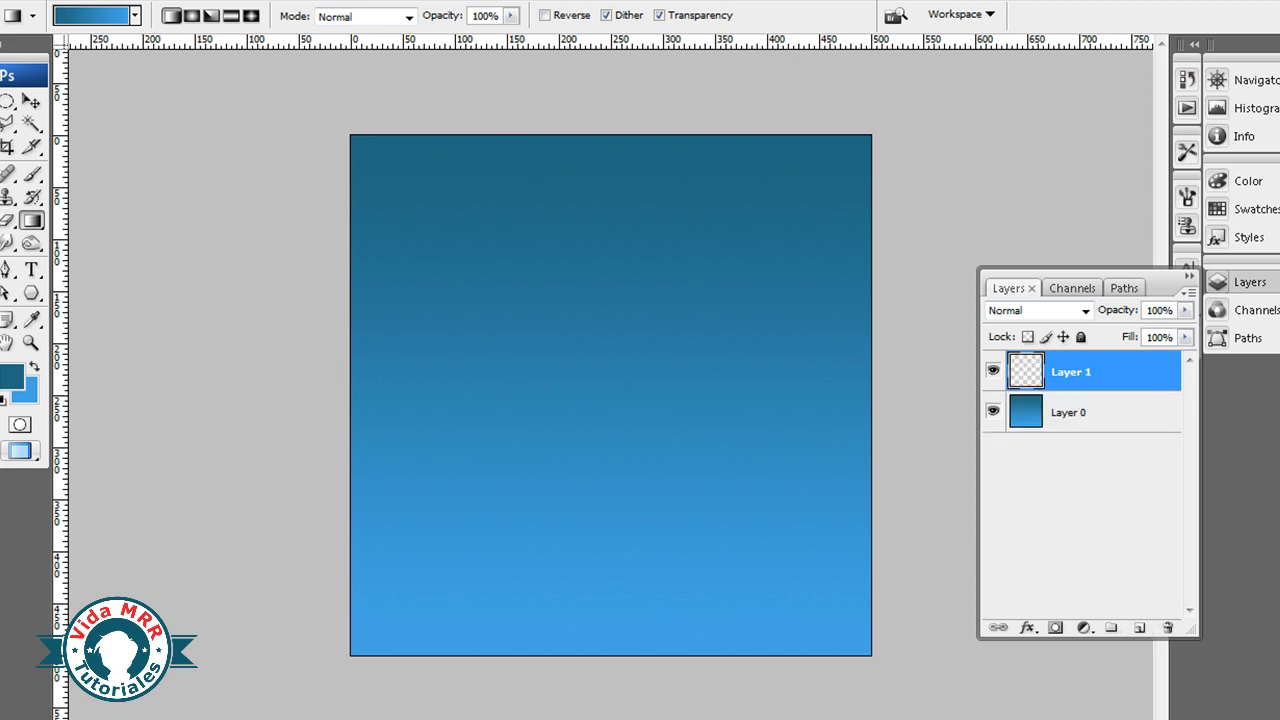
left_click(8, 101)
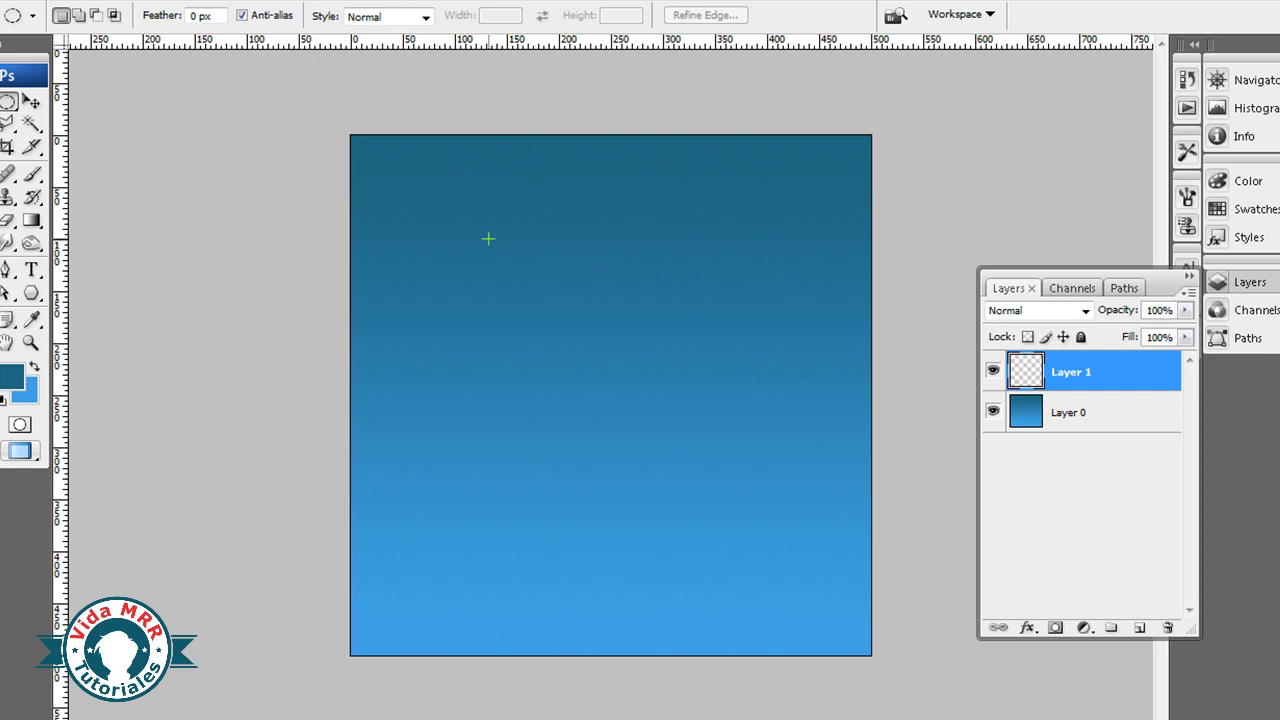
left_click_drag(506, 294, 814, 575)
left_click_drag(814, 575, 814, 575)
left_click_drag(712, 452, 717, 436)
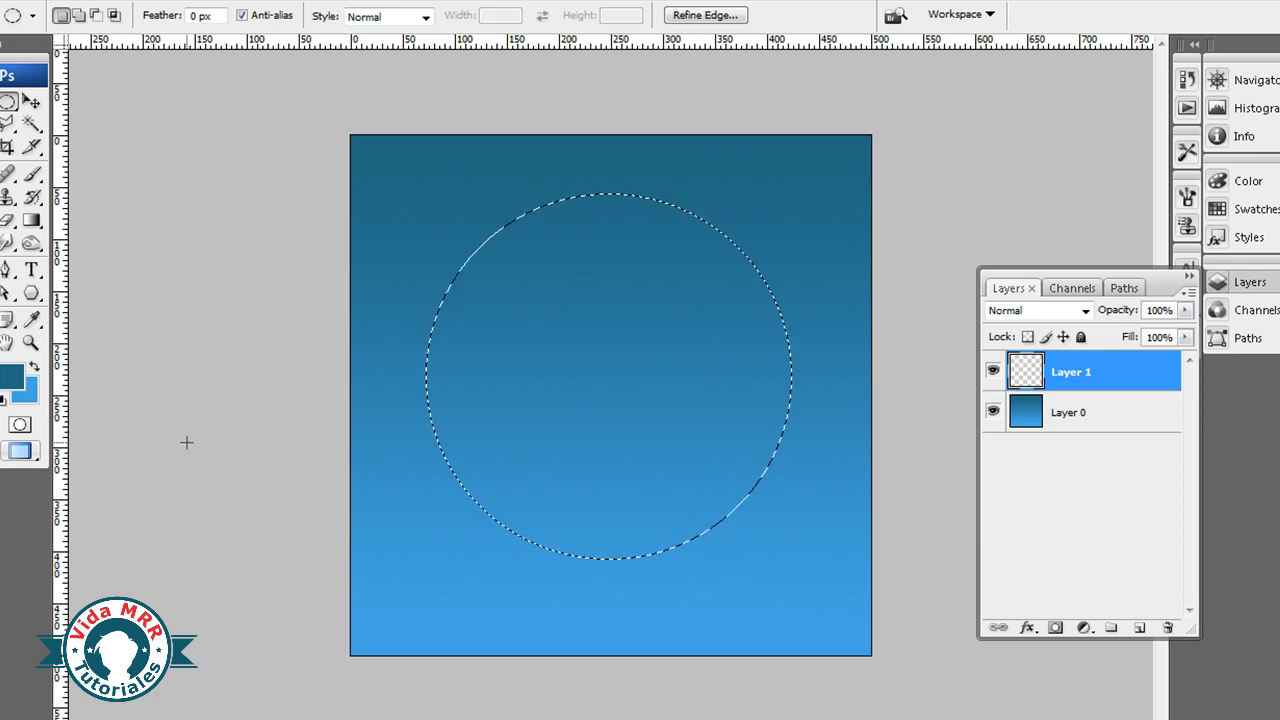
Step: Fill the circle selection with white and deselect it
key("d")
left_click(34, 368)
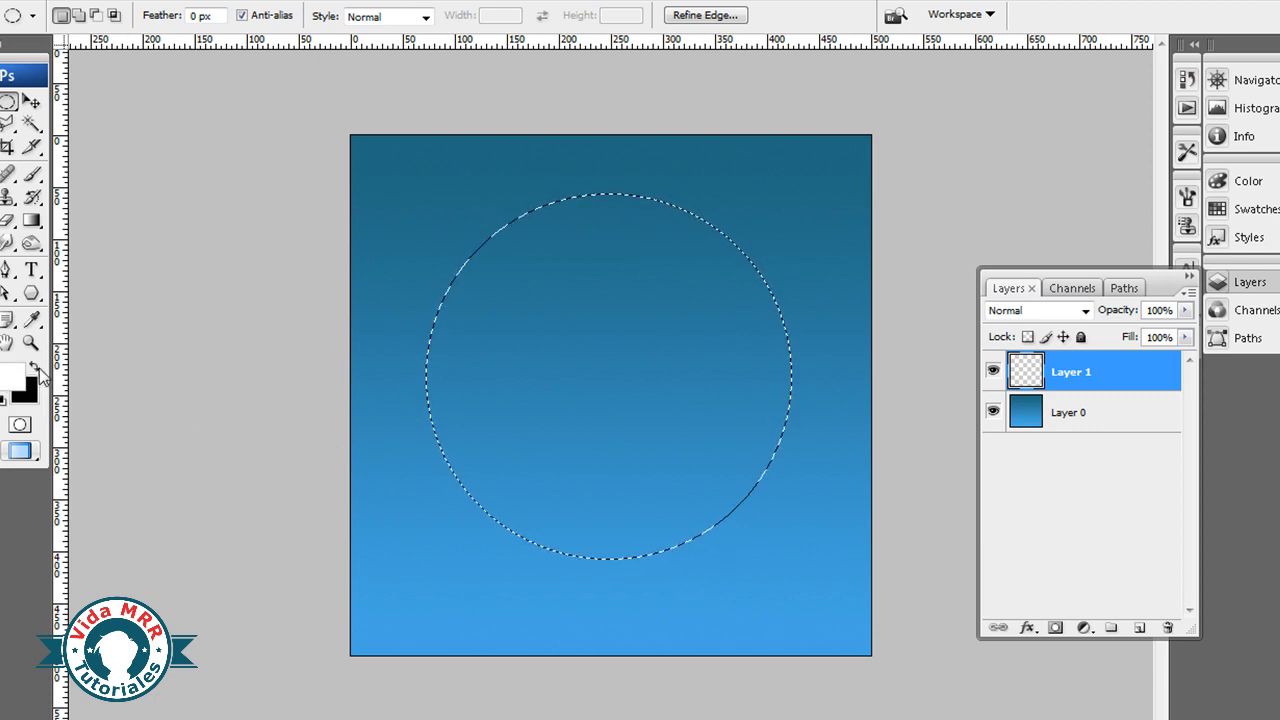
key("shift")
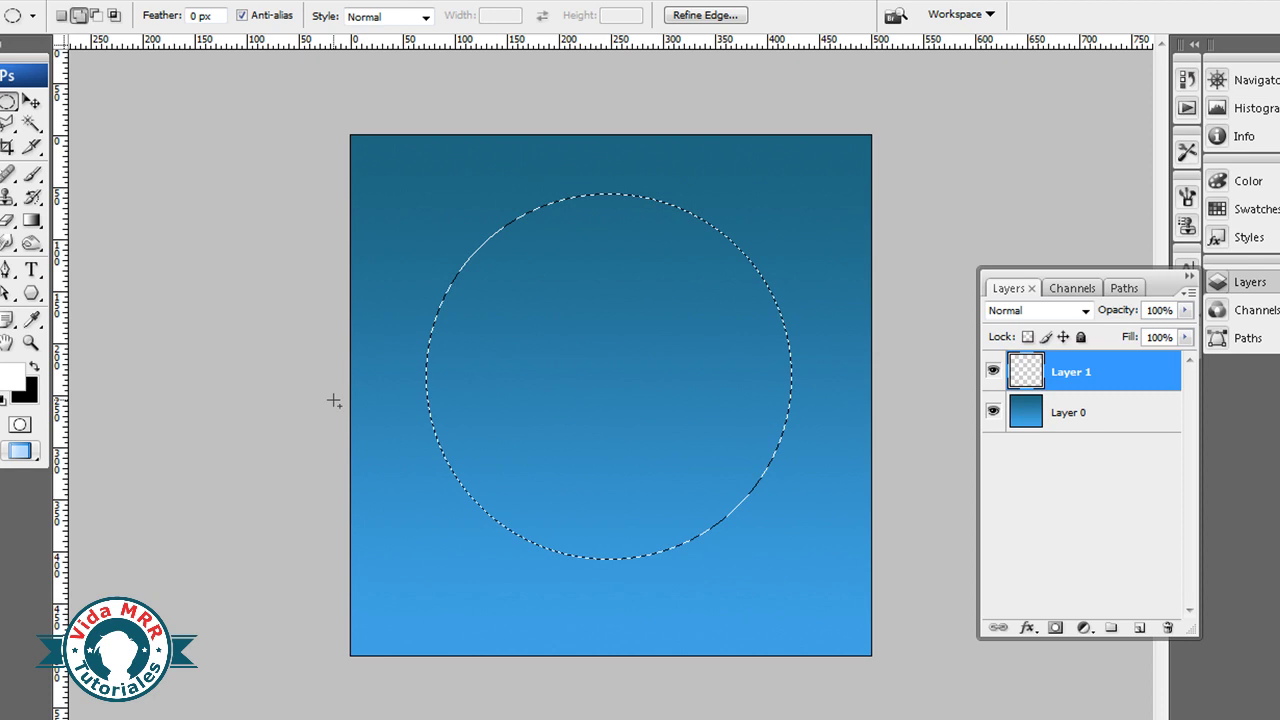
key("shift+BackSpace")
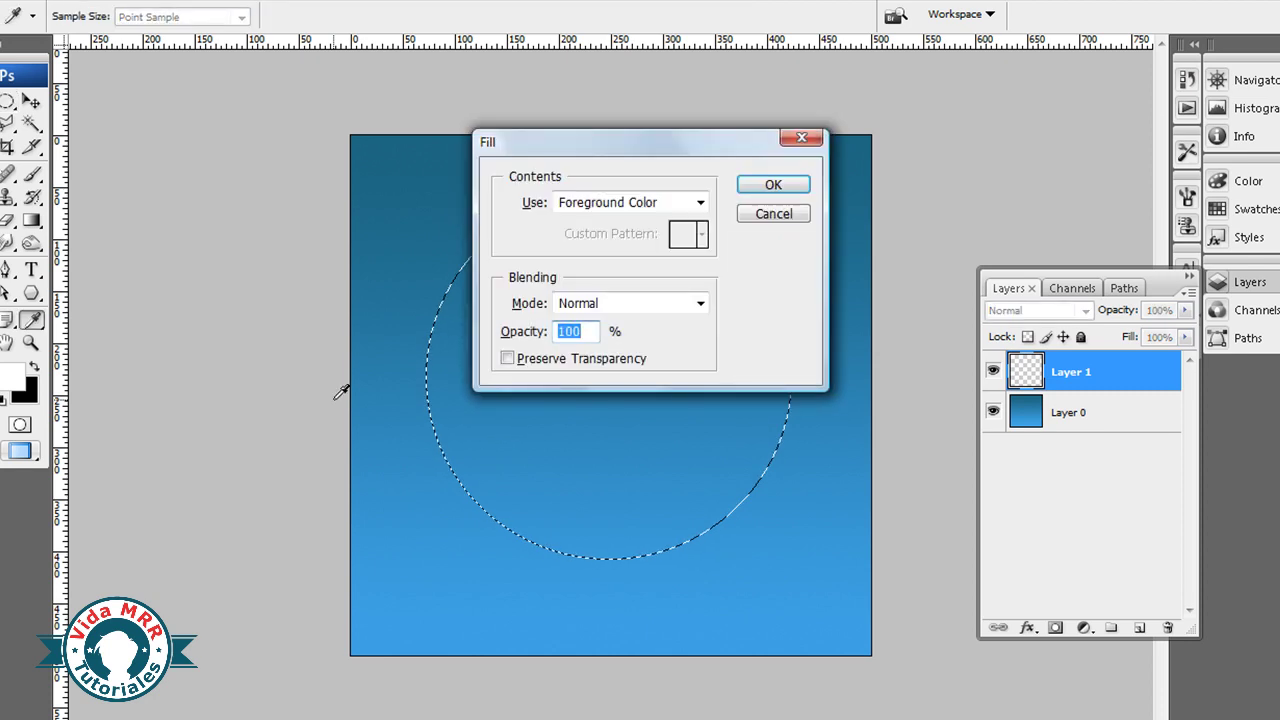
left_click_drag(595, 143, 857, 145)
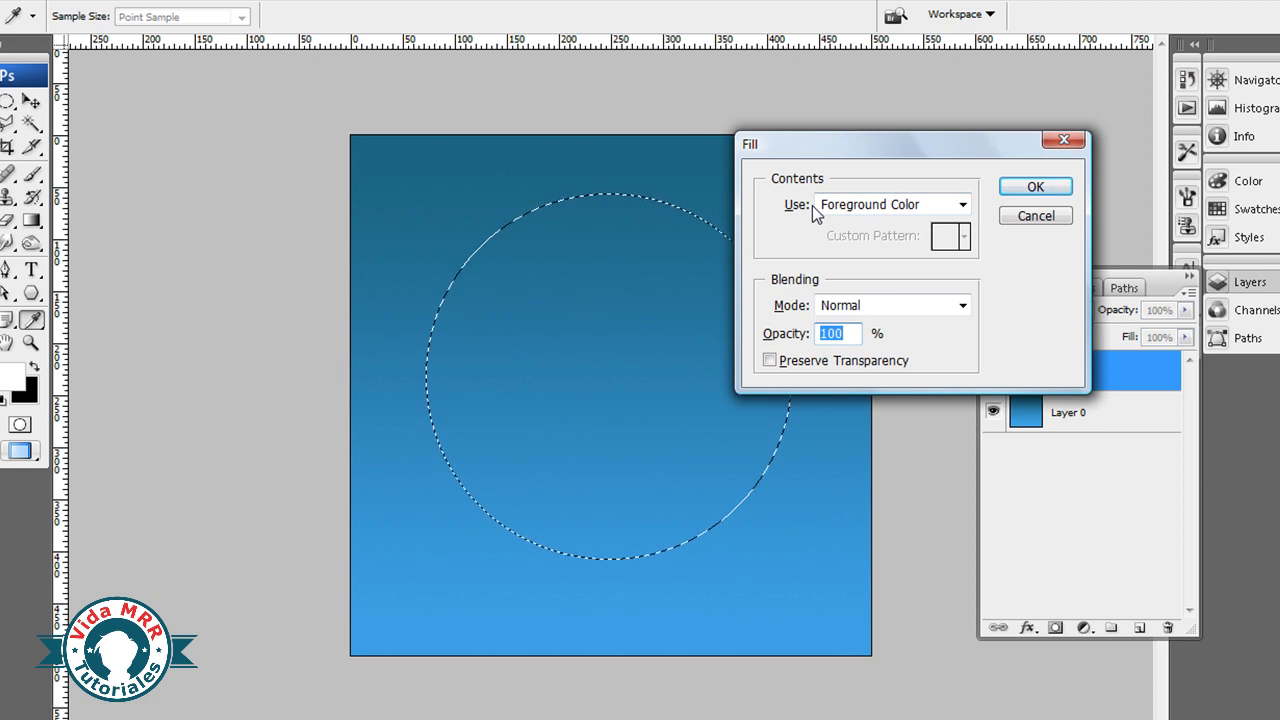
left_click(1040, 192)
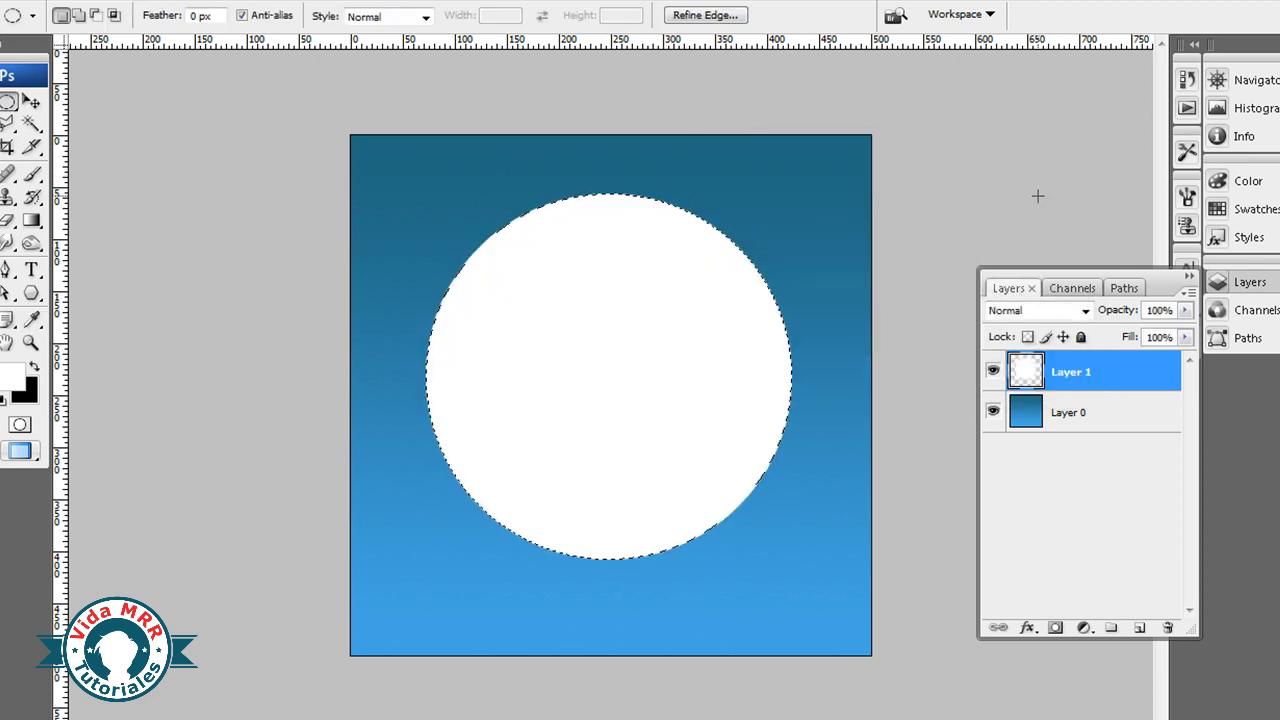
key("ctrl+d")
Step: Nudge the white circle into place and load it as a selection
left_click(31, 101)
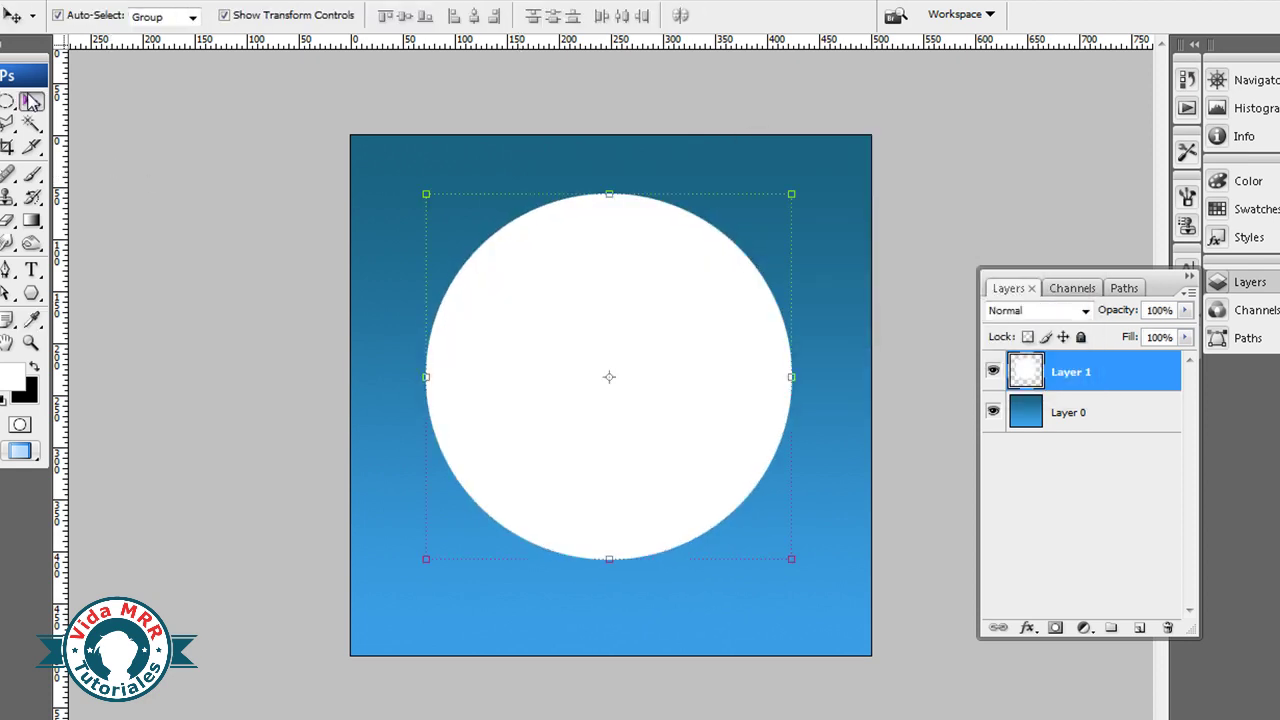
mouse_move(644, 302)
left_mouse_down()
mouse_move(684, 310)
mouse_move(640, 318)
left_mouse_up()
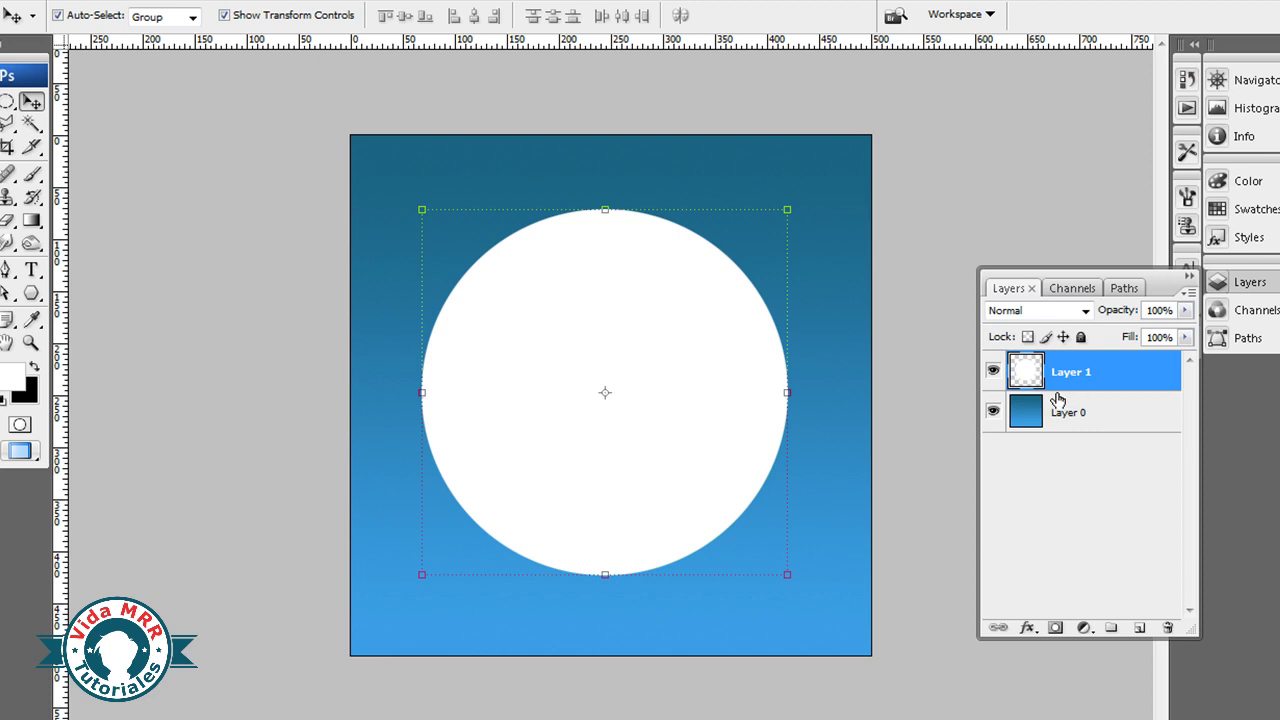
left_click(1078, 371)
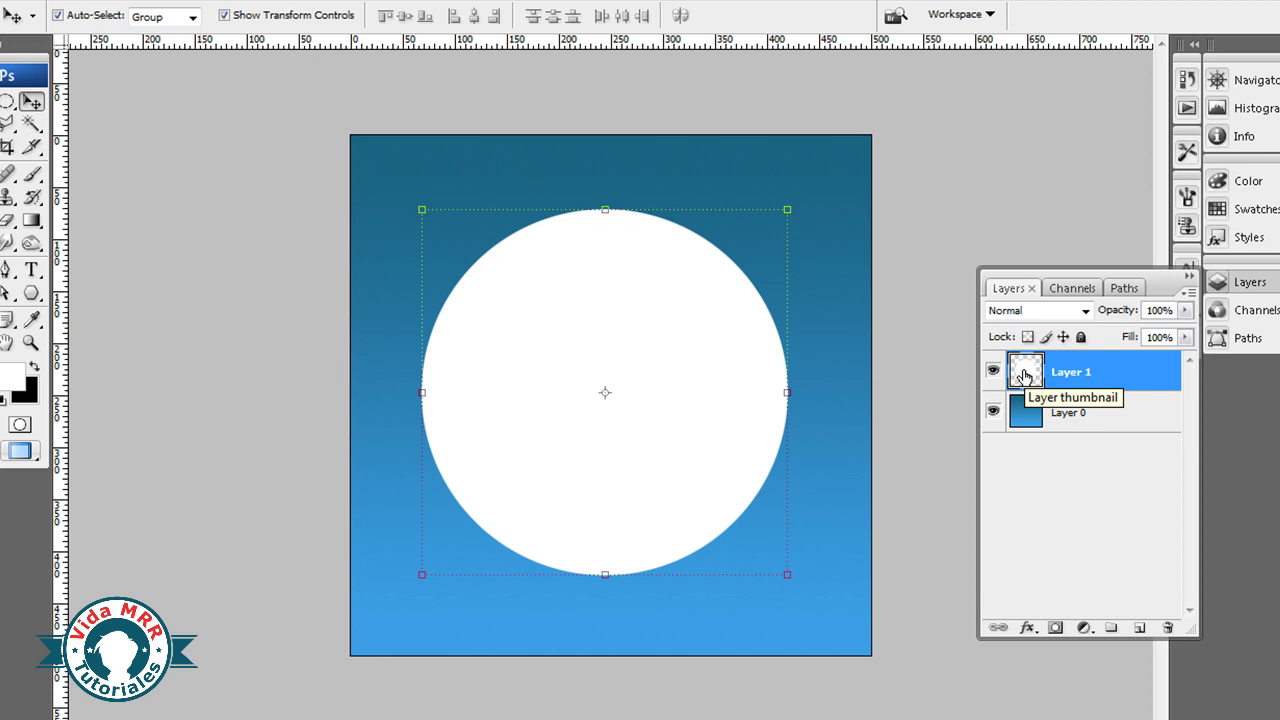
left_click(1024, 376, "ctrl")
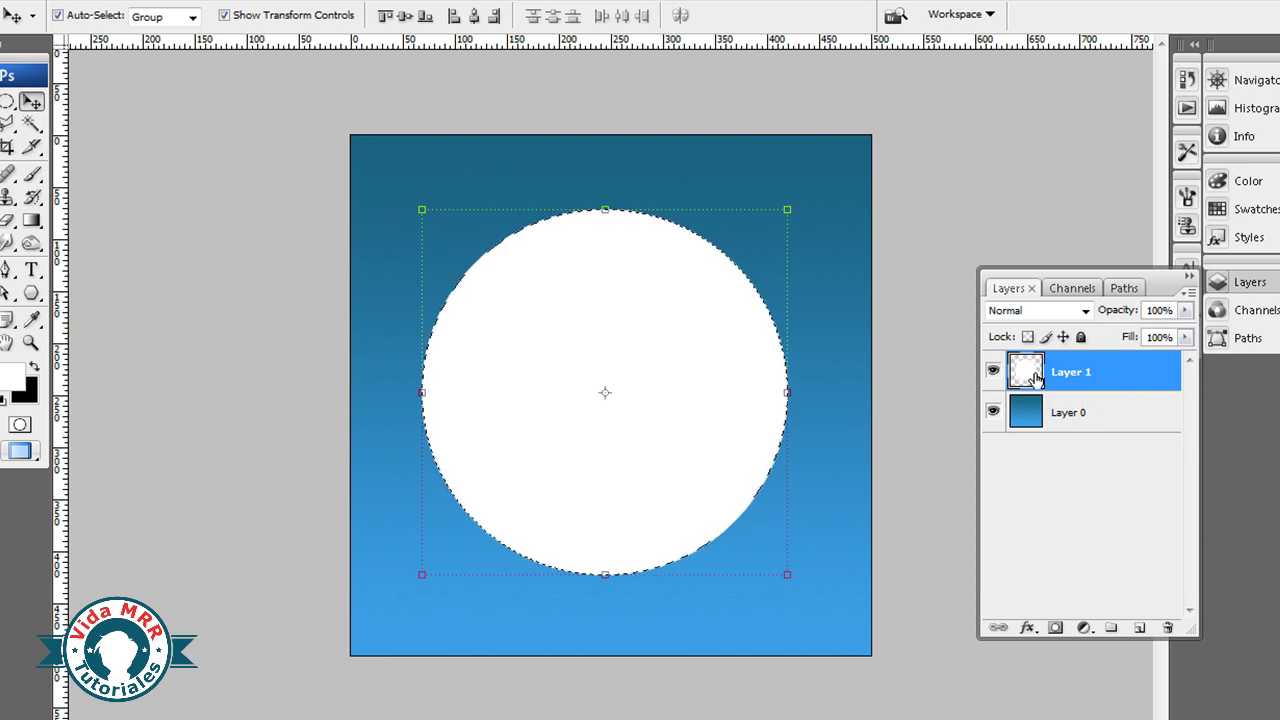
Step: Fill the circle selection with black on a new Layer 2
left_click(1138, 628)
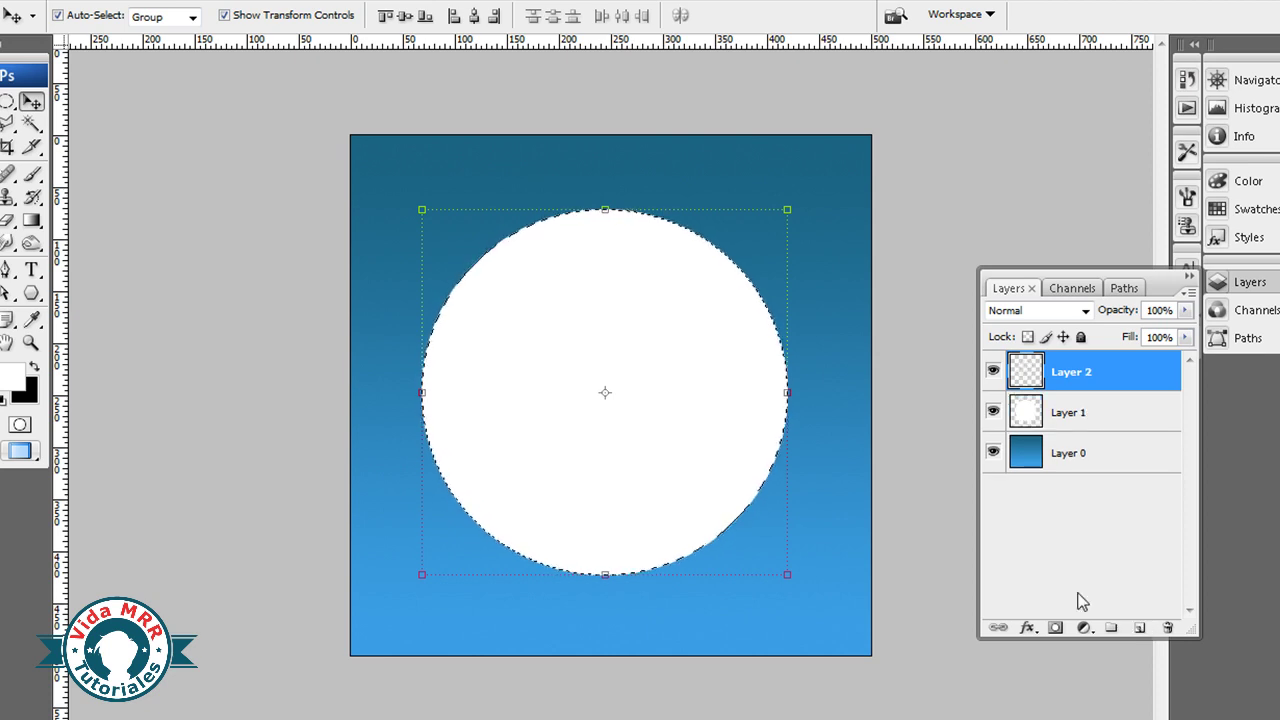
left_click(36, 367)
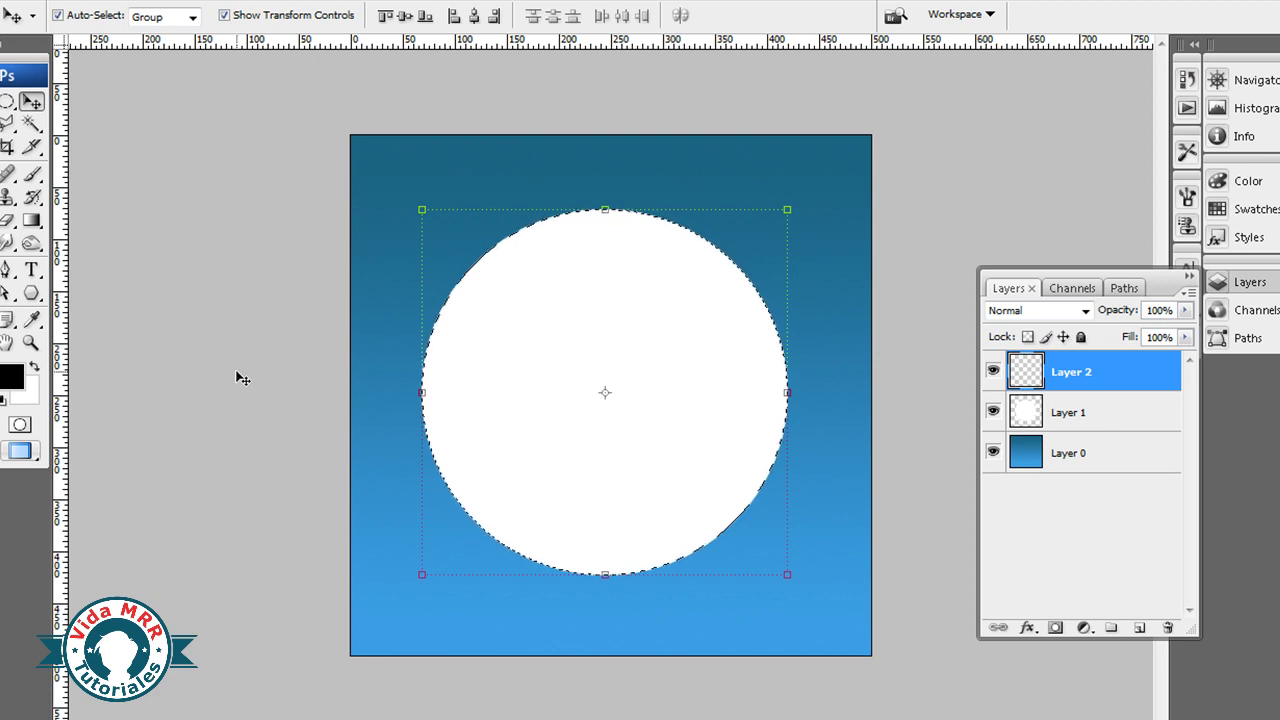
key("shift+F5")
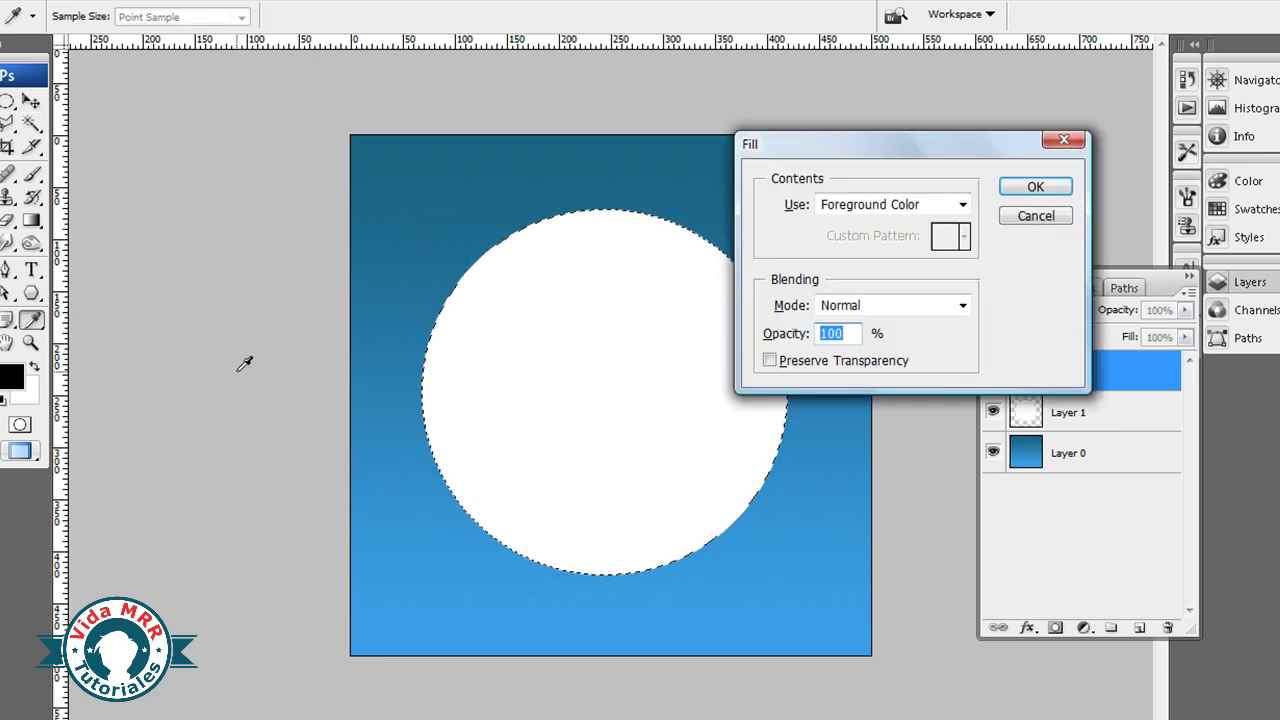
key("Return")
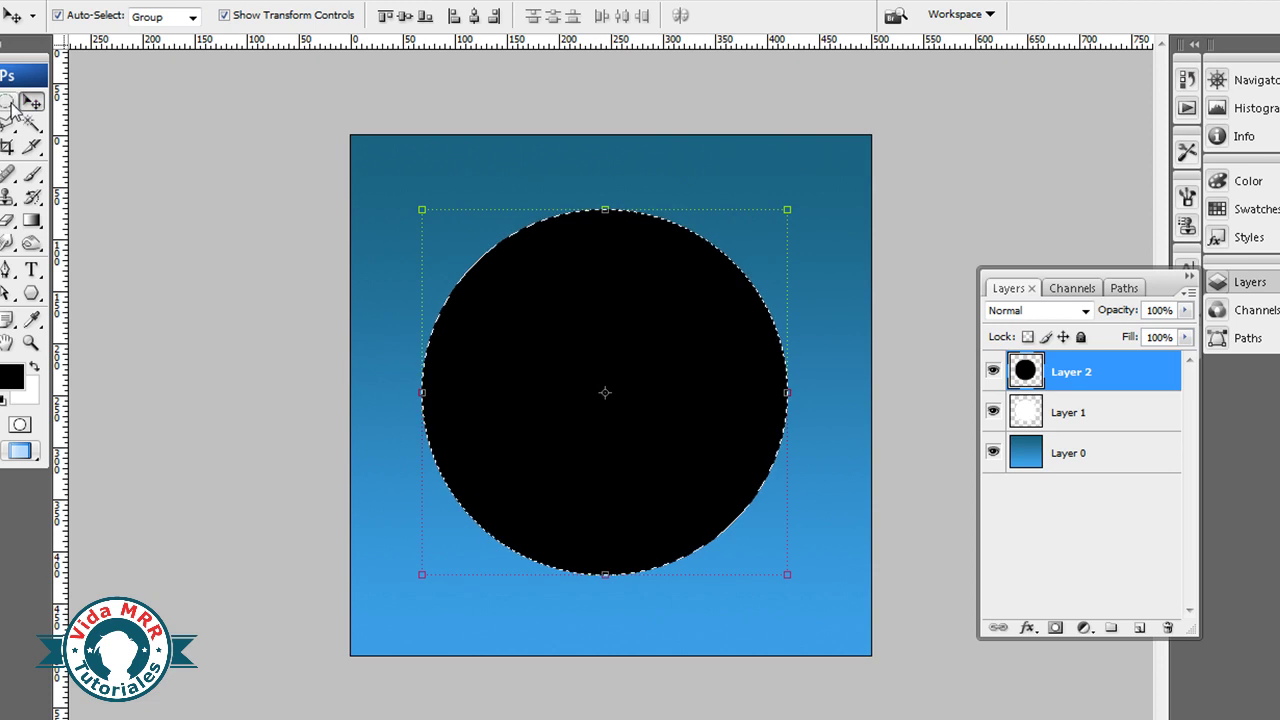
left_click(8, 101)
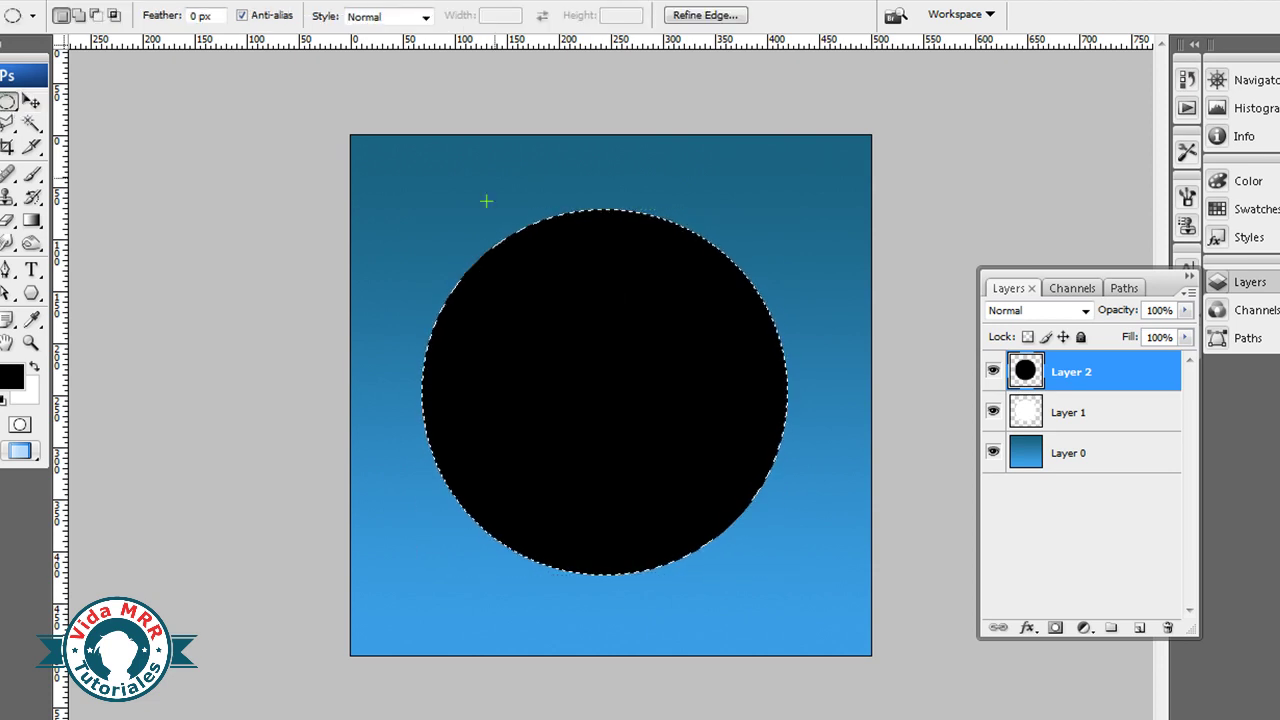
Step: Apply Add Noise at 21.27%, Gaussian, Monochromatic to the black circle
left_click(245, 2)
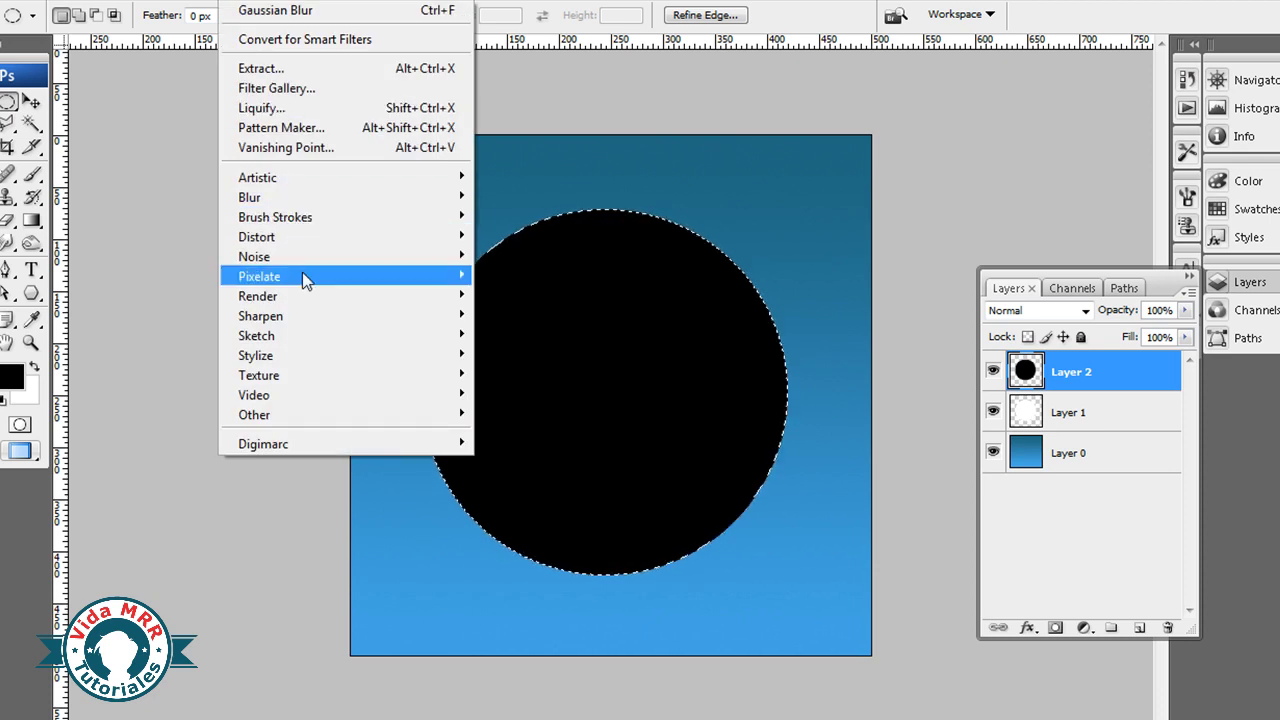
mouse_move(300, 256)
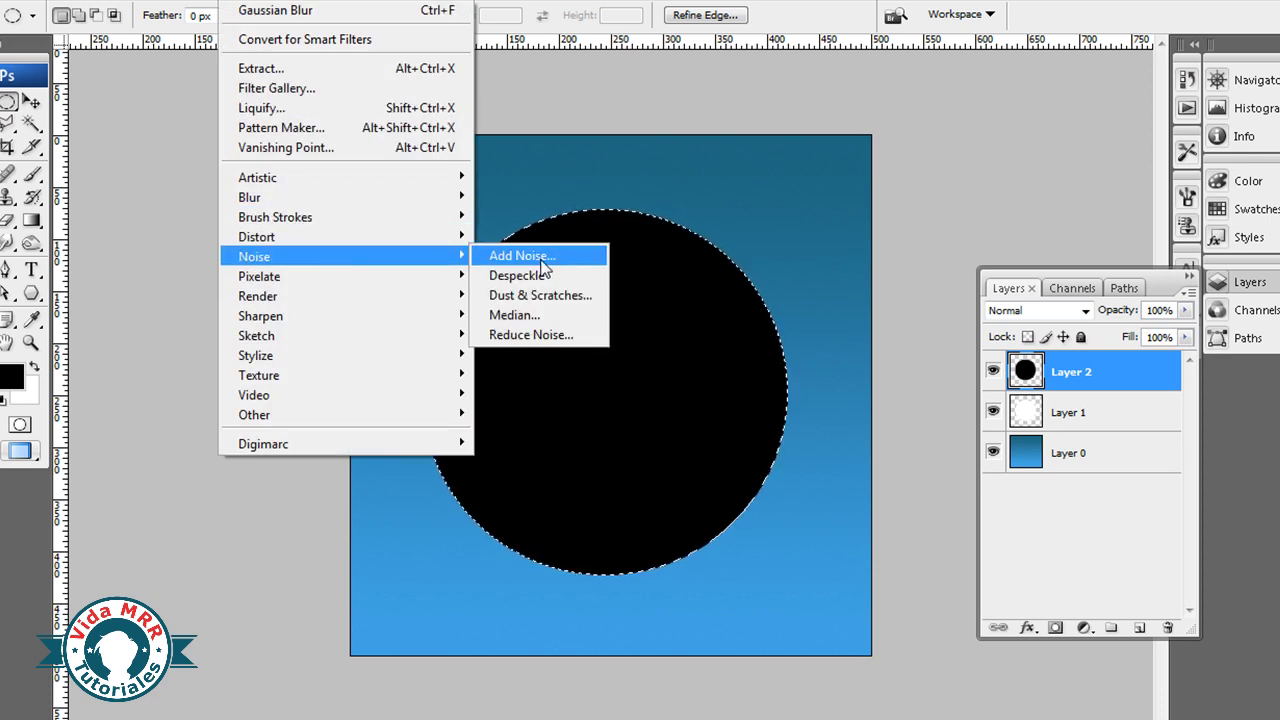
left_click(543, 258)
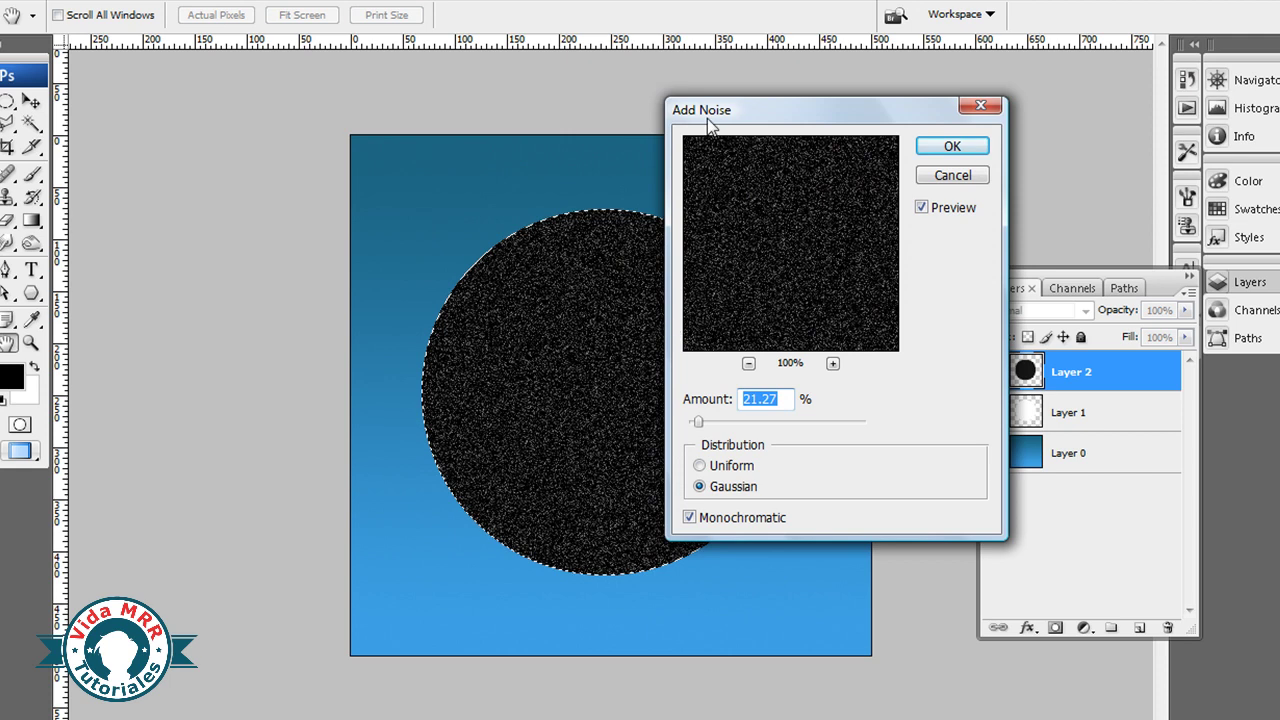
left_click_drag(707, 119, 778, 65)
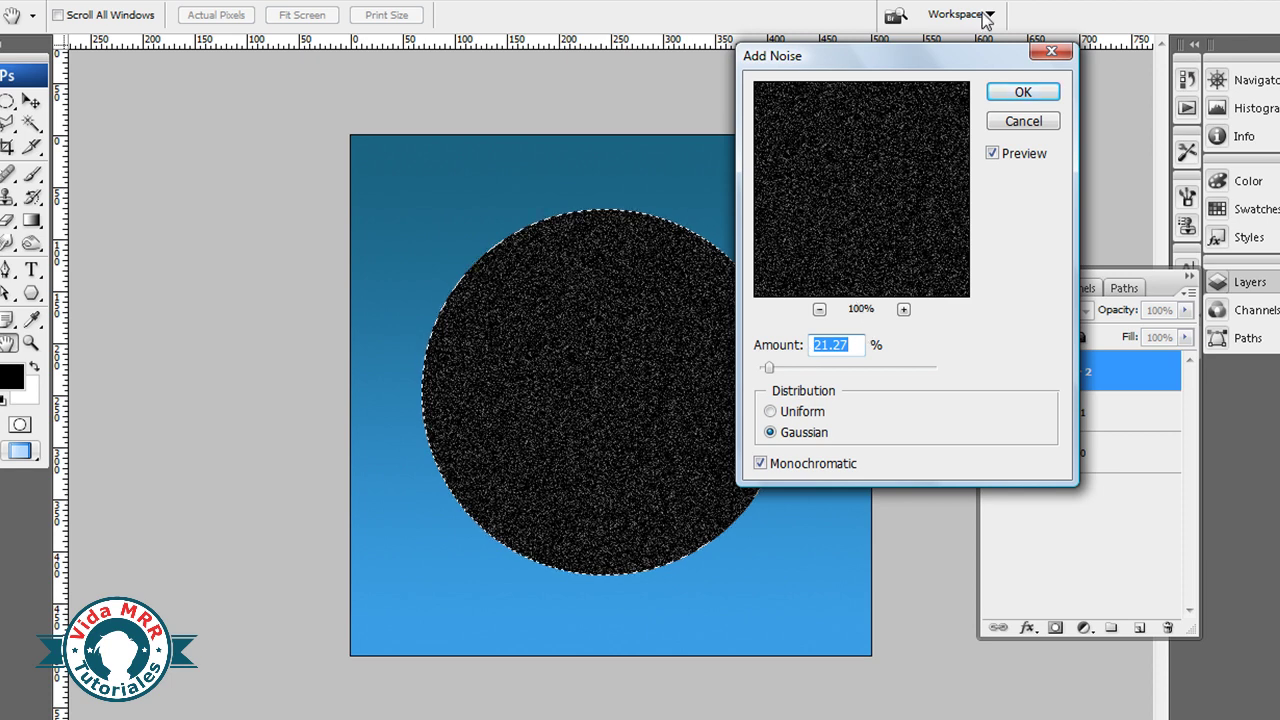
left_click(1006, 98)
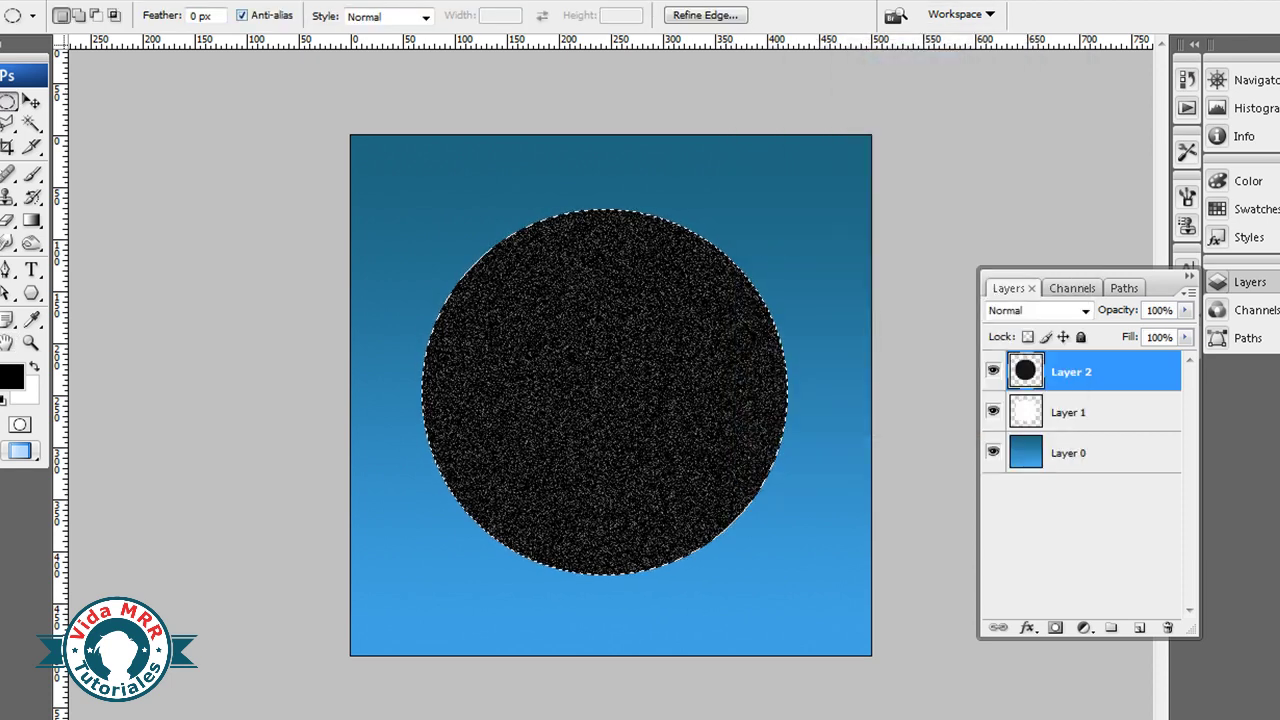
left_click(248, 0)
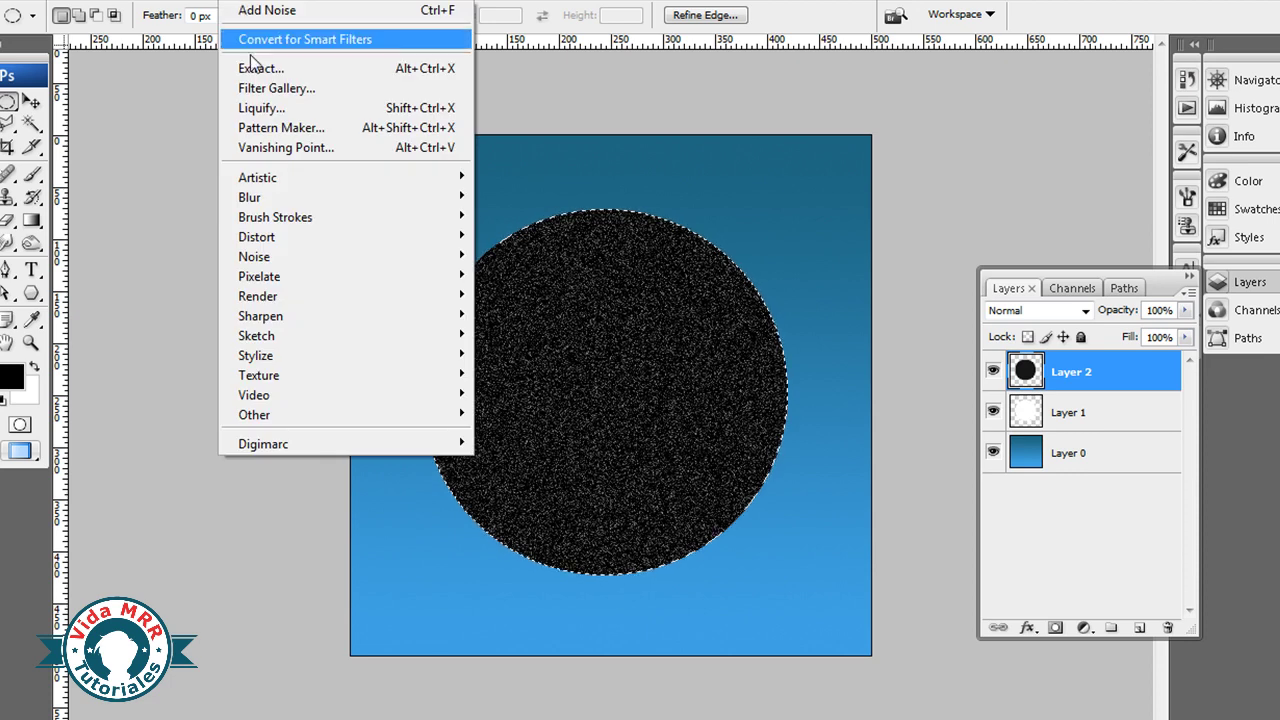
mouse_move(257, 237)
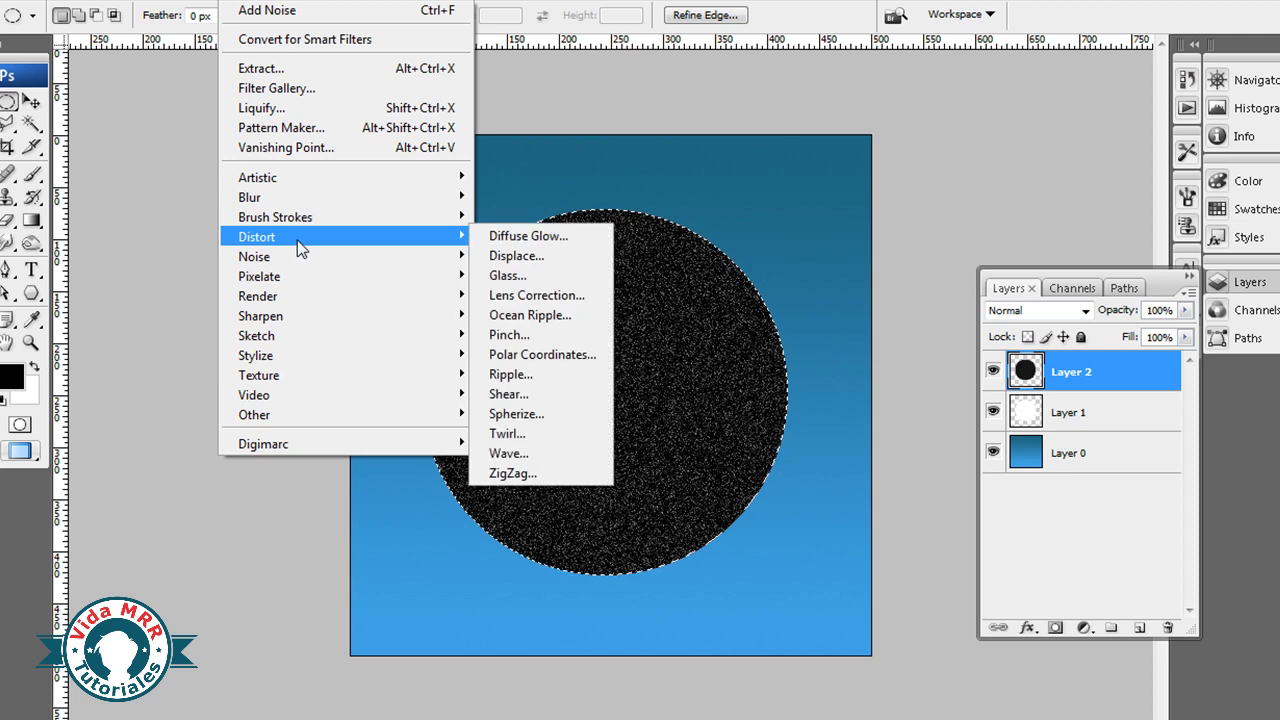
Step: Apply Spherize at 100% in Normal mode to the circle, then deselect
left_click(540, 415)
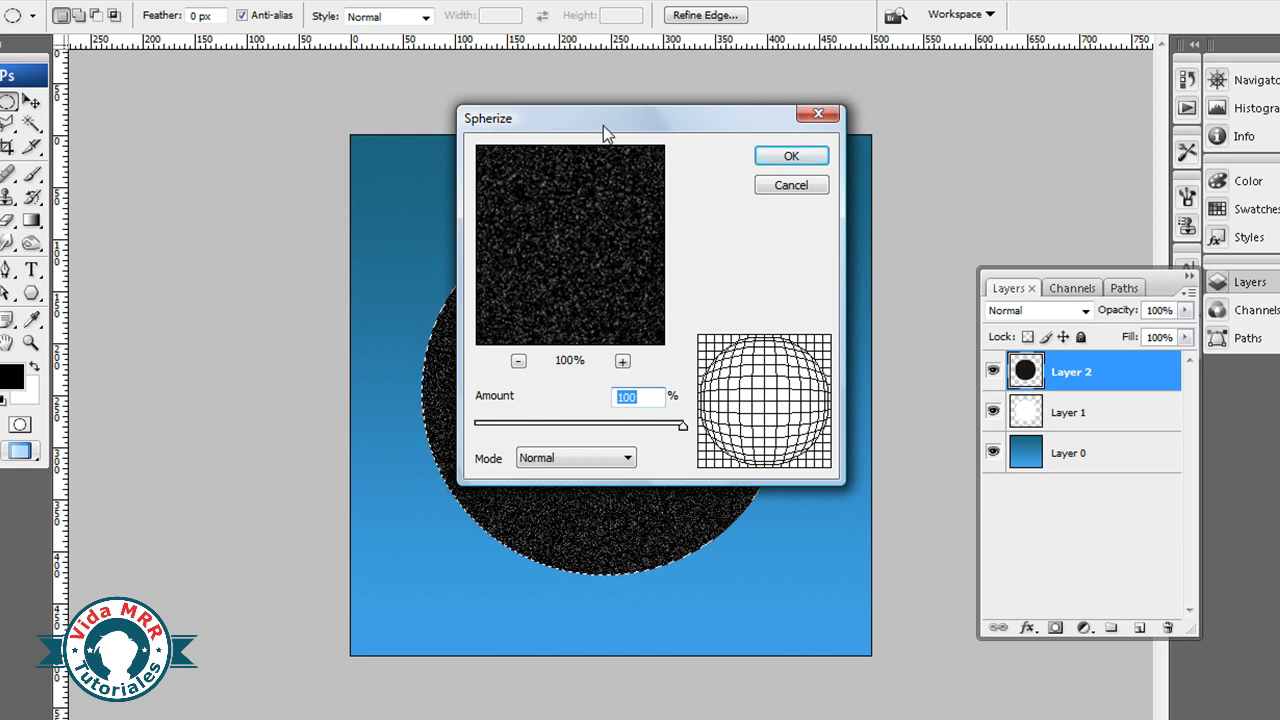
left_click_drag(596, 132, 900, 140)
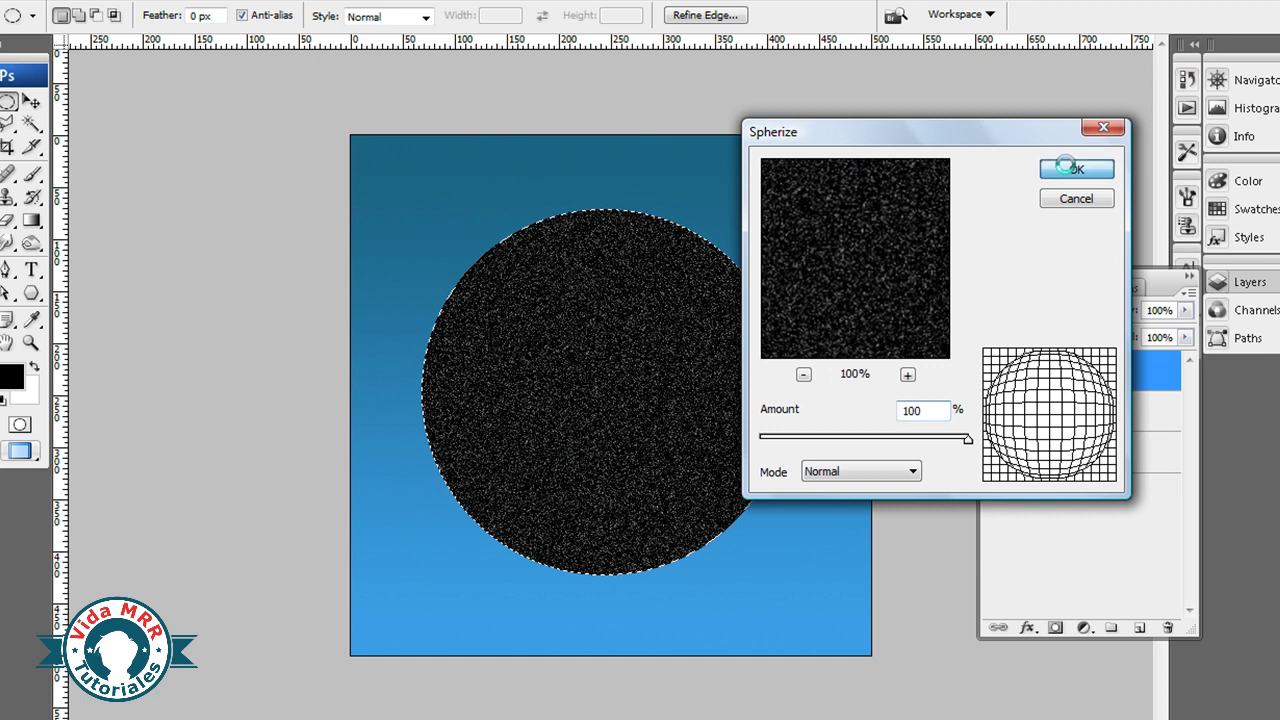
left_click(1098, 164)
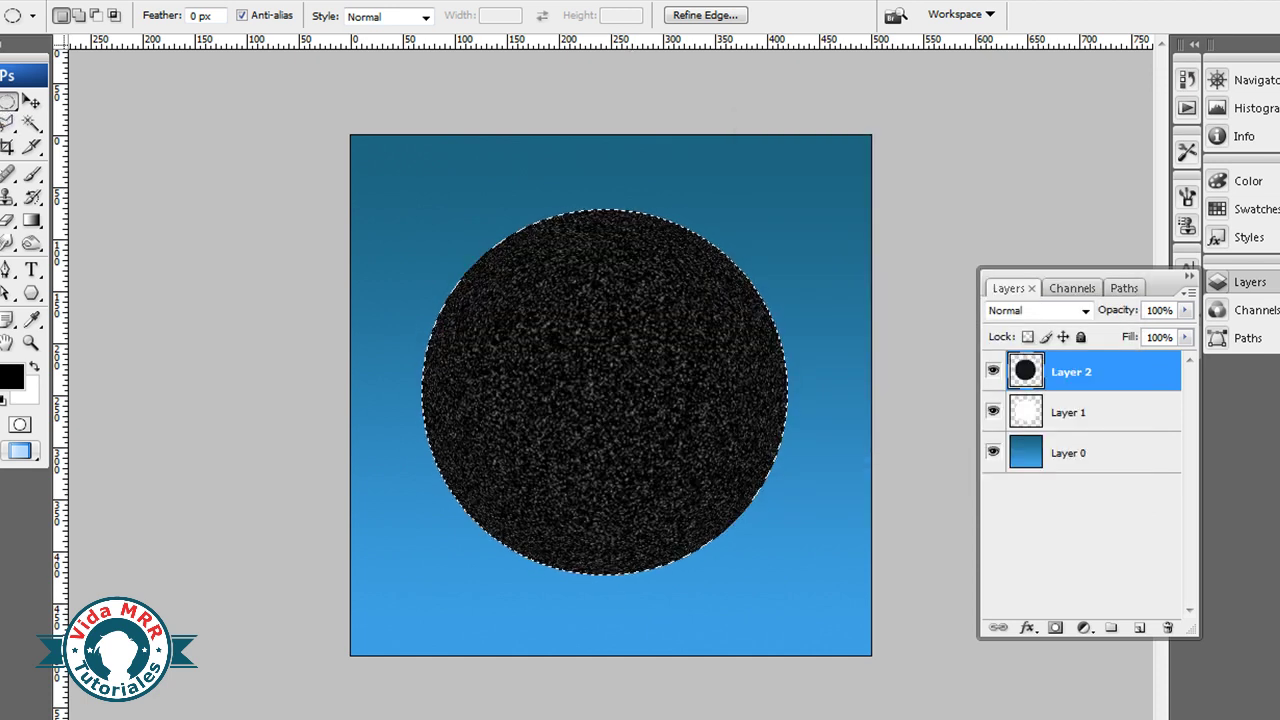
key("ctrl+d")
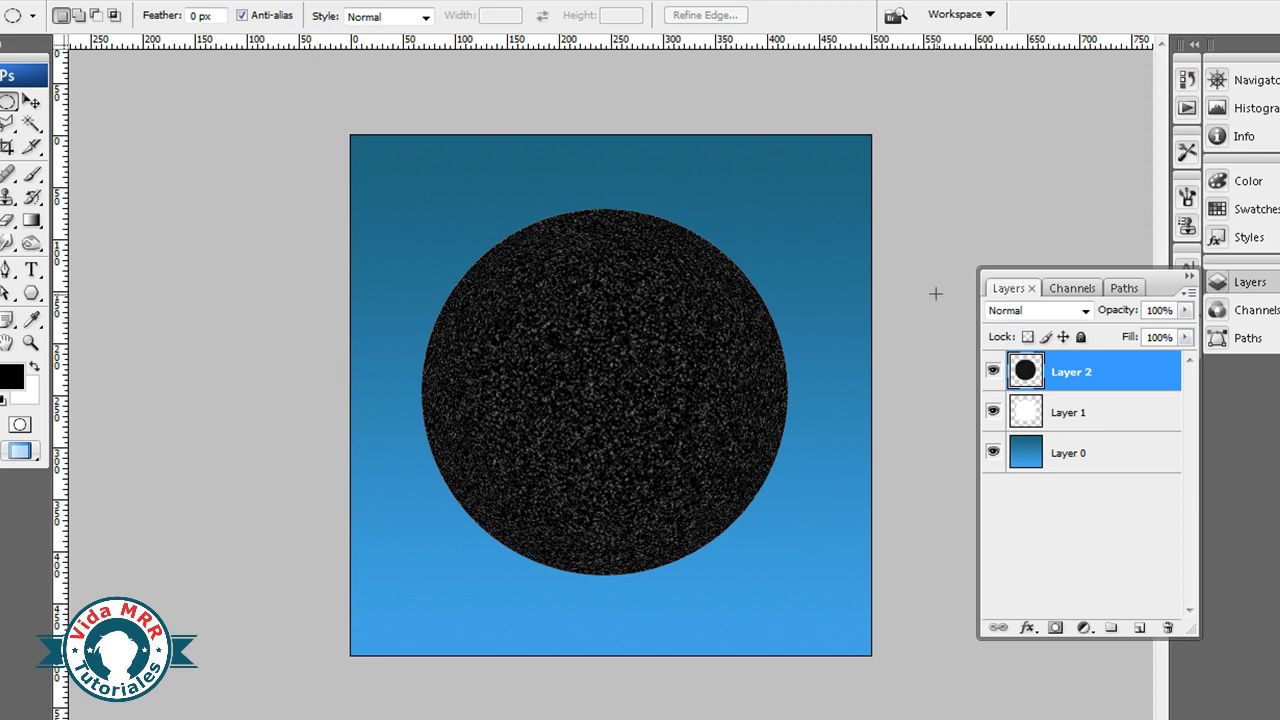
Step: Set Layer 2's blend mode to Screen and select Layer 1
left_click(1036, 320)
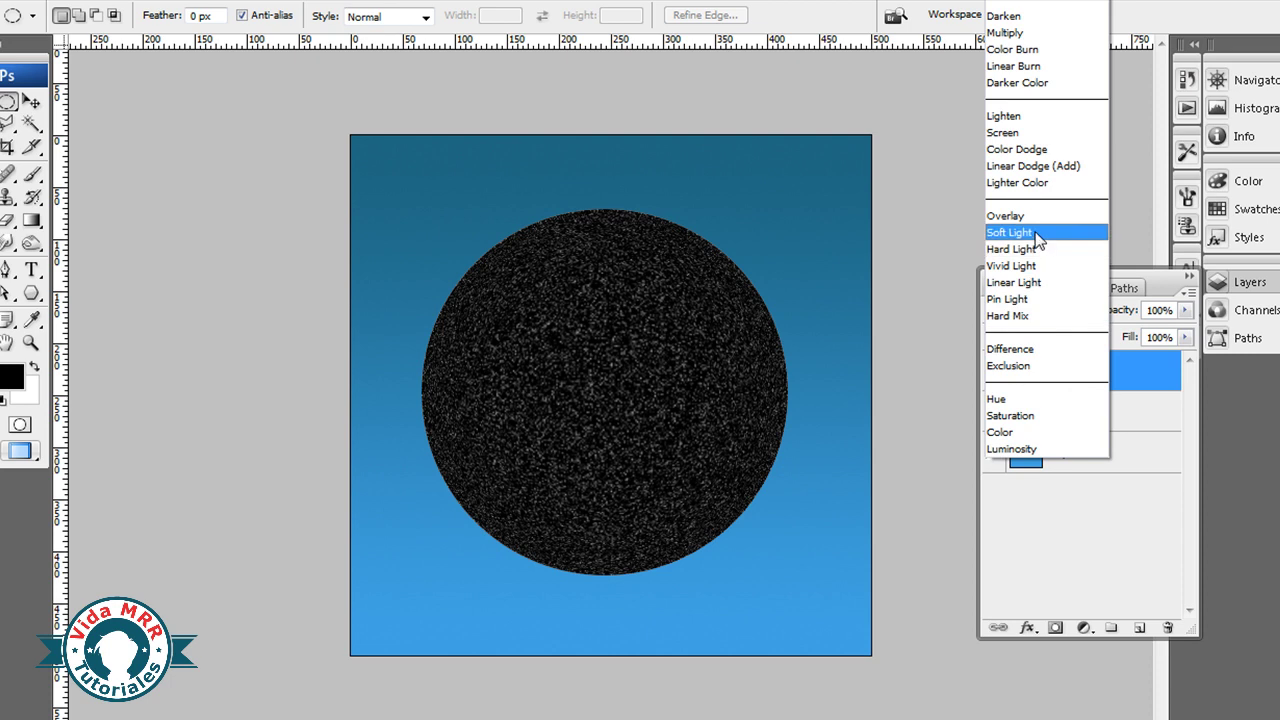
left_click(1019, 133)
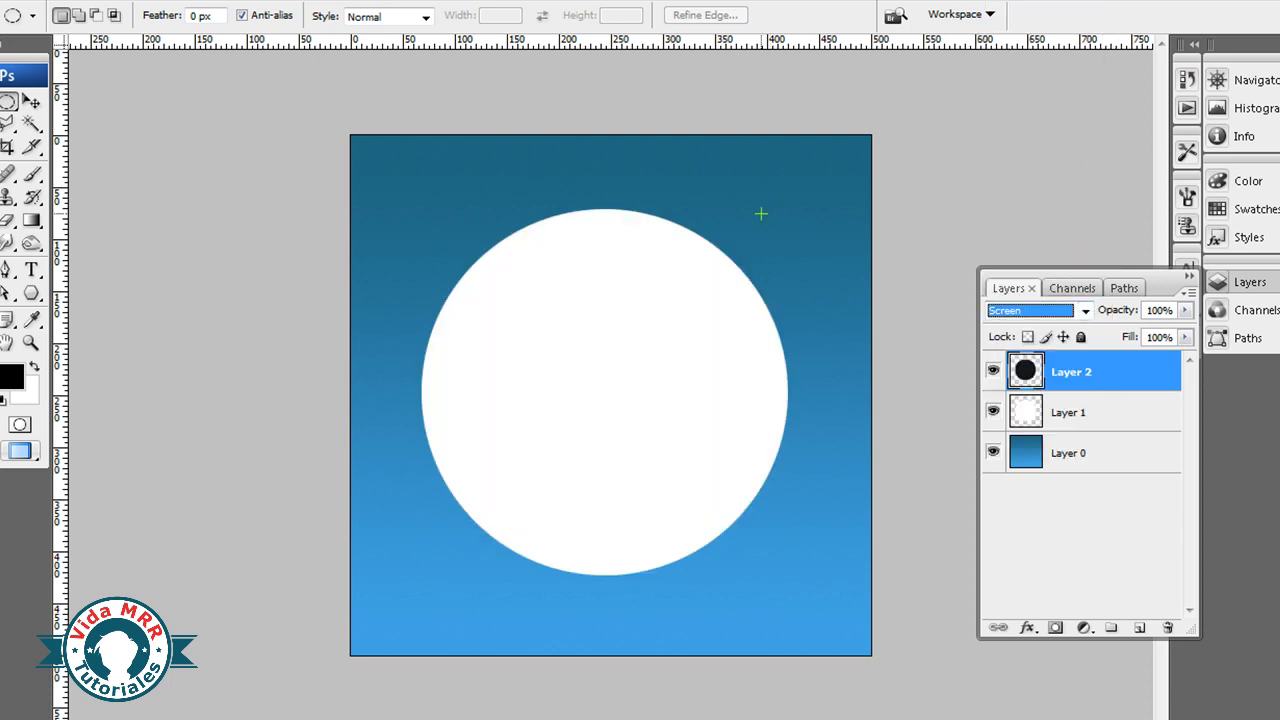
left_click(1025, 406)
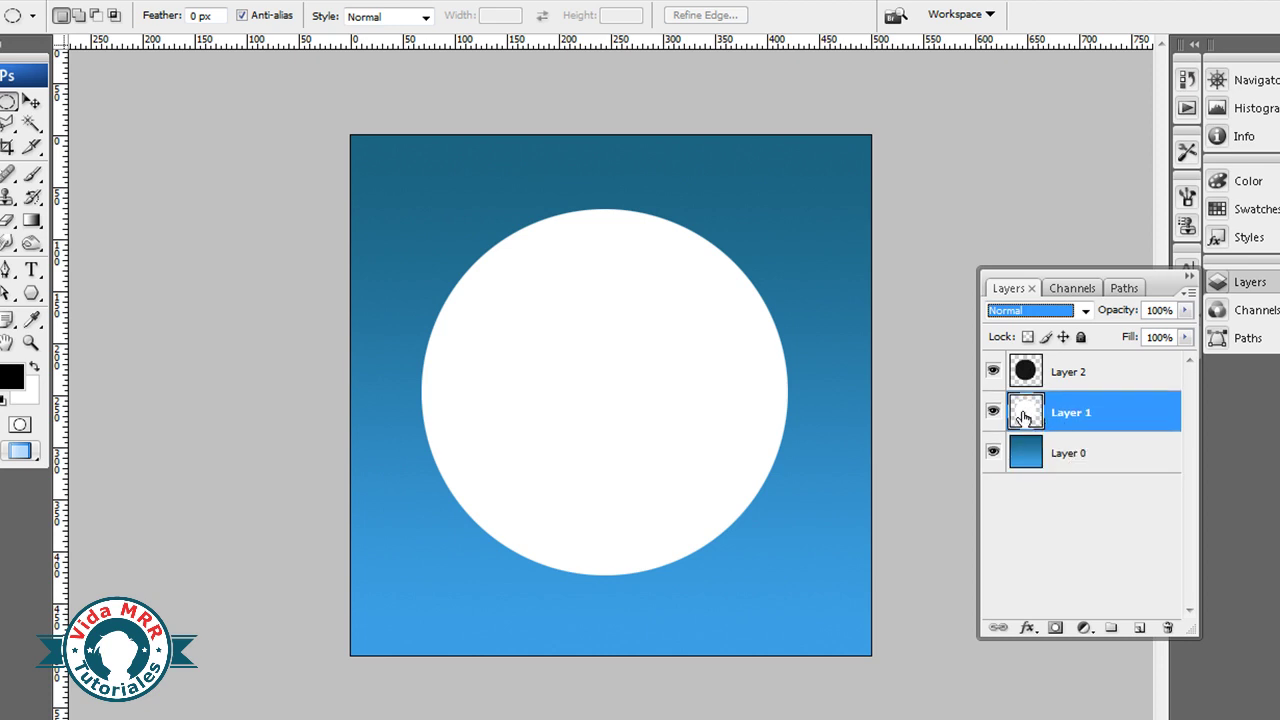
Step: Load the white circle selection and set the gradient's left stop to white
left_click(1023, 416, "ctrl")
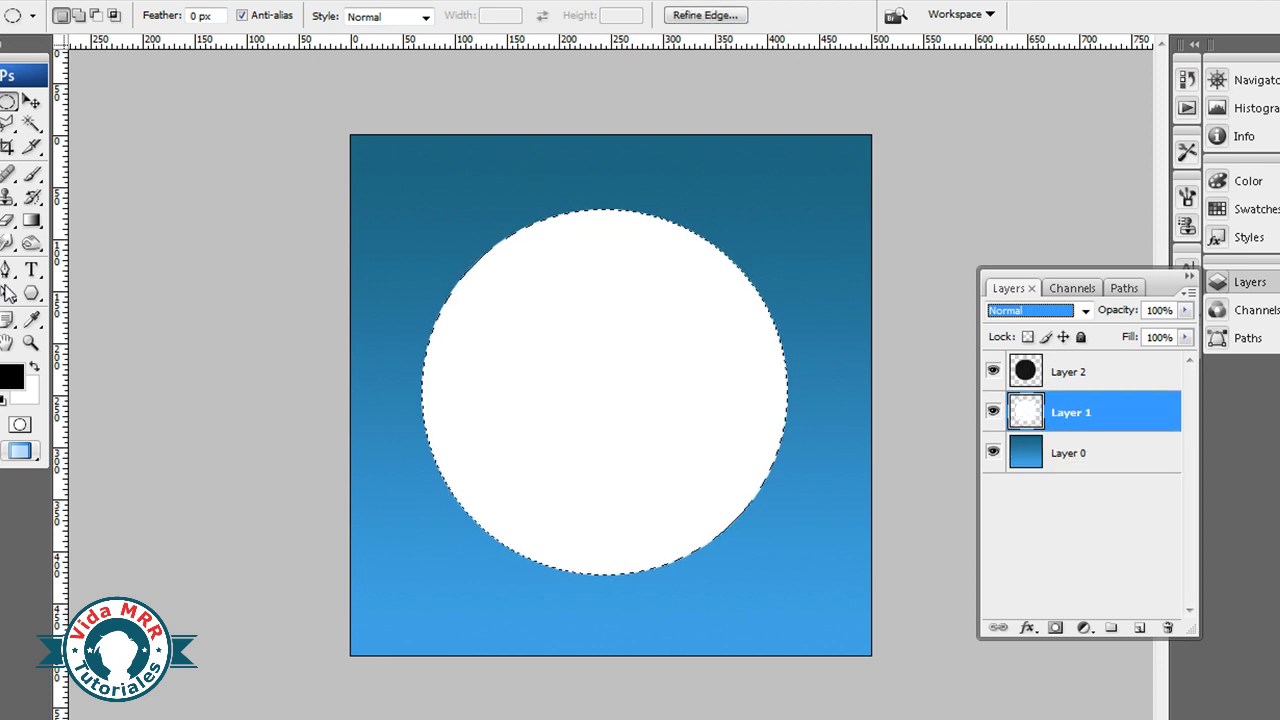
left_click(32, 224)
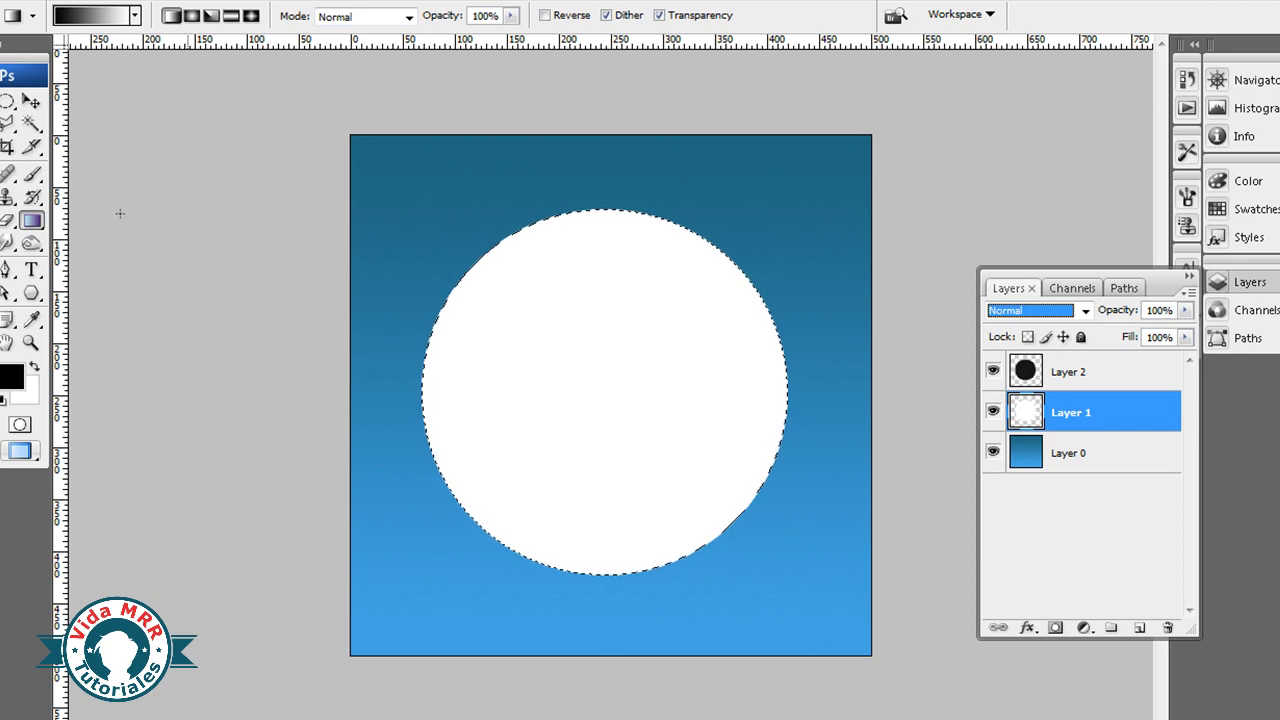
left_click(97, 18)
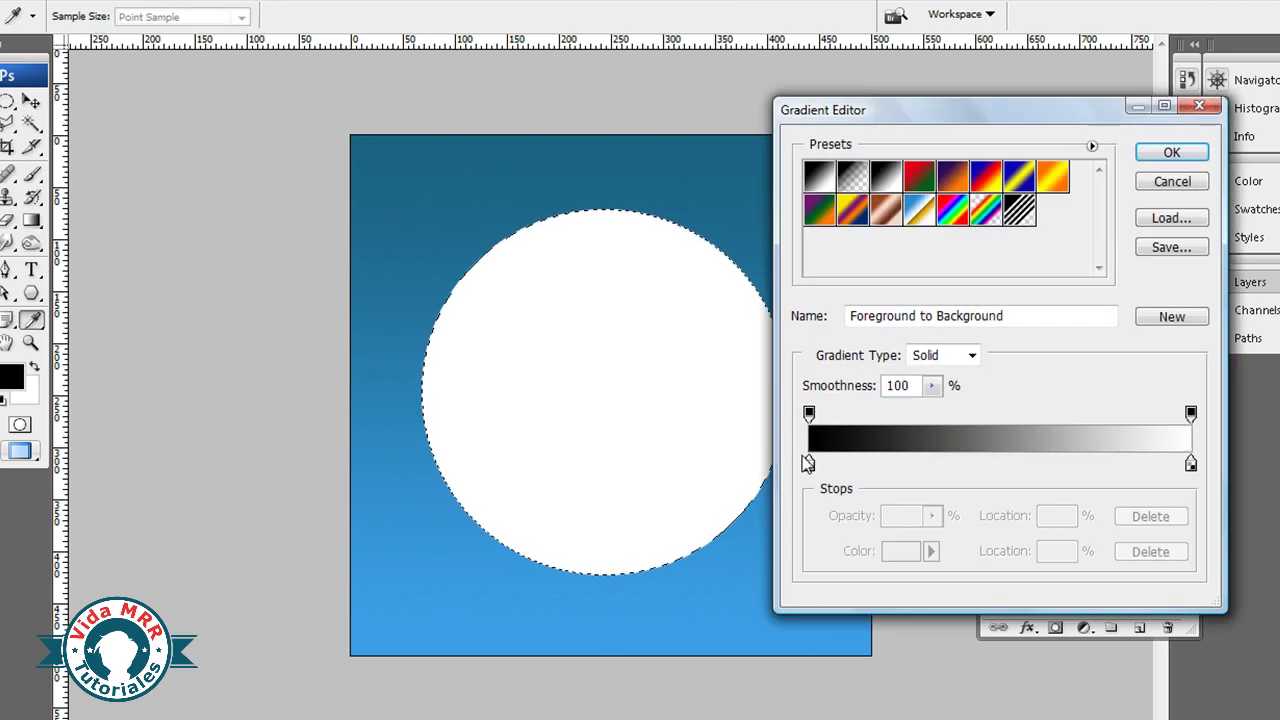
left_click(809, 466)
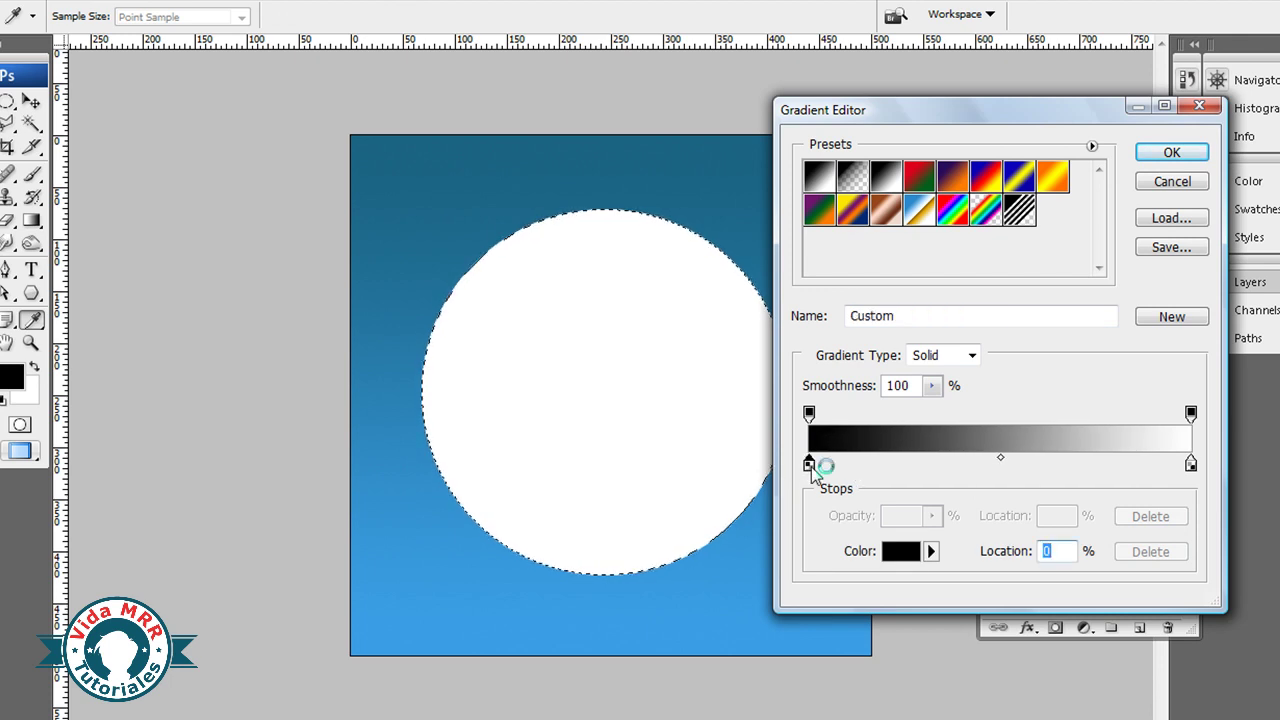
double_click(809, 464)
left_click(620, 225)
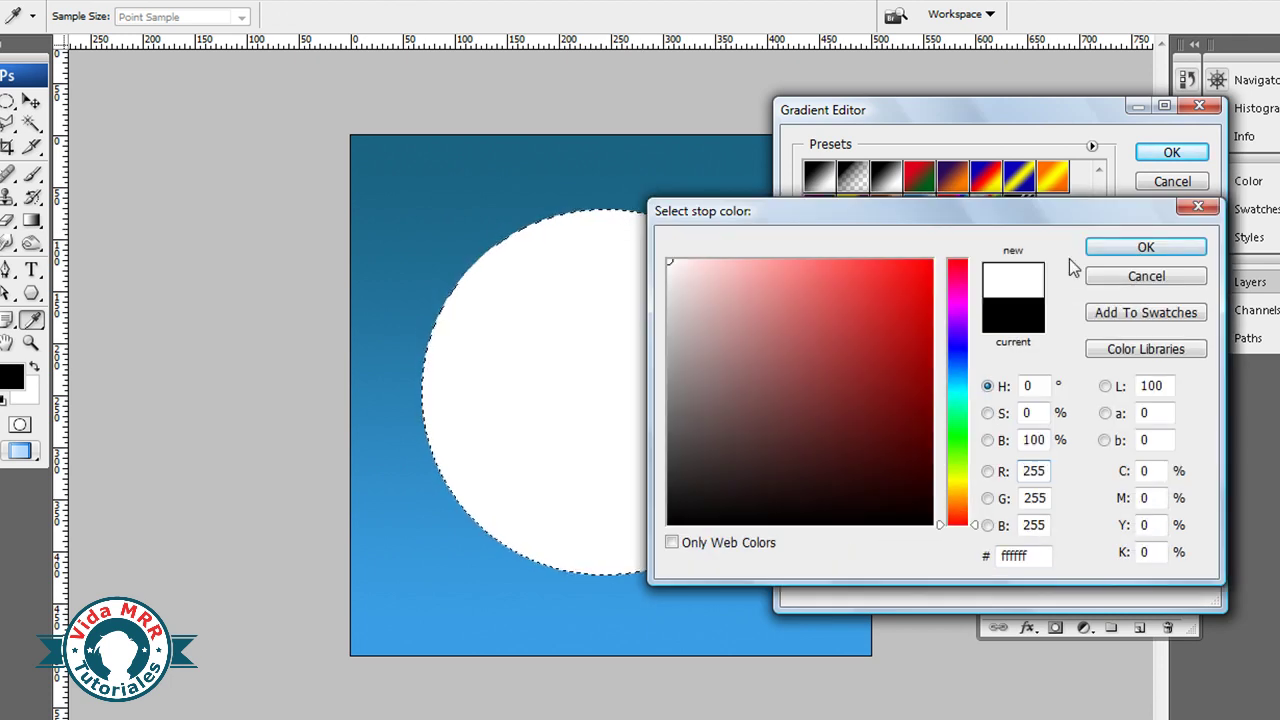
left_click(1108, 248)
Step: Make the right stop white and add a light grey e7e7e7 stop near the right end
double_click(1190, 464)
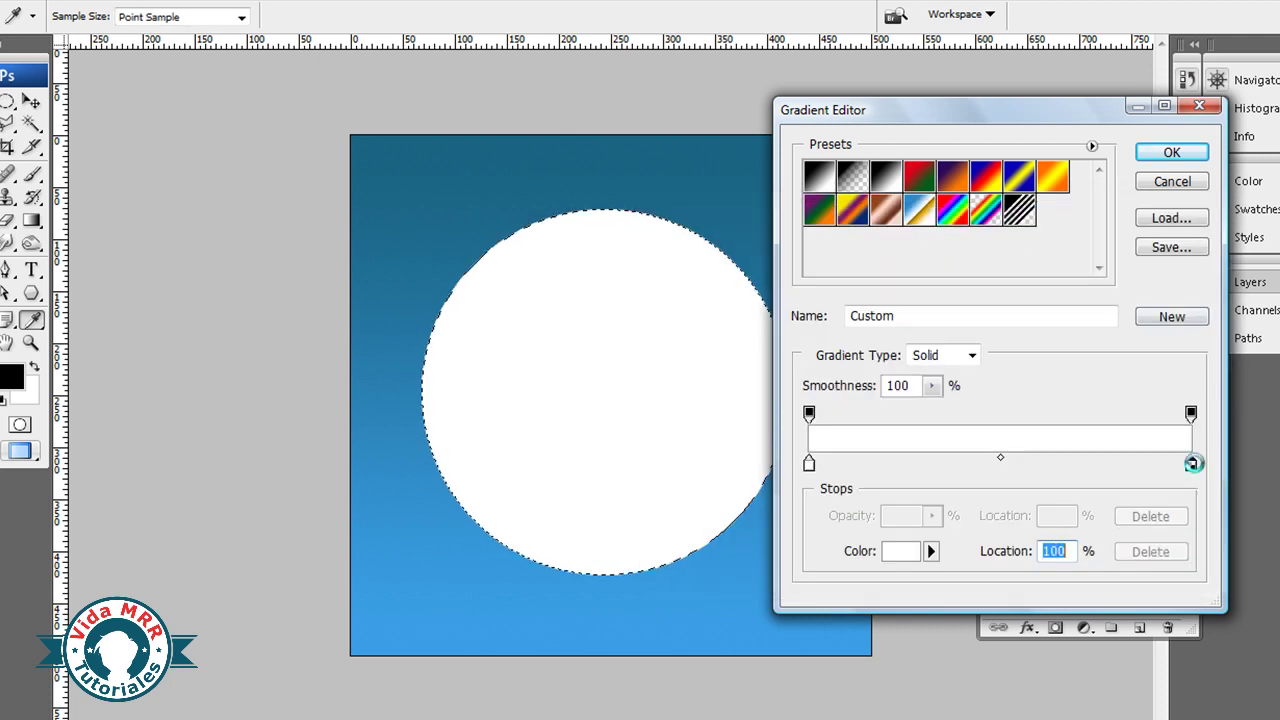
left_click(1146, 247)
left_click(1020, 464)
mouse_move(1020, 464)
left_mouse_down()
mouse_move(1124, 464)
mouse_move(1115, 480)
left_mouse_up()
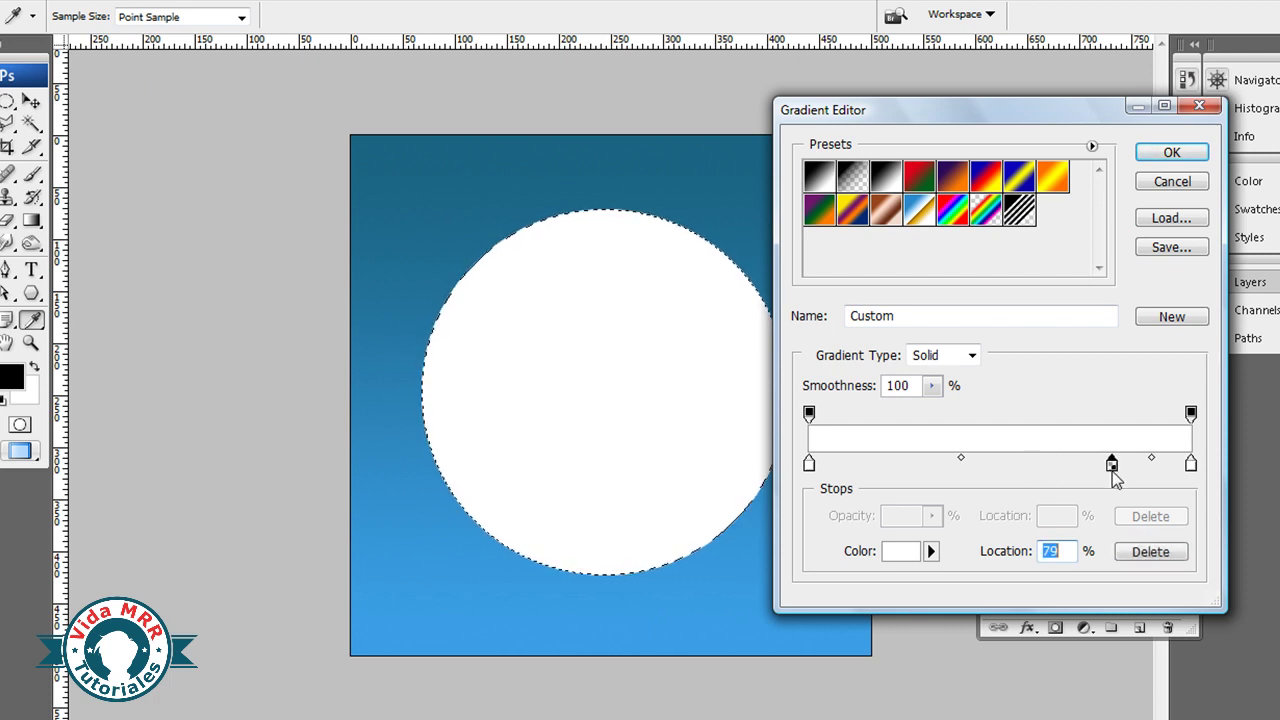
double_click(1112, 466)
left_click_drag(660, 289, 650, 284)
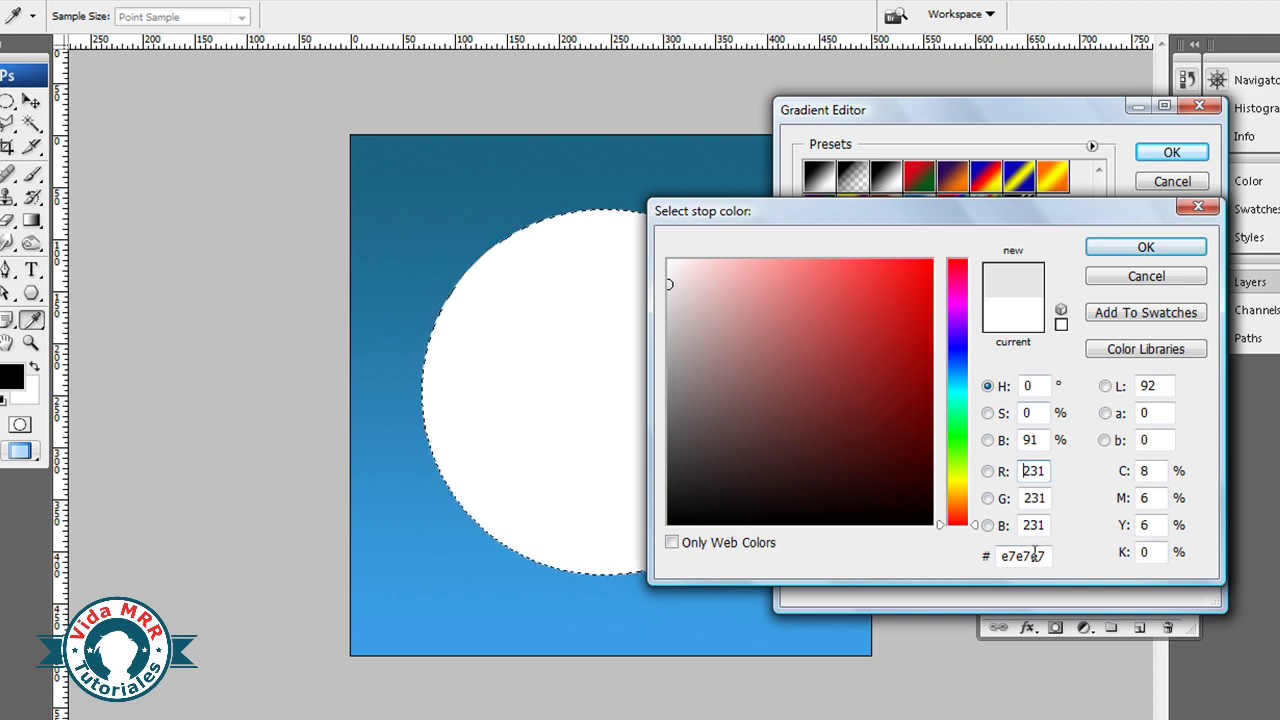
left_click(1140, 248)
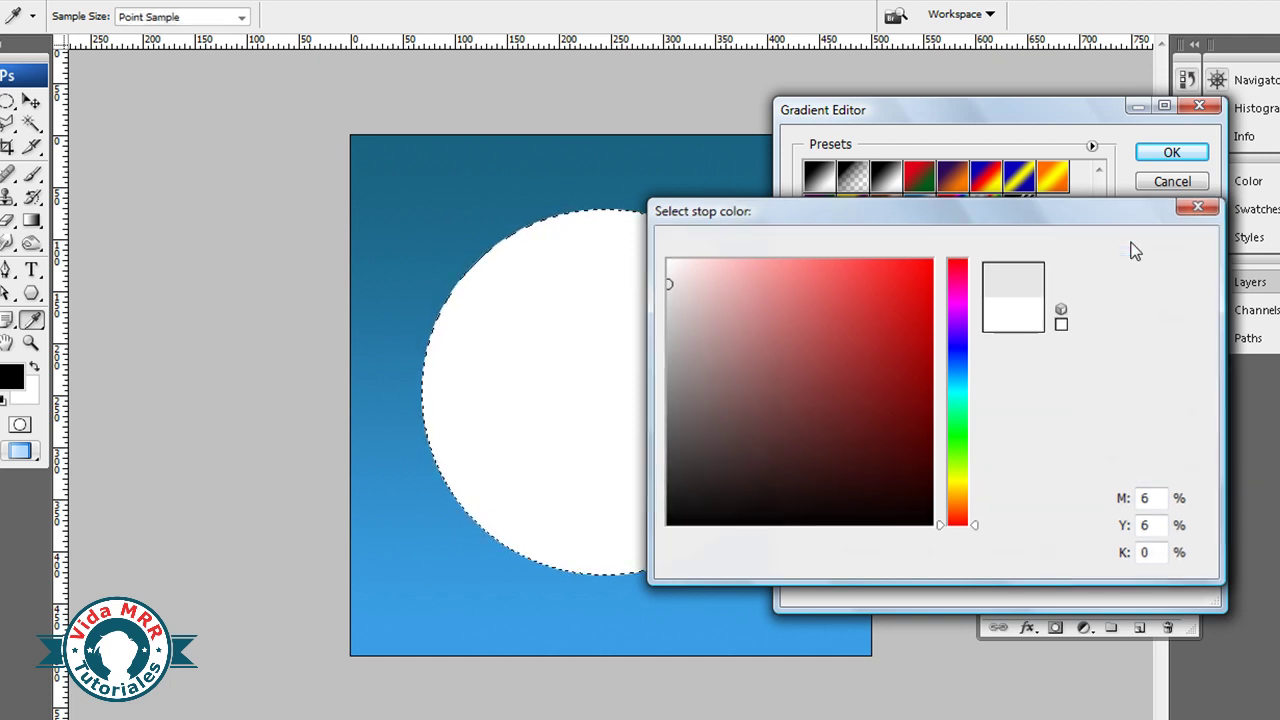
left_click(1150, 155)
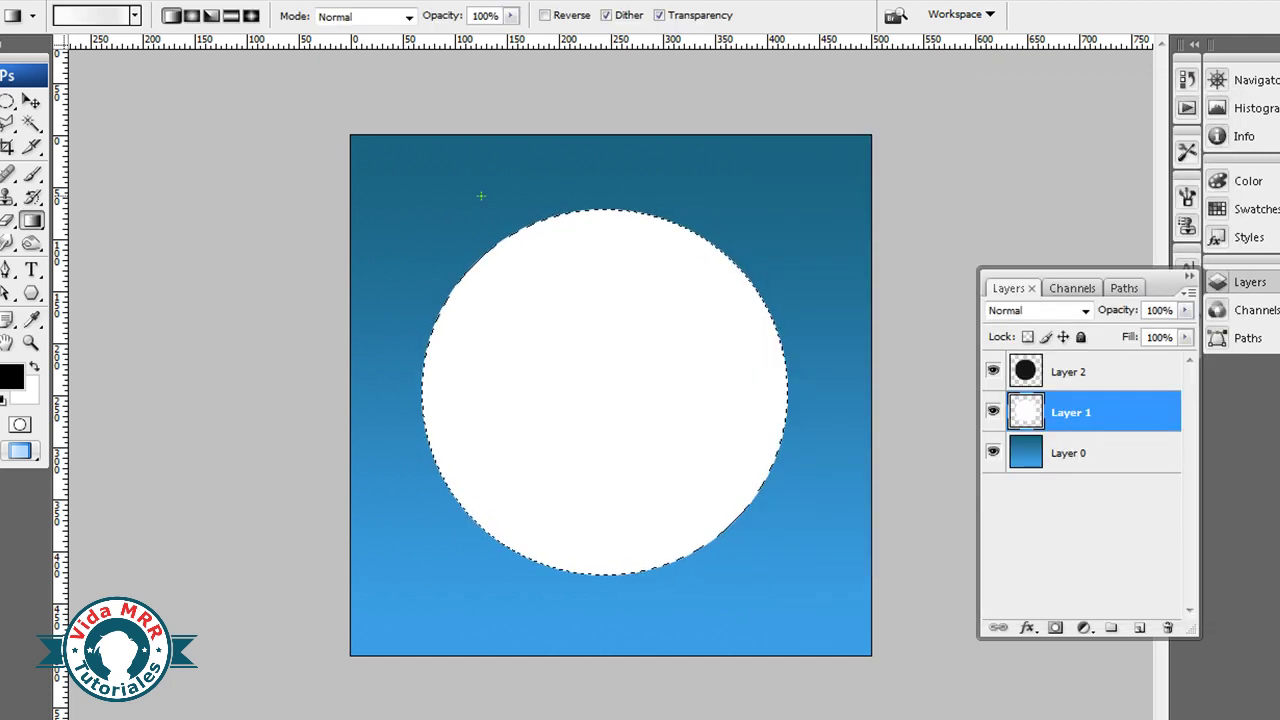
Step: Drag the white-to-grey gradient across the circle from left to right
left_click_drag(451, 407, 768, 401)
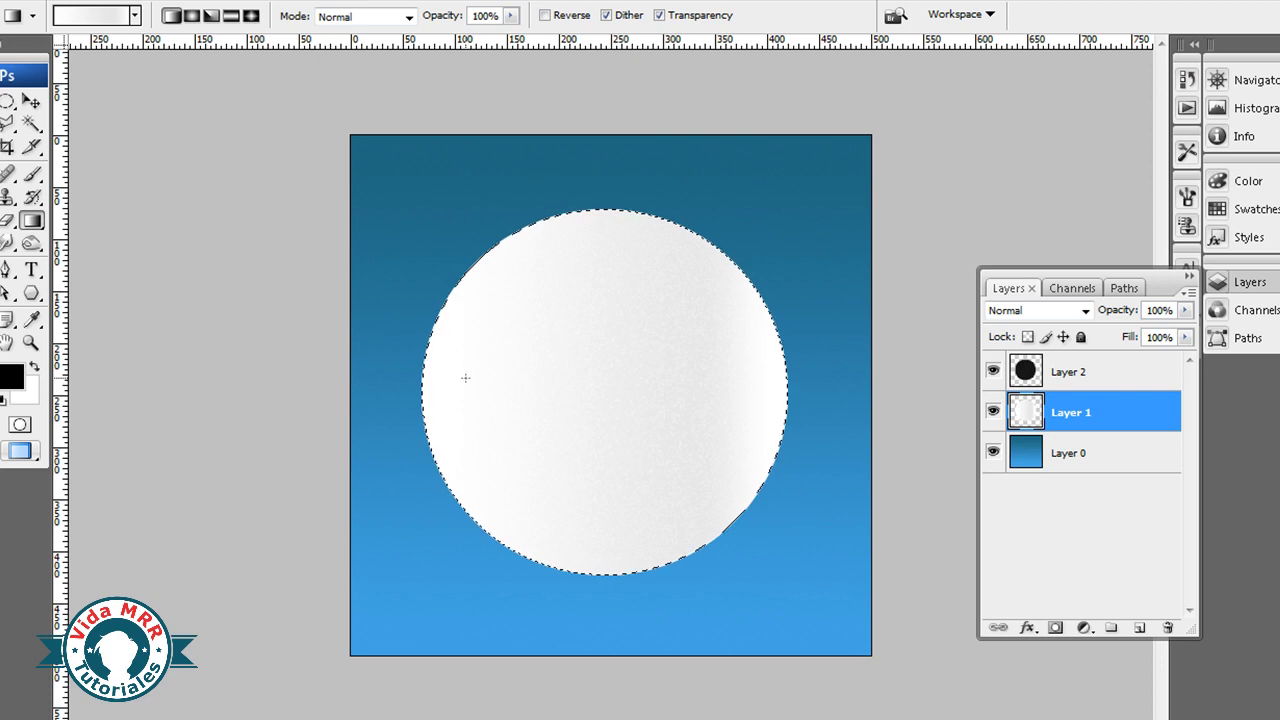
left_click_drag(465, 378, 712, 378)
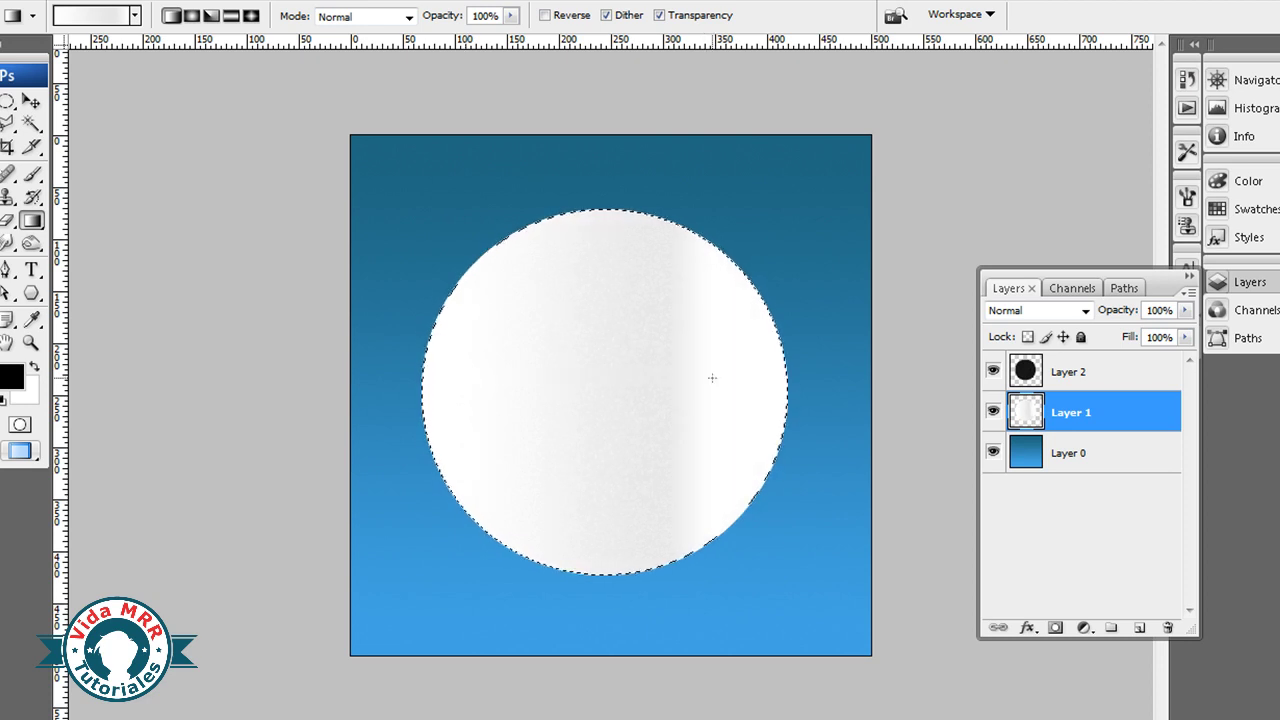
left_click_drag(447, 380, 784, 381)
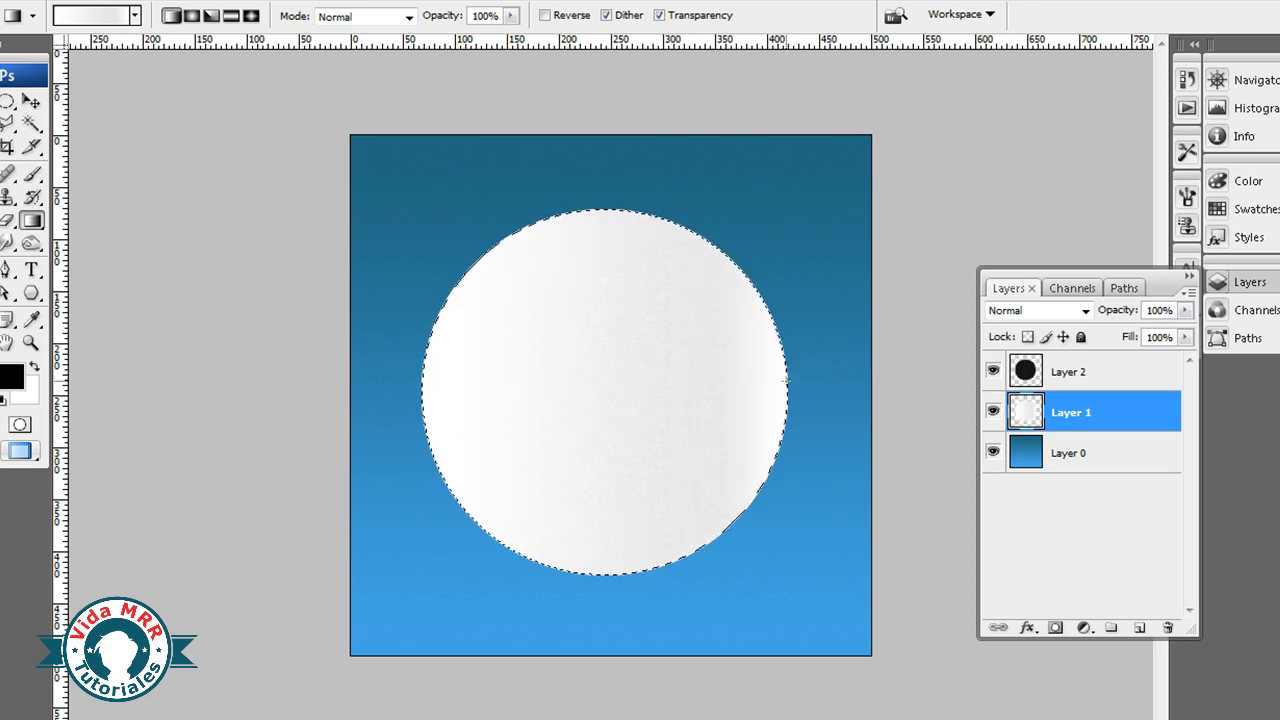
Step: Darken the middle stop to #bdbdbd, reapply the gradient across the circle, and deselect
left_click(120, 16)
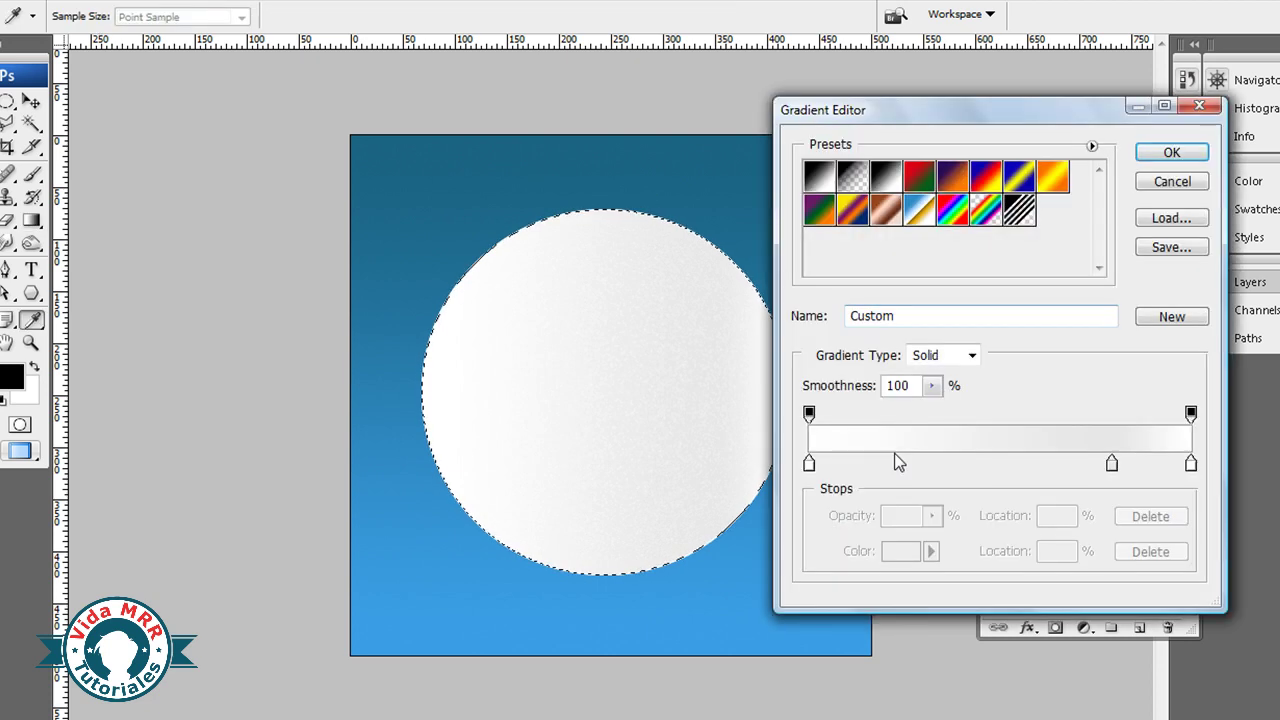
double_click(1111, 463)
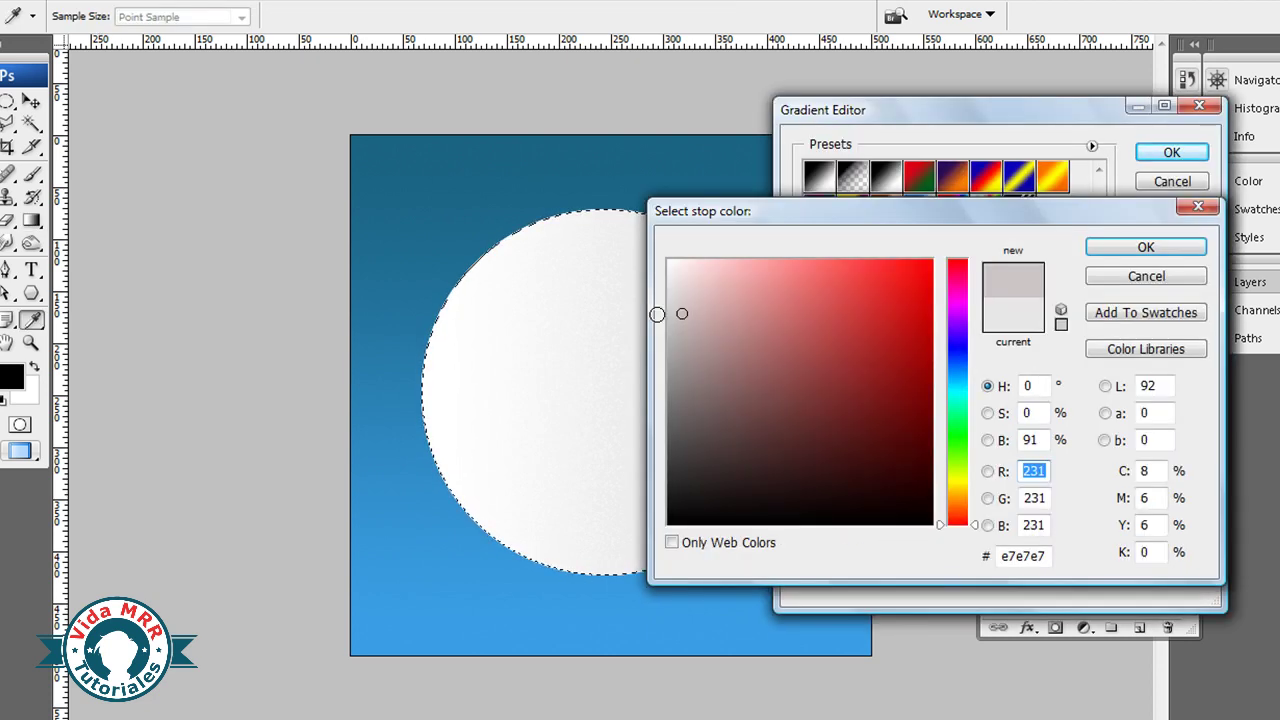
left_click_drag(657, 314, 660, 328)
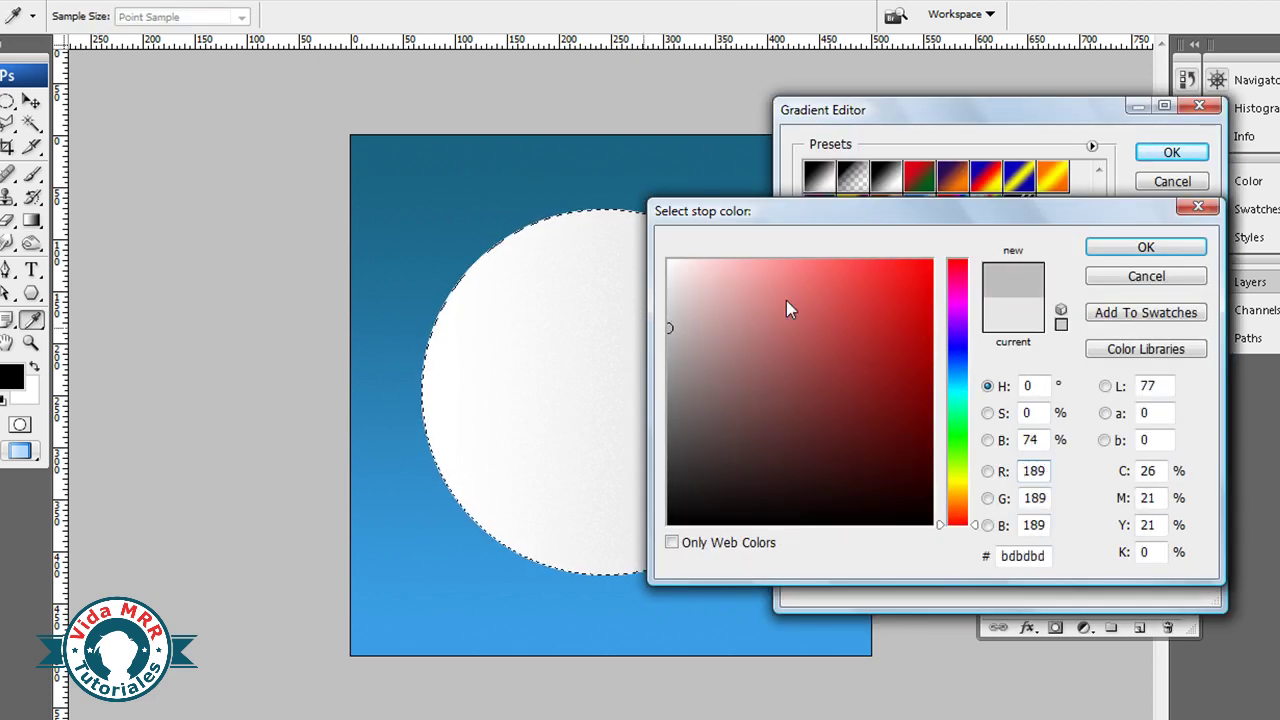
left_click(1140, 248)
left_click(1170, 152)
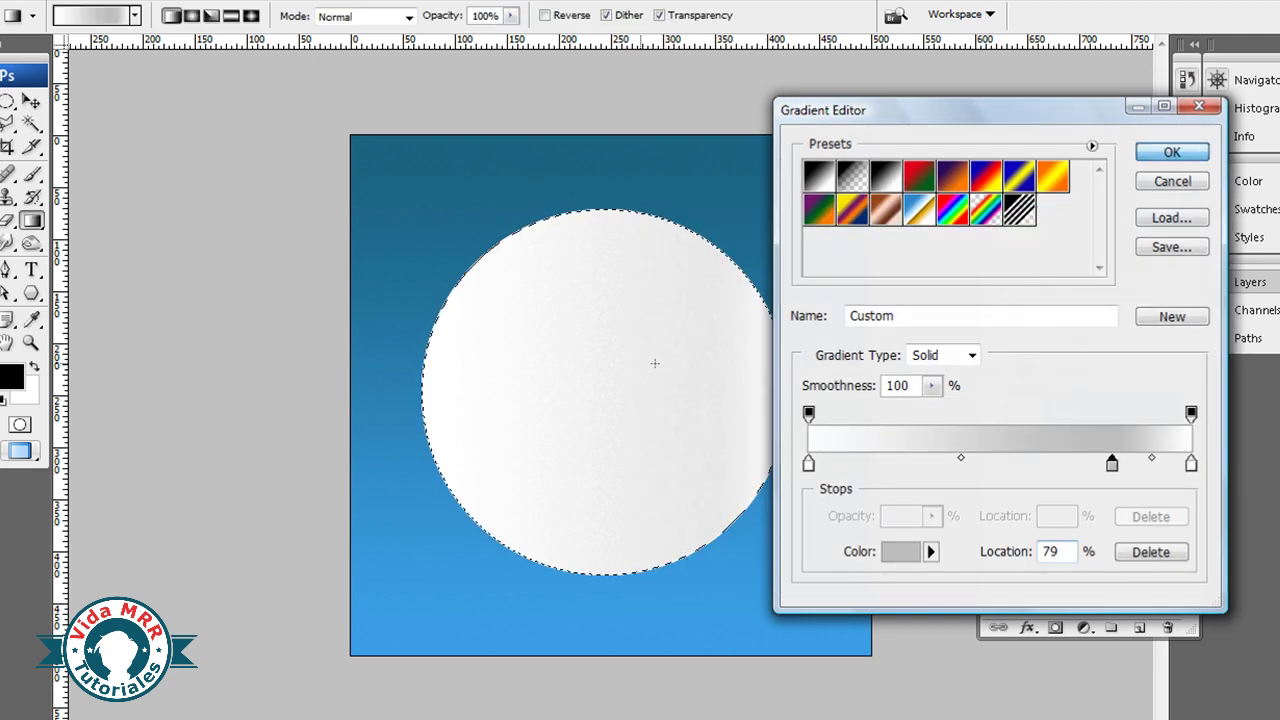
left_click_drag(422, 379, 786, 380)
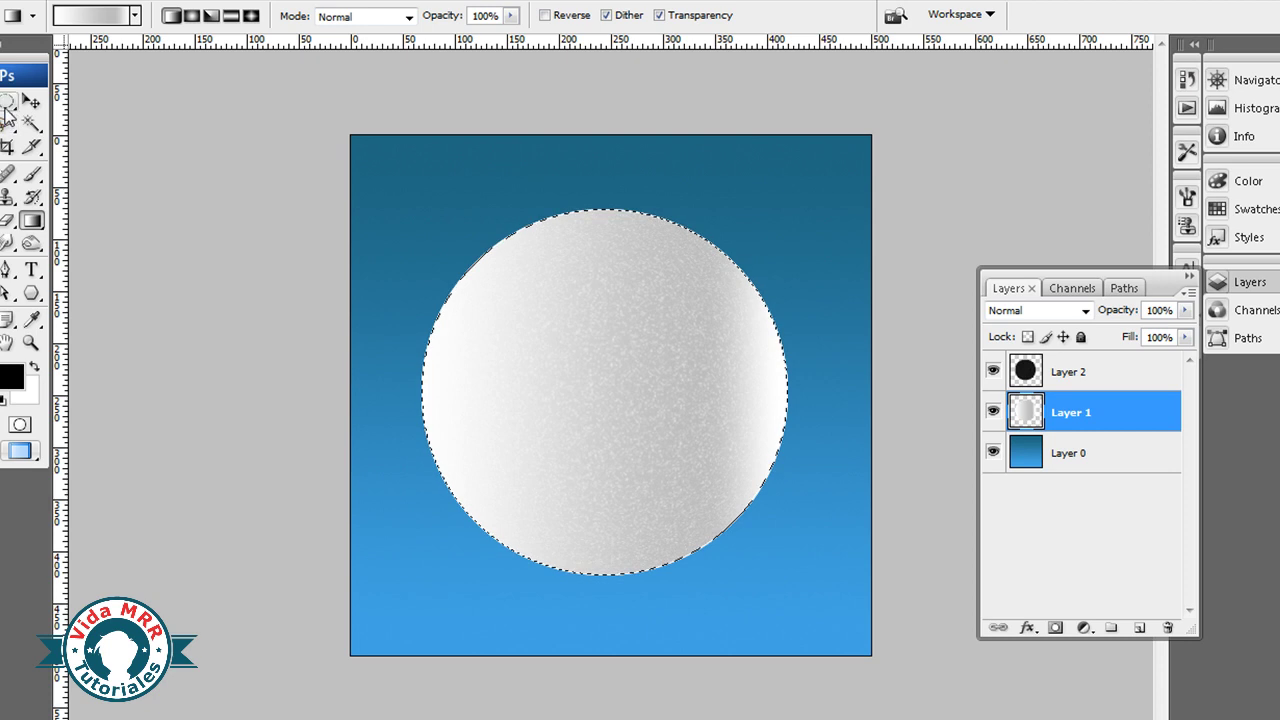
left_click(7, 101)
left_click(446, 309)
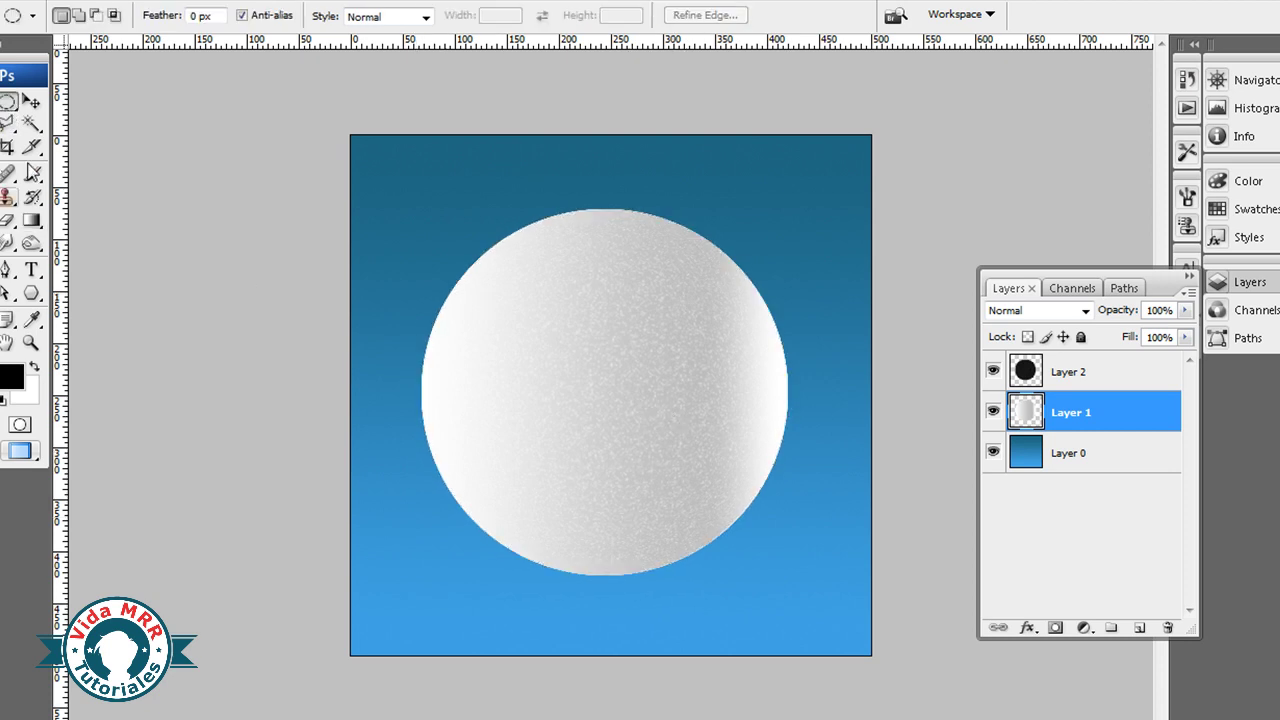
left_click(31, 101)
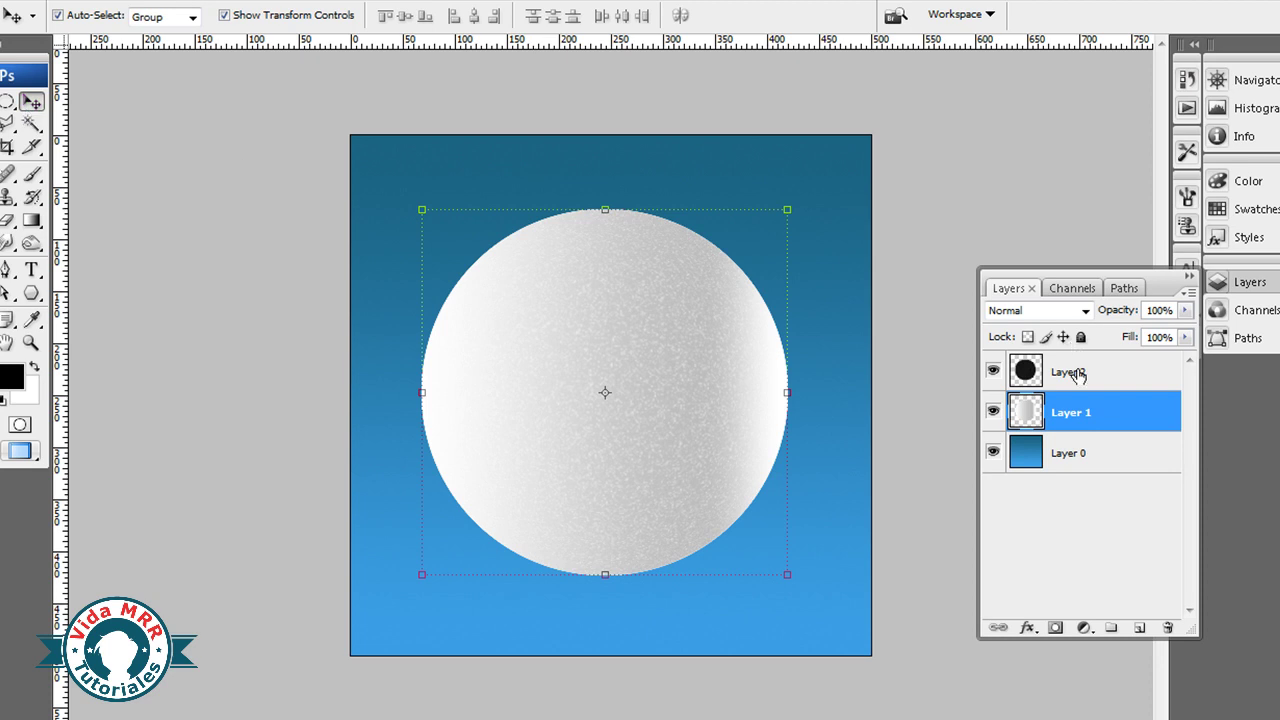
left_click(1077, 374)
left_click(31, 342)
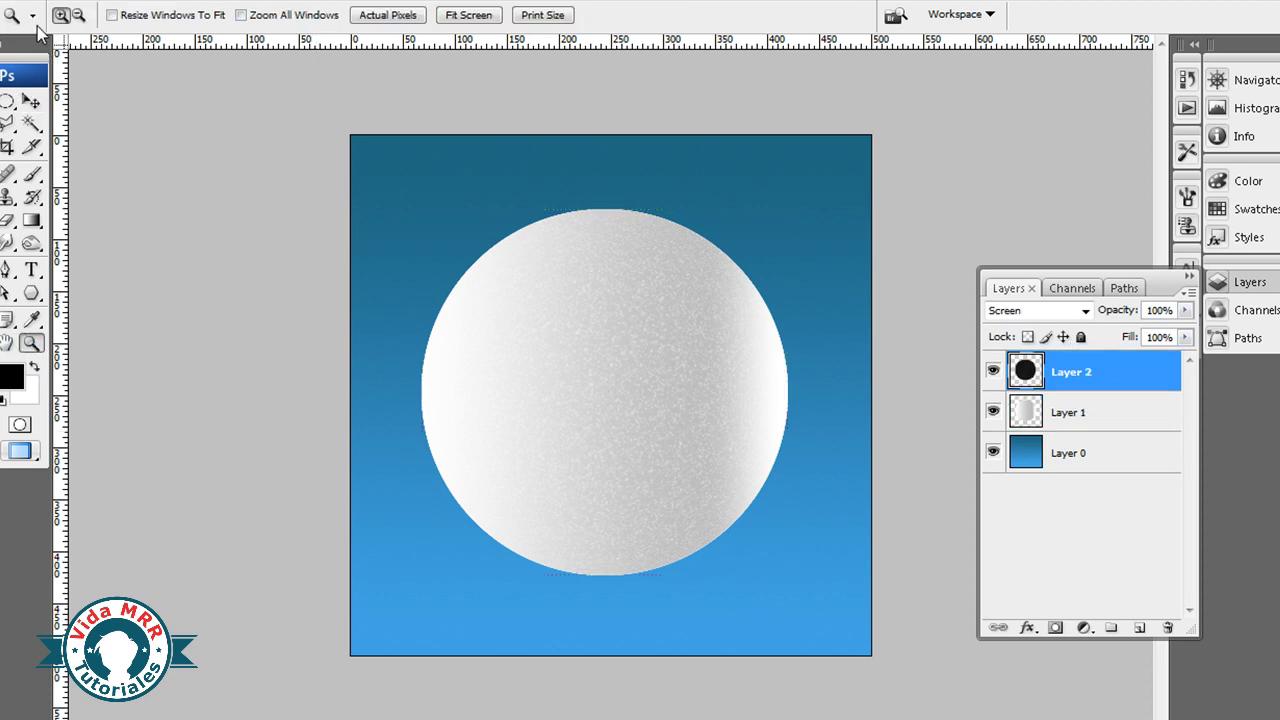
left_click(640, 407)
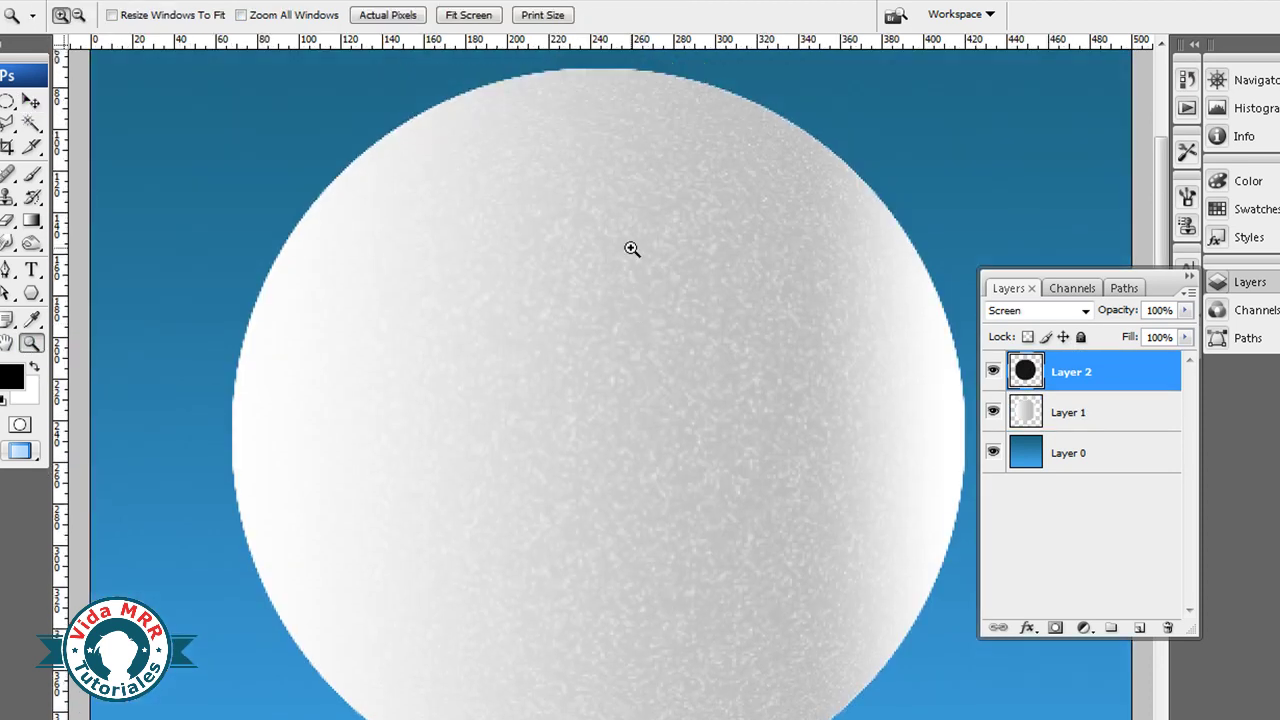
scroll(400, 160, "down", 1)
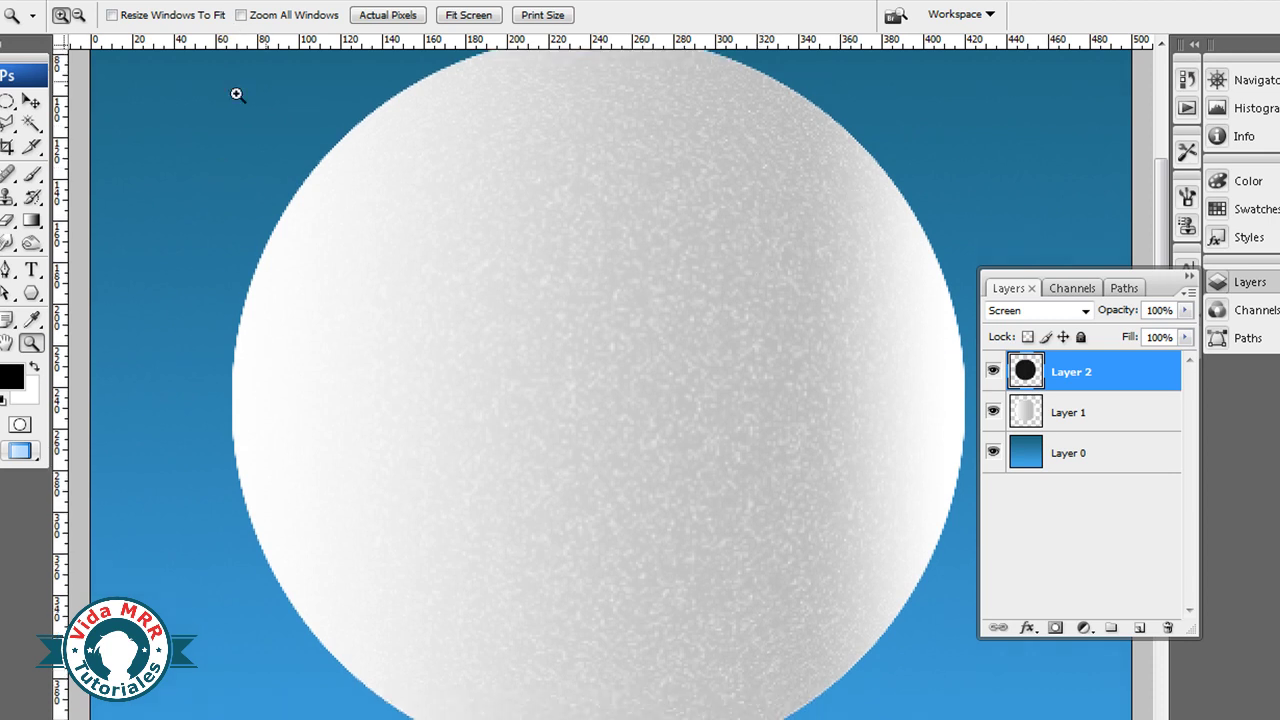
left_click(31, 220)
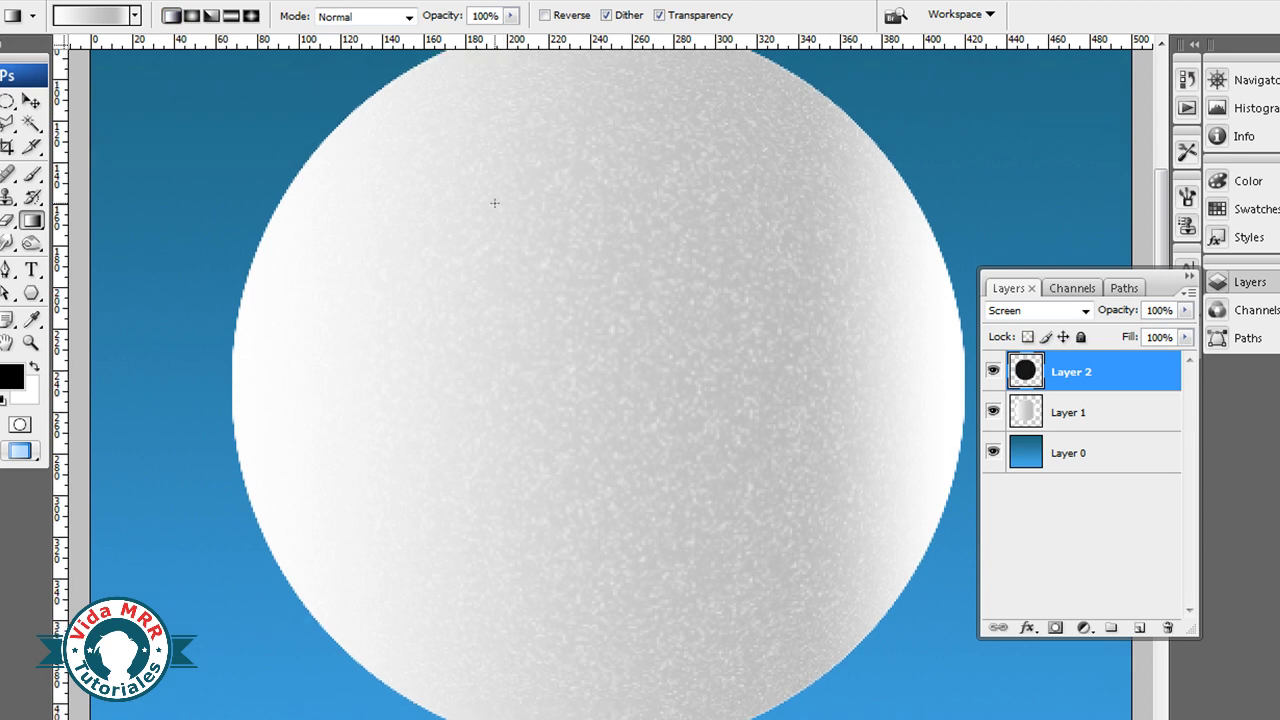
left_click(31, 344)
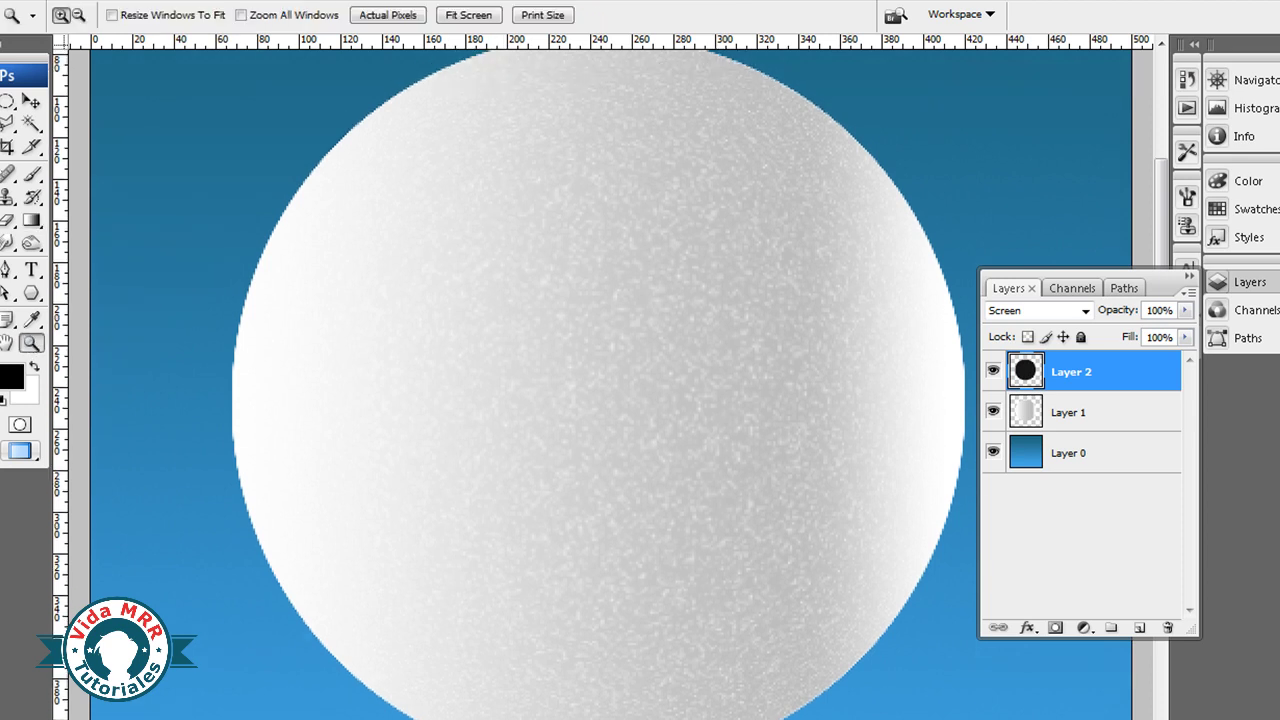
left_click(82, 18)
left_click(514, 257)
left_click(8, 102)
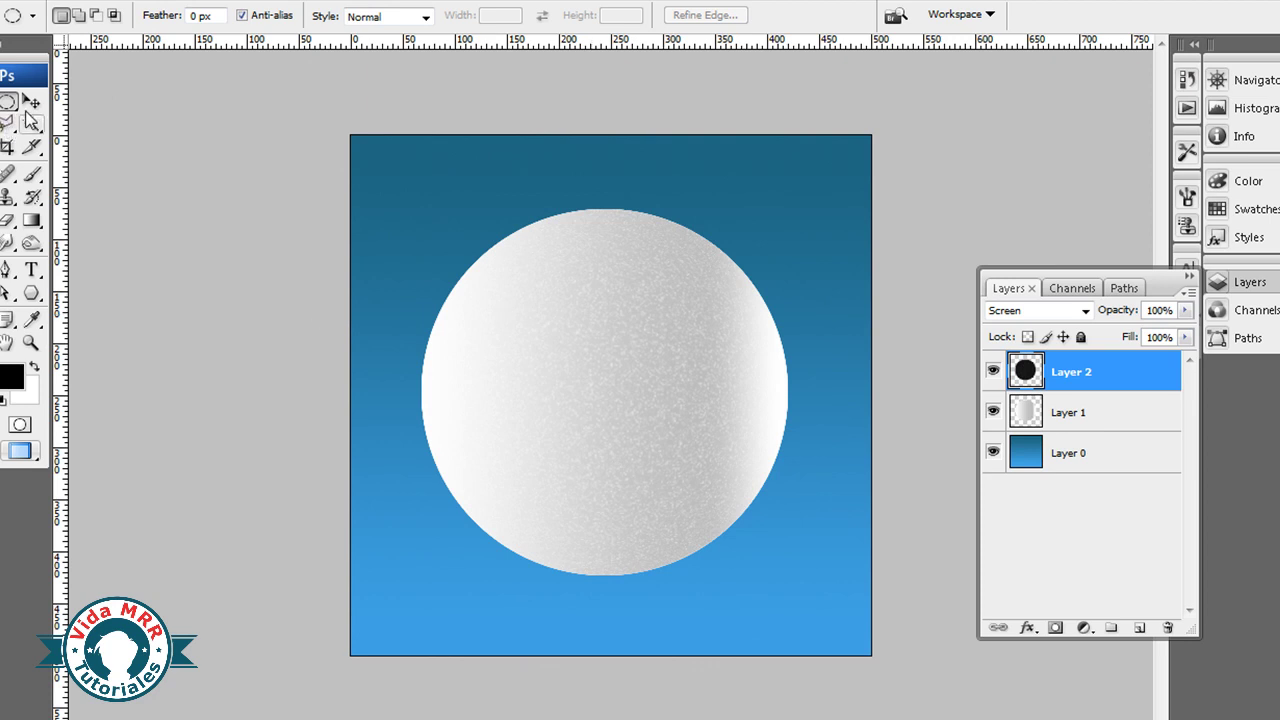
left_click(31, 102)
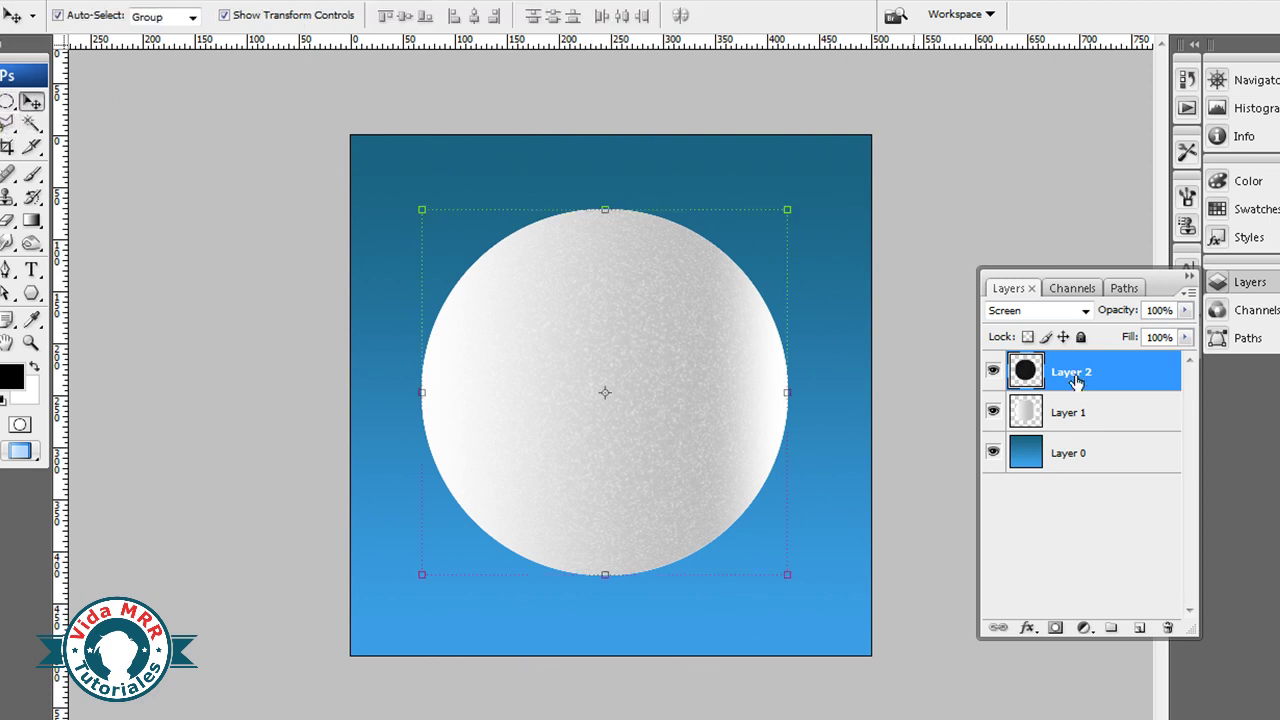
Step: Select both snowball layers, Layers 1 and 2, and move the snowball down toward the canvas bottom
left_click(1136, 412, "shift")
left_click(1100, 378)
left_click(1099, 413)
left_click(1096, 376)
left_click(1103, 417, "shift")
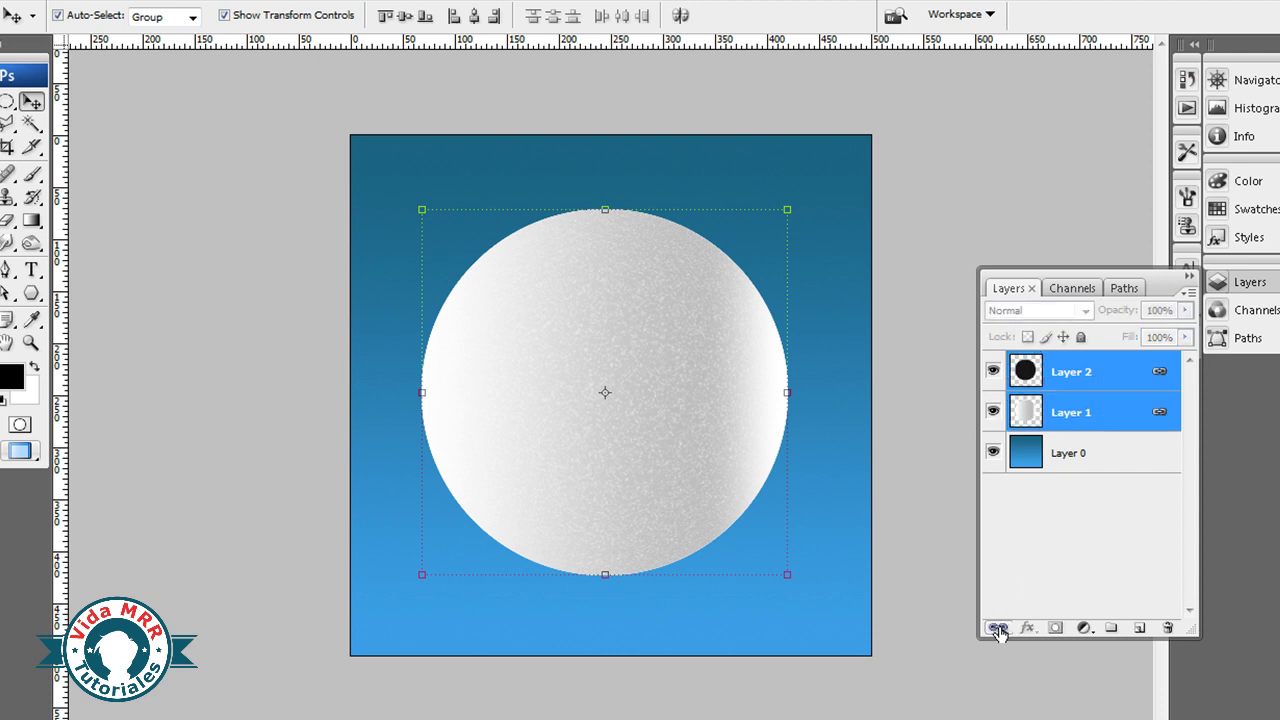
left_click_drag(709, 331, 683, 540)
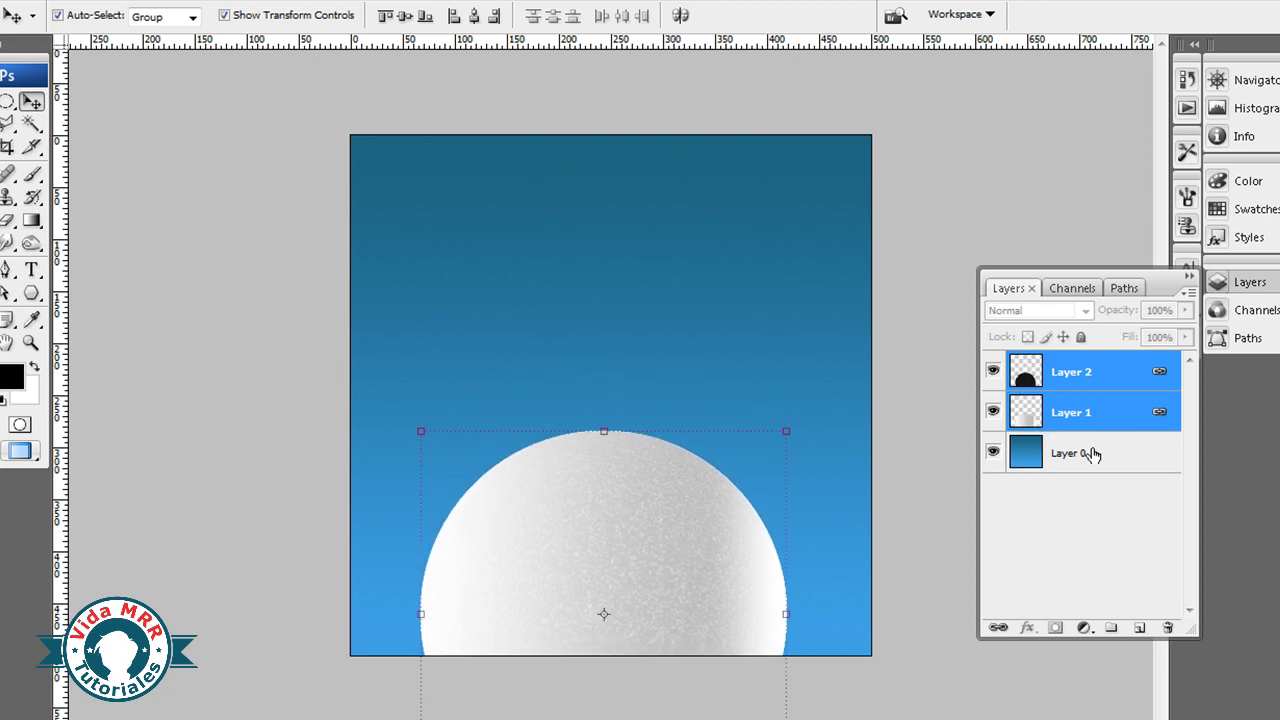
Step: Duplicate the snowball and scale the copy to 73.9% as a head atop the body
left_click_drag(1105, 412, 1140, 628)
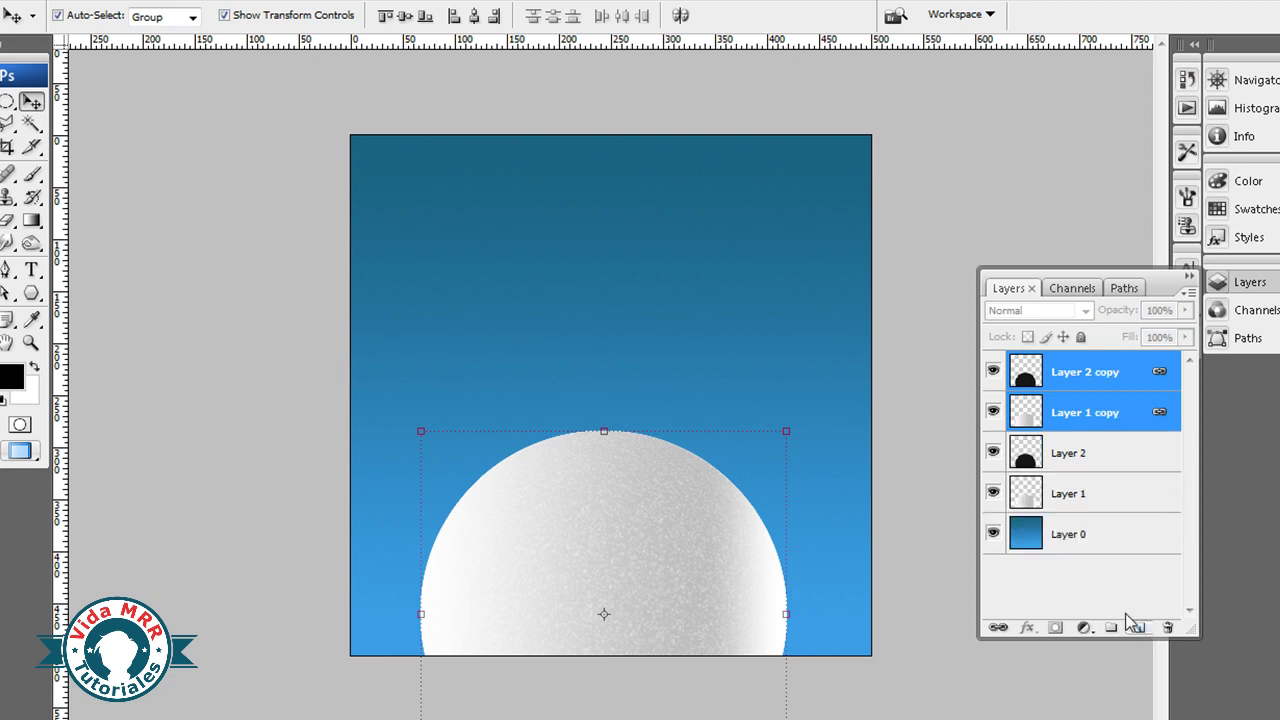
mouse_move(653, 516)
left_mouse_down()
mouse_move(662, 213)
mouse_move(659, 265)
left_mouse_up()
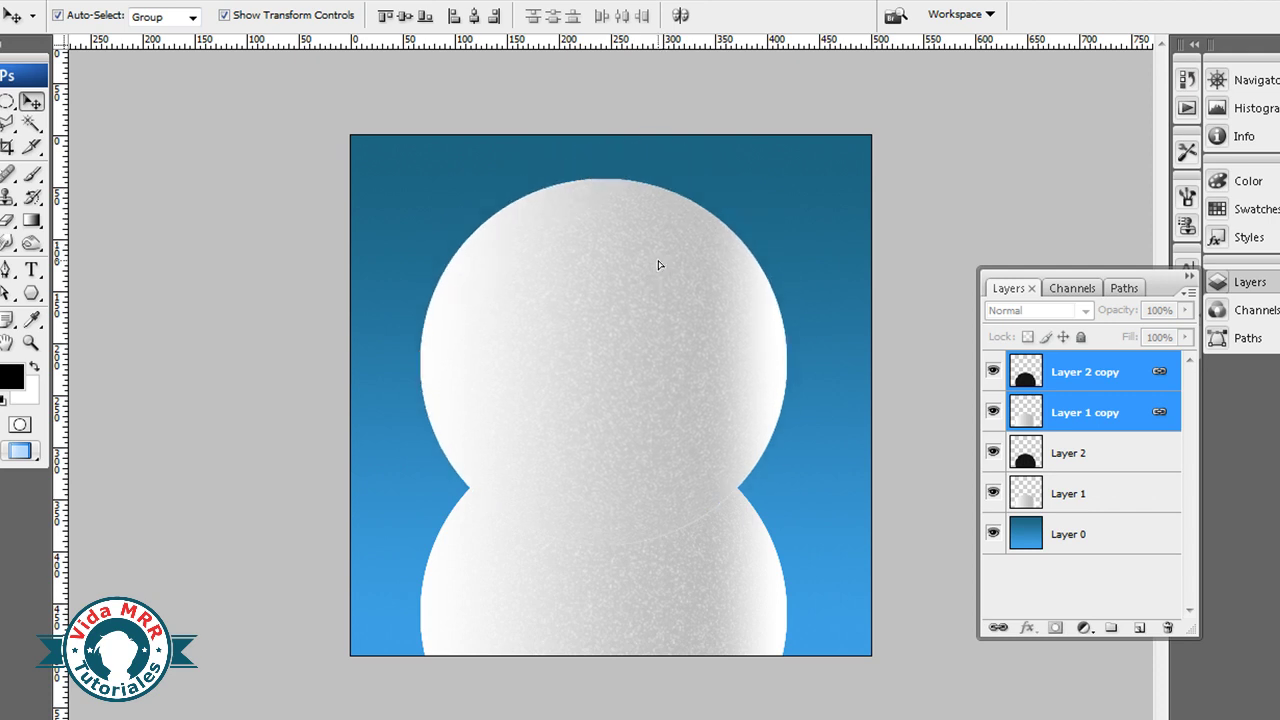
mouse_move(787, 179)
left_mouse_down()
mouse_move(680, 313)
mouse_move(691, 279)
left_mouse_up()
left_click_drag(661, 352, 670, 336)
key("Return")
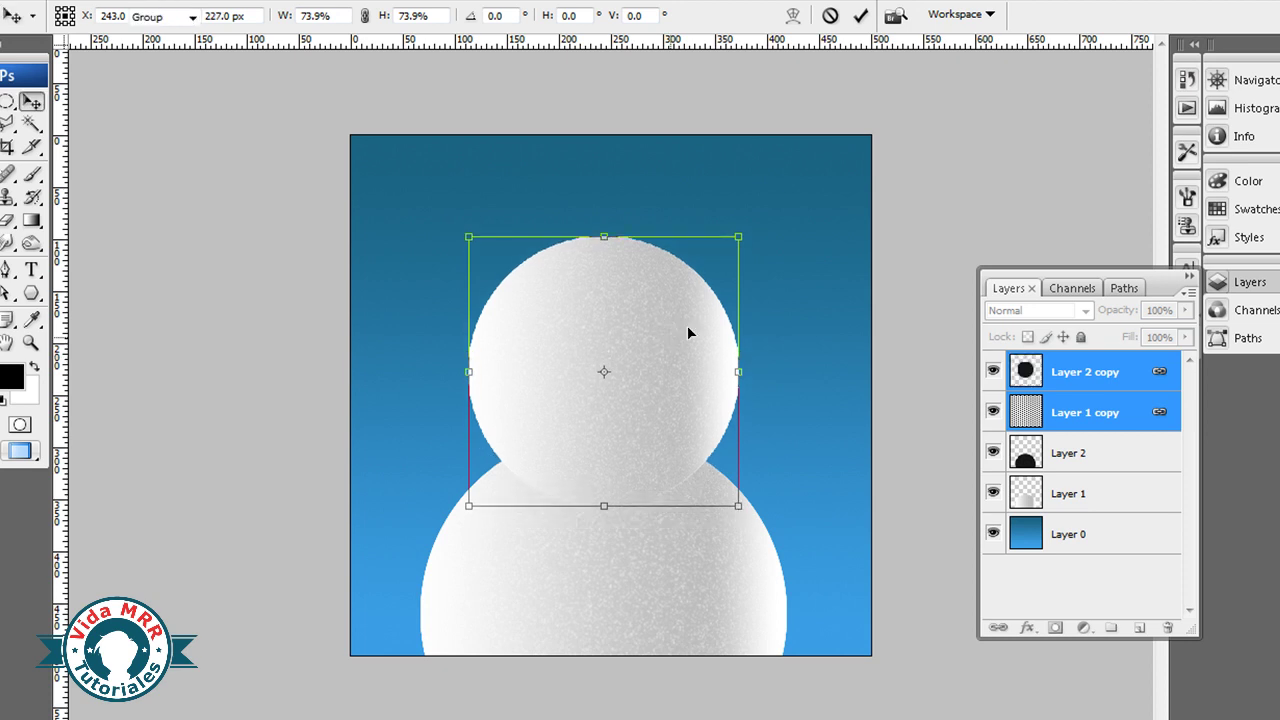
Step: Select the head's layers and add a new empty Layer 3
left_click(903, 286)
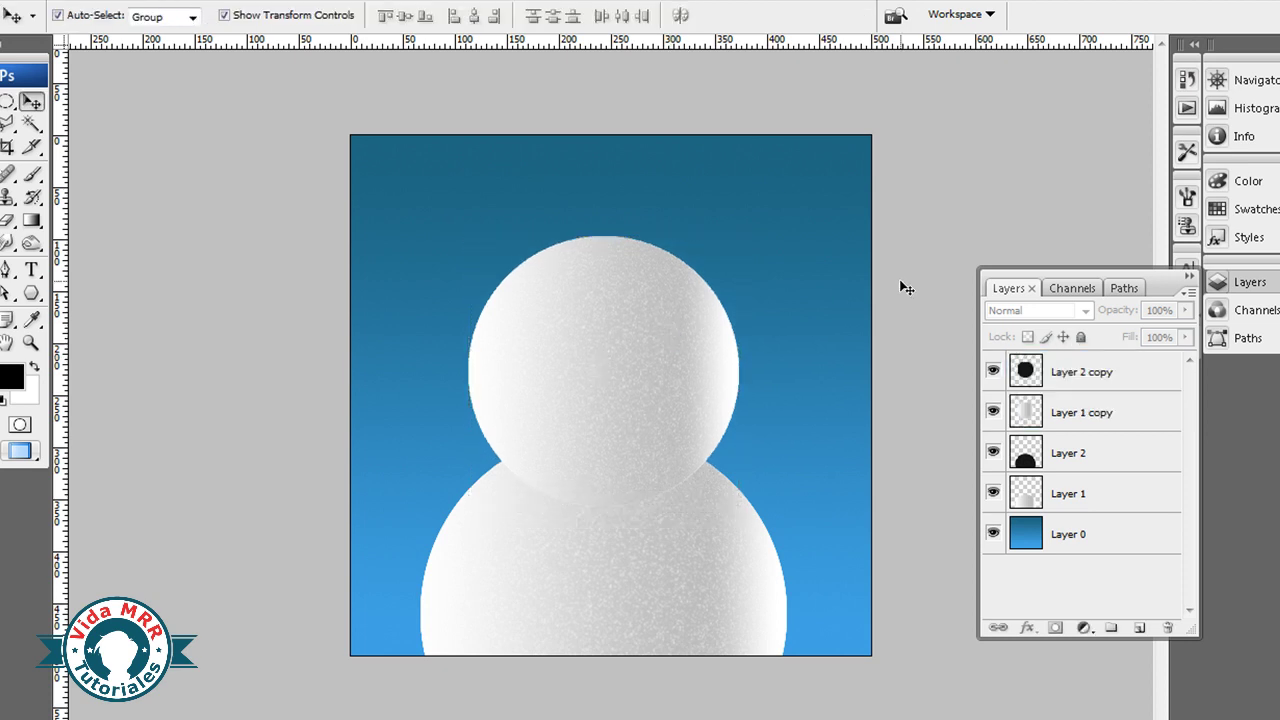
left_click(707, 355)
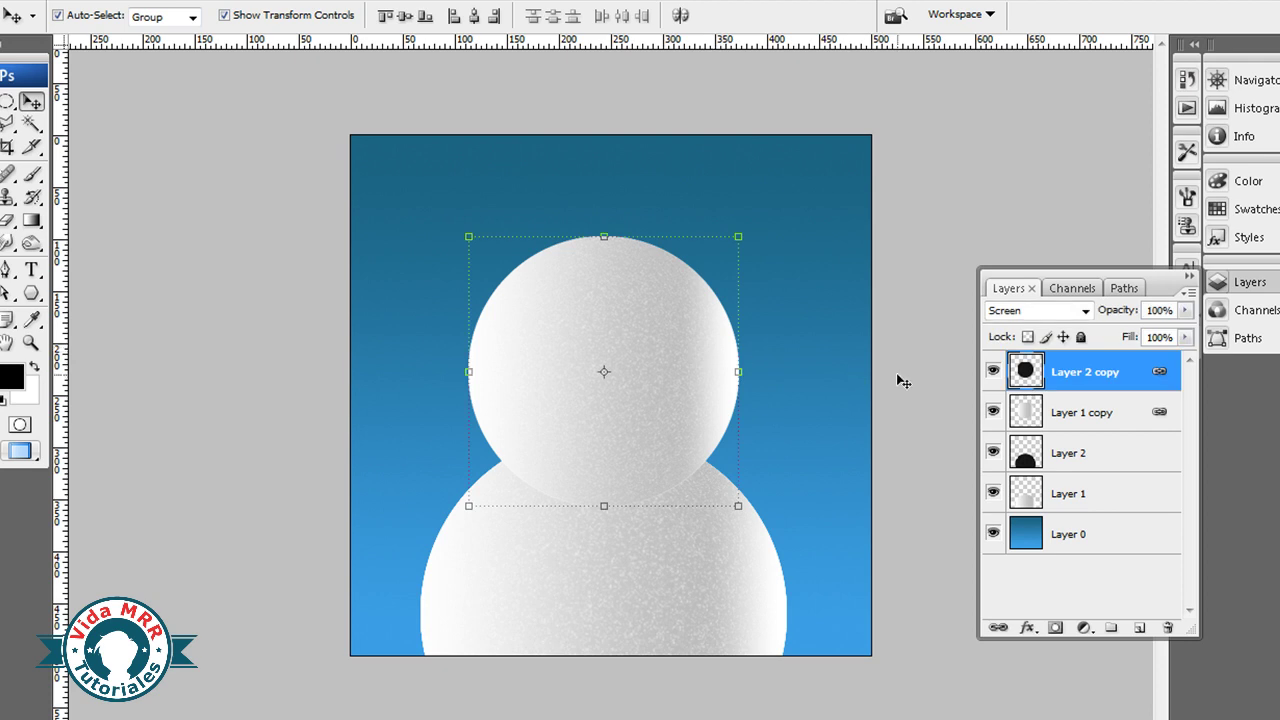
left_click(1137, 628)
left_click(31, 342)
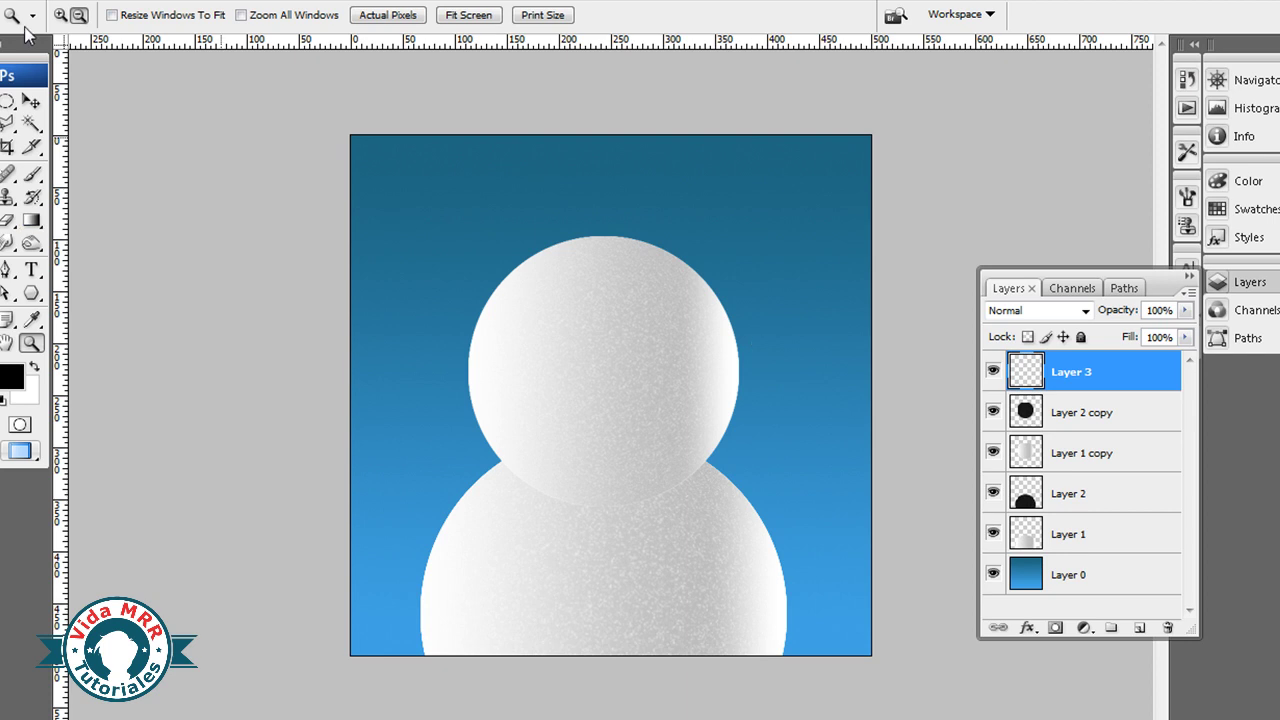
Step: Zoom in on the head and make a small black circle for the left eye
left_click(61, 15)
left_click(505, 343)
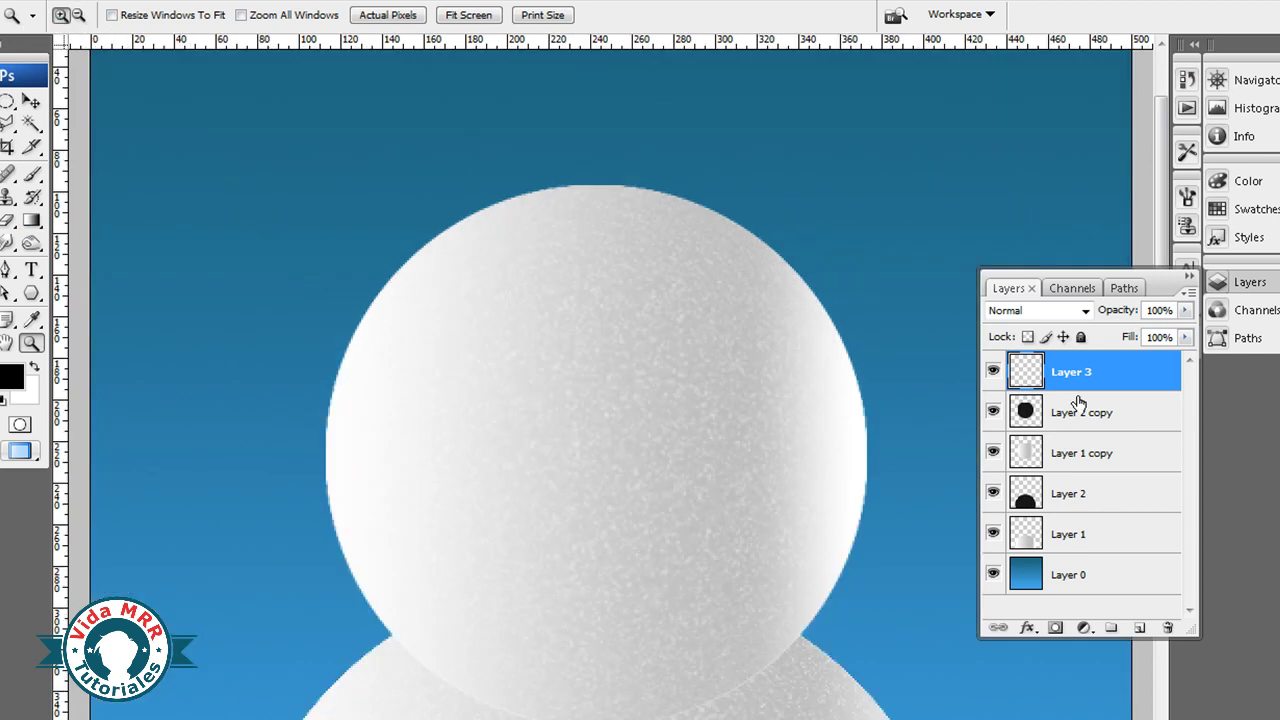
scroll(617, 403, "down", 1)
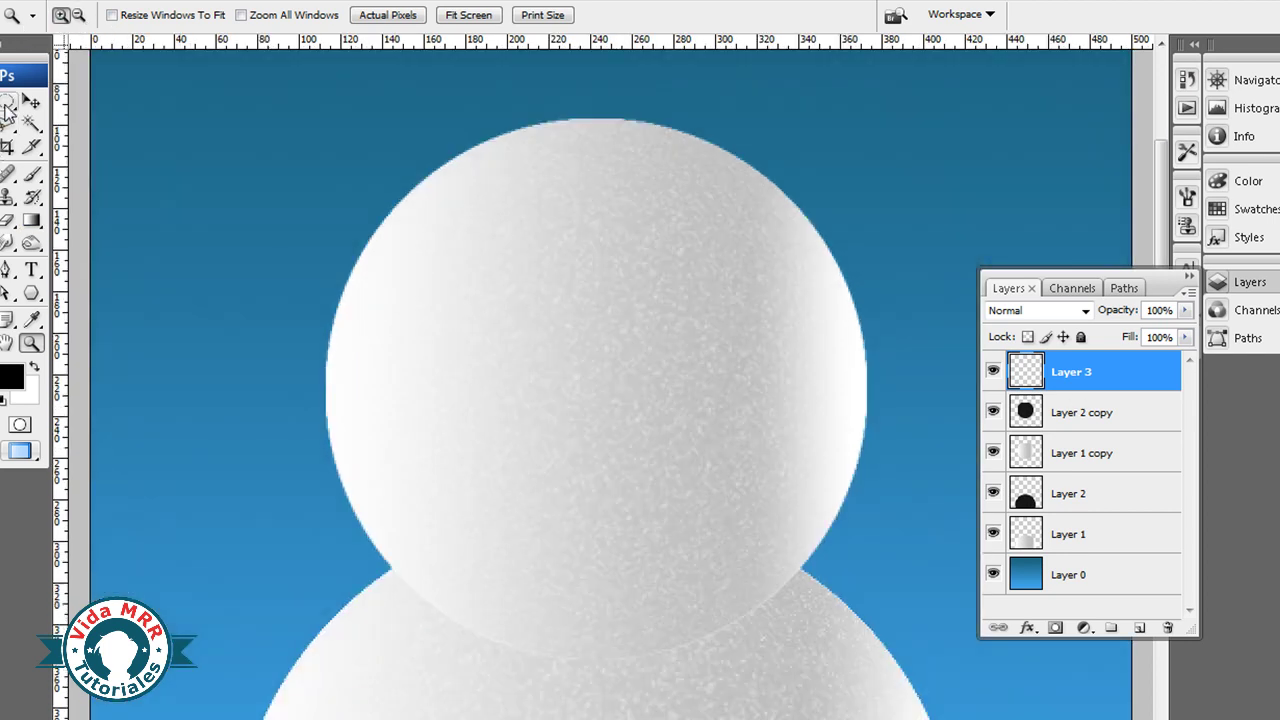
left_click(6, 104)
left_click(470, 311)
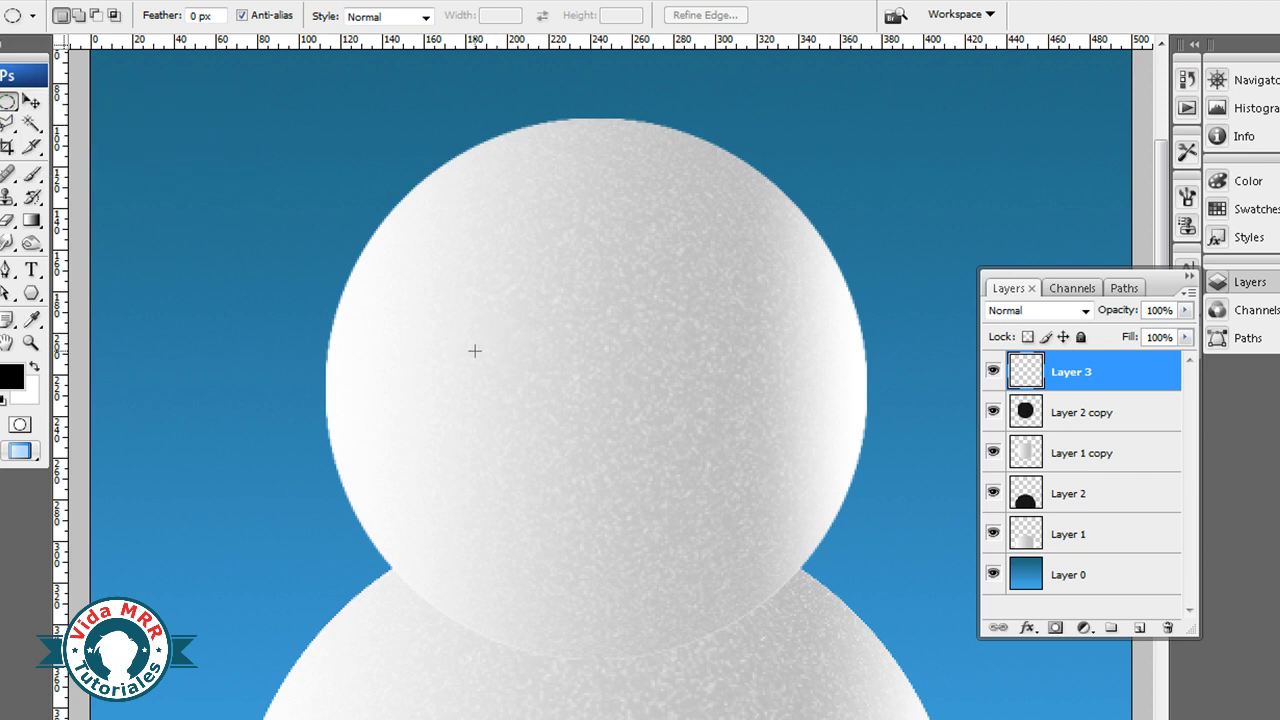
left_click_drag(517, 392, 520, 398)
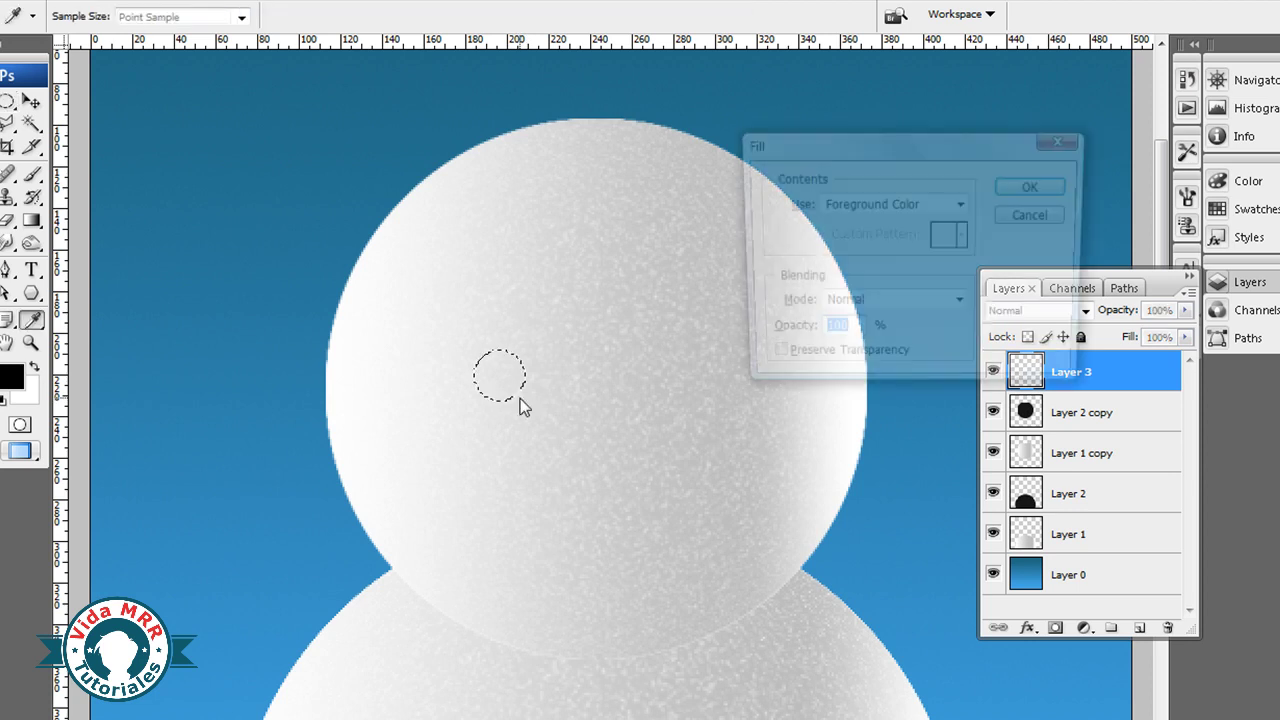
key("shift+F5")
key("Return")
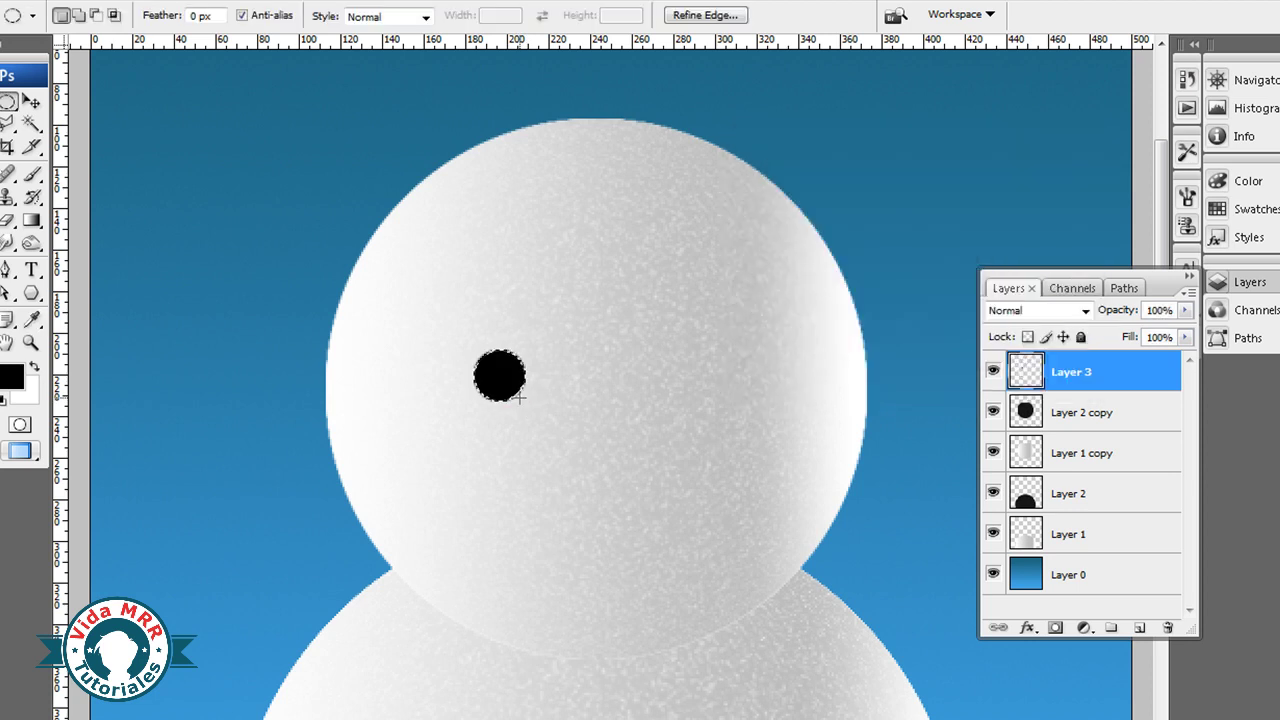
left_click(31, 101)
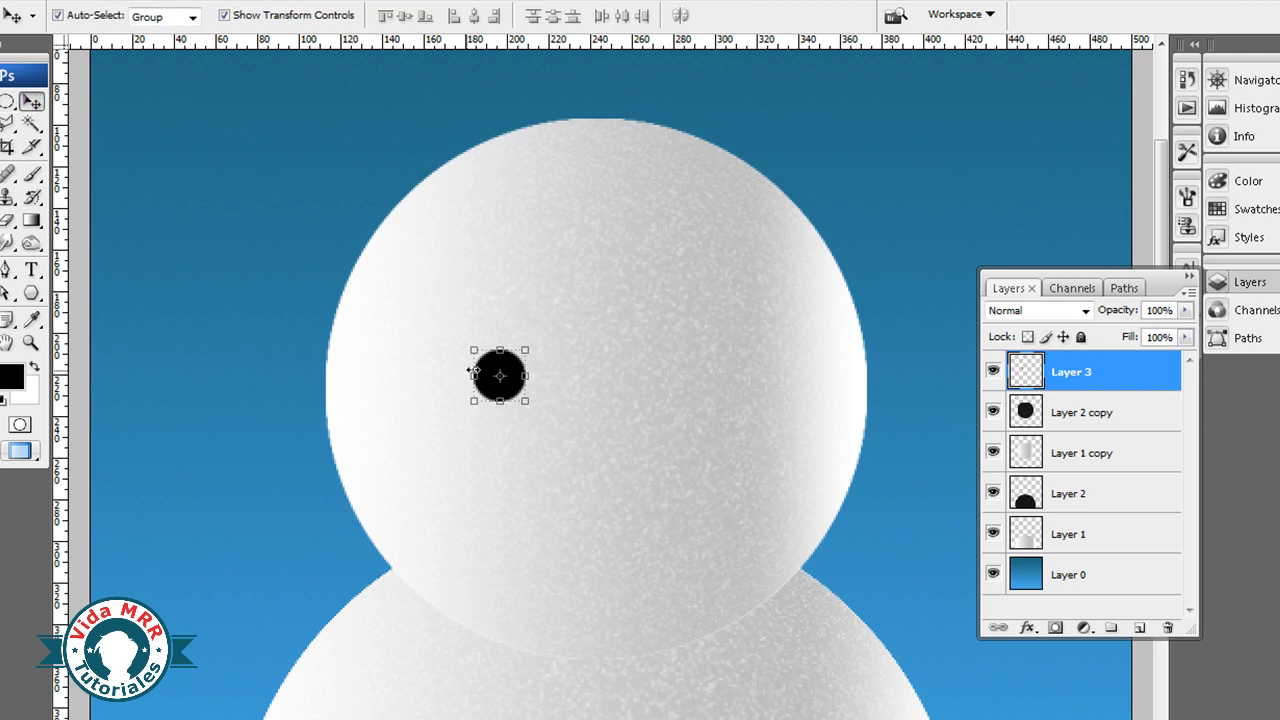
left_click_drag(514, 387, 539, 389)
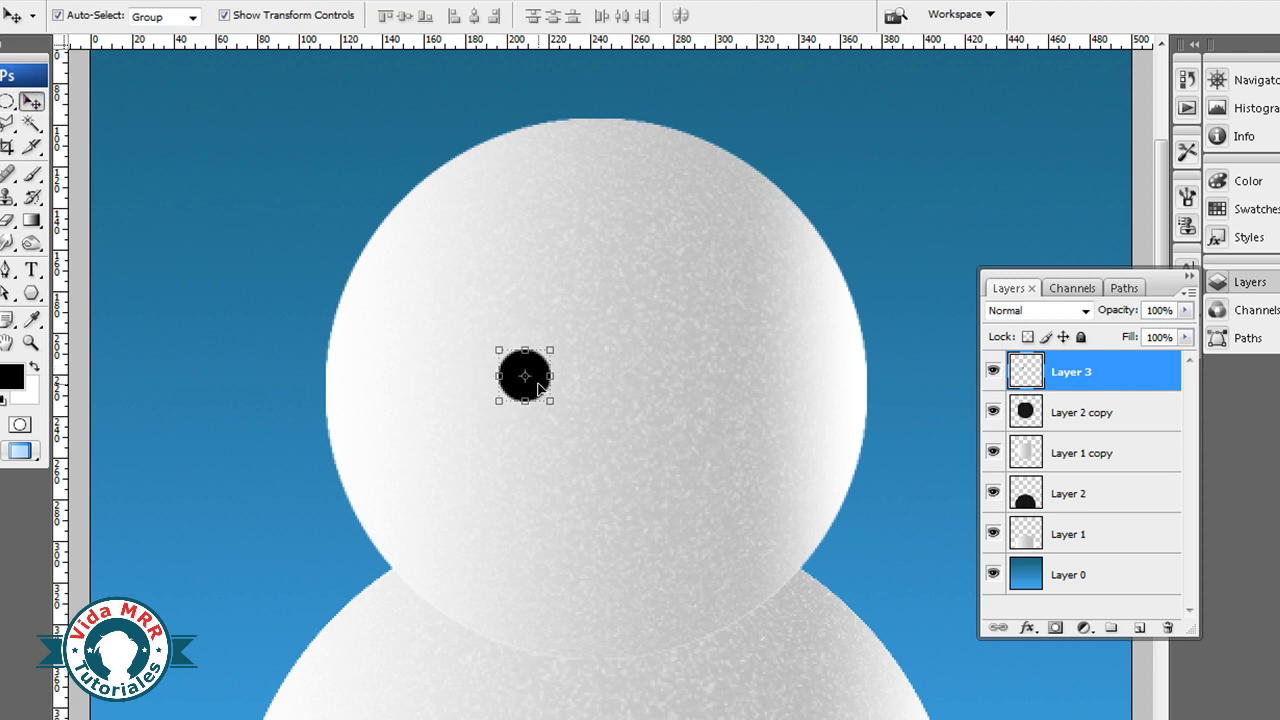
Step: On a new Layer 4, fill a second circle black for the right eye
left_click(1139, 627)
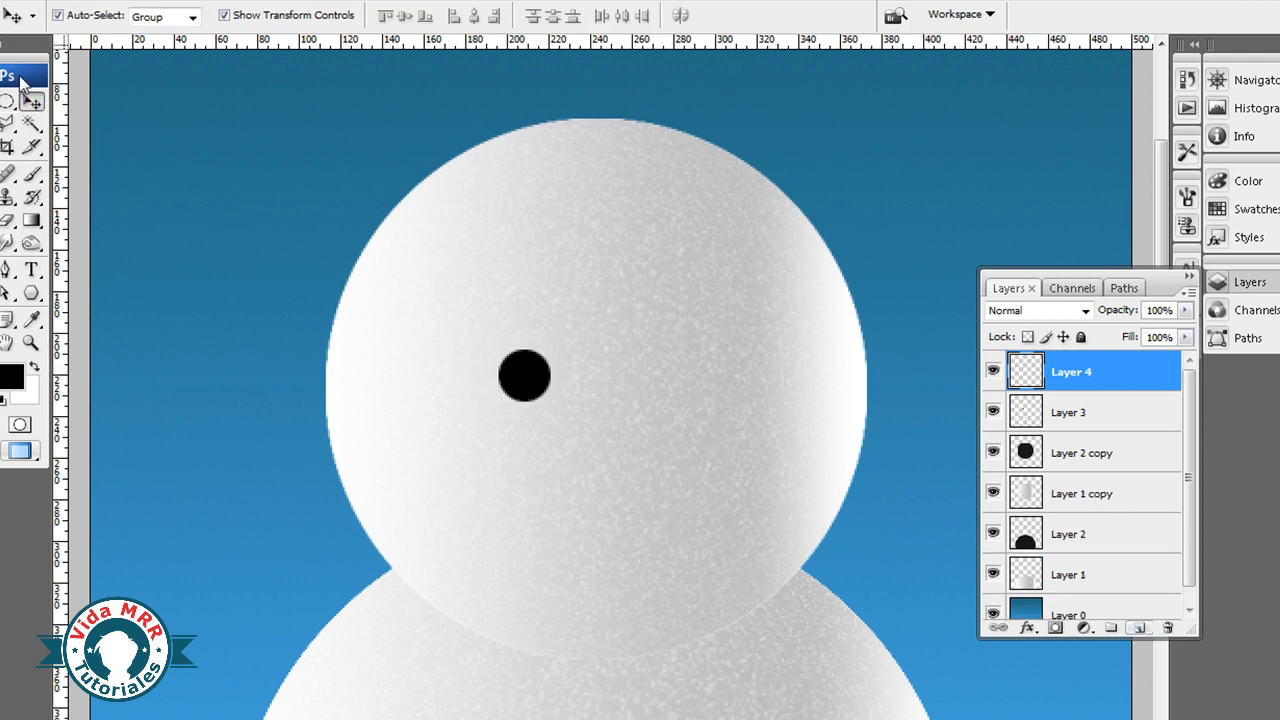
left_click(8, 101)
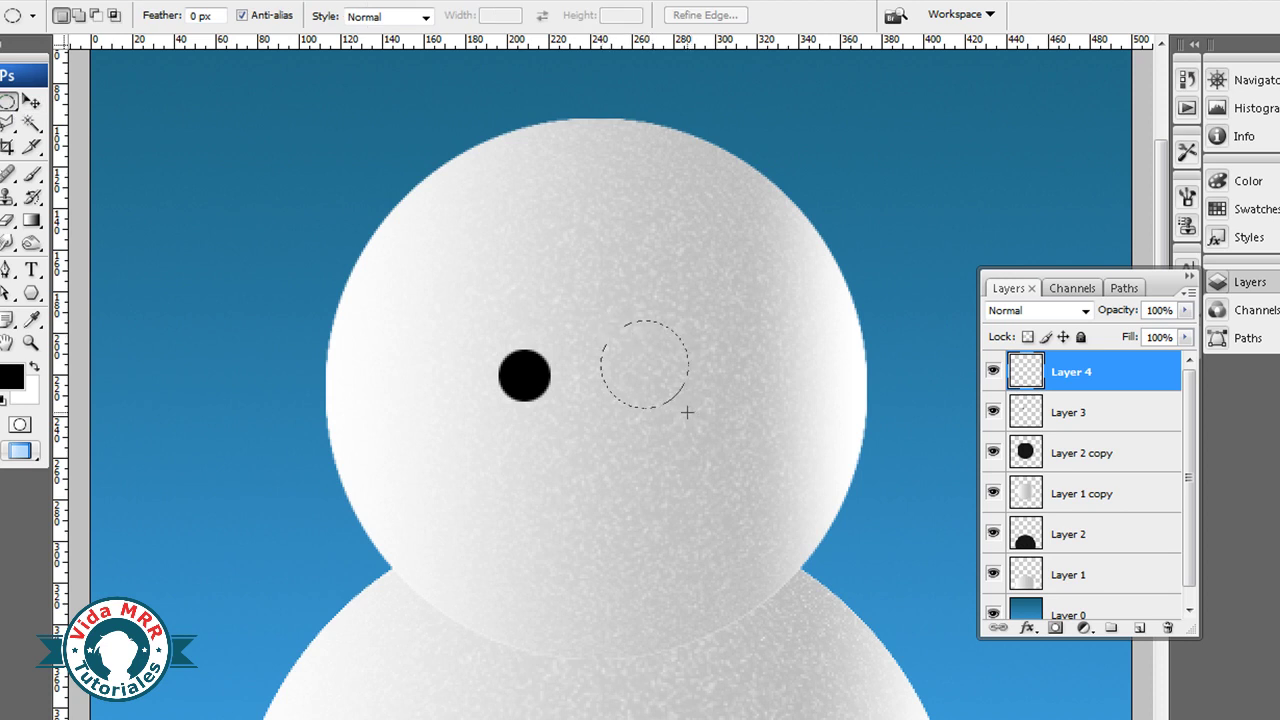
left_click_drag(690, 413, 688, 411)
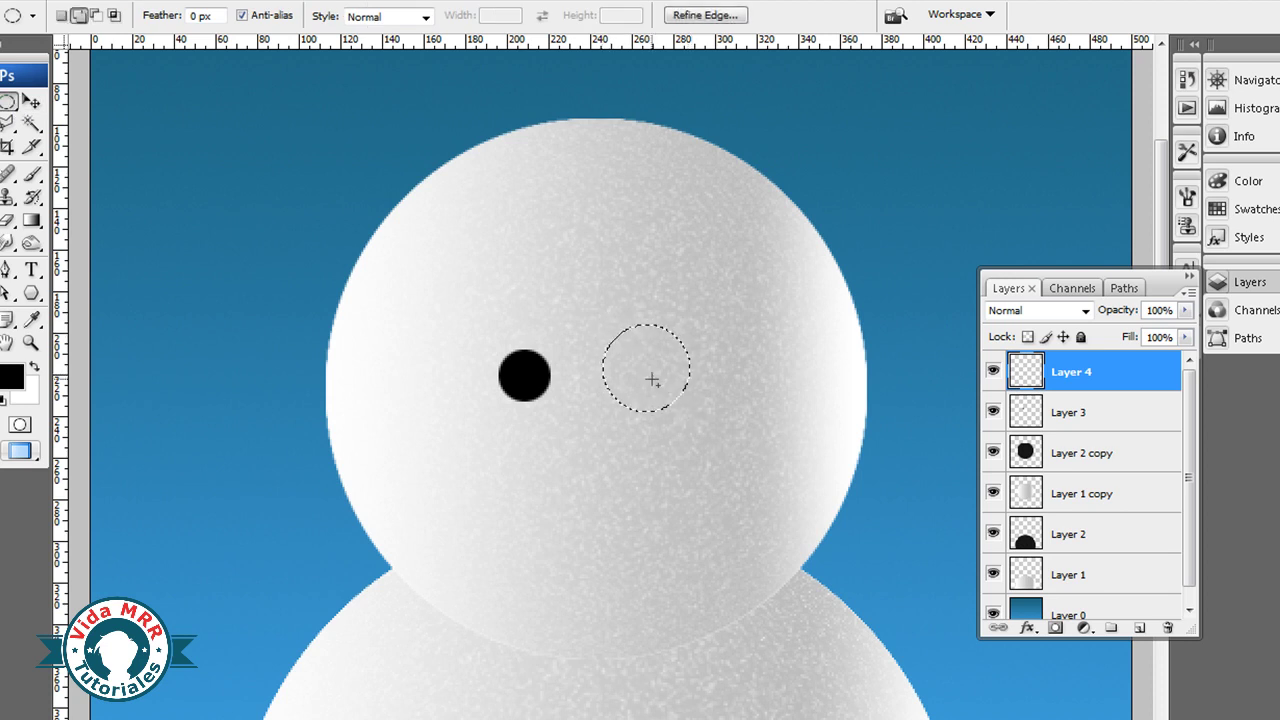
key("shift+BackSpace")
key("Return")
key("ctrl+d")
Step: Nudge the left eye on Layer 3 up so it lines up with the right eye
left_click(32, 104)
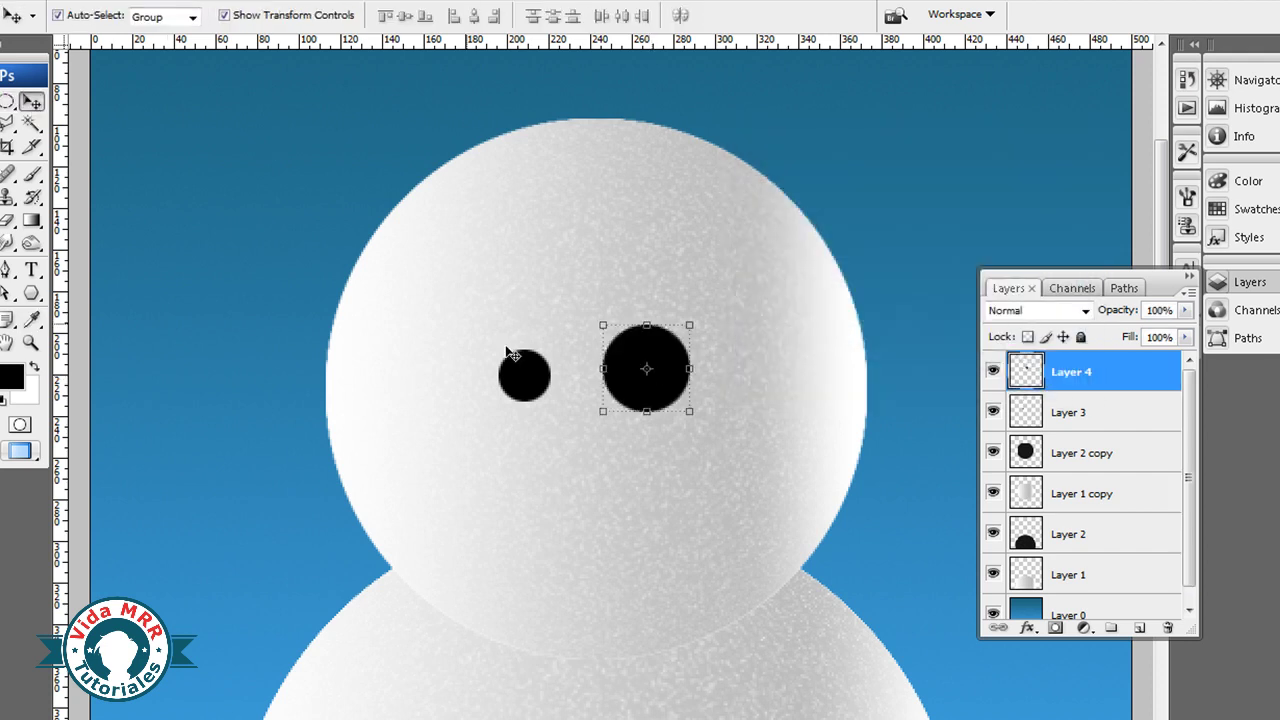
left_click(526, 371)
key("Up")
key("Up")
key("Up")
key("Right")
key("Up")
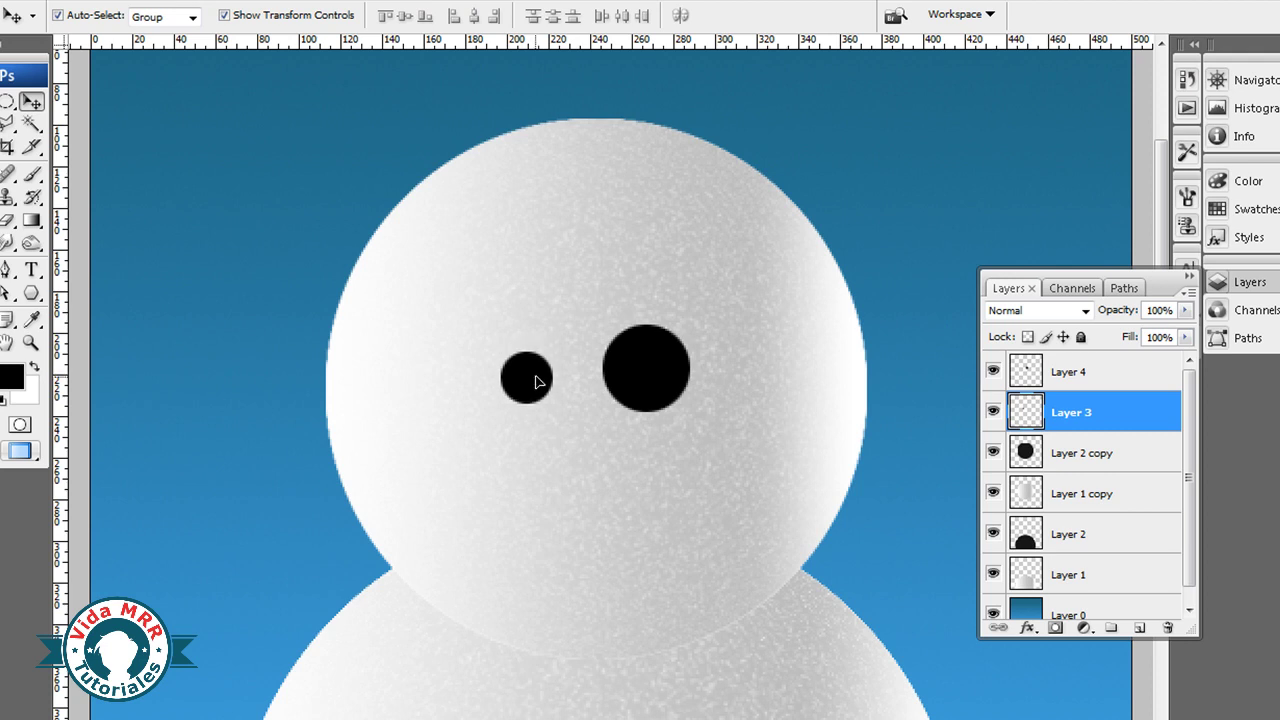
left_click(886, 200)
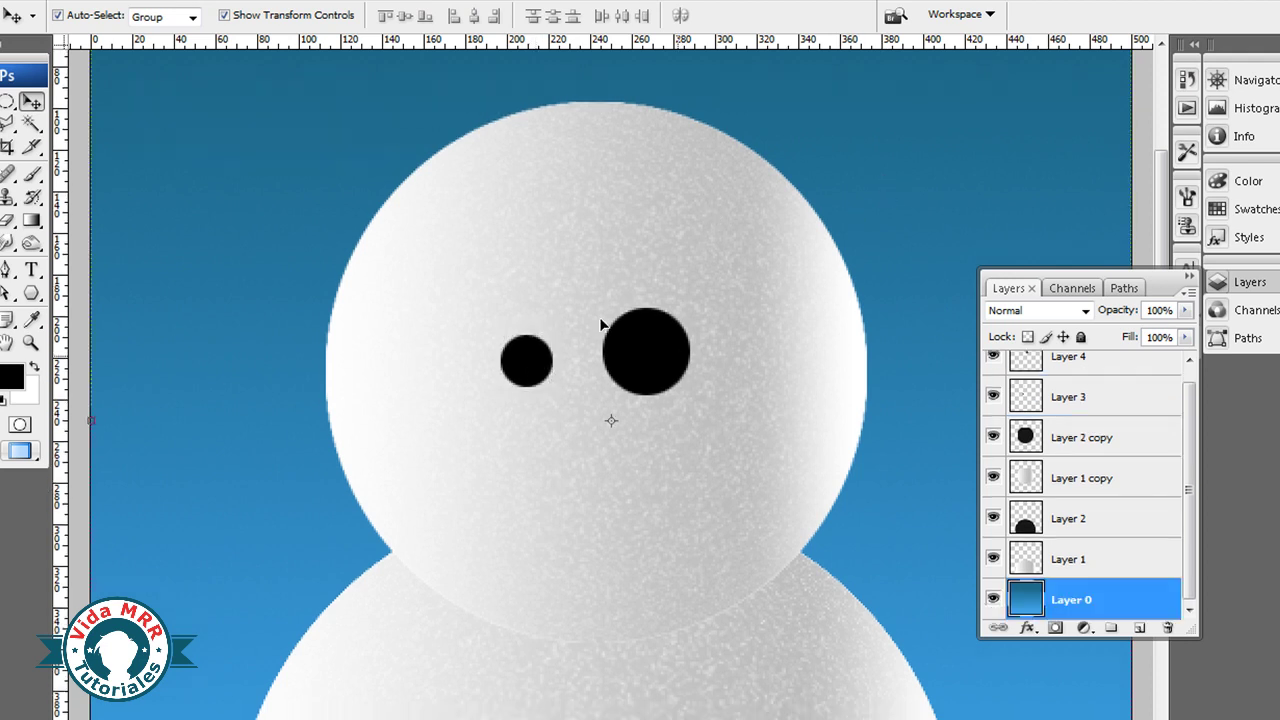
left_click(1160, 405)
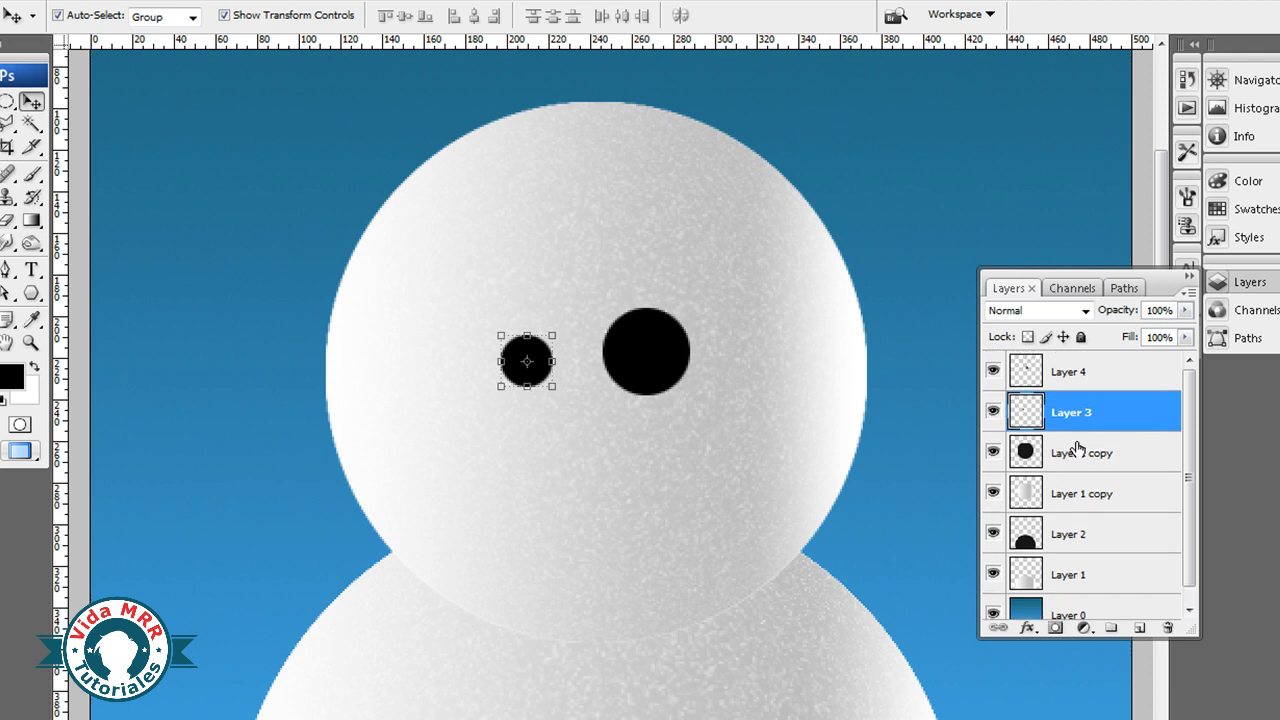
left_click(1070, 453)
left_click(1065, 371)
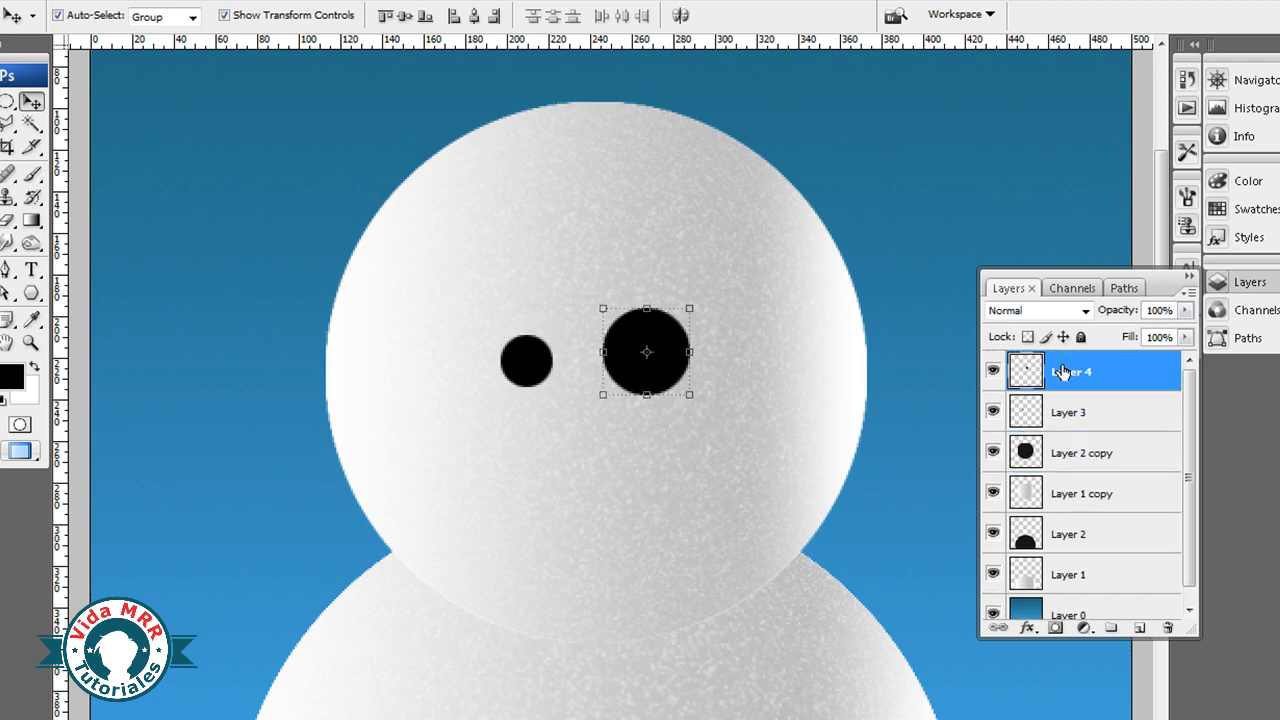
Step: On a new layer, fill a black round blob below the eyes for the nose
left_click(1141, 630)
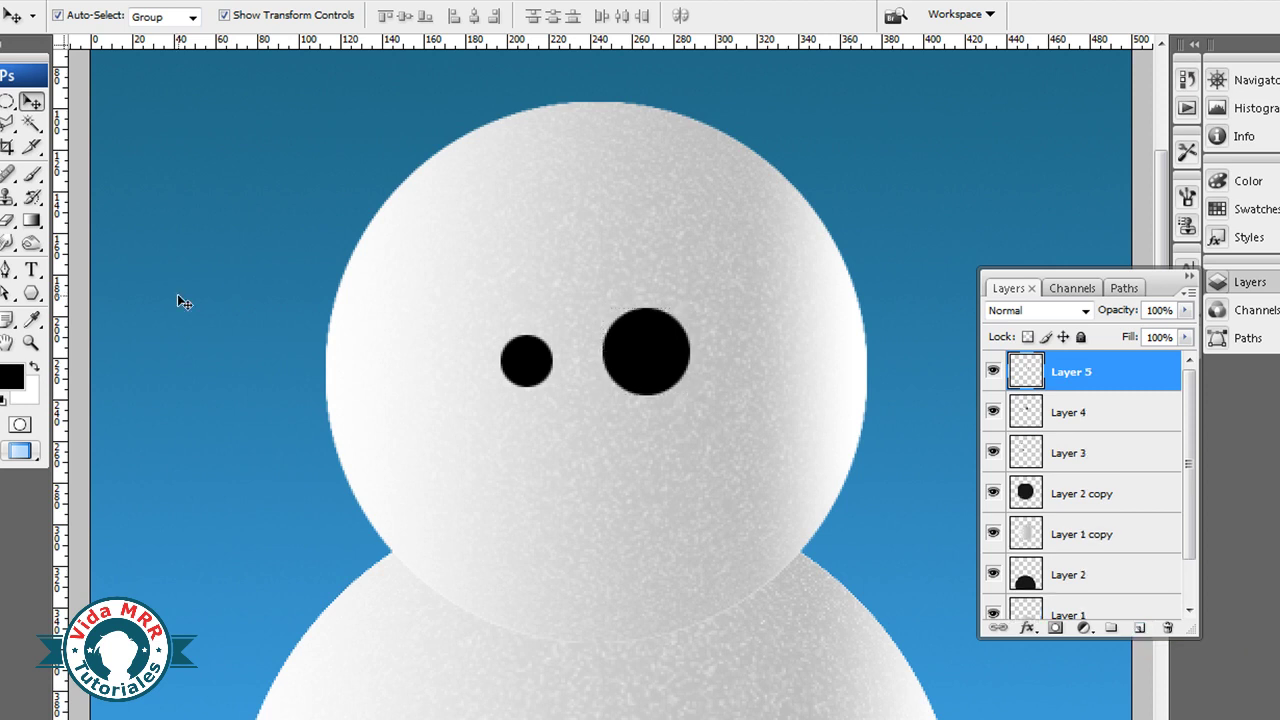
left_click(8, 105)
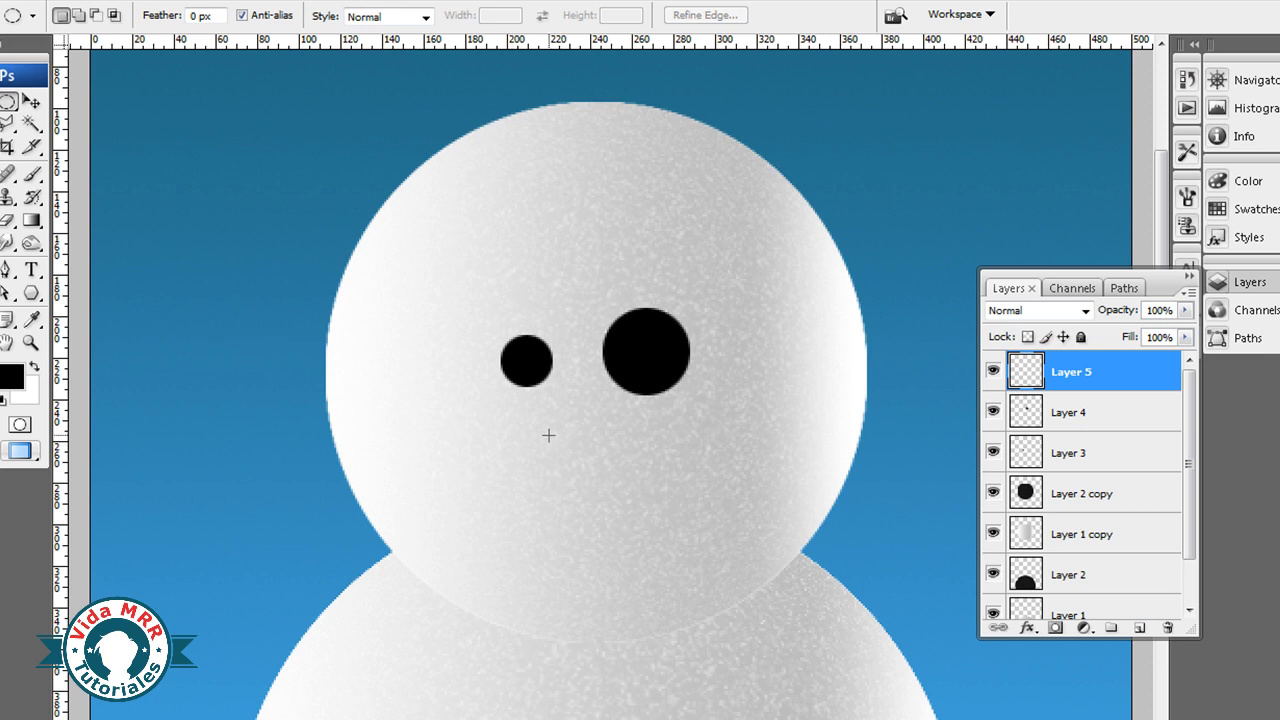
left_click_drag(594, 487, 632, 531)
key("shift+F5")
key("Return")
key("ctrl+d")
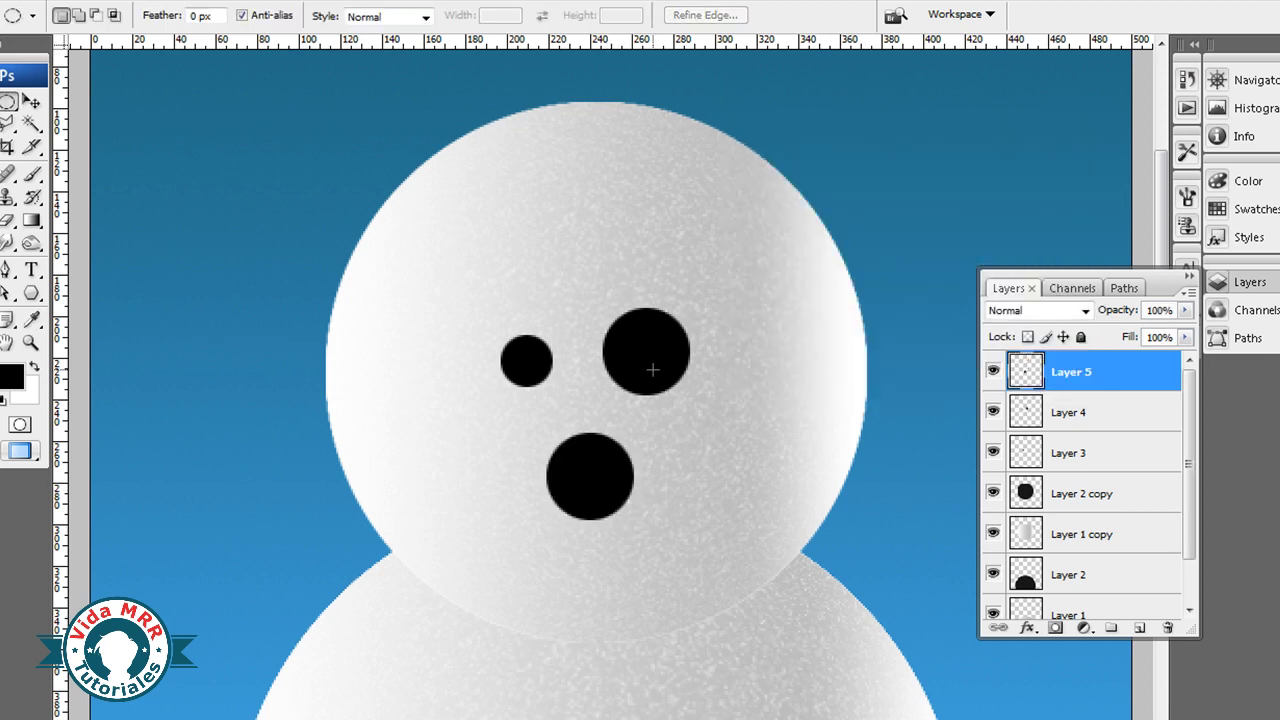
scroll(652, 370, "down", 1)
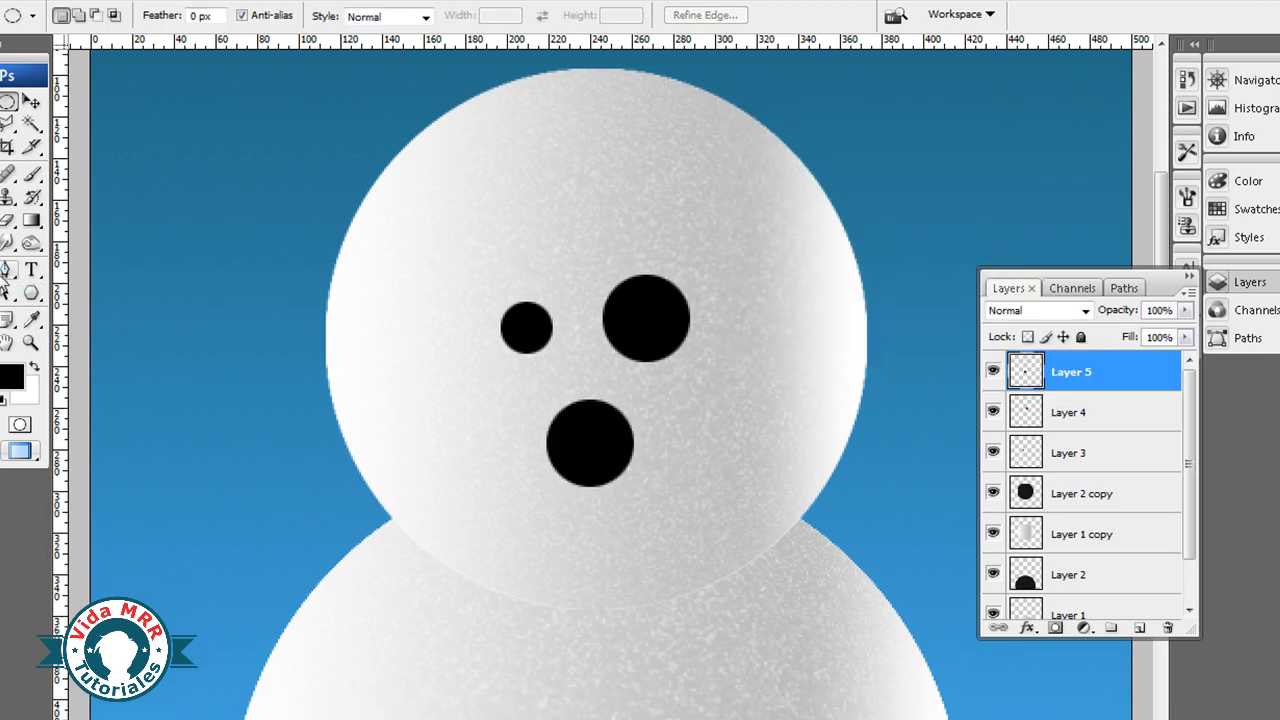
Step: Draw a black Pen-tool triangle tip under the blob as Shape 1 and nudge it down
left_click(4, 277)
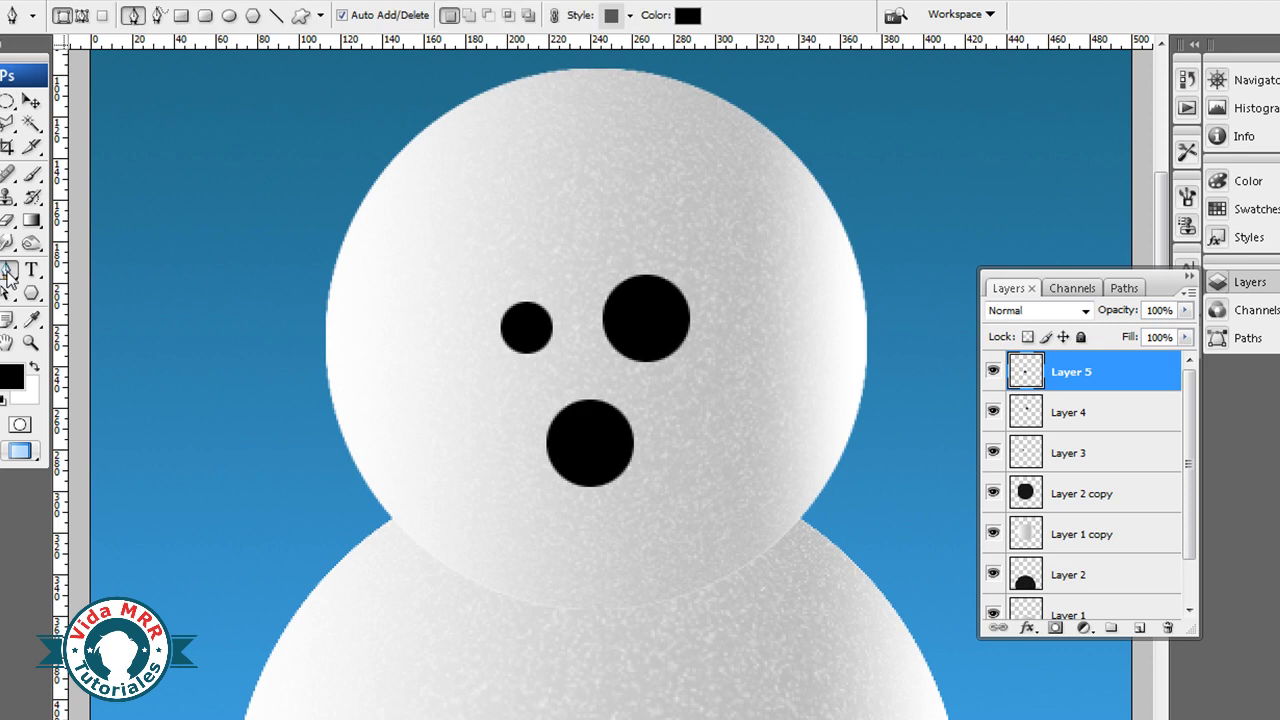
left_click(548, 455)
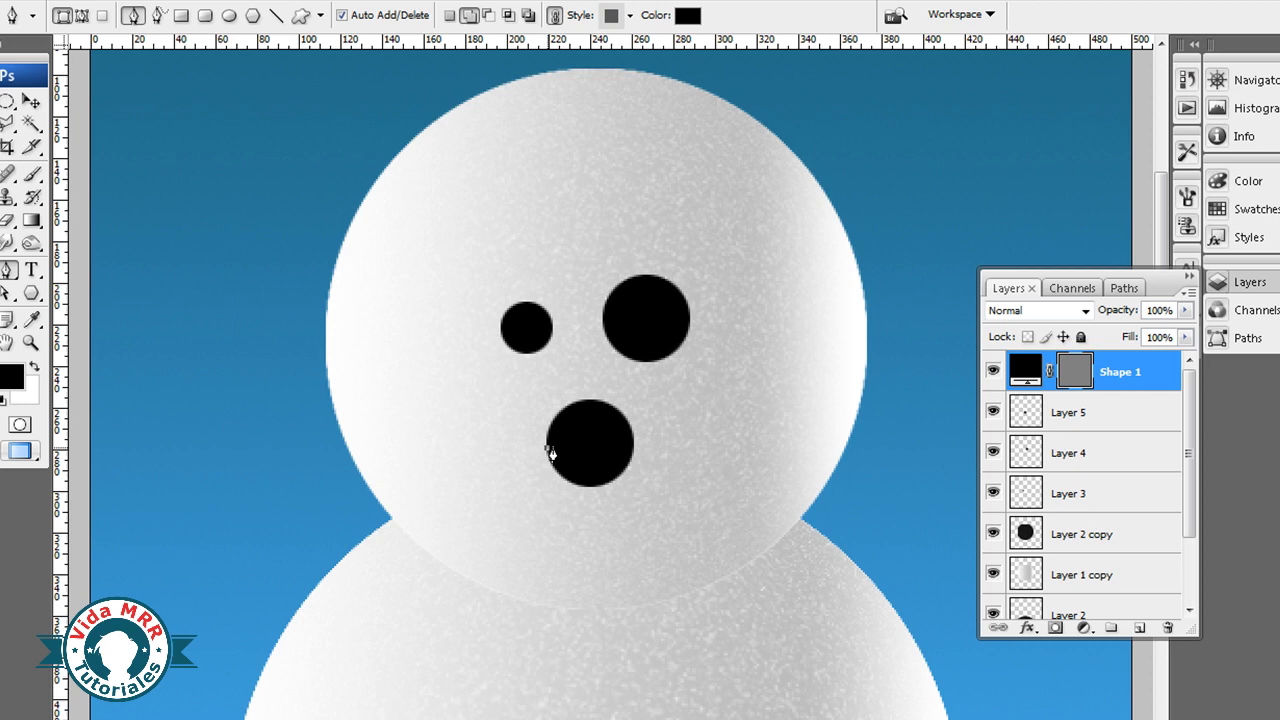
left_click(634, 451)
left_click(587, 520)
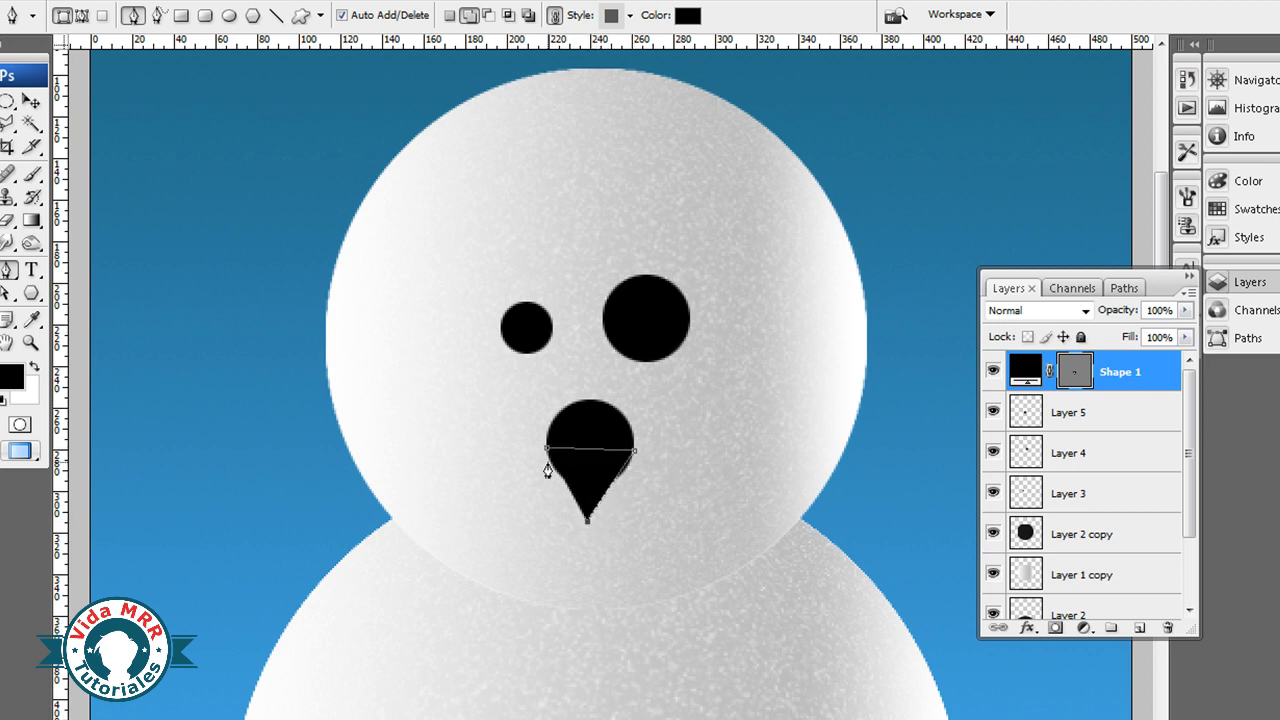
left_click(549, 458)
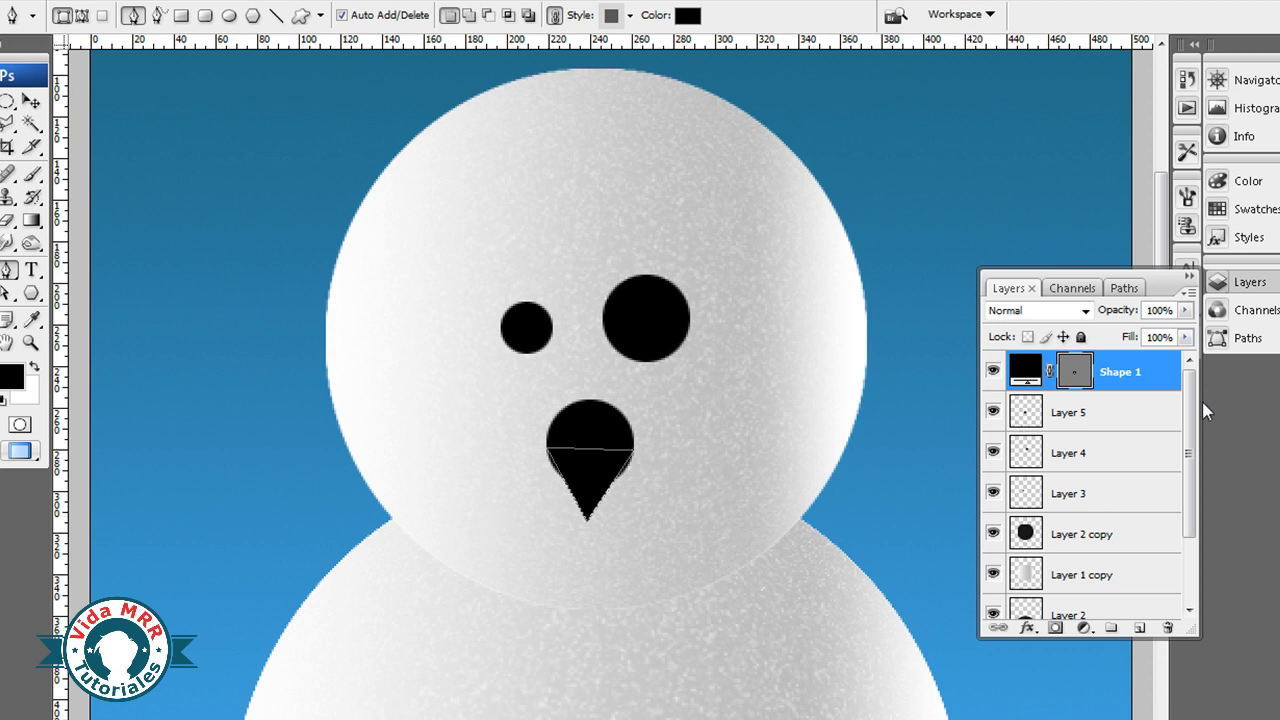
left_click(1138, 421)
left_click(1138, 372)
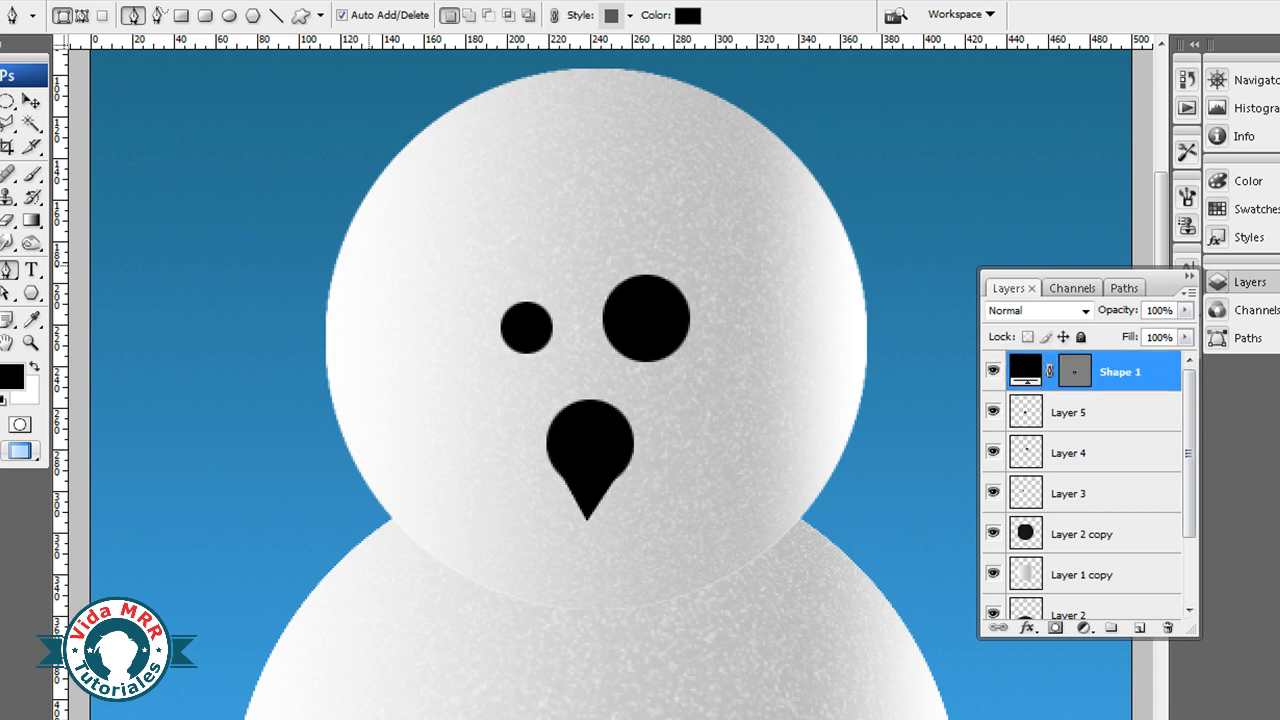
left_click(31, 101)
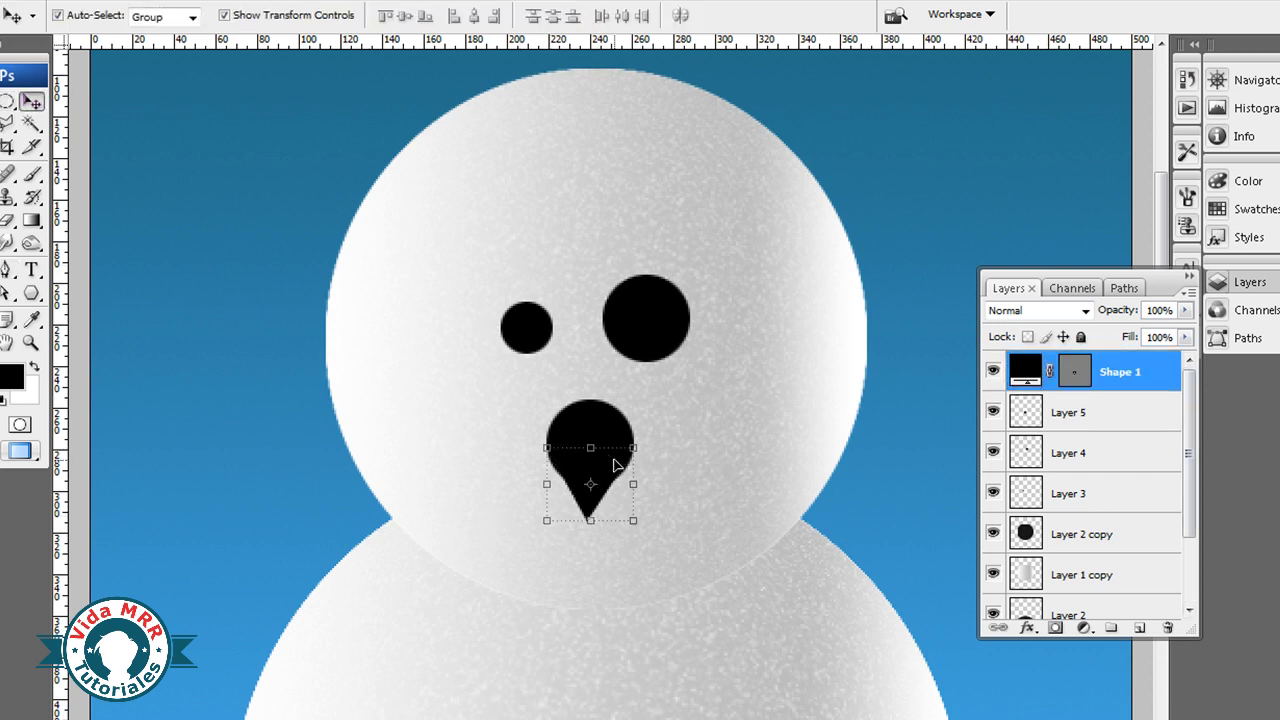
key("Down")
key("Down")
key("Down")
key("Down")
key("Down")
key("Down")
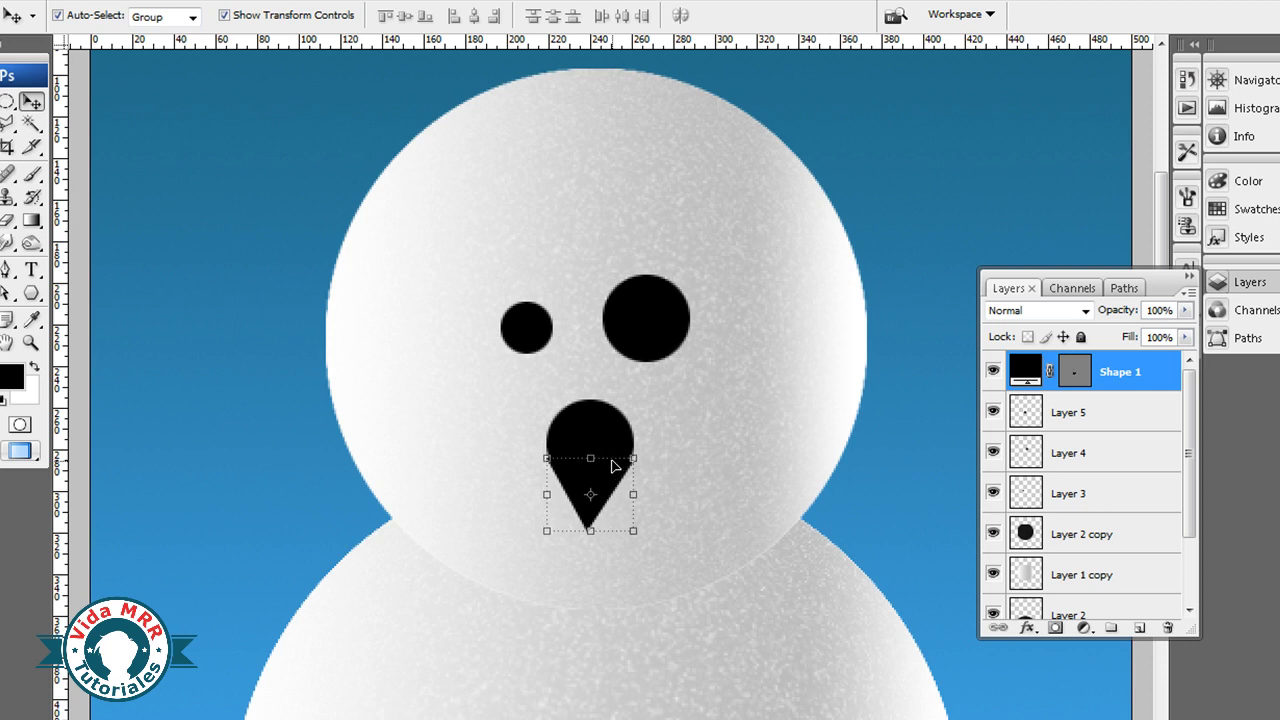
Step: Nudge the nose's triangle tip back up slightly
left_click(1090, 452)
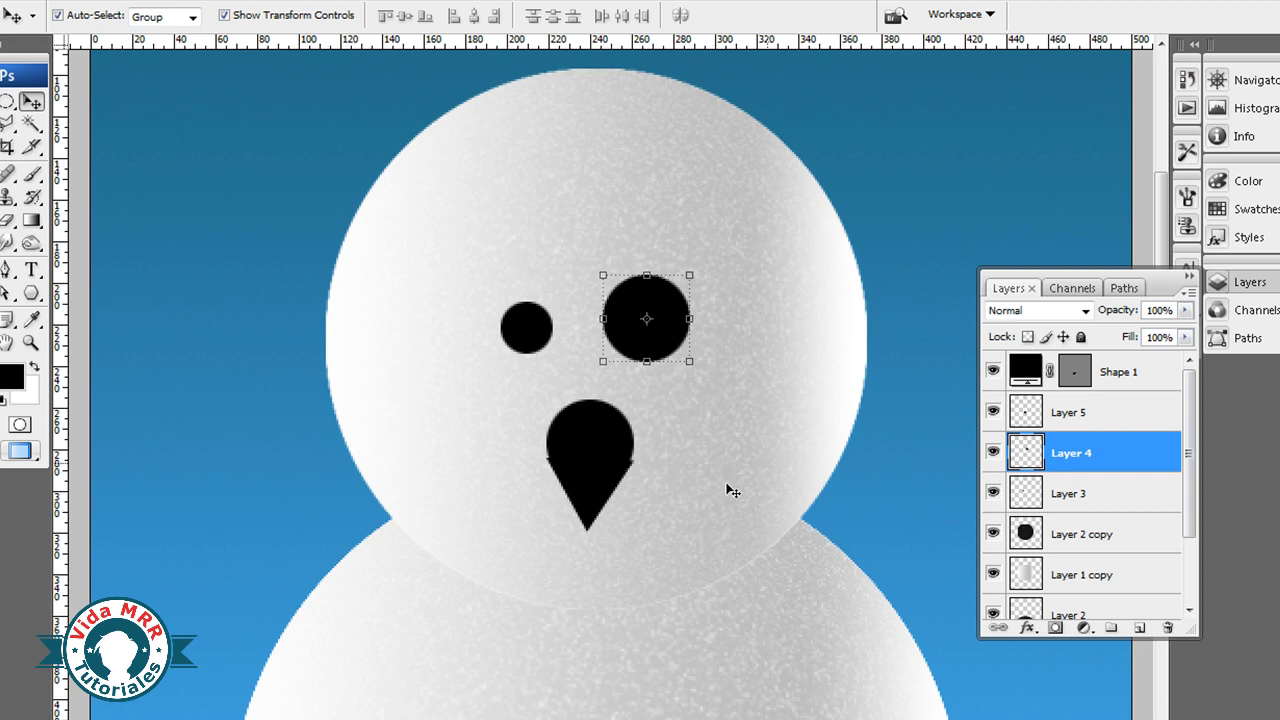
left_click(596, 505)
key("Up")
key("Up")
left_click(1098, 456)
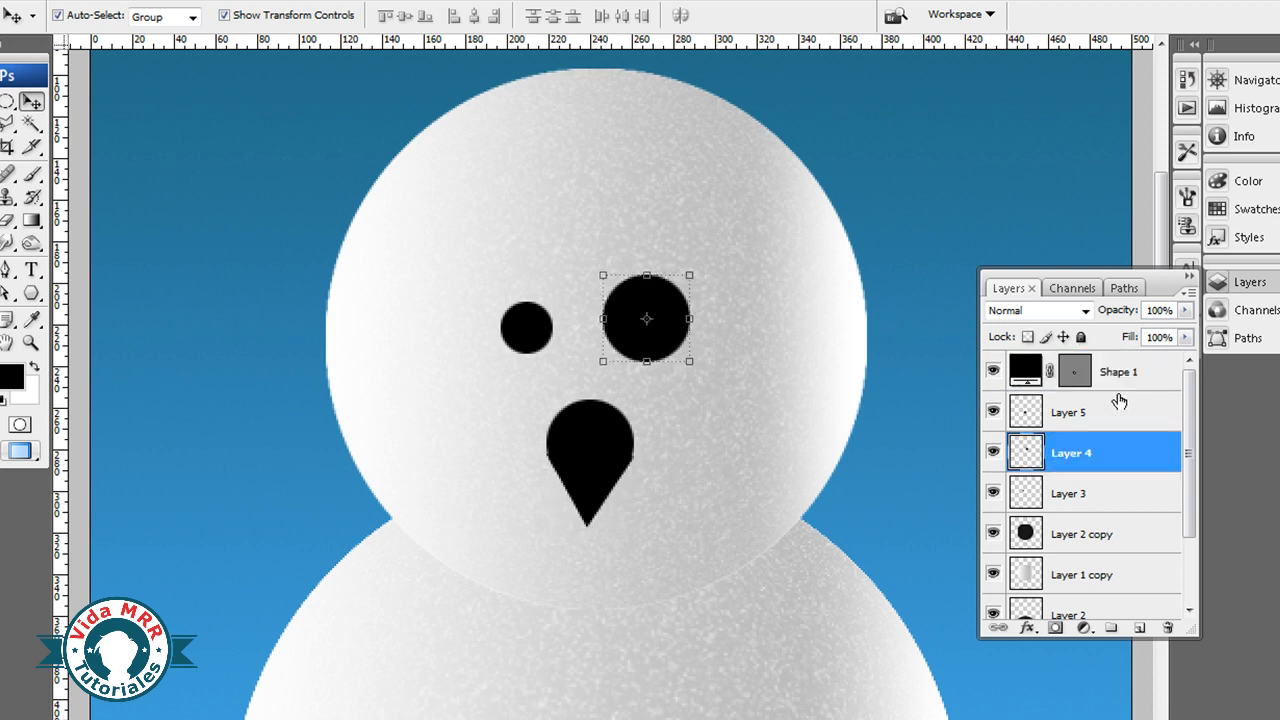
left_click(590, 500)
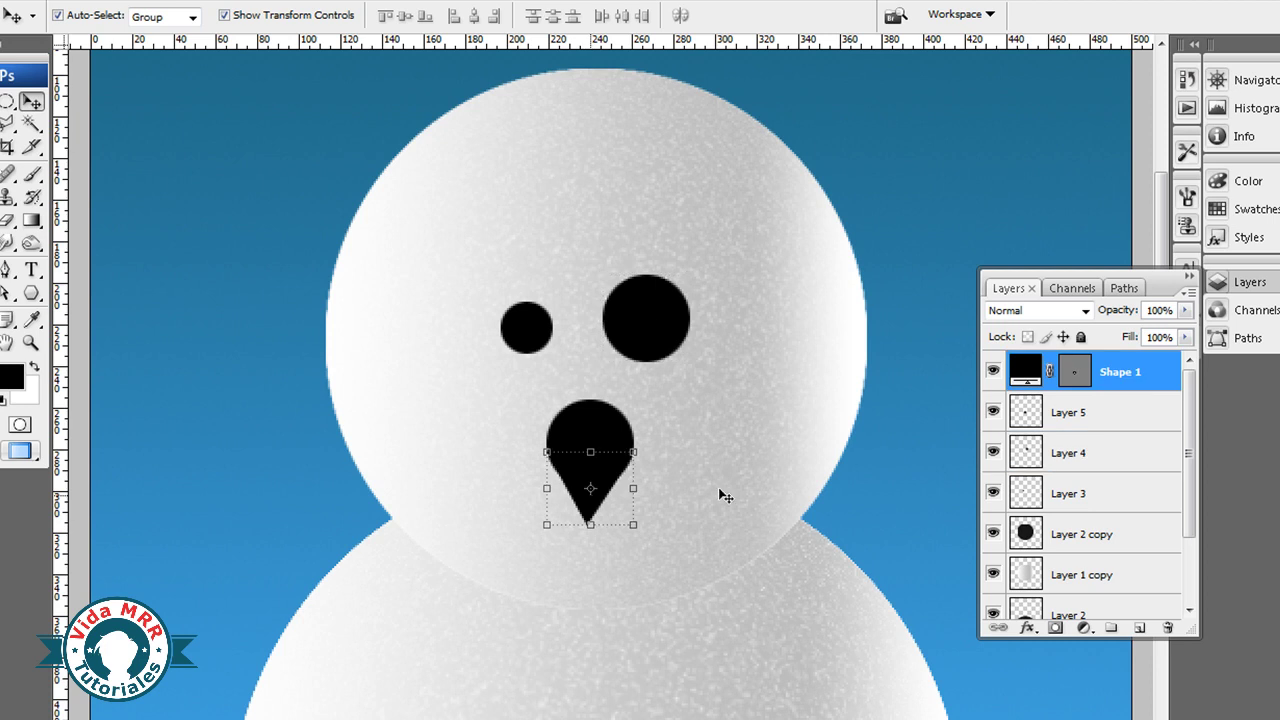
Step: Merge Layer 5 and Shape 1 into a single nose layer
left_click(1143, 419)
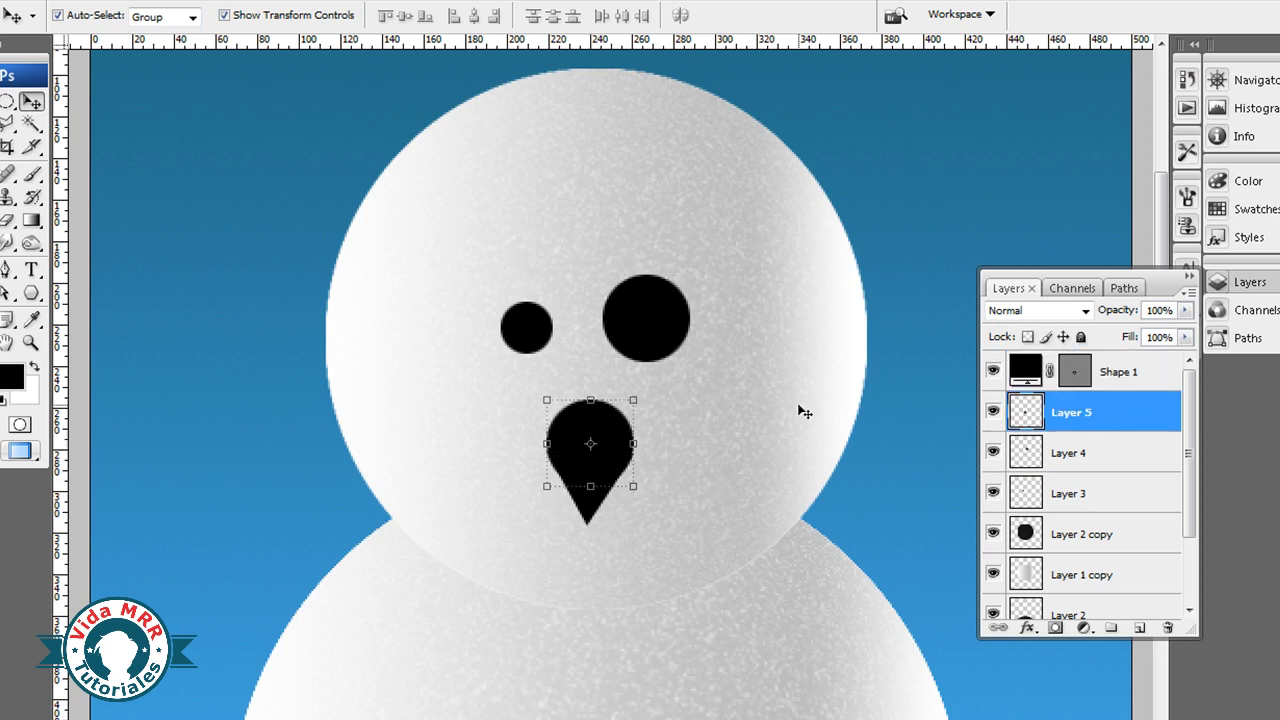
left_click(1131, 370)
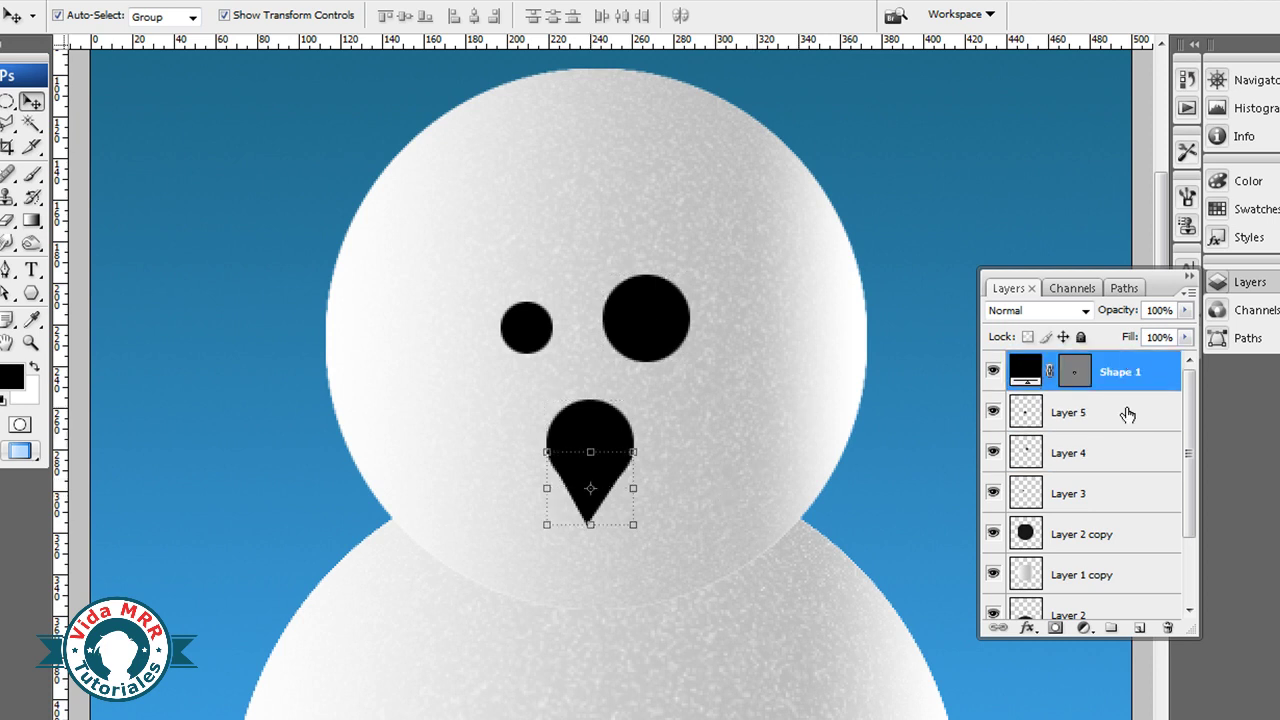
left_click(1133, 411)
left_click(1147, 370)
left_click(1135, 410, "shift")
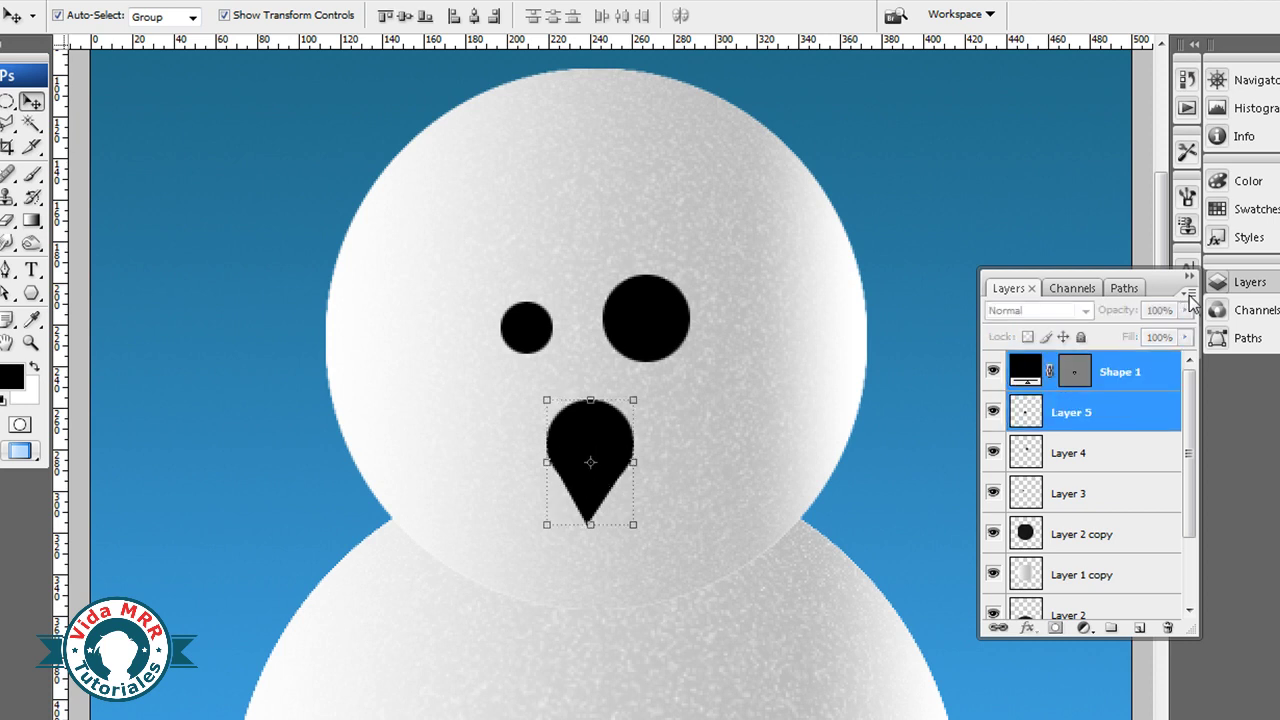
left_click(1188, 292)
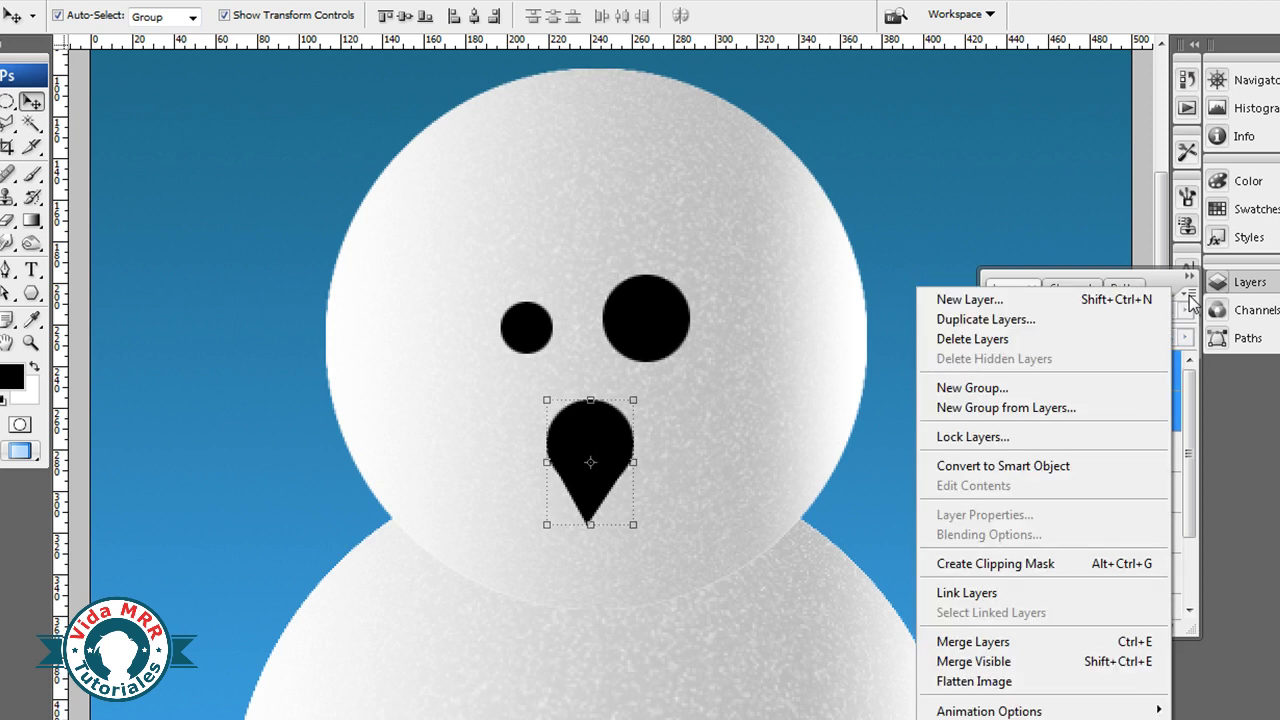
left_click(990, 642)
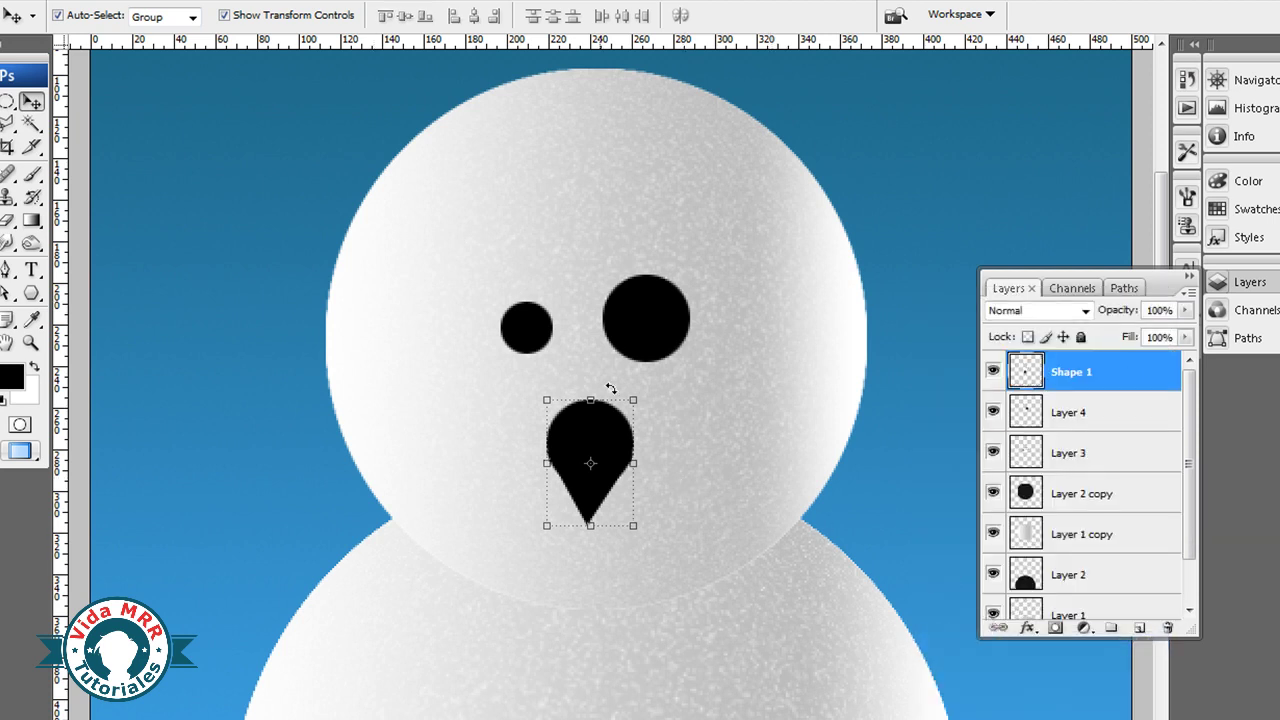
left_click(924, 319)
scroll(918, 314, "up", 1)
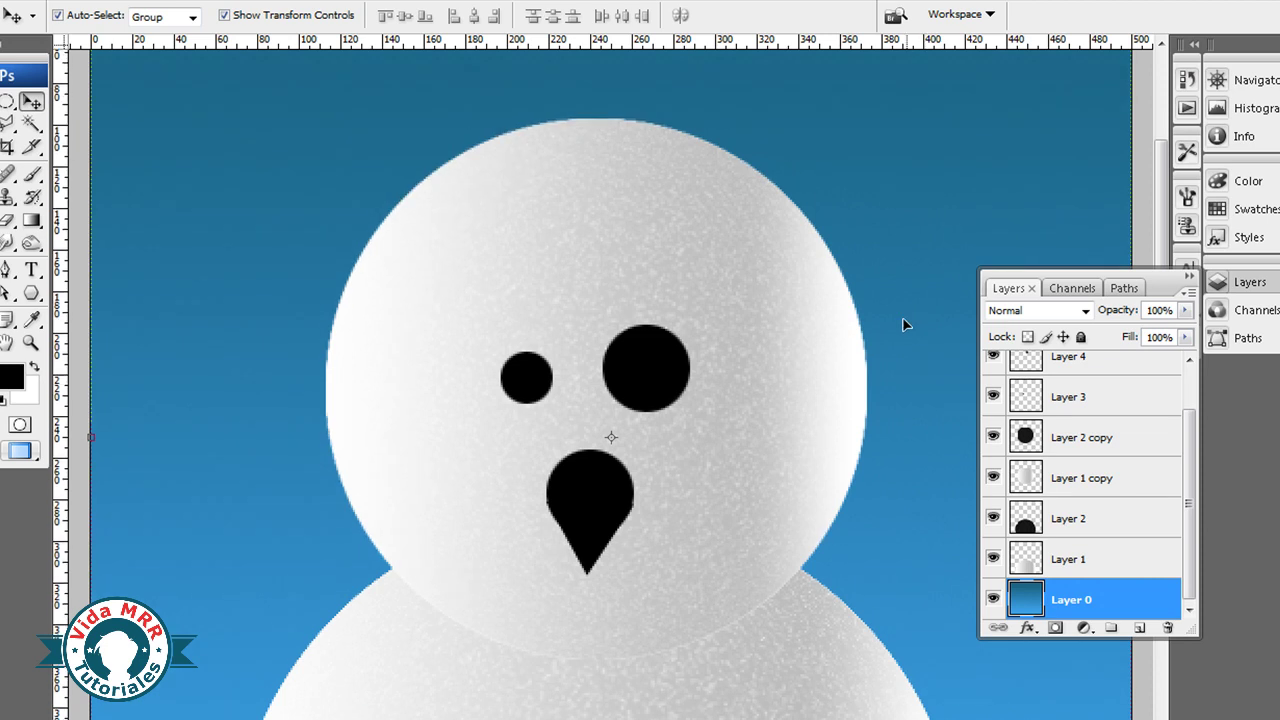
scroll(779, 397, "down", 3)
scroll(779, 397, "up", 1)
left_click(600, 400)
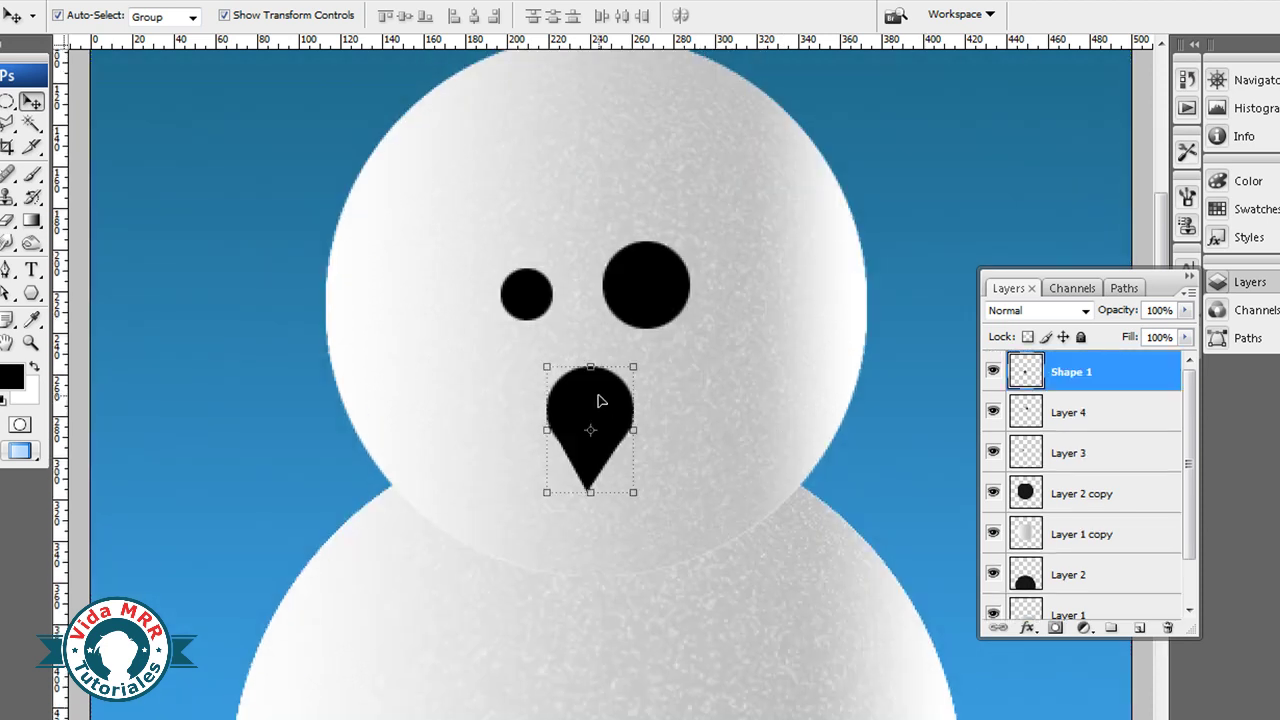
Step: Add a Gradient Overlay to the nose with a brownish orange bf661d start stop
double_click(1146, 372)
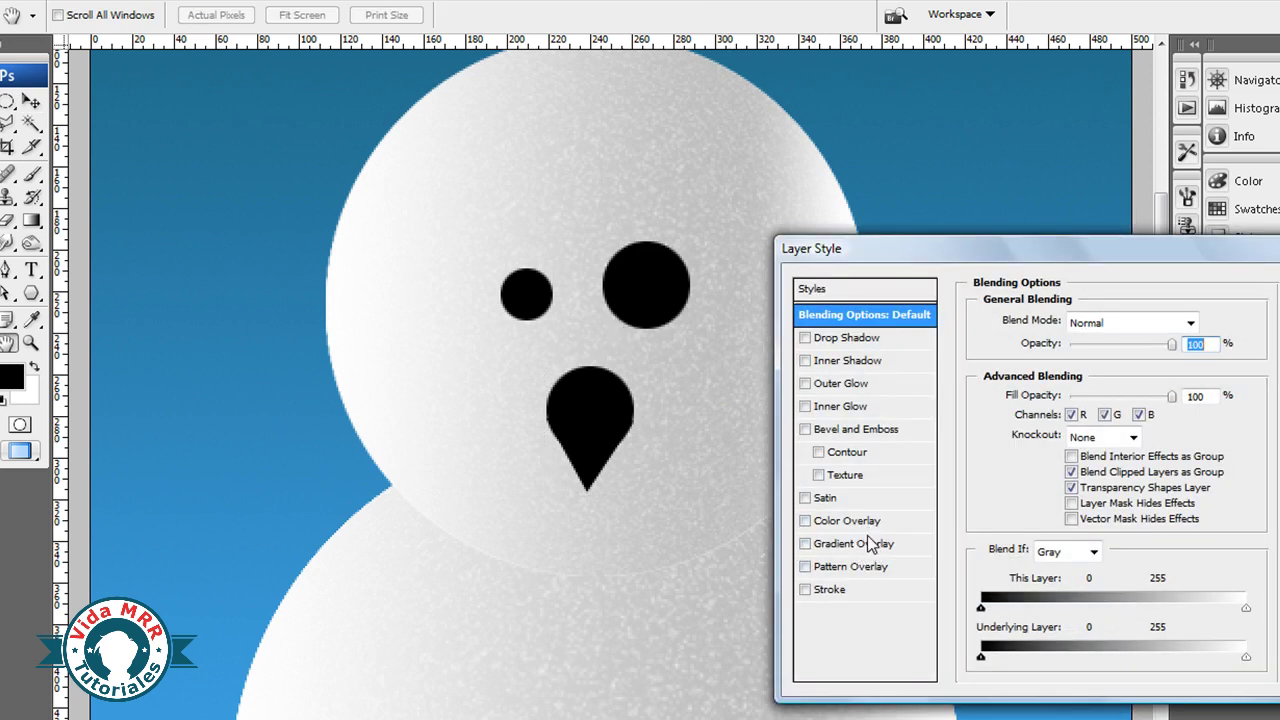
left_click(860, 543)
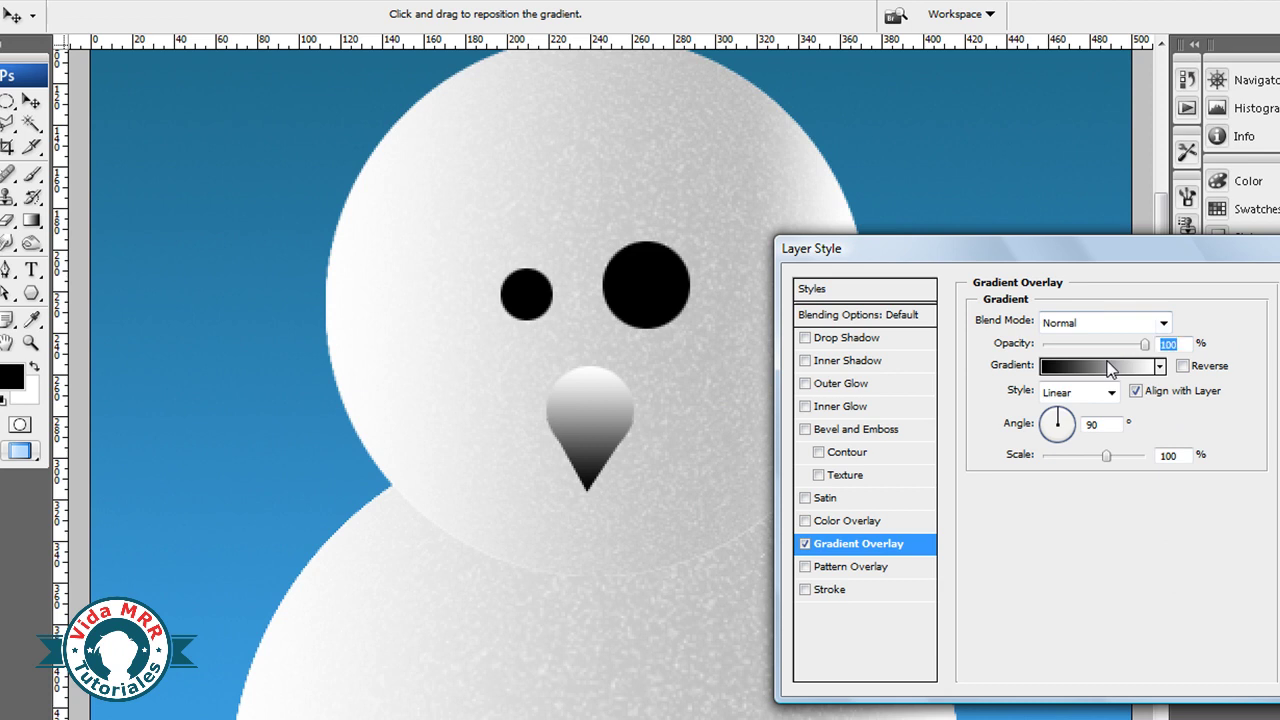
left_click(1108, 368)
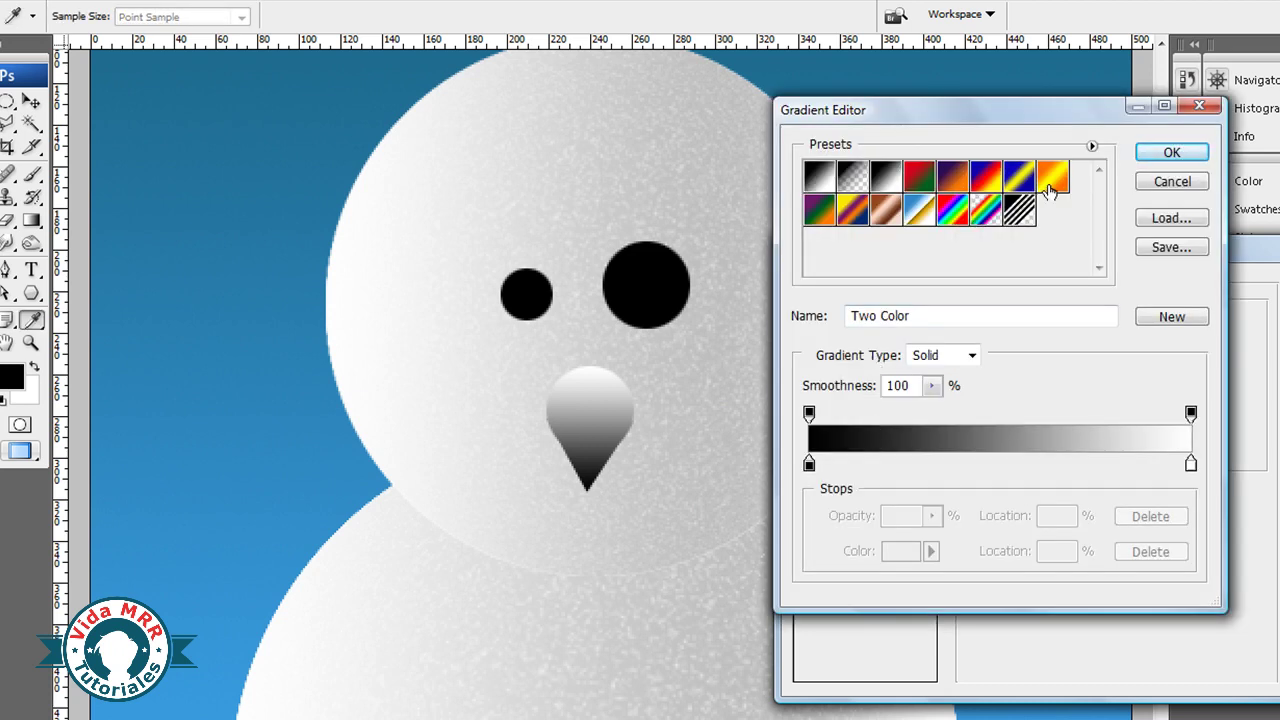
left_click(810, 466)
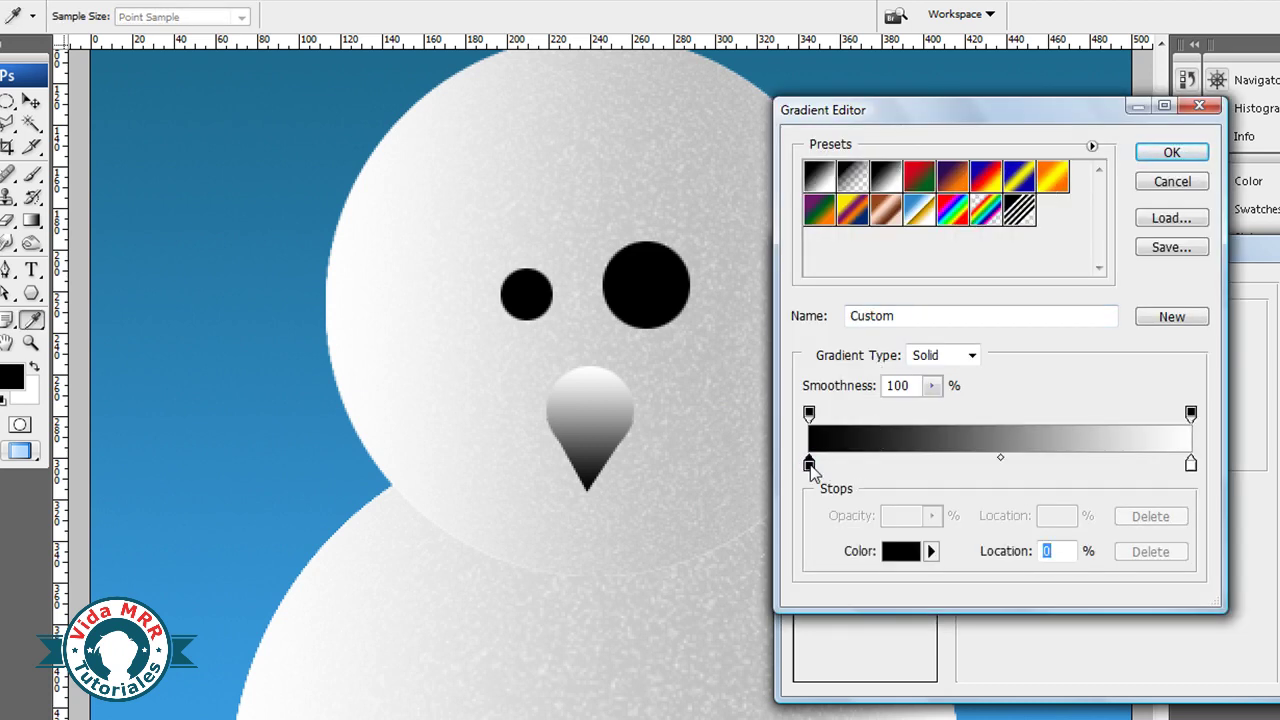
double_click(810, 466)
left_click(966, 498)
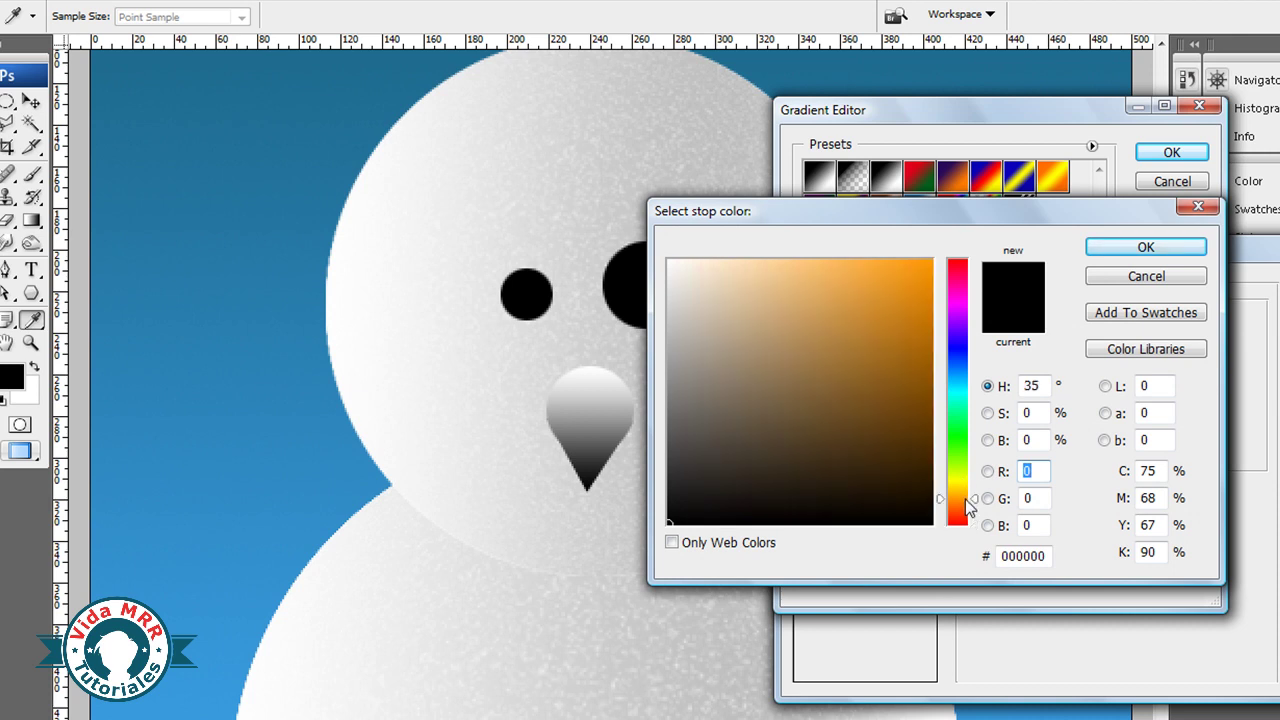
left_click(966, 505)
left_click(892, 326)
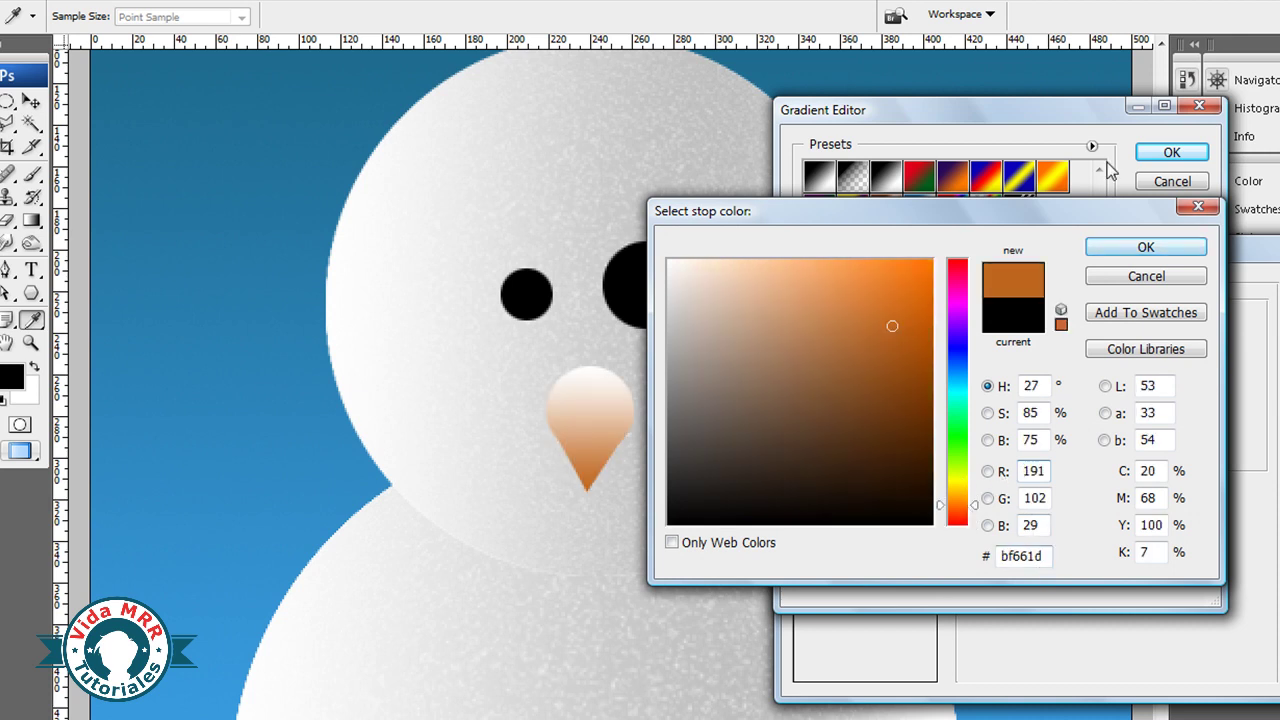
left_click(1146, 247)
Step: Set the gradient end stop to bright orange ffad2d, angle 180°, scale 134%
left_click(1191, 465)
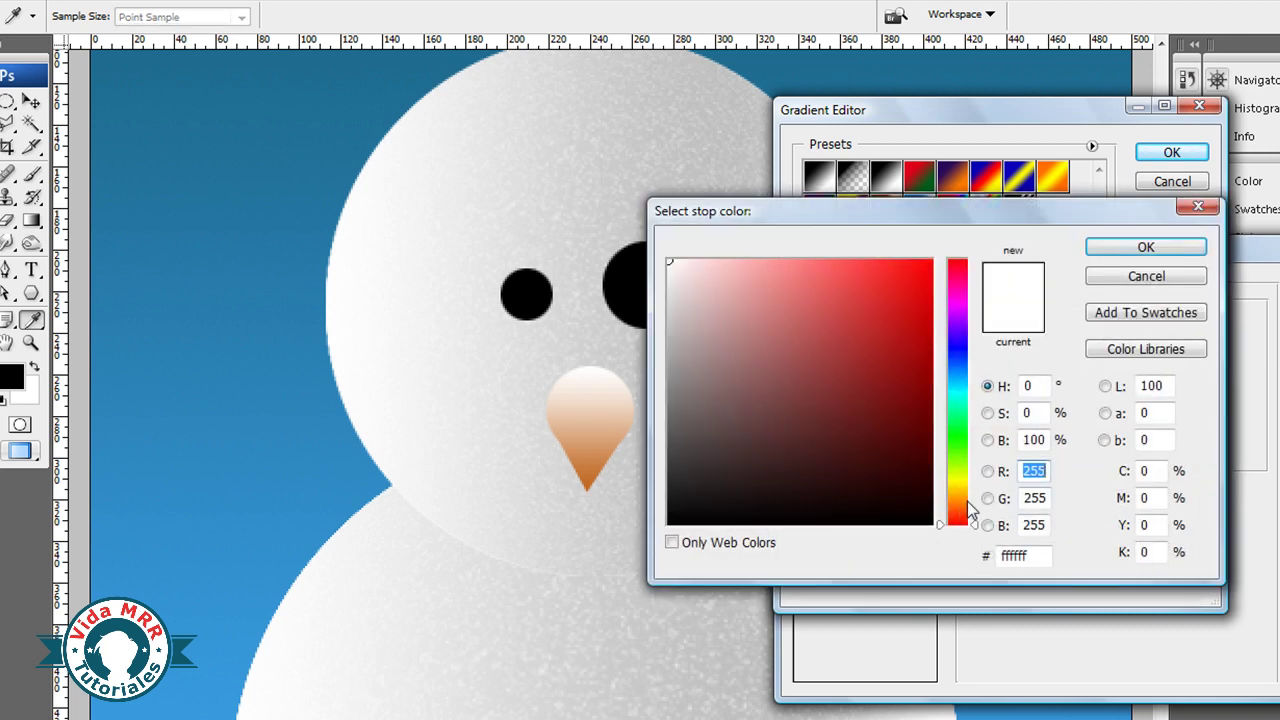
left_click(964, 497)
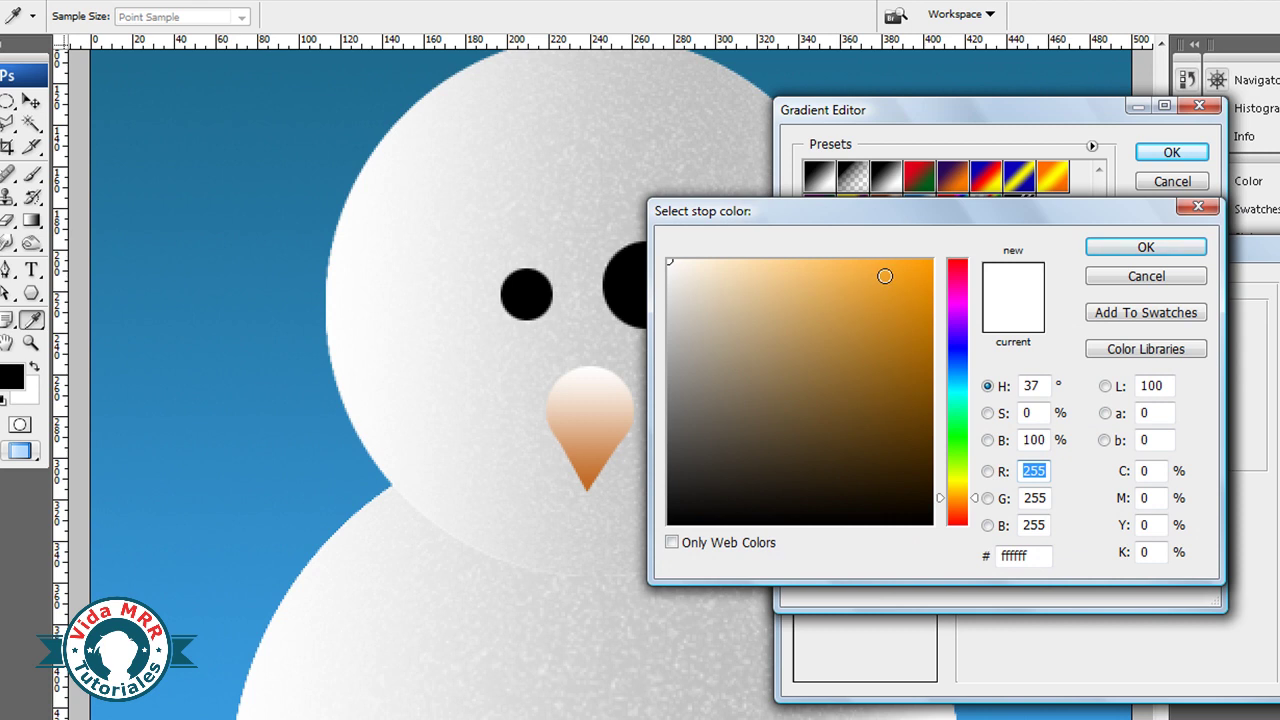
left_click(886, 275)
left_click(882, 267)
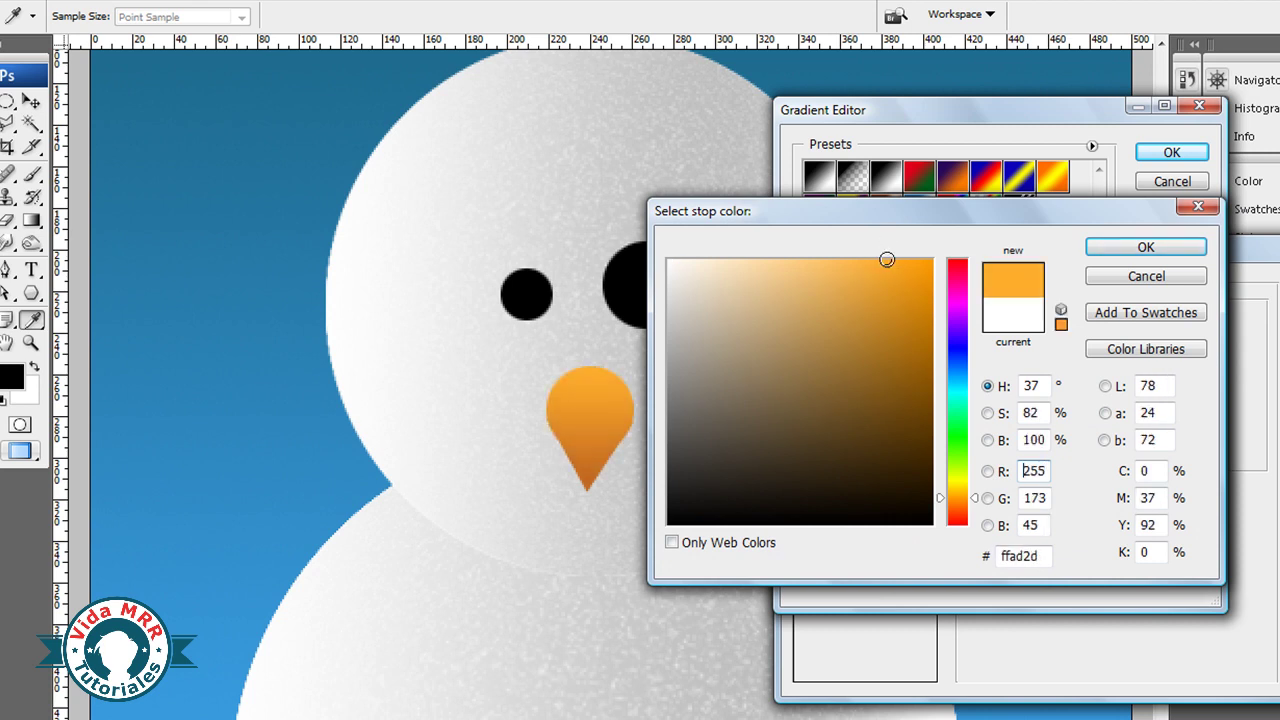
left_click(1148, 246)
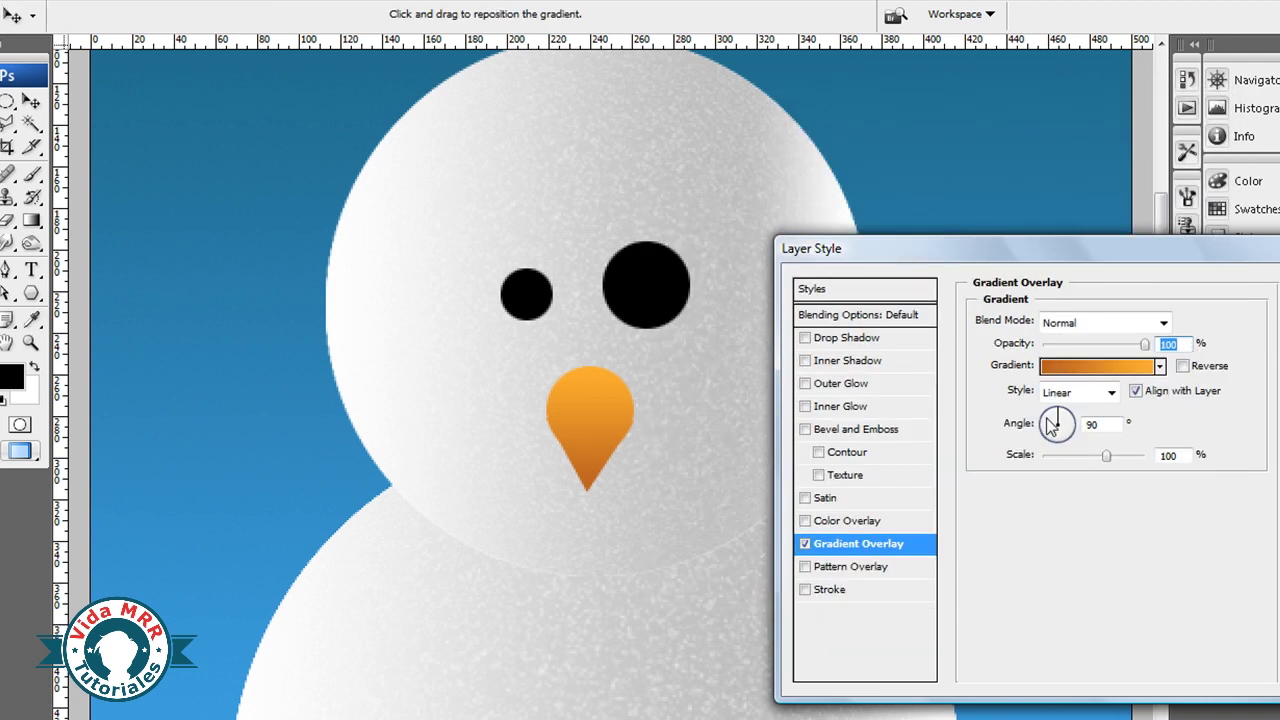
left_click(1046, 426)
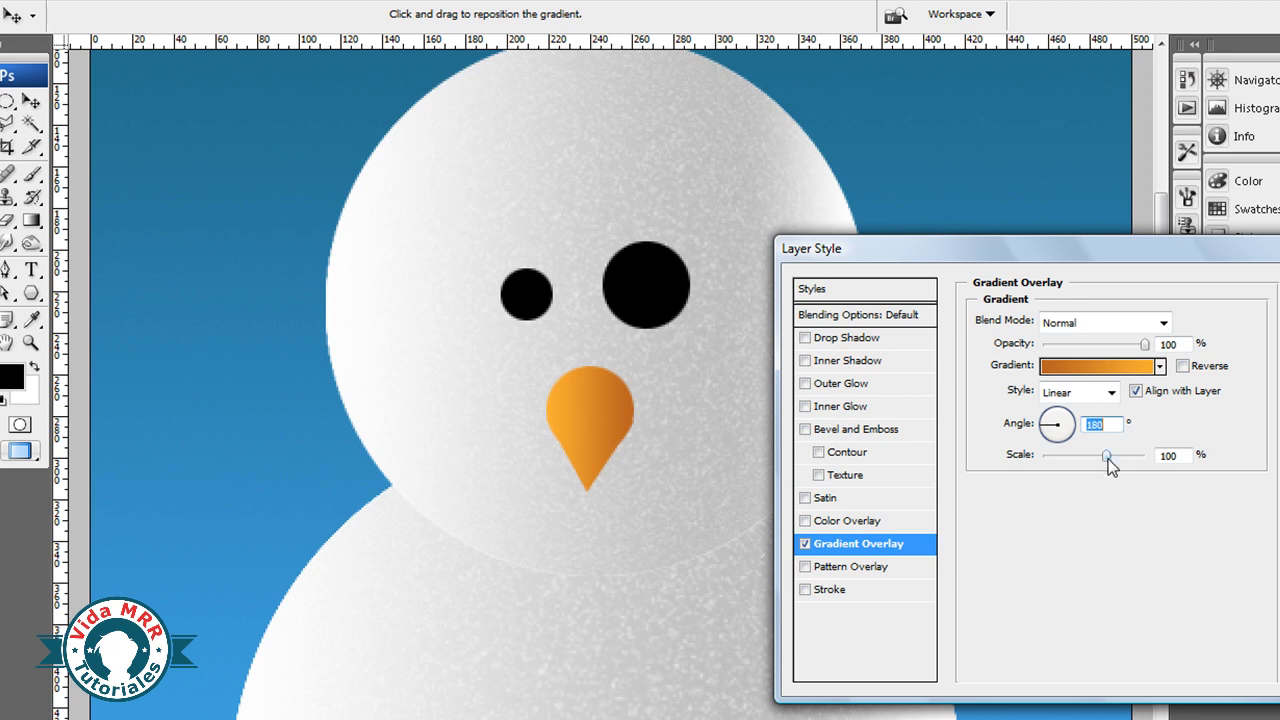
left_click_drag(1126, 456, 1137, 465)
Step: Apply the gradient overlay to the nose
key("Return")
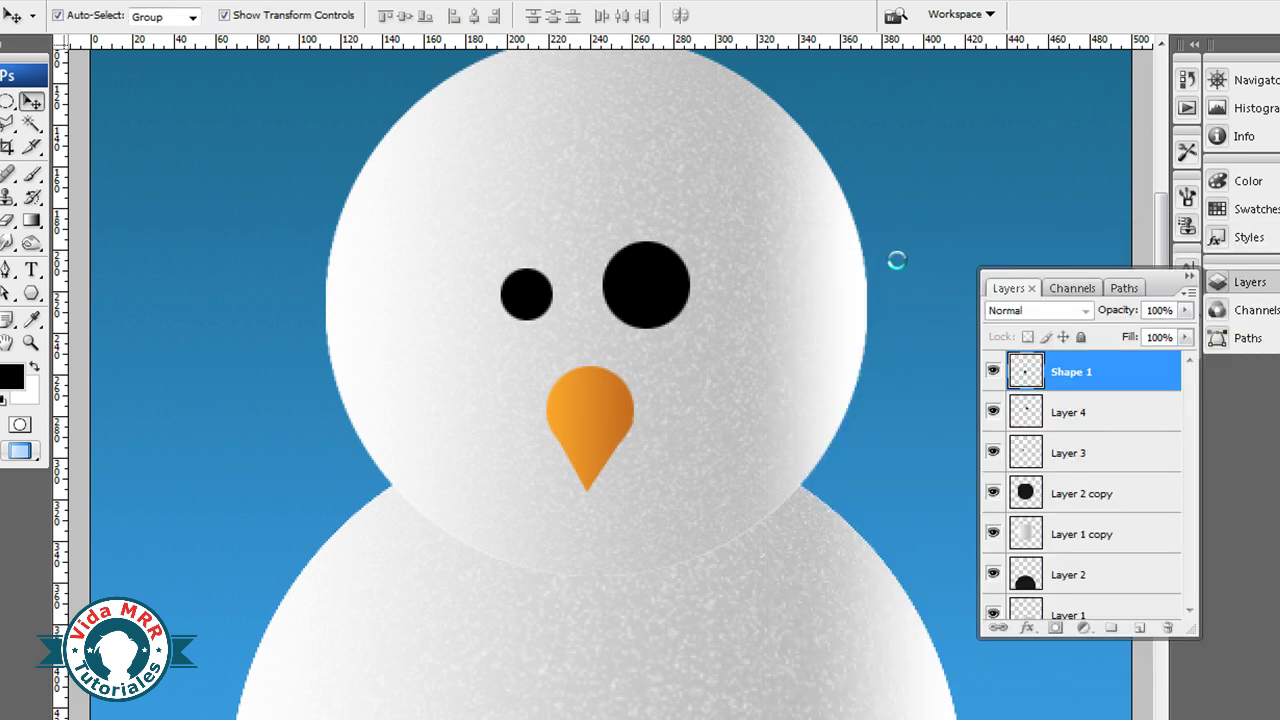
left_click(194, 253)
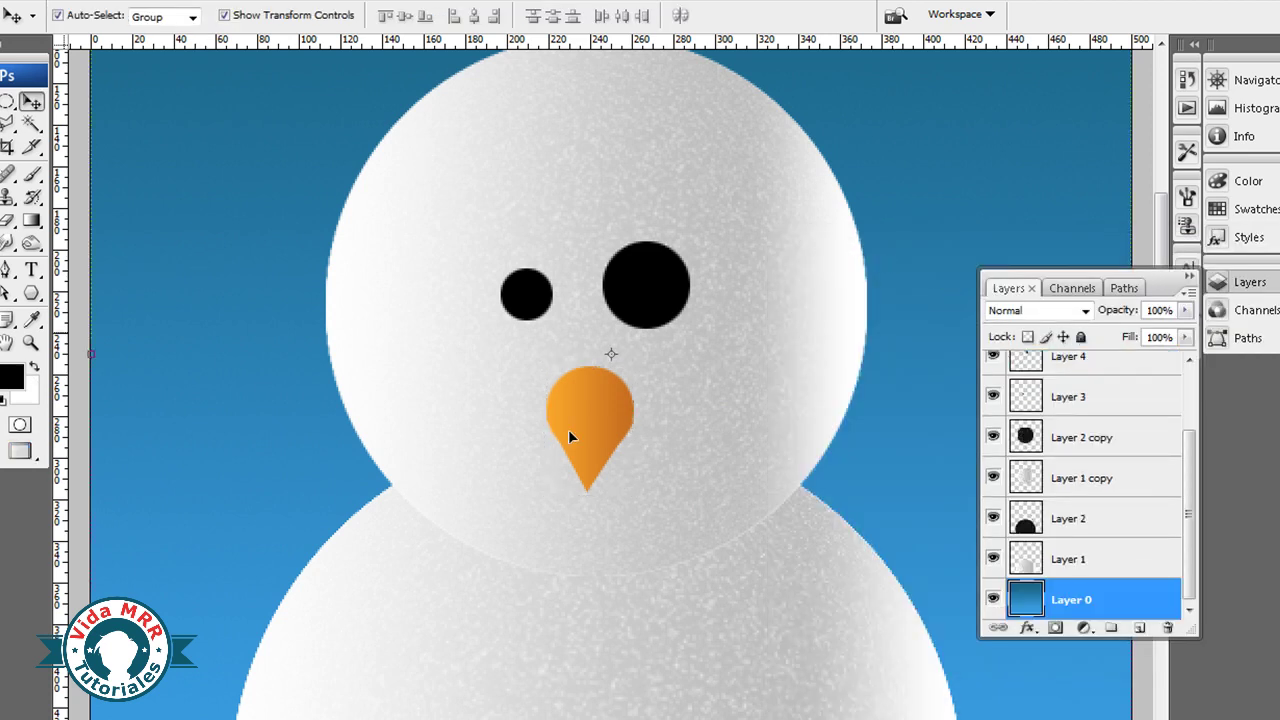
scroll(568, 429, "up", 1)
scroll(583, 305, "down", 2)
scroll(584, 308, "up", 1)
scroll(575, 314, "up", 2)
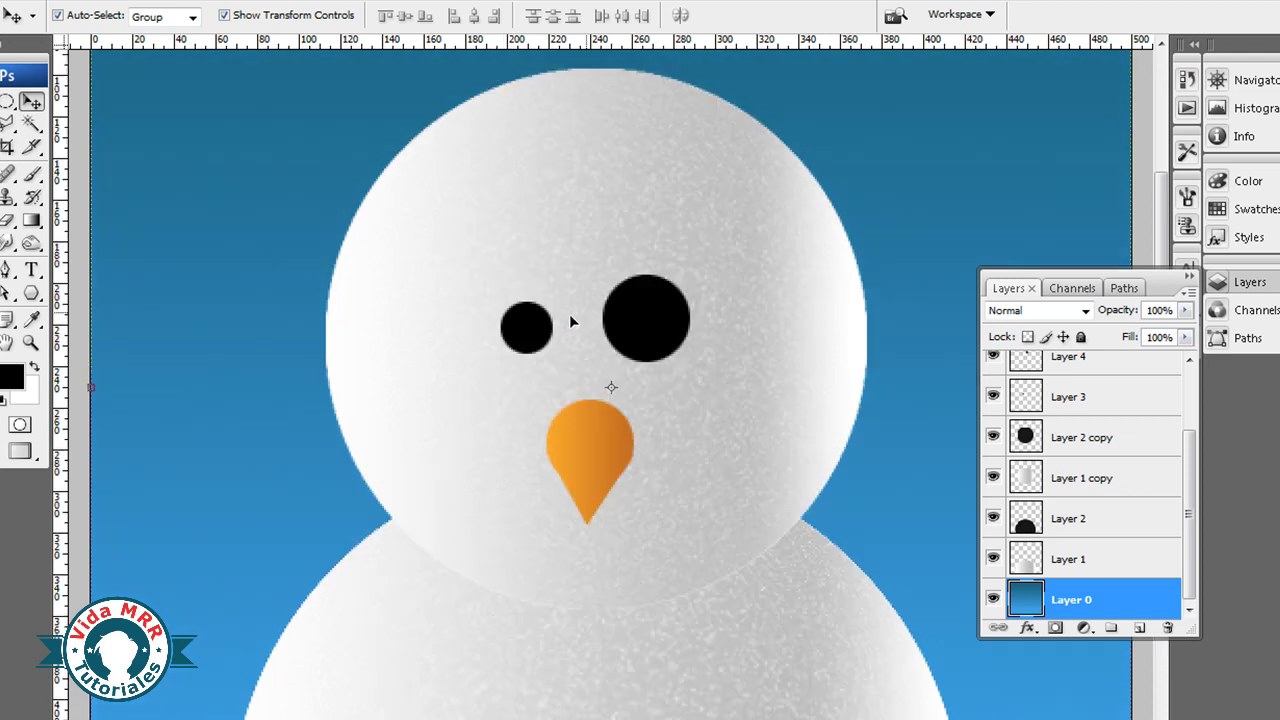
Step: Give the left eye on Layer 3 a Drop Shadow: Size 0, Distance 3 px, Opacity 22%
left_click(533, 339)
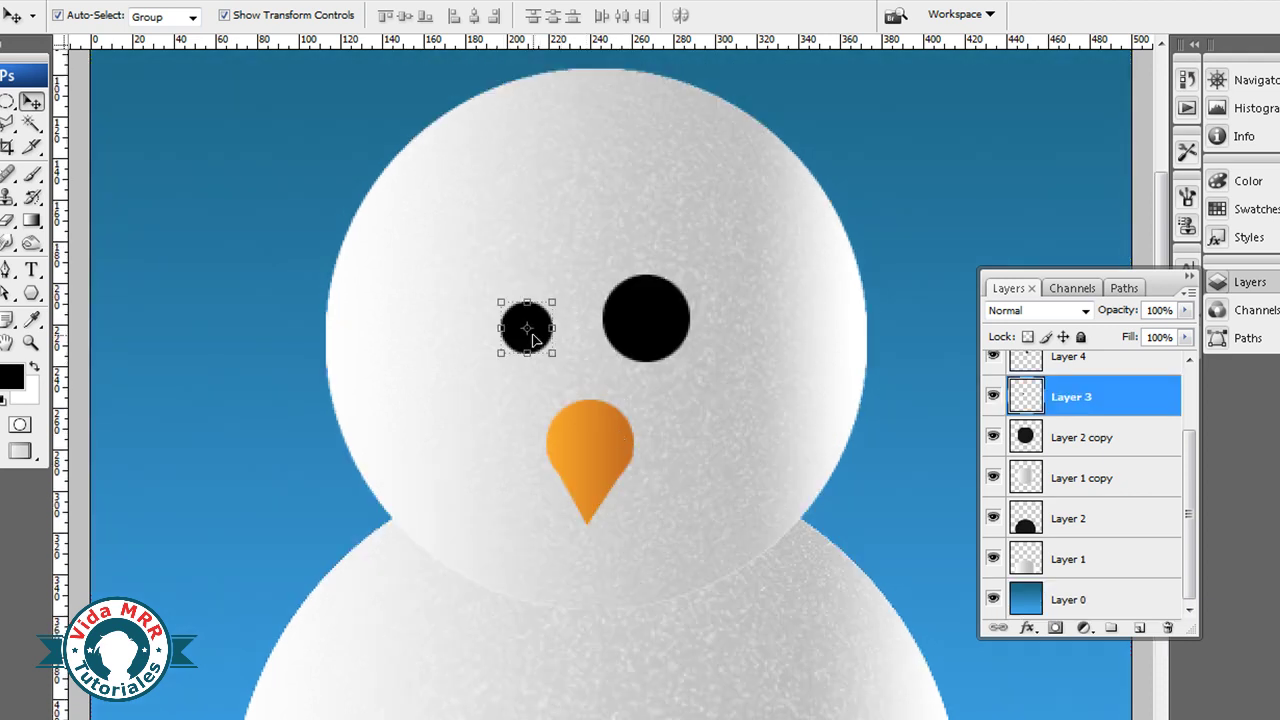
double_click(1135, 401)
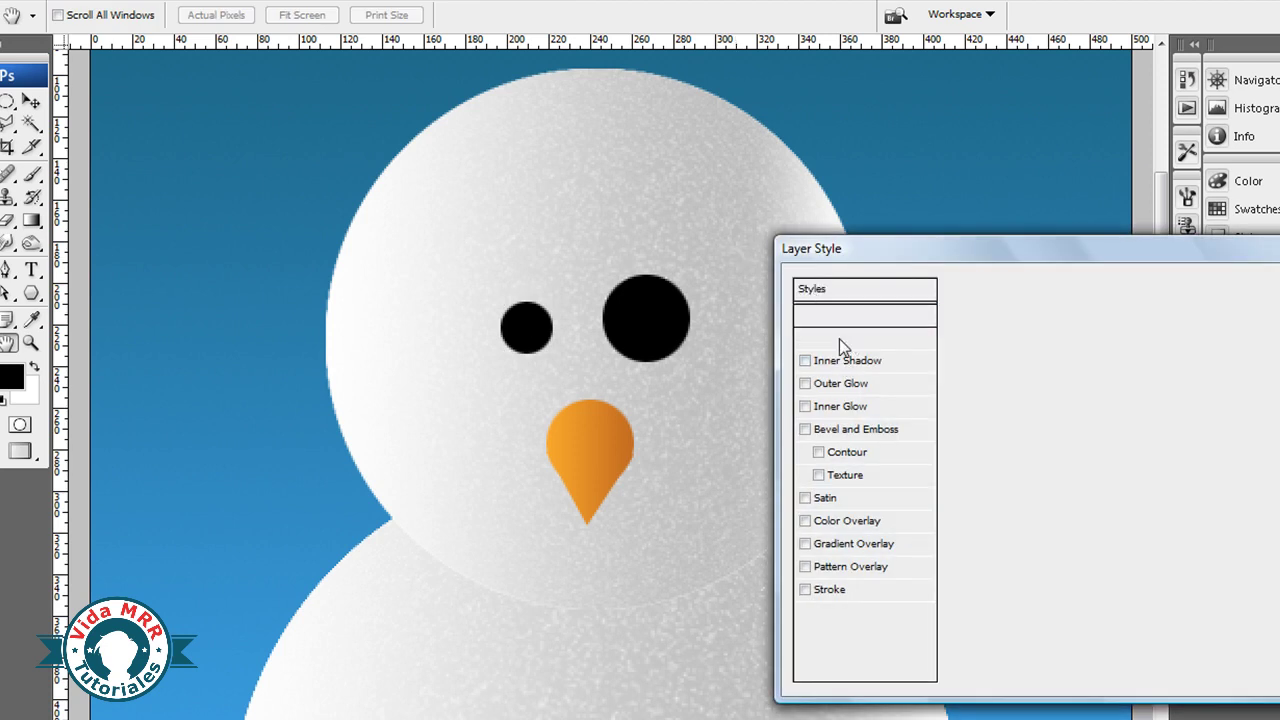
left_click_drag(1046, 458, 1036, 458)
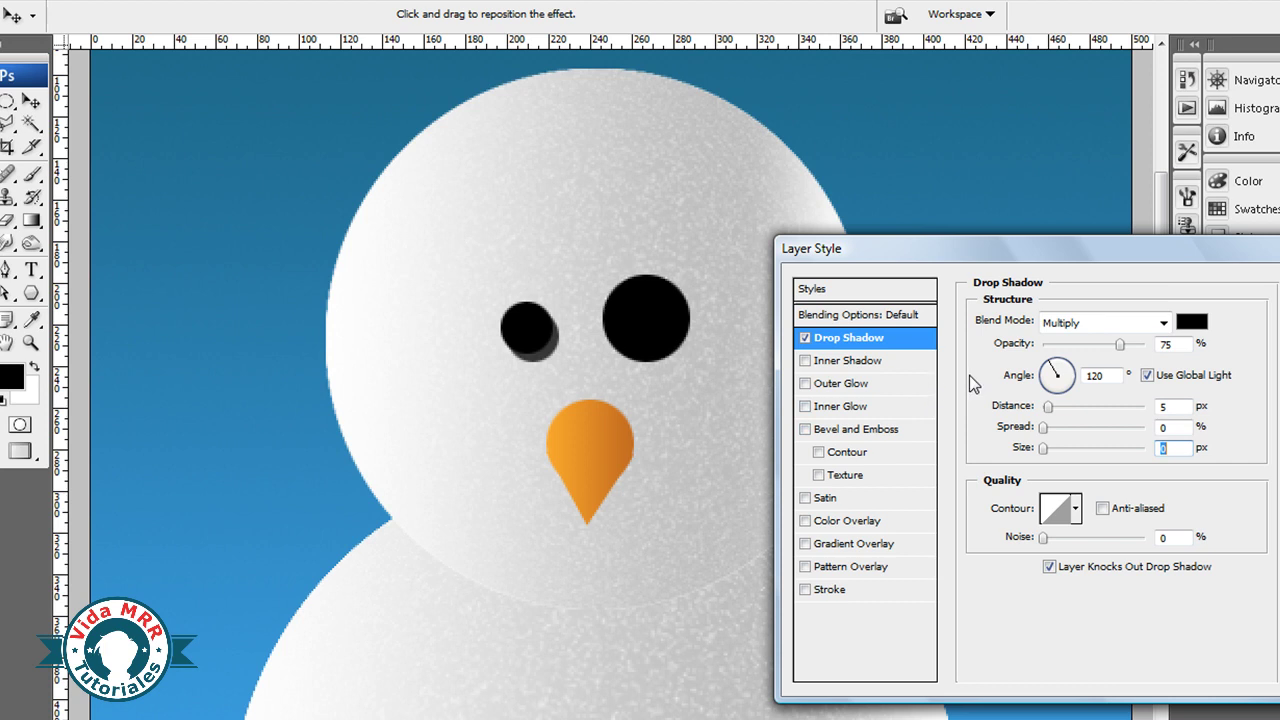
left_click_drag(1048, 407, 1050, 412)
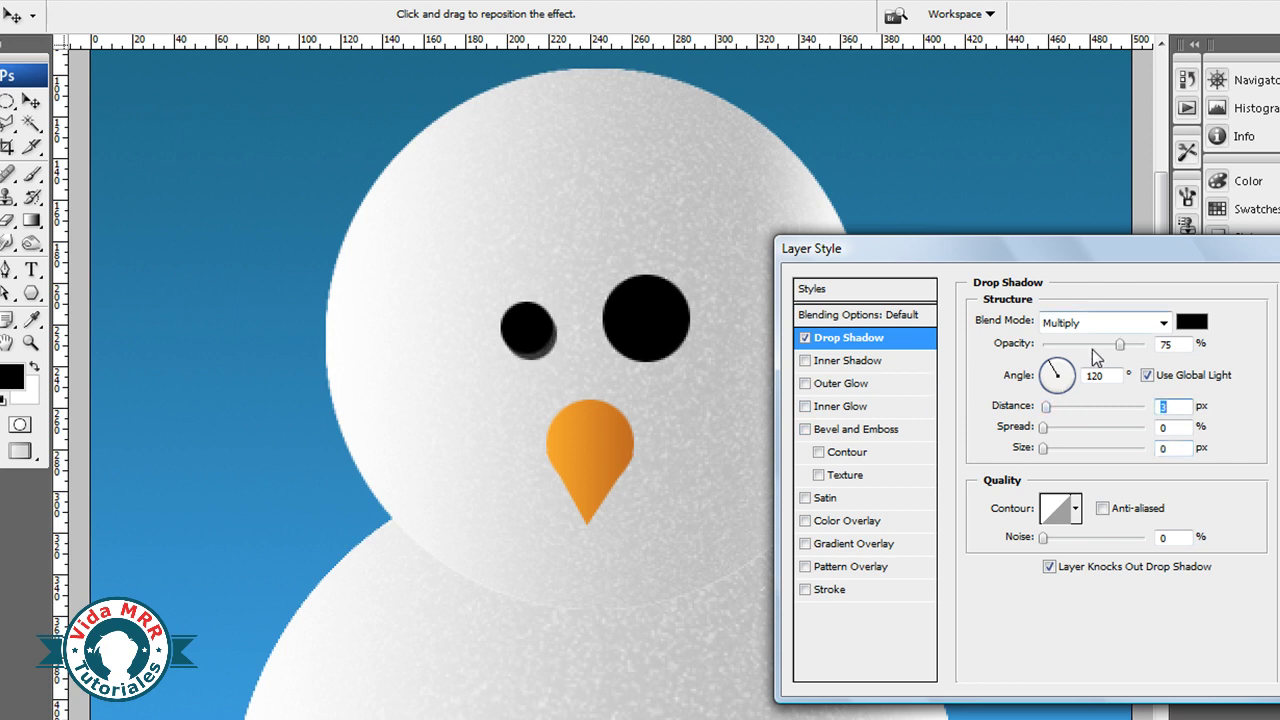
left_click_drag(1119, 347, 1069, 348)
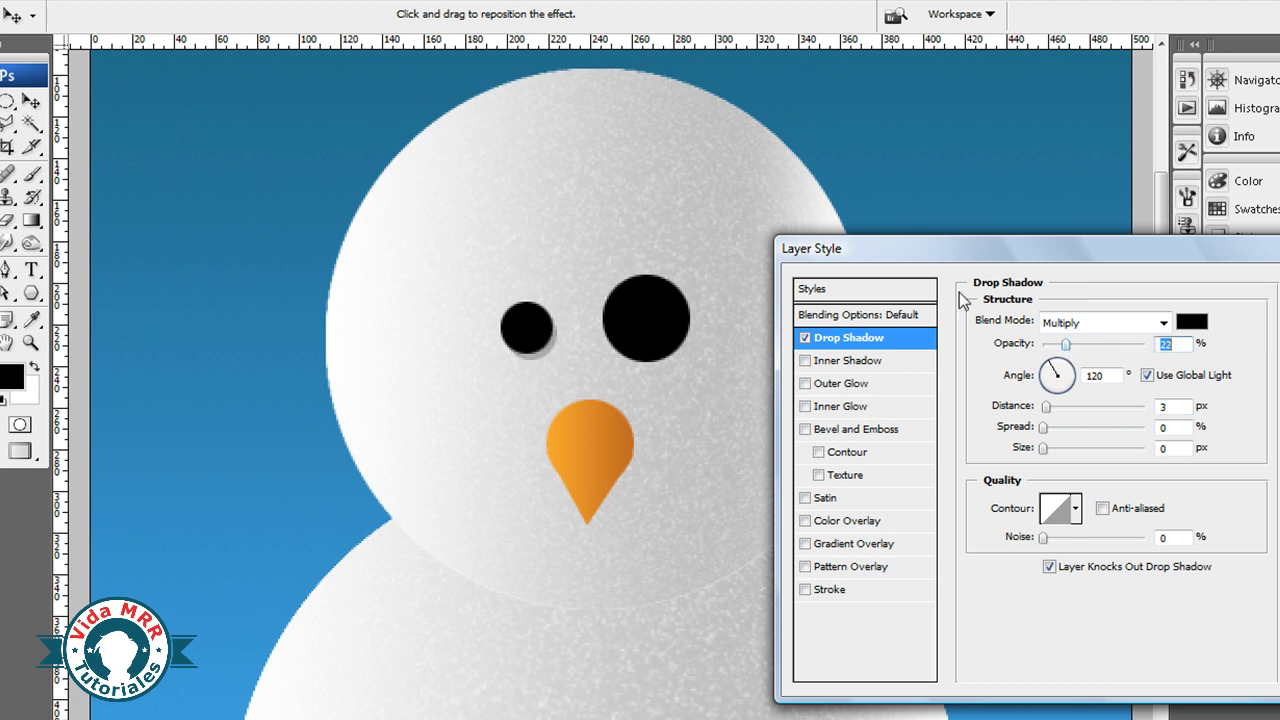
Step: Apply the left eye's drop shadow and copy its layer style onto the right eye
key("Return")
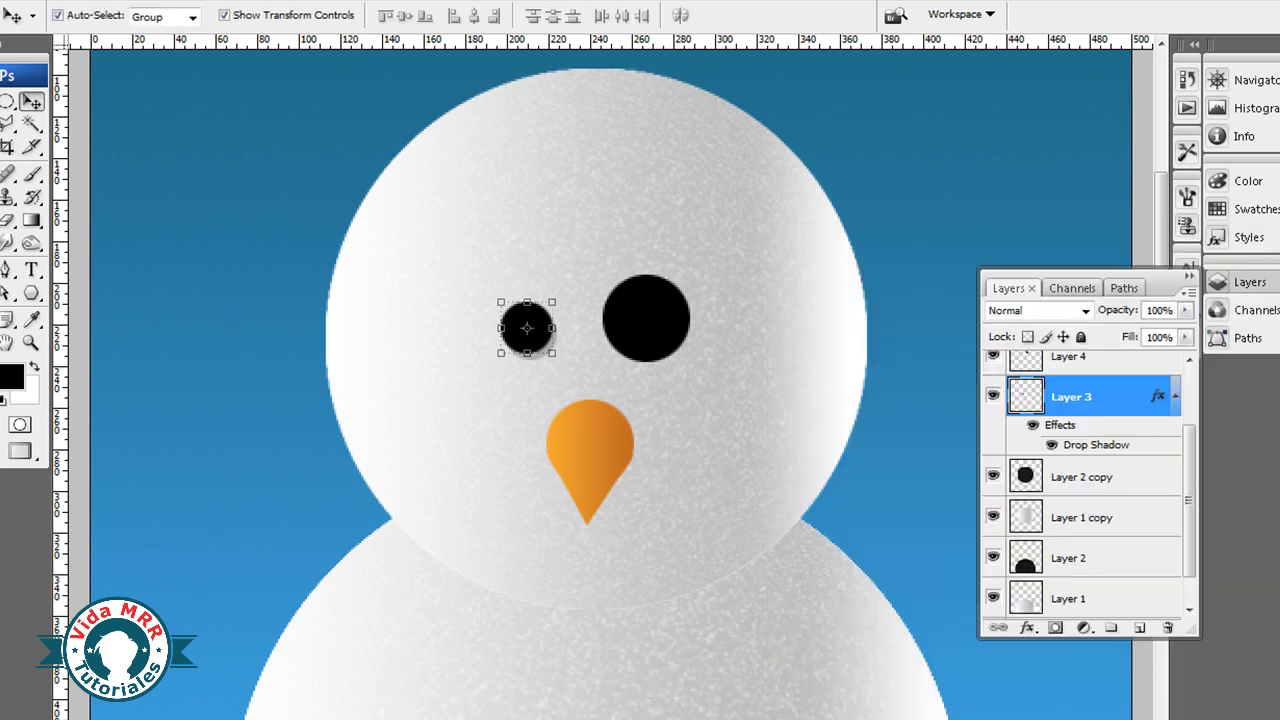
left_click(1173, 397)
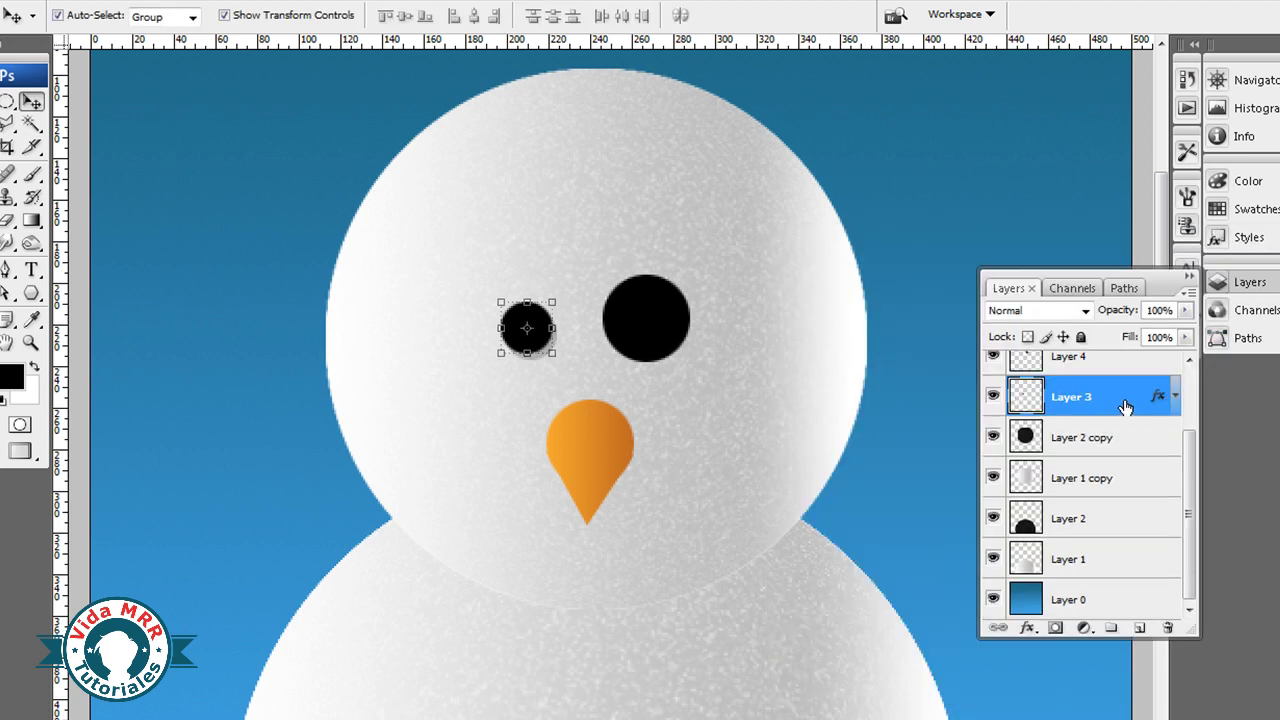
right_click(1125, 406)
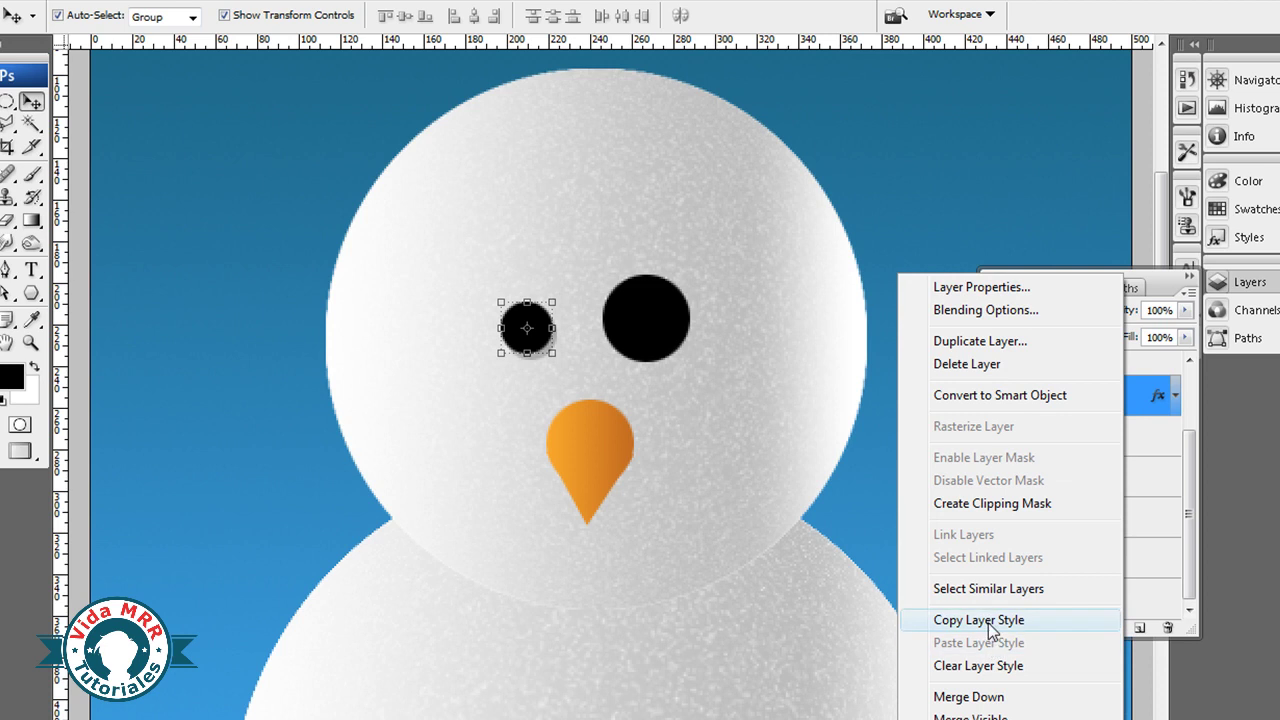
left_click(990, 620)
left_click(993, 355)
right_click(1115, 368)
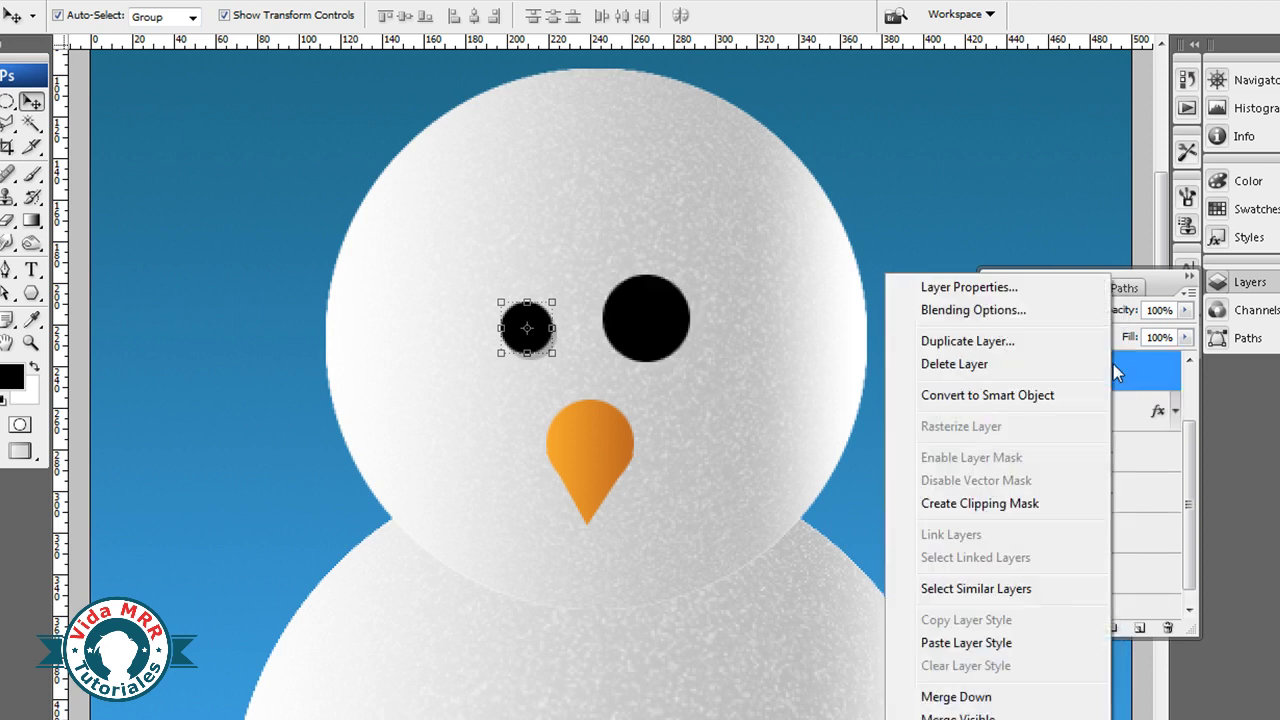
left_click(1005, 645)
Step: Collapse the eye and beak effects lists and add an empty Layer 5 above the right eye
left_click(920, 372)
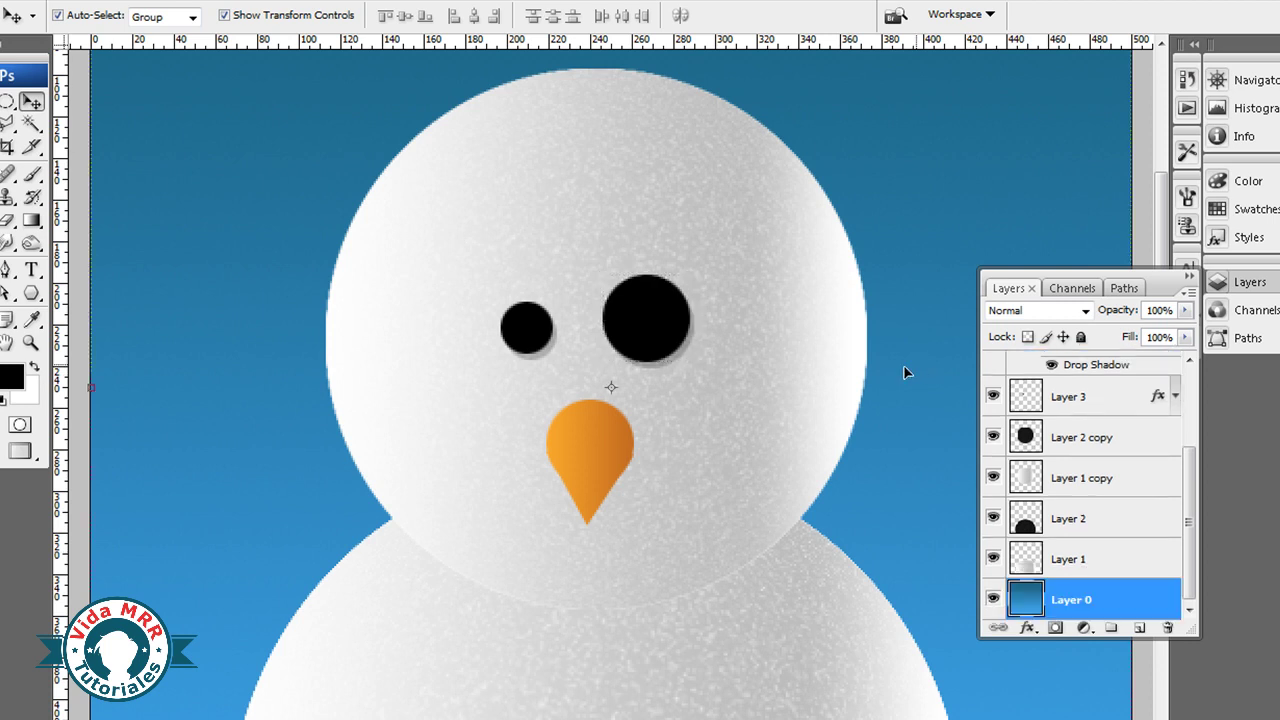
left_click(596, 461)
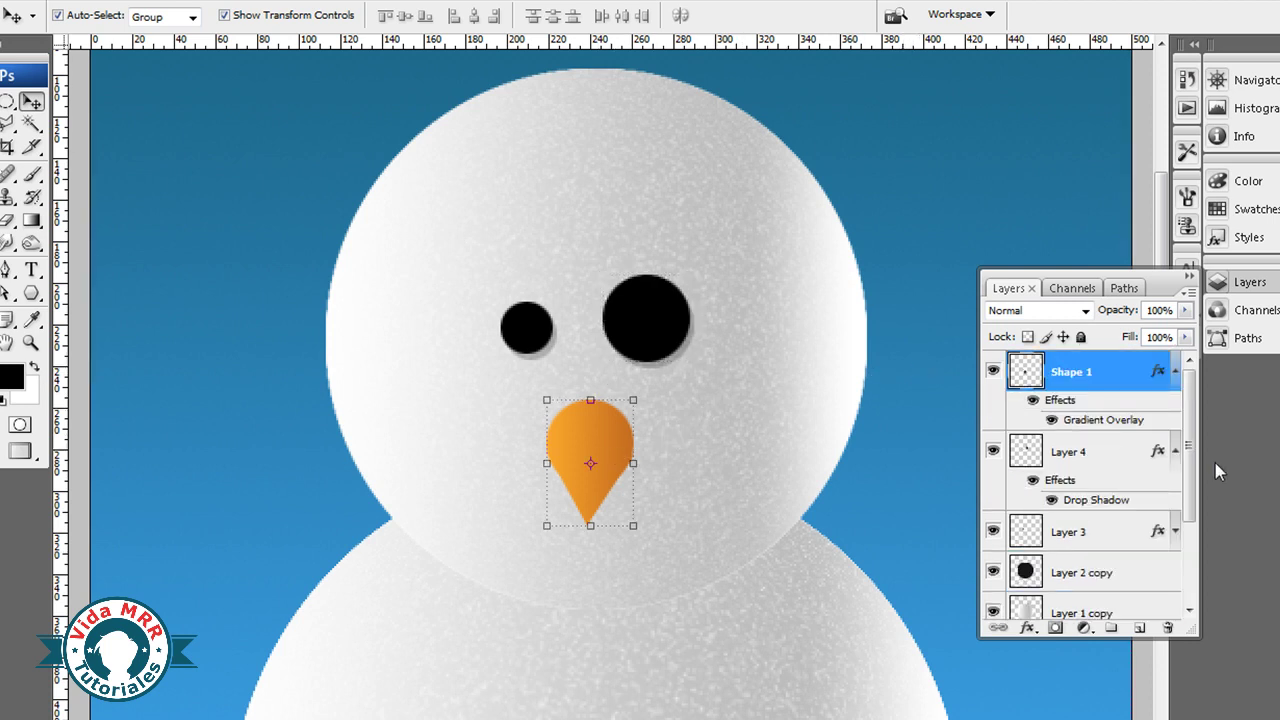
left_click(1175, 451)
left_click(1175, 371)
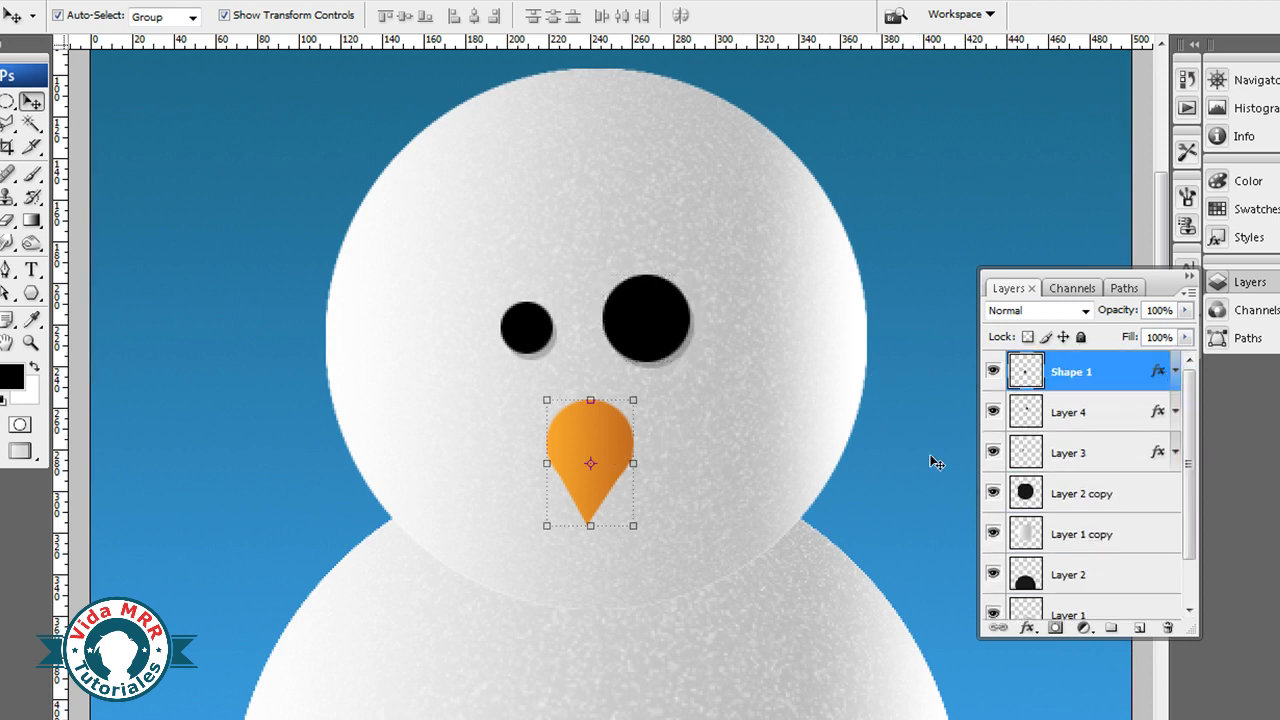
left_click(1070, 410)
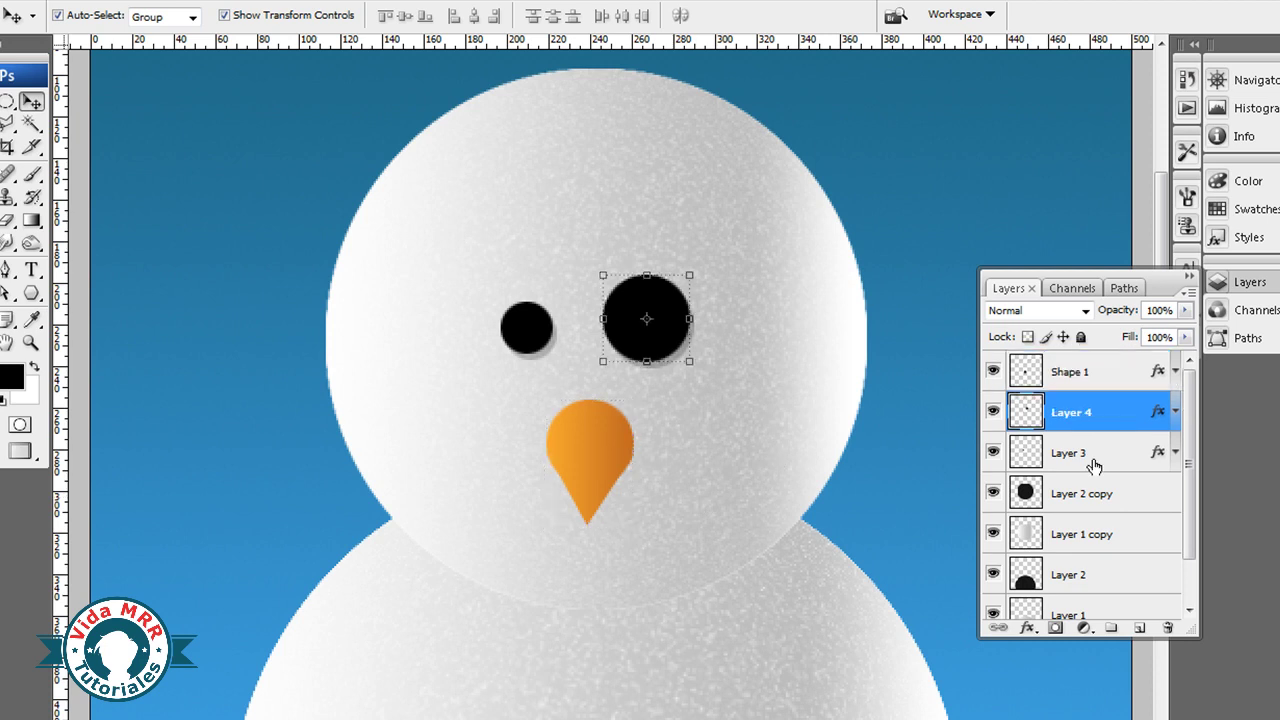
left_click(1141, 631)
left_click(993, 371)
left_click(8, 123)
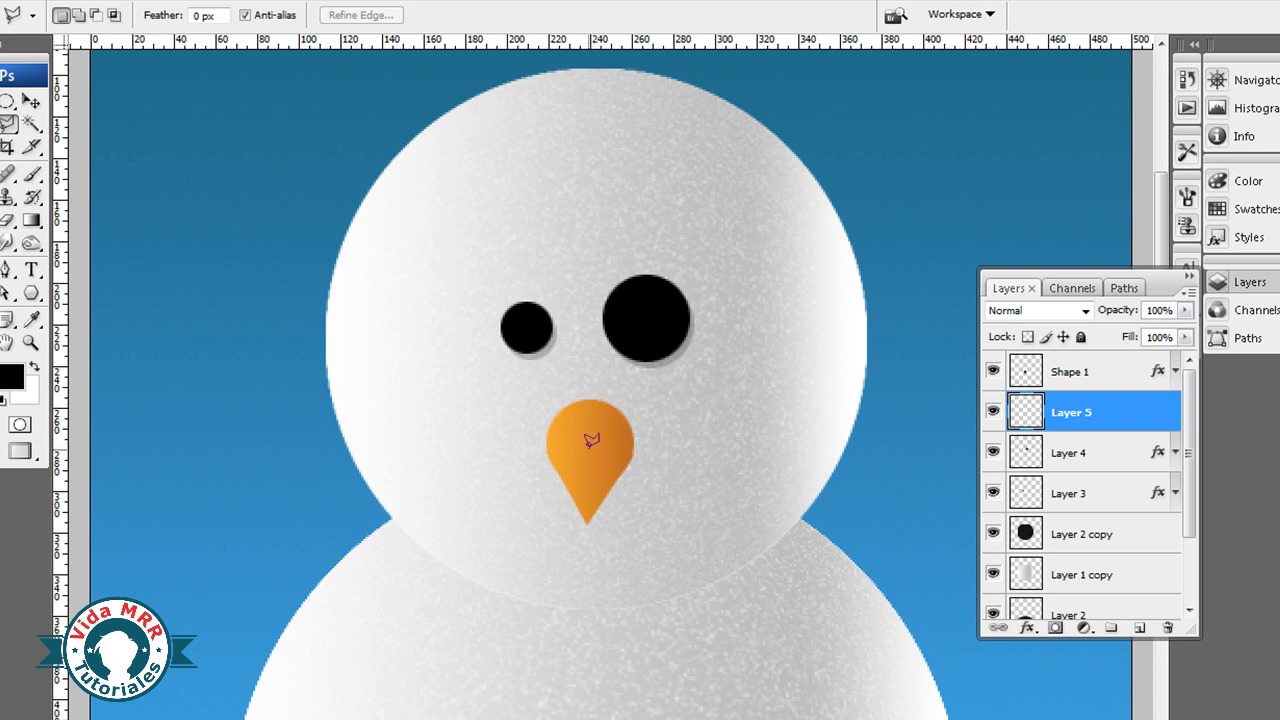
Step: Fill a Polygonal Lasso shadow shape beside the beak with black
left_click(577, 467)
left_click(605, 524)
left_click(632, 448)
left_click(598, 425)
key("shift+F5")
key("Return")
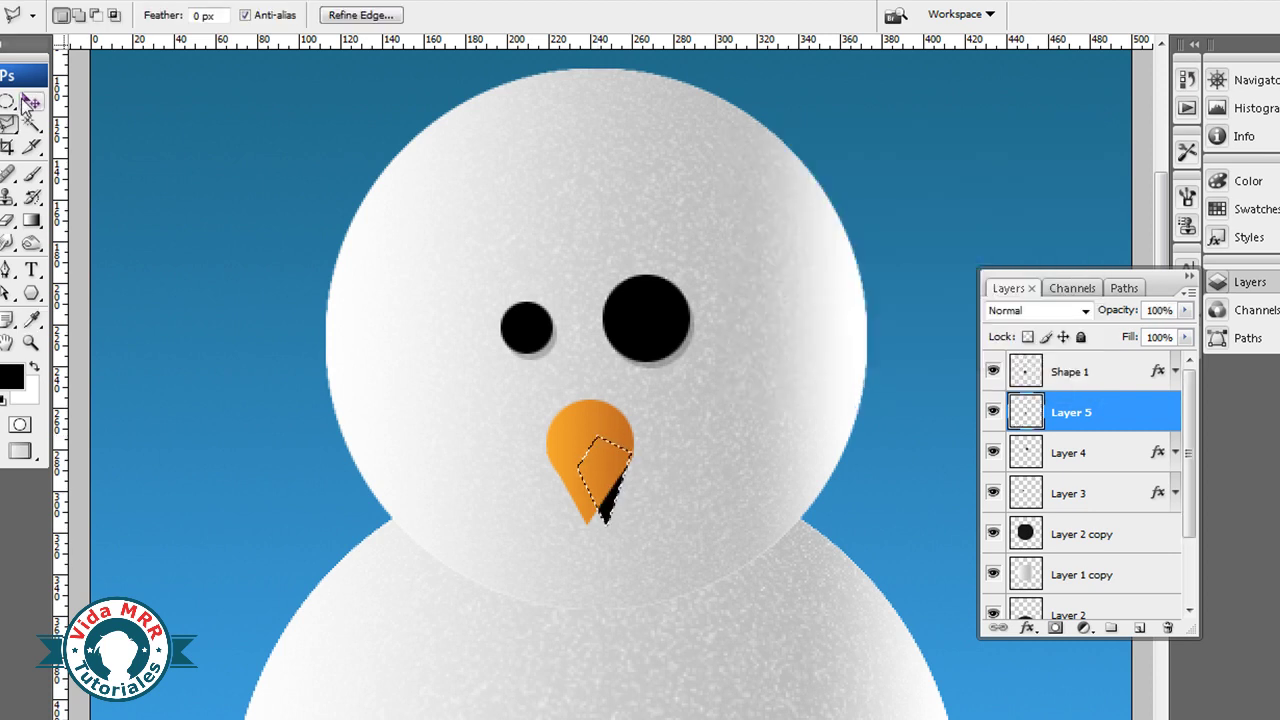
left_click(10, 101)
left_click(470, 210)
Step: Set the shadow layer to 30% opacity and soften it with a 1.7-pixel Gaussian Blur
mouse_move(1108, 310)
left_mouse_down()
mouse_move(1125, 315)
mouse_move(1092, 320)
left_mouse_up()
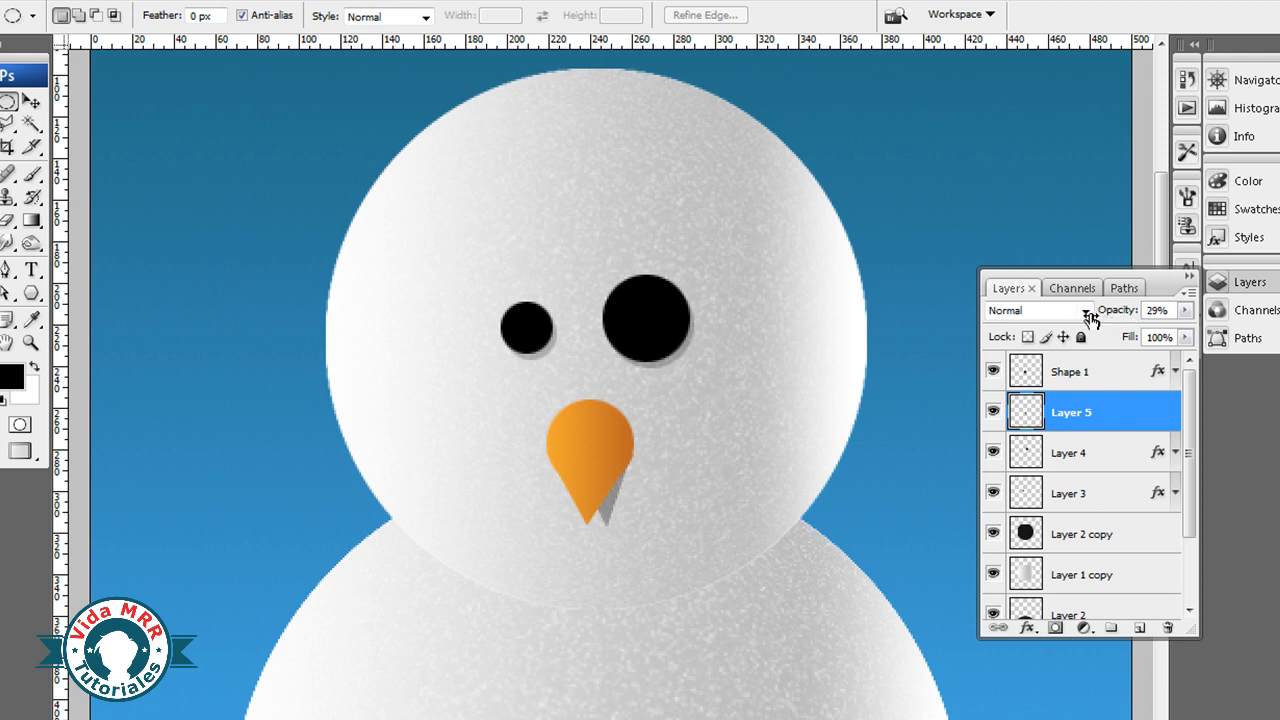
left_click_drag(1089, 317, 1092, 317)
scroll(1157, 311, "down", 1)
left_click(245, 2)
mouse_move(250, 197)
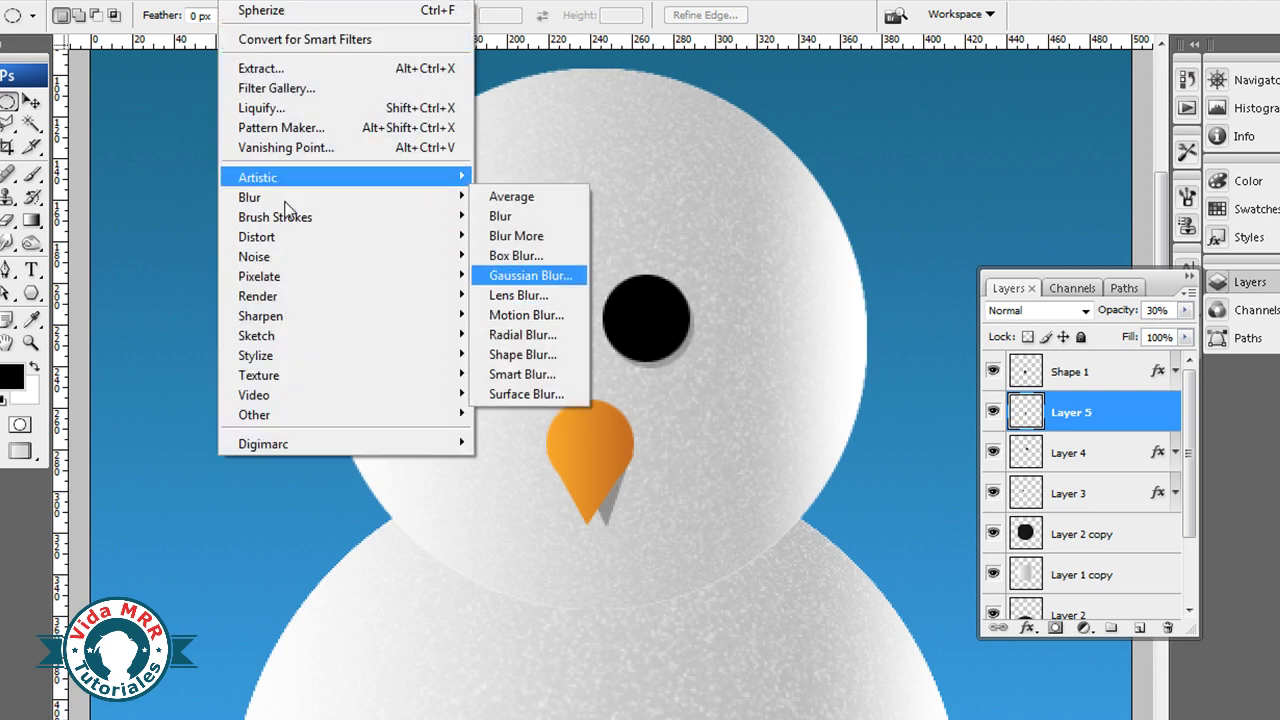
left_click(551, 276)
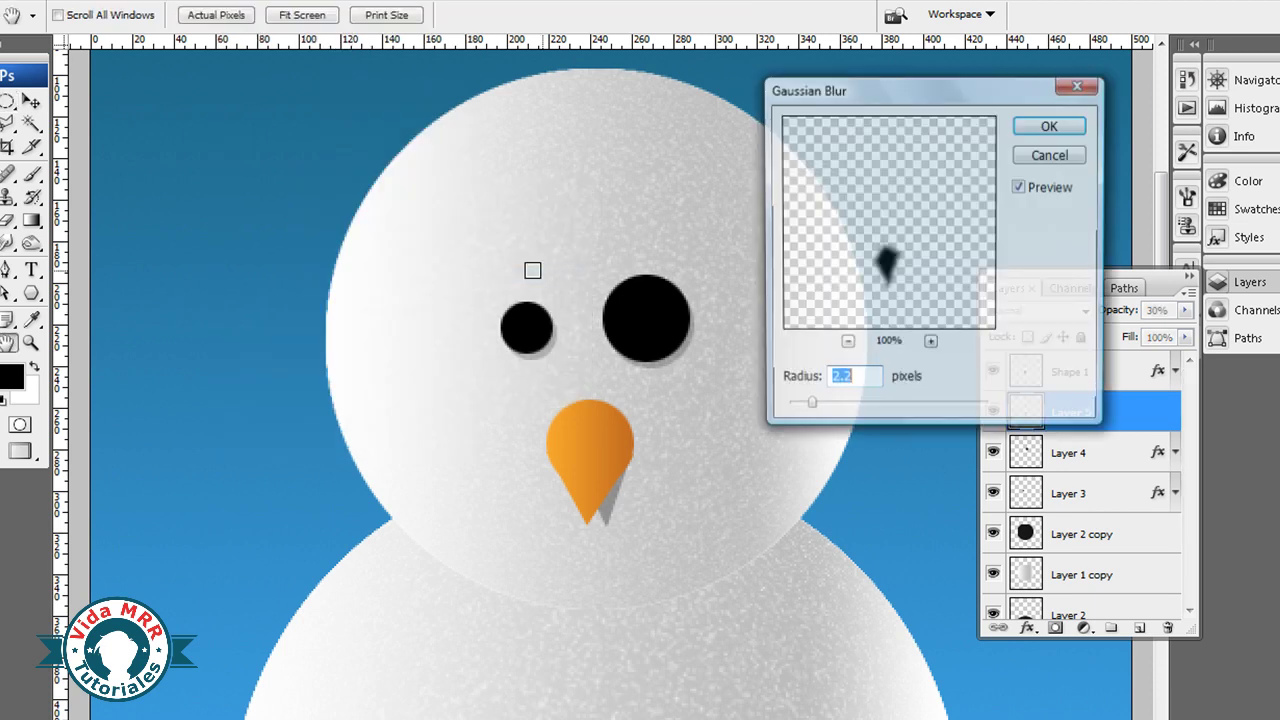
left_click_drag(806, 404, 803, 405)
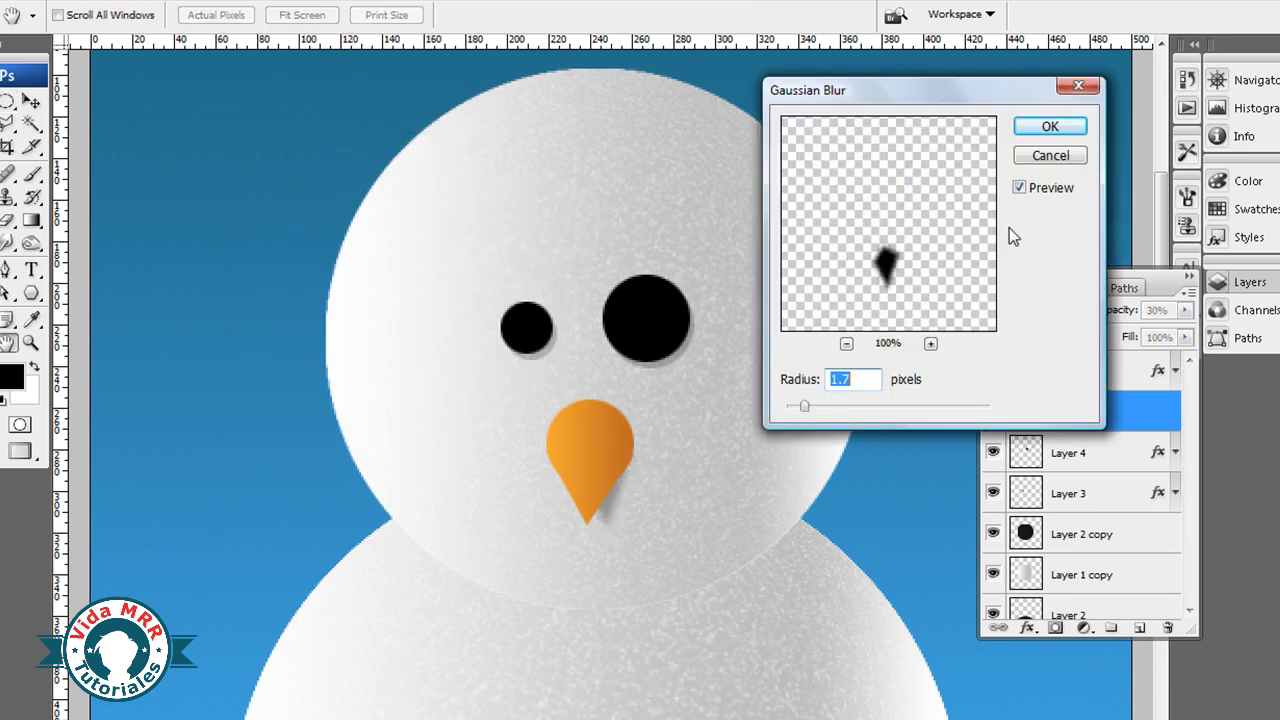
left_click(1048, 127)
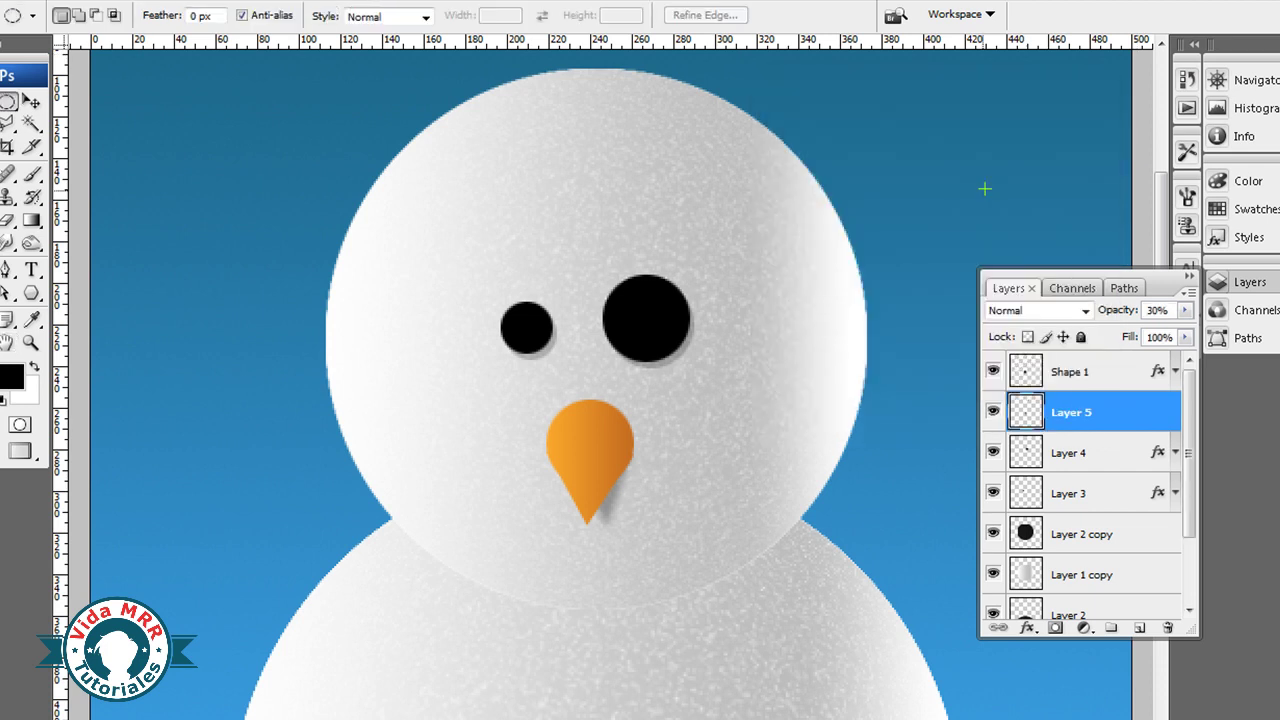
scroll(920, 240, "down", 2)
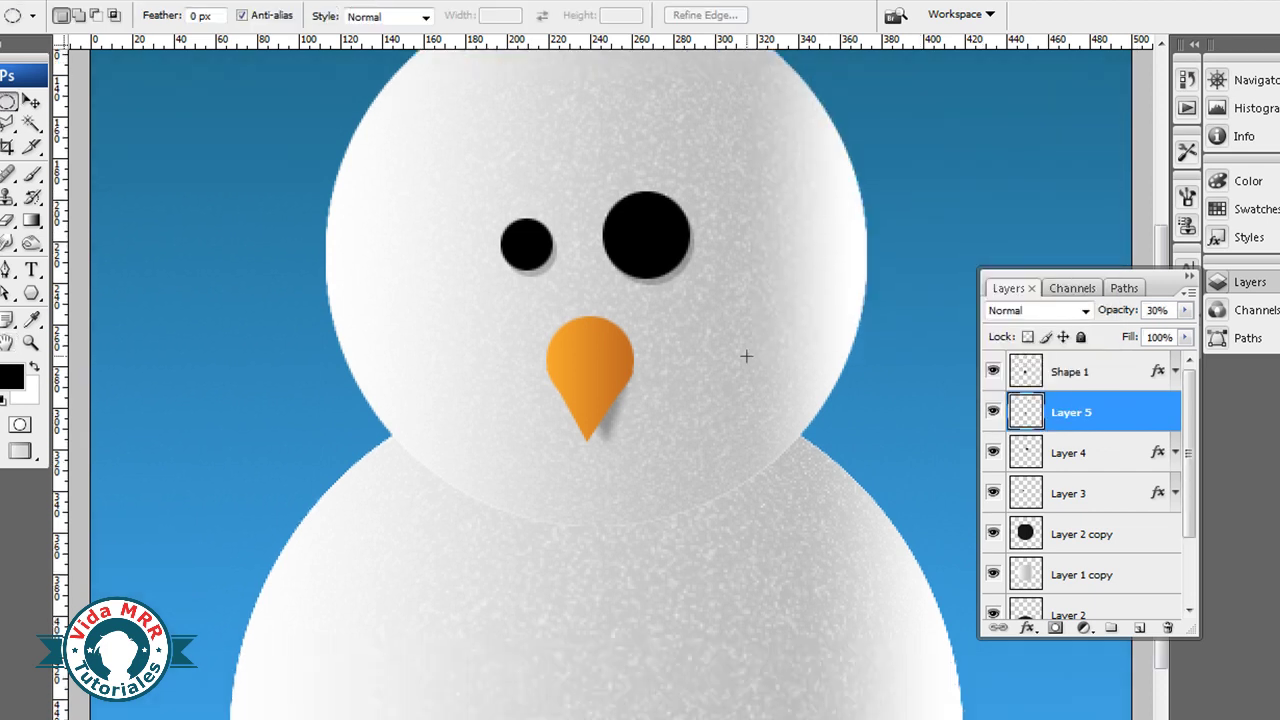
Step: On a new empty layer, draw a closed four-point scarf outline around the snowman's neck
scroll(728, 239, "up", 2)
left_click(31, 101)
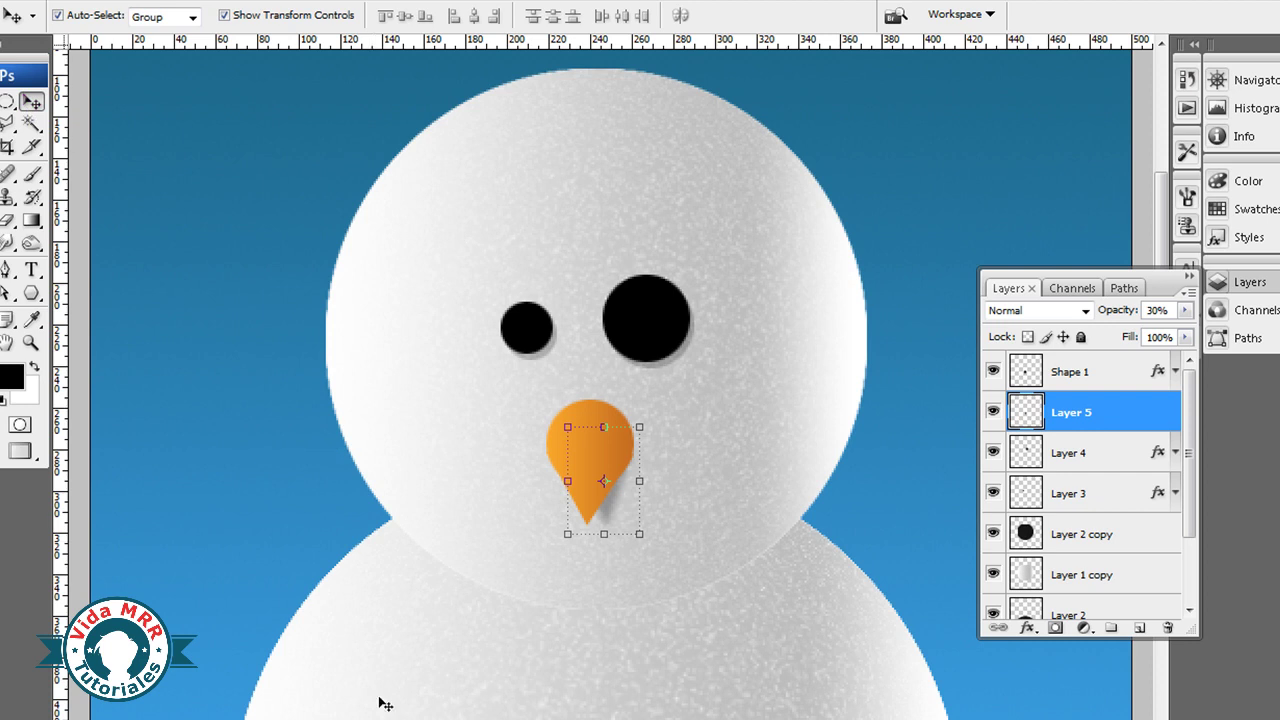
left_click(383, 633)
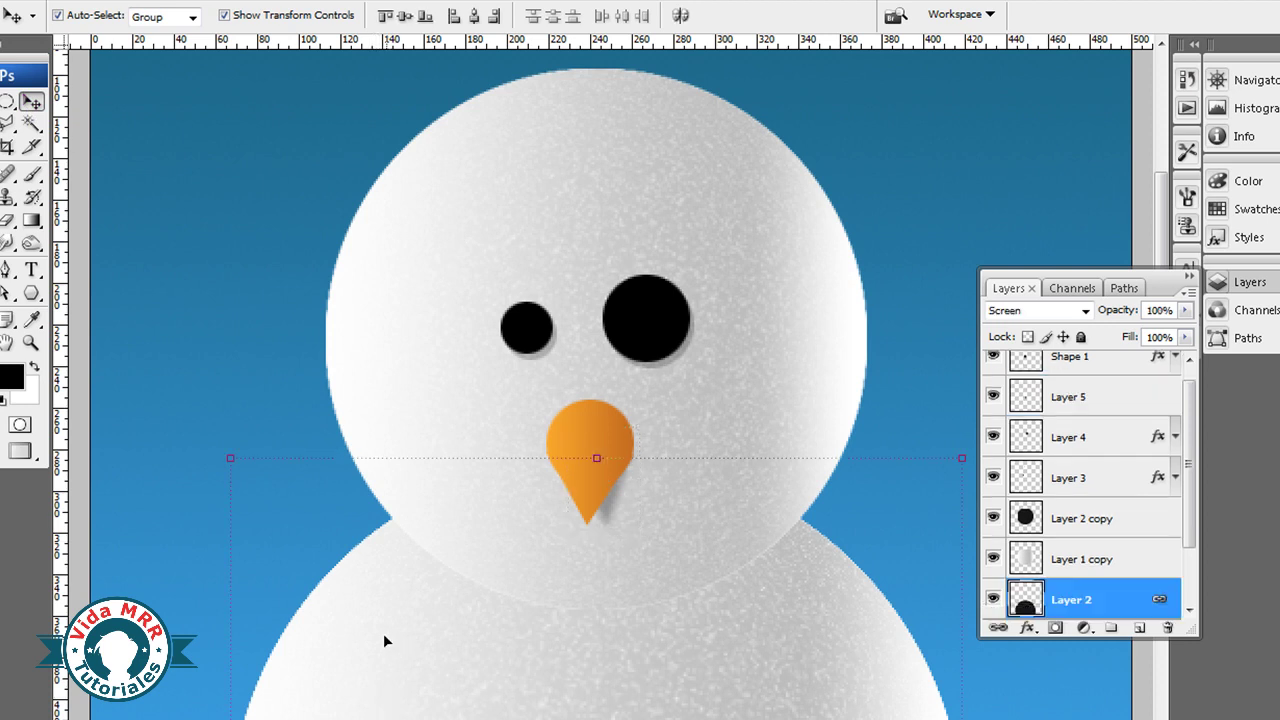
left_click(1138, 628)
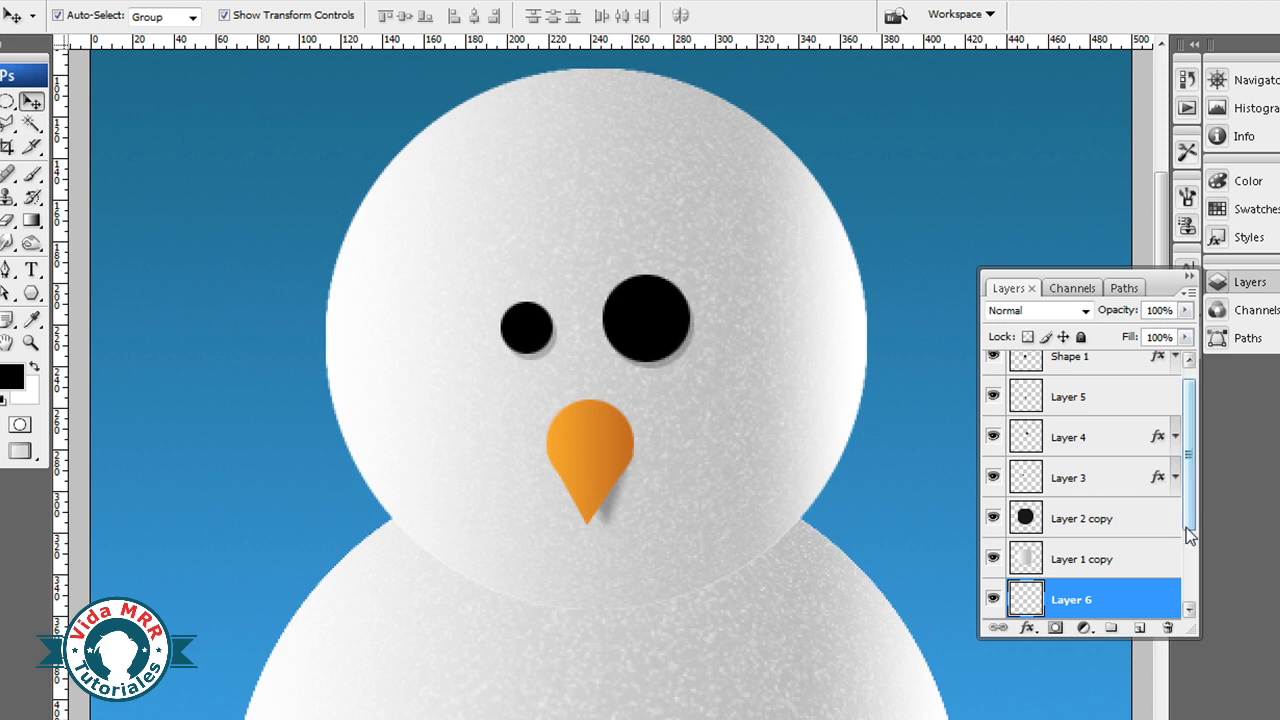
left_click_drag(1190, 520, 1190, 570)
left_click(855, 633)
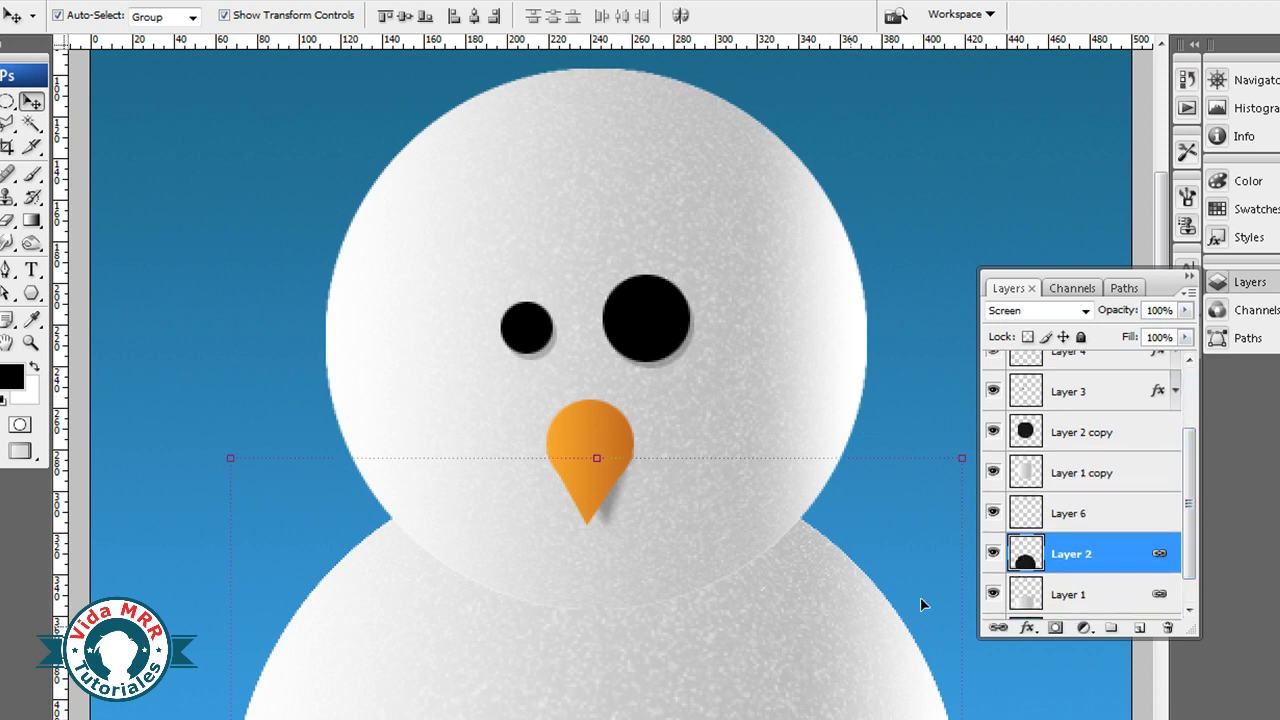
left_click(1028, 520)
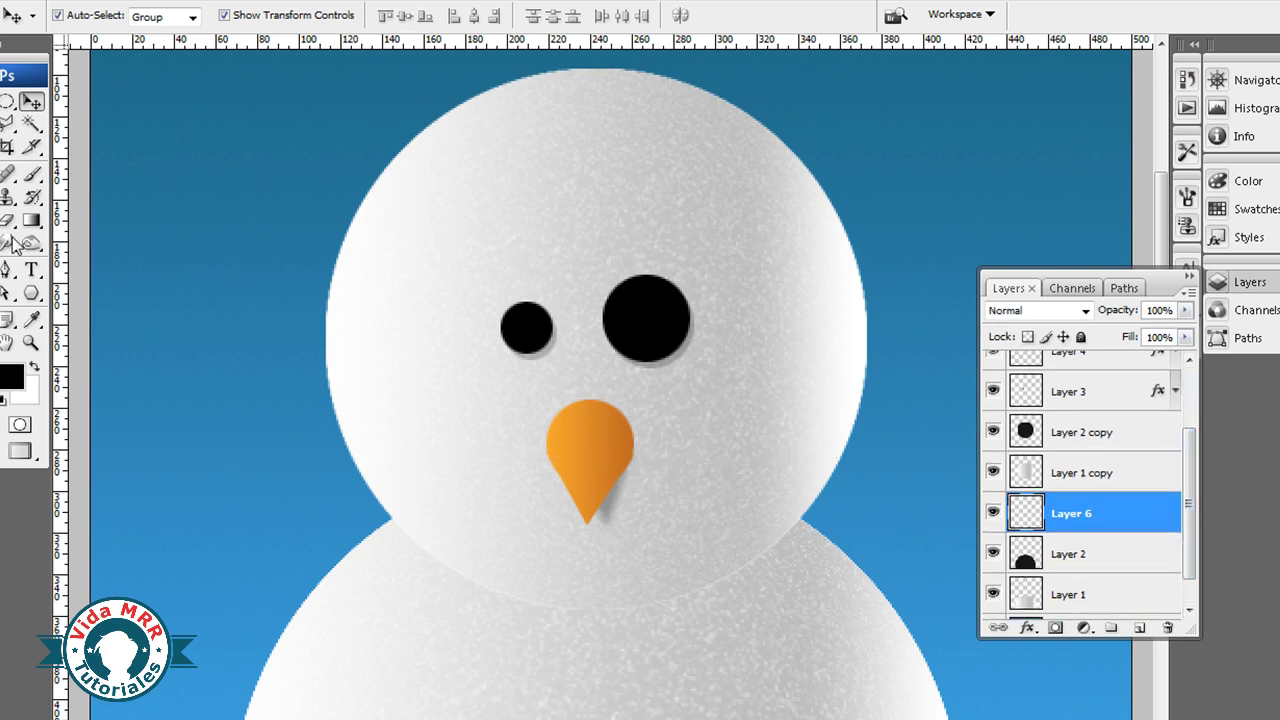
left_click(10, 270)
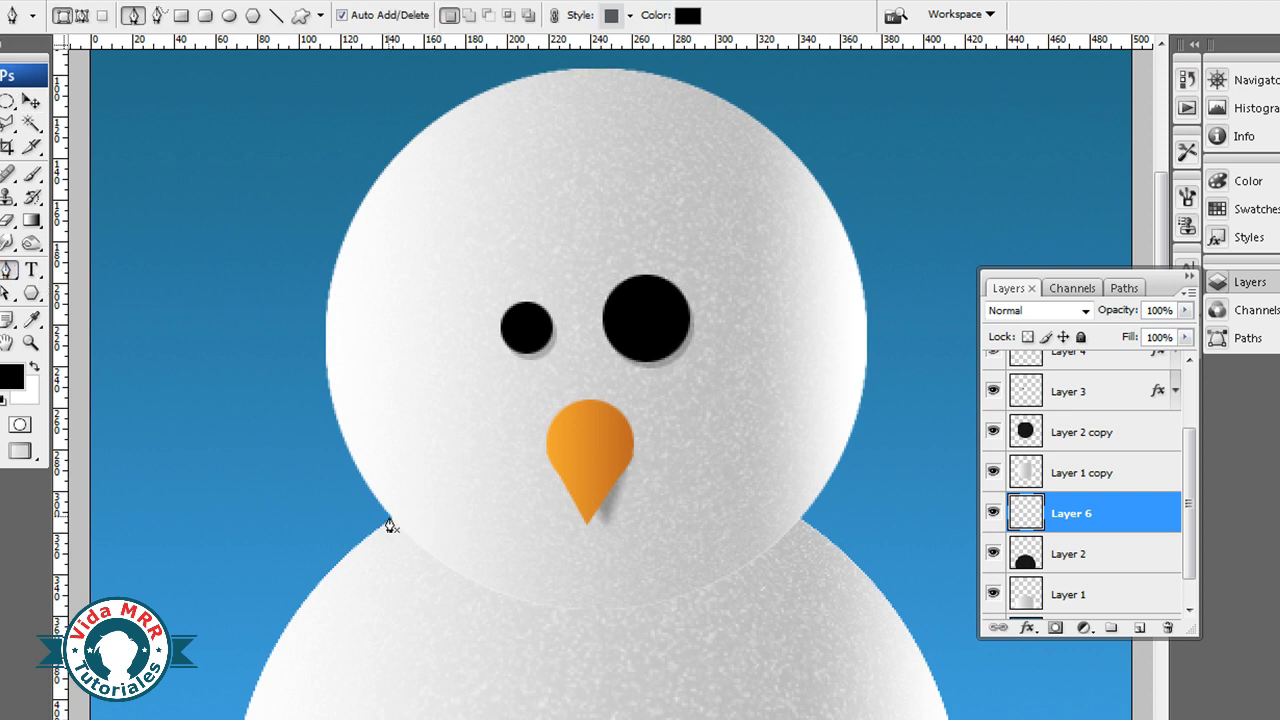
left_click(299, 607)
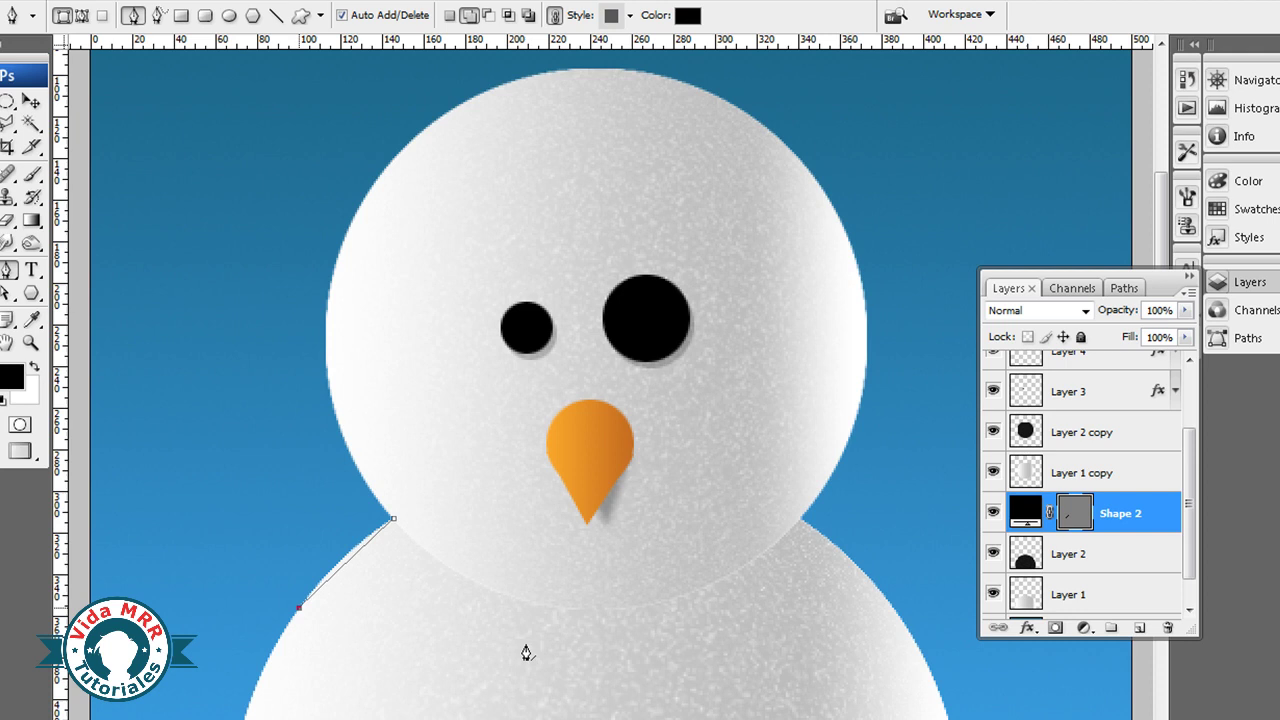
left_click(899, 620)
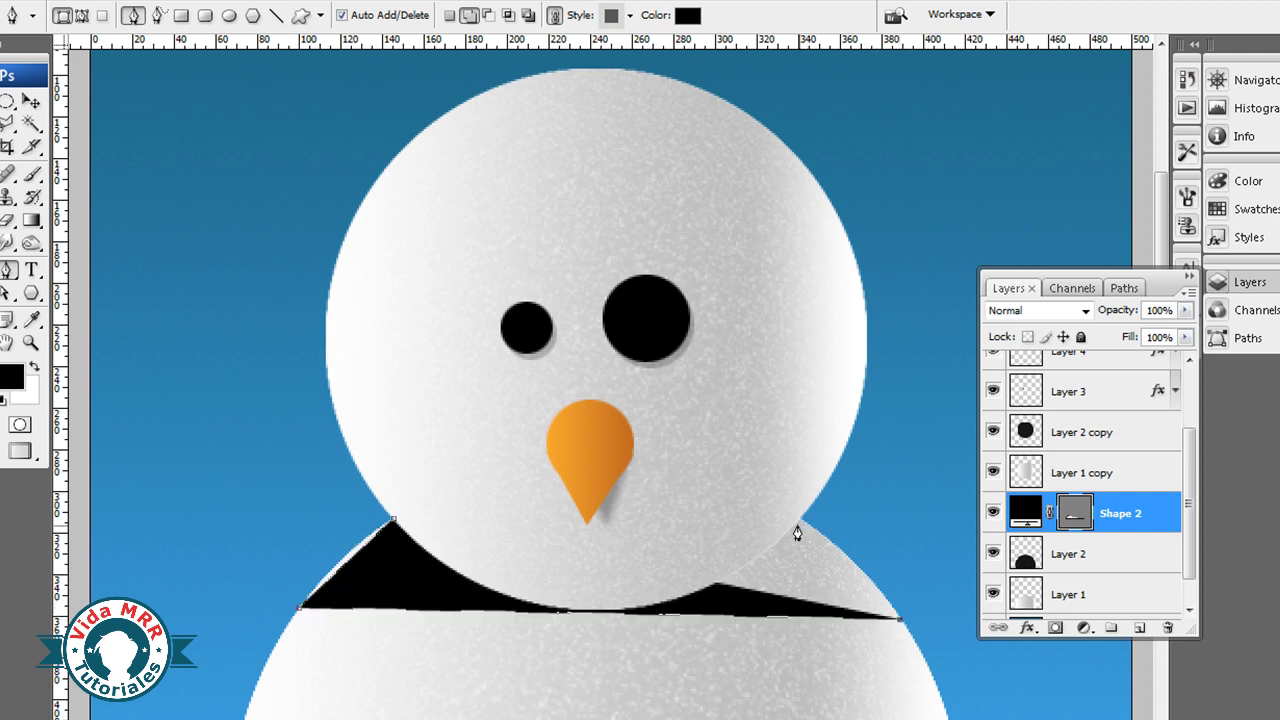
left_click(798, 519)
left_click(393, 519)
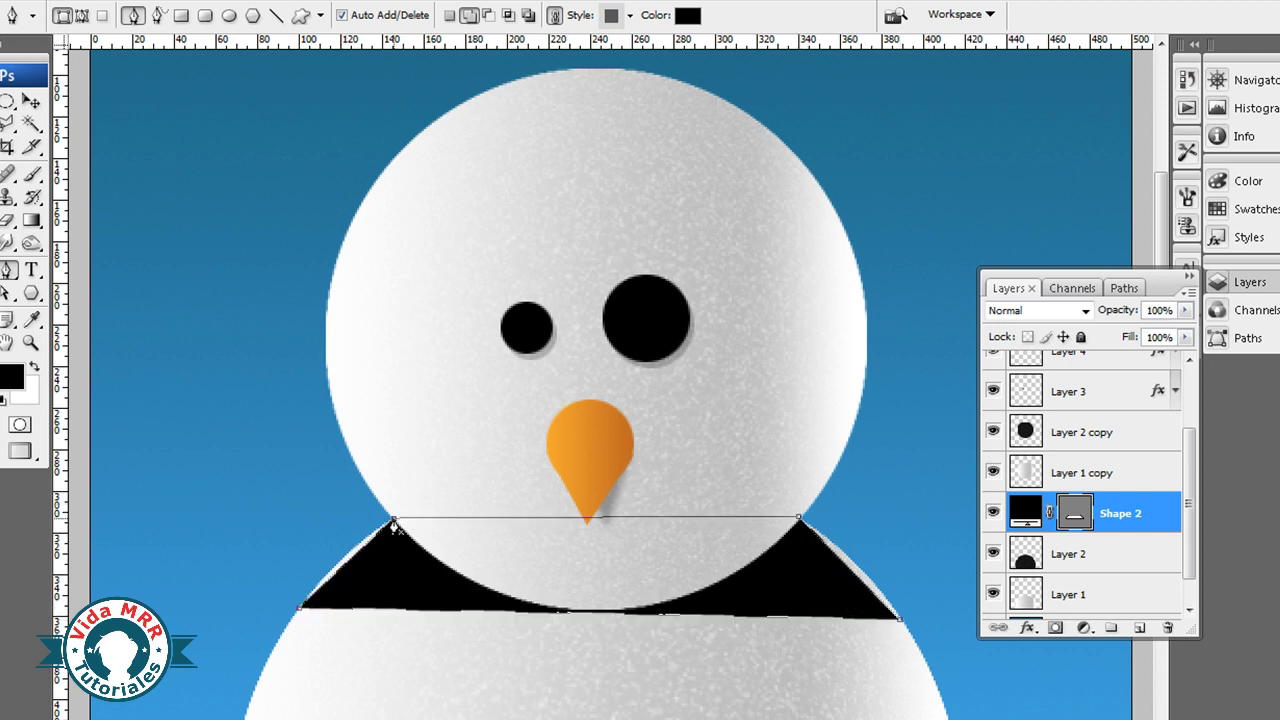
Step: Add anchor points to the scarf's left and right edges and curve both outward
left_click(8, 294)
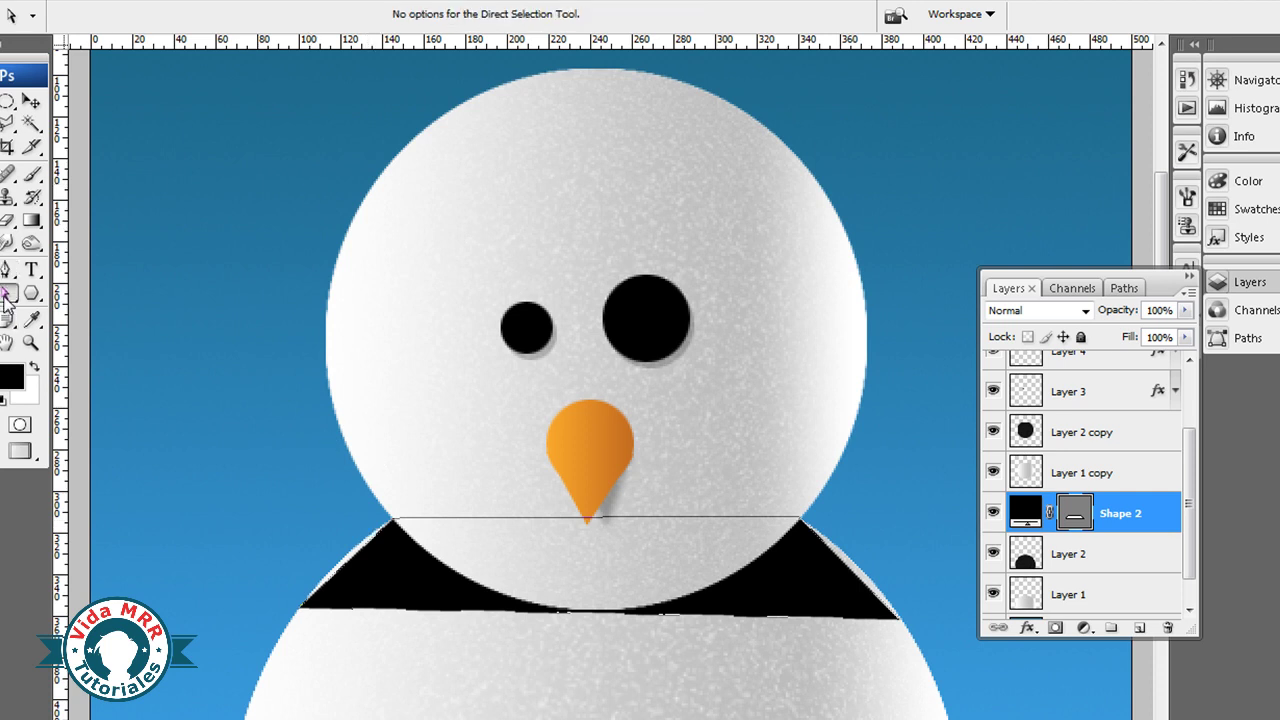
right_click(350, 558)
left_click(418, 322)
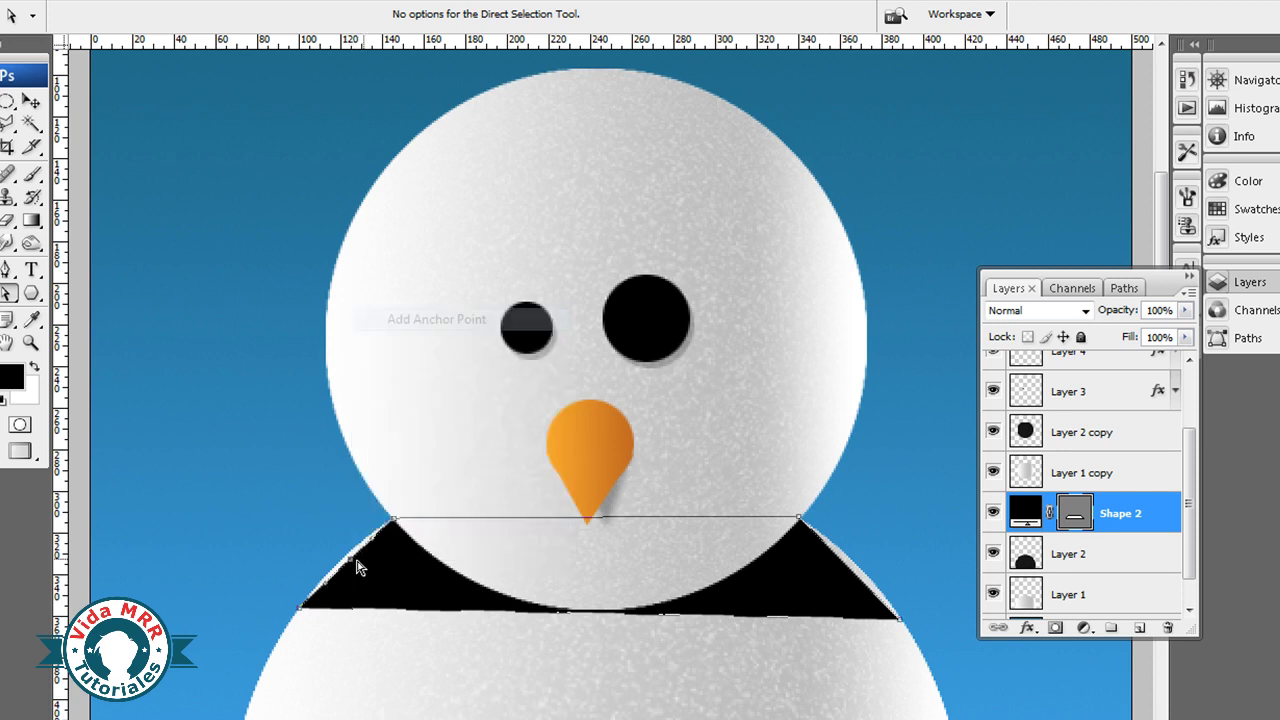
left_click_drag(351, 563, 340, 552)
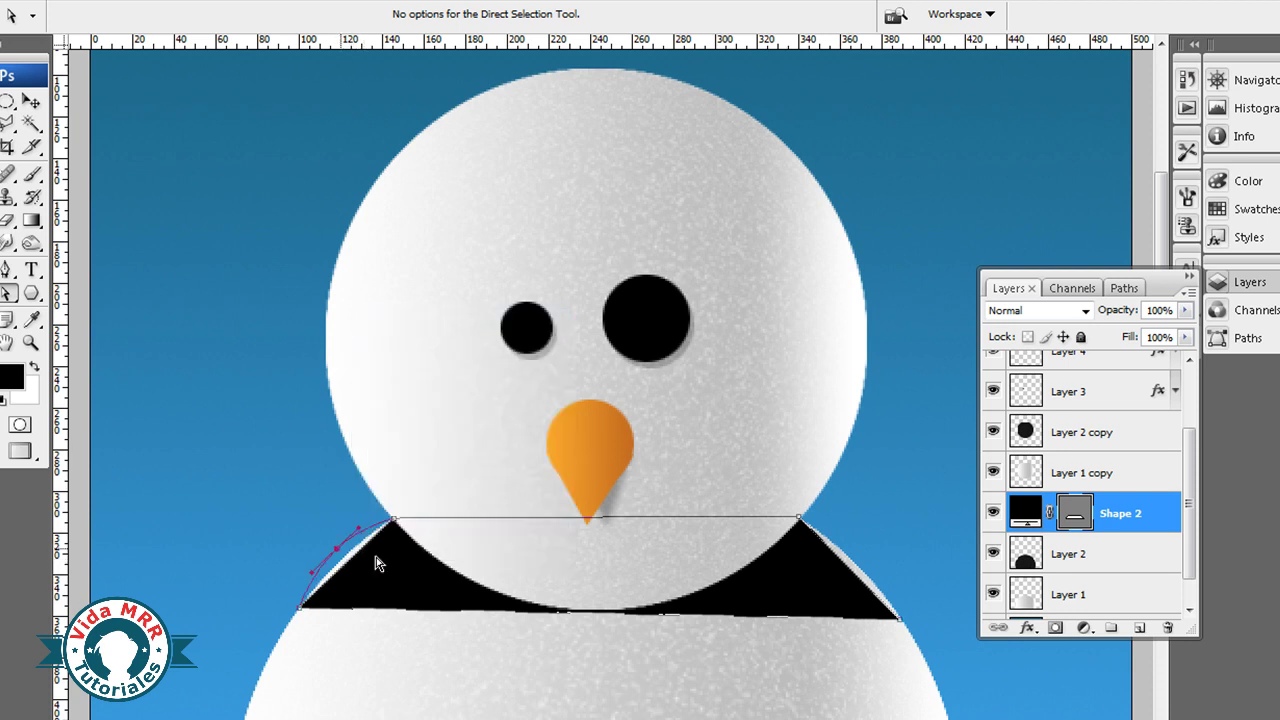
right_click(849, 569)
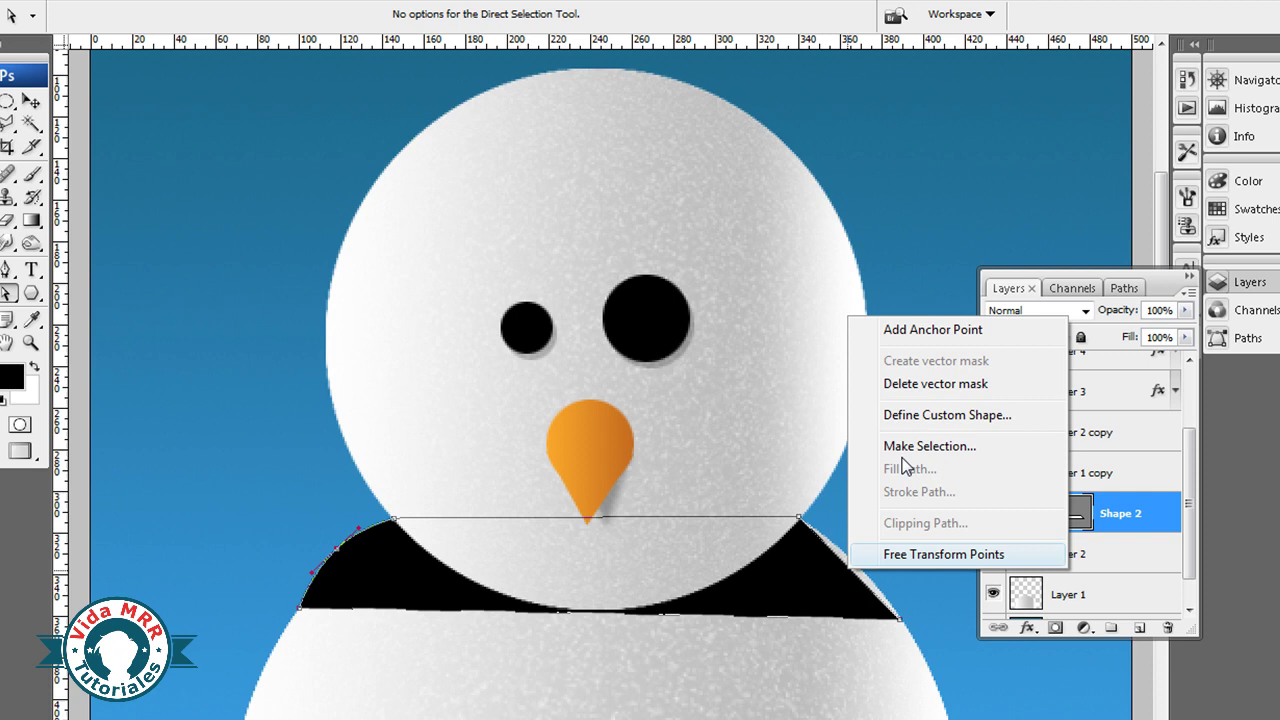
left_click(917, 332)
left_click_drag(852, 570, 868, 557)
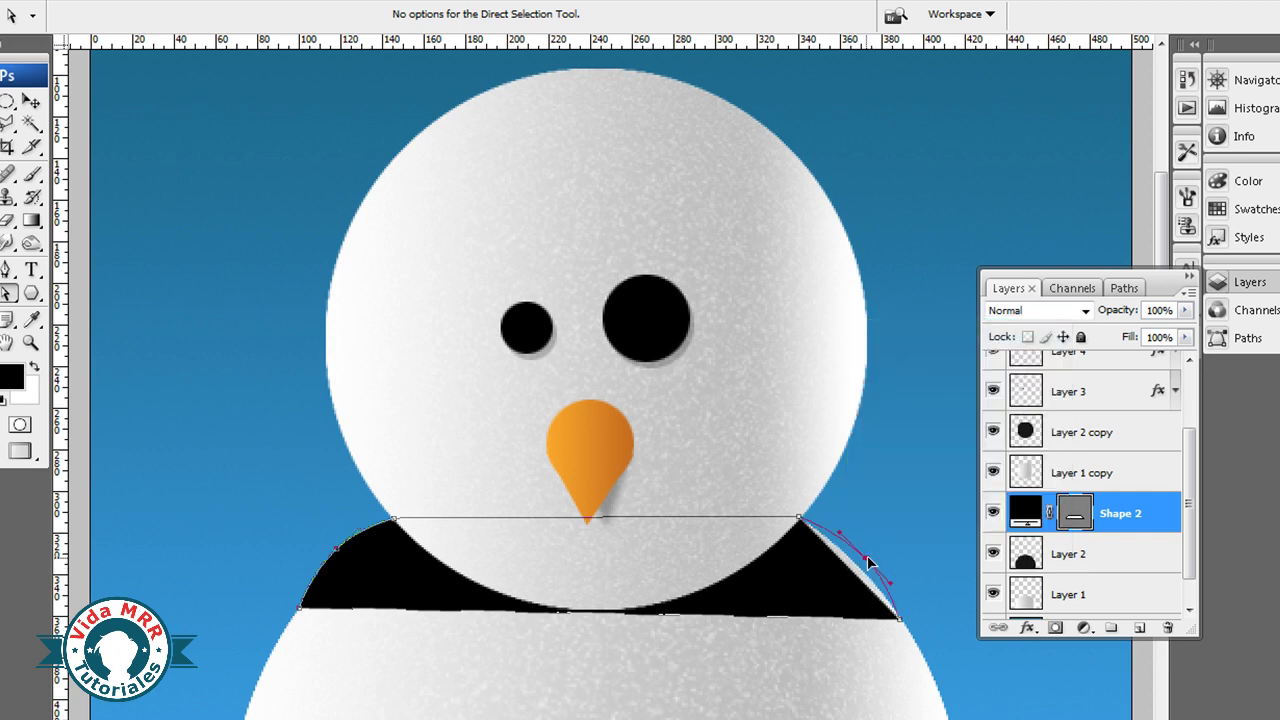
Step: Curve the scarf's lower edge downward with two added anchors, then adjust its bottom corners
right_click(414, 617)
left_click(506, 367)
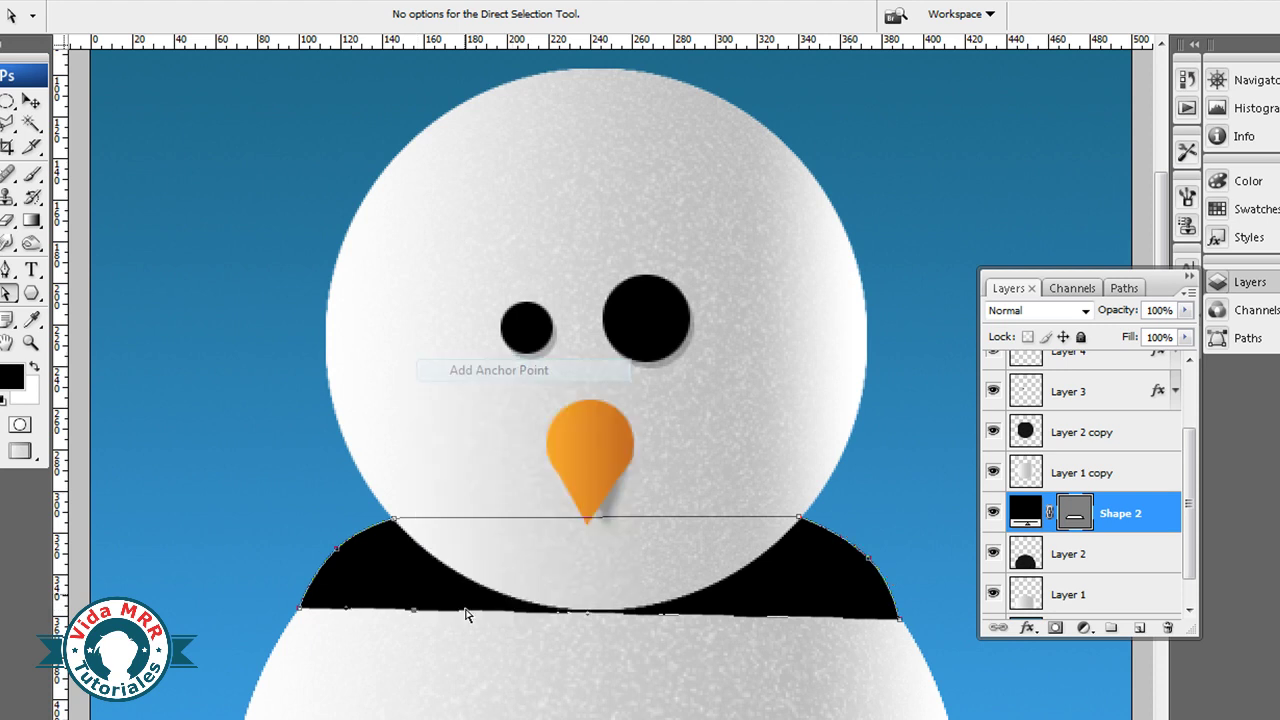
left_click_drag(412, 612, 410, 652)
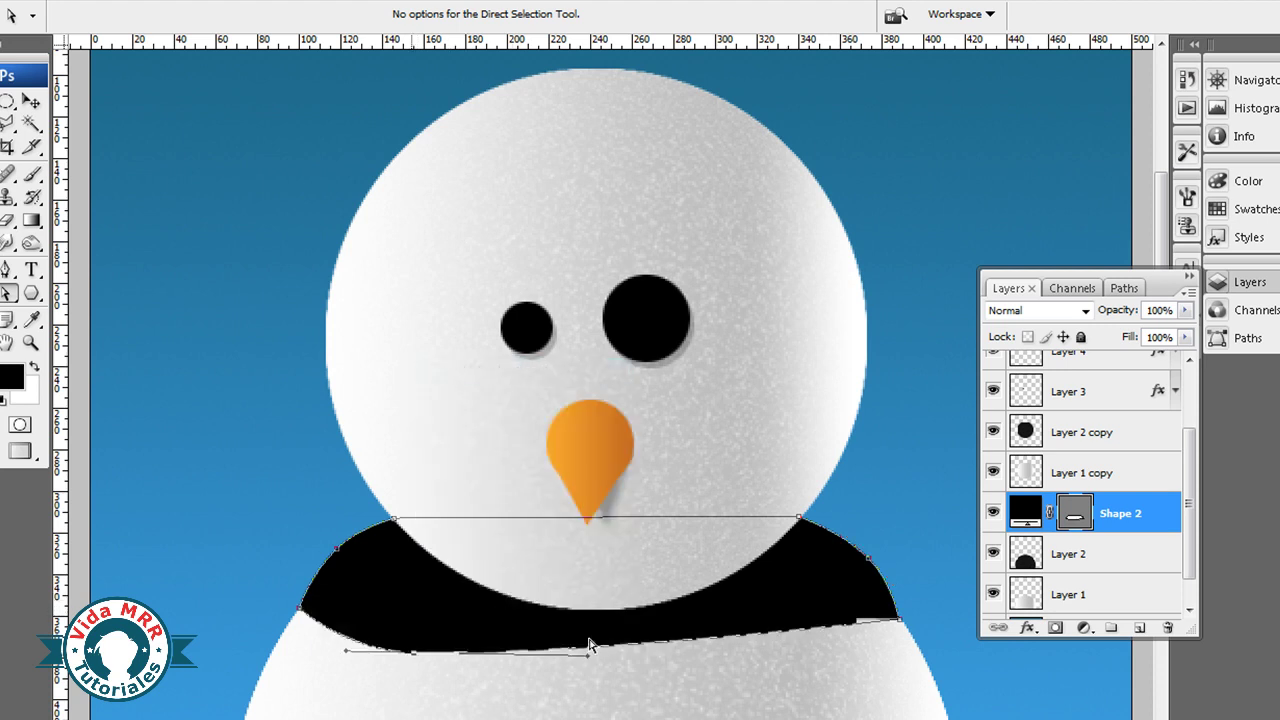
right_click(669, 649)
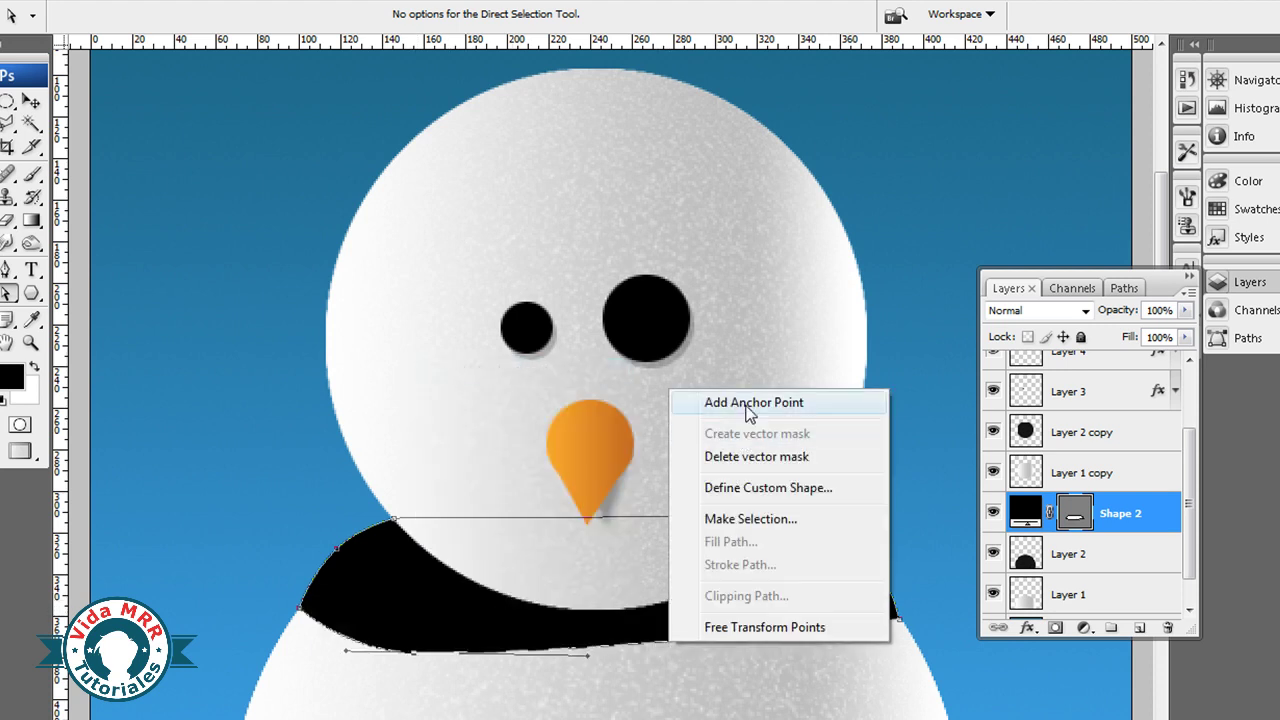
left_click(708, 402)
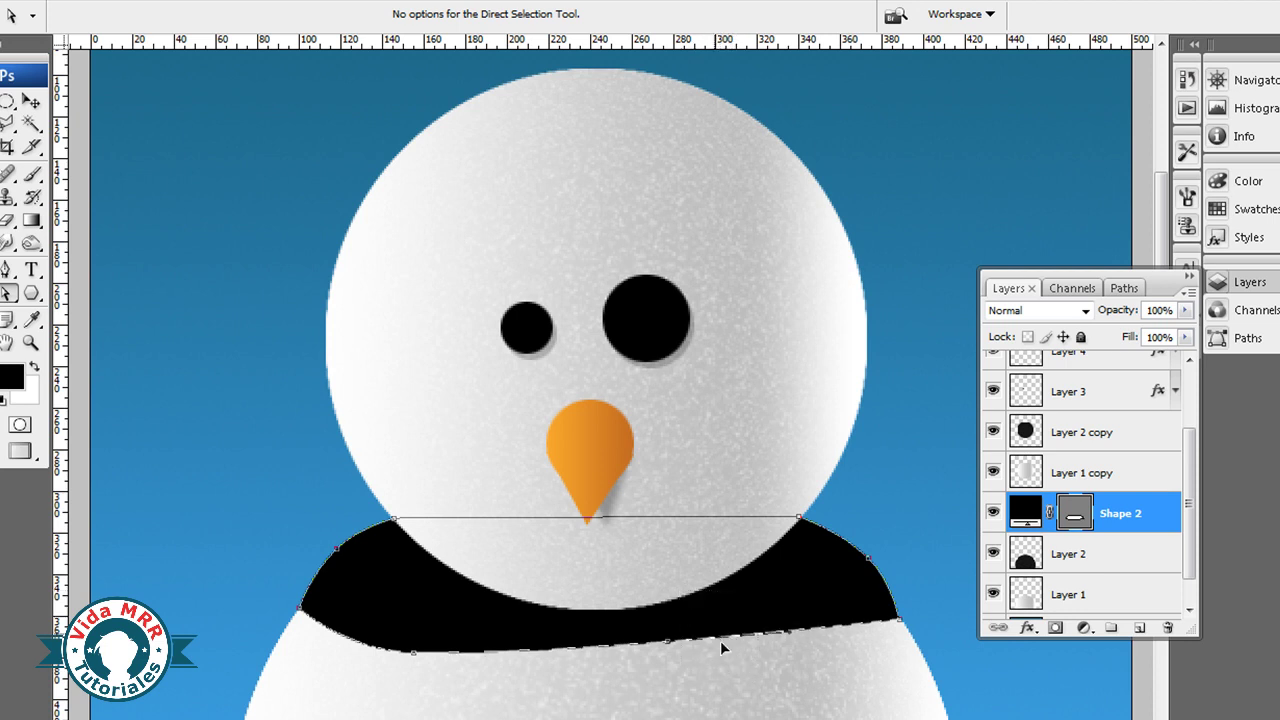
left_click_drag(670, 646, 764, 695)
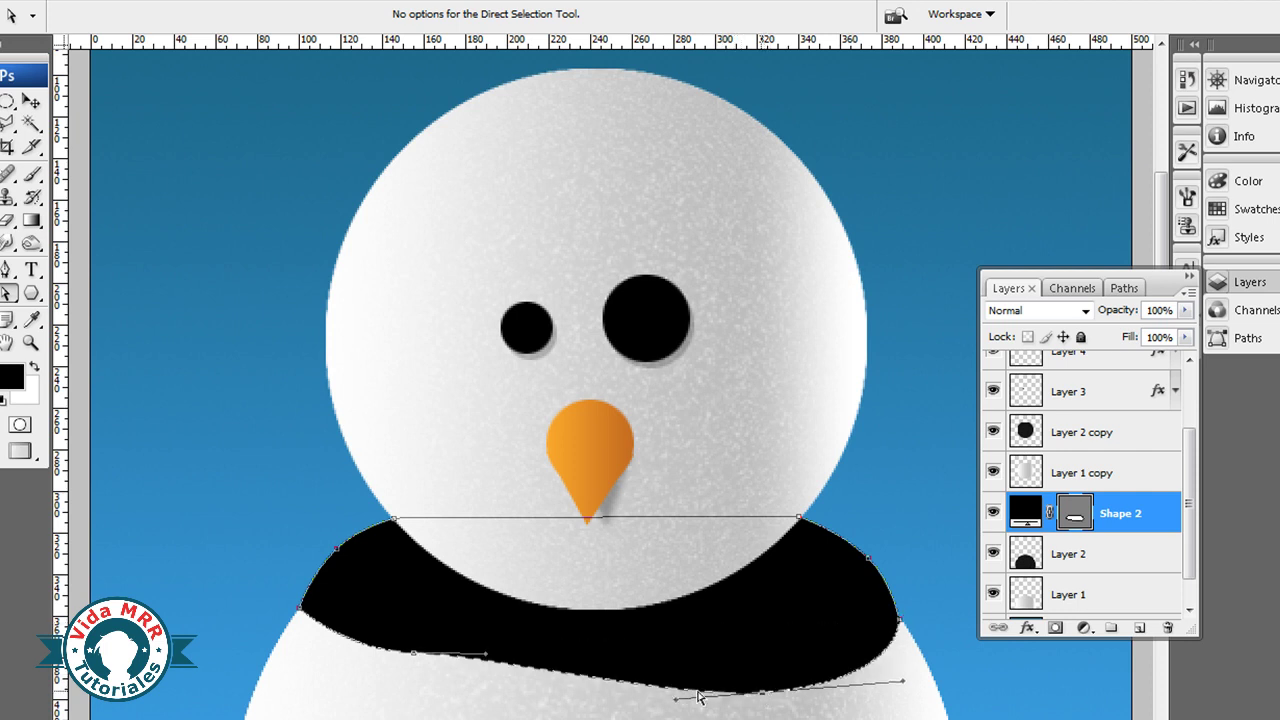
left_click_drag(414, 655, 414, 688)
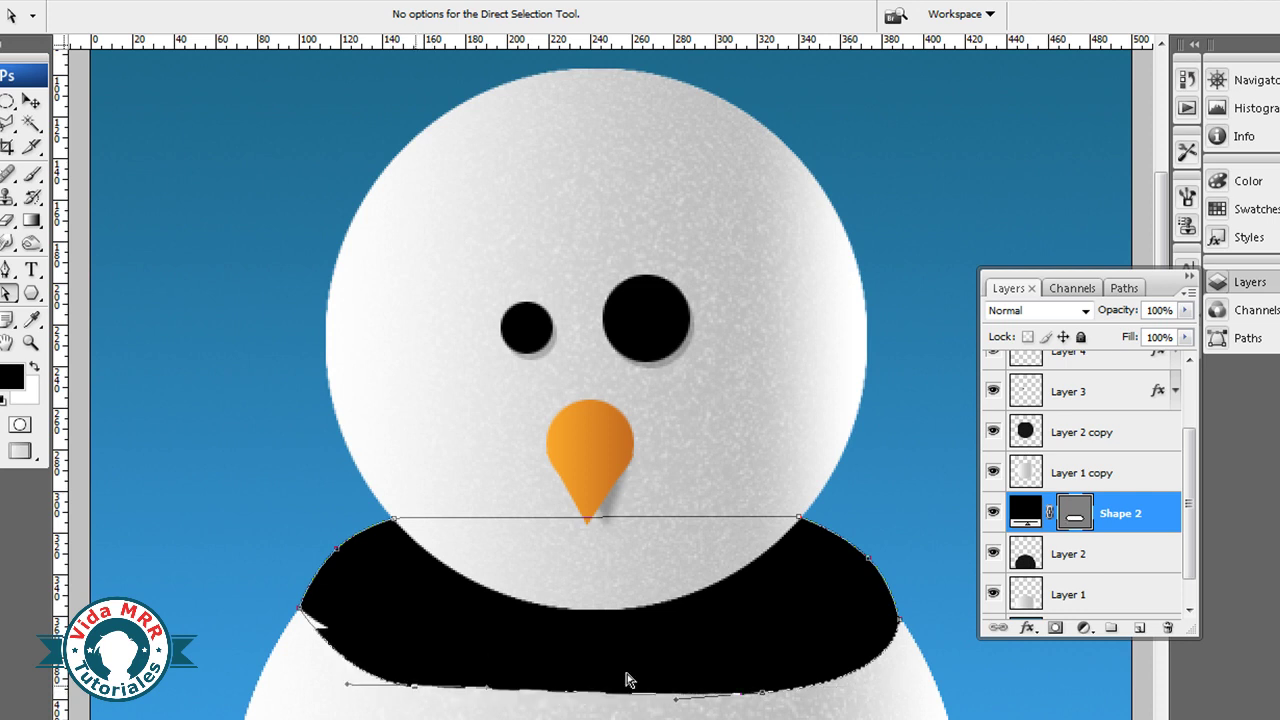
left_click_drag(762, 697, 771, 662)
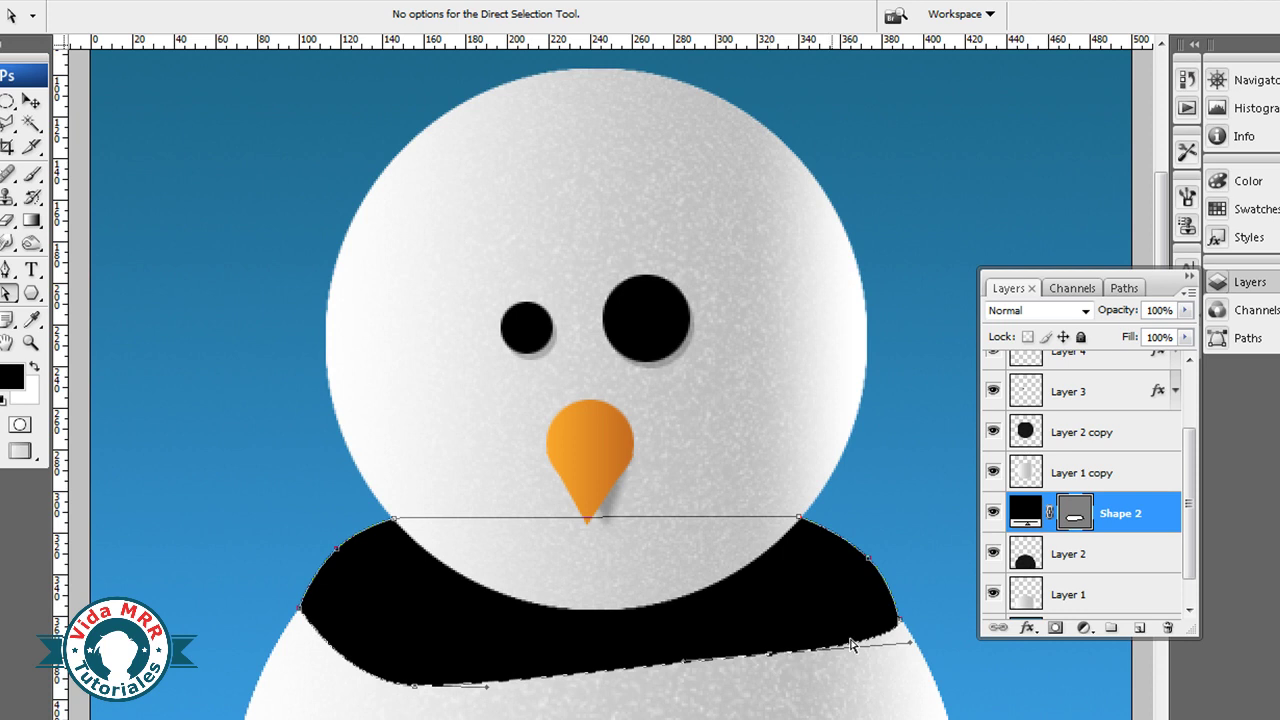
Step: On a new layer, draw a closed outline for the scarf end hanging down the right side
left_click(1065, 570)
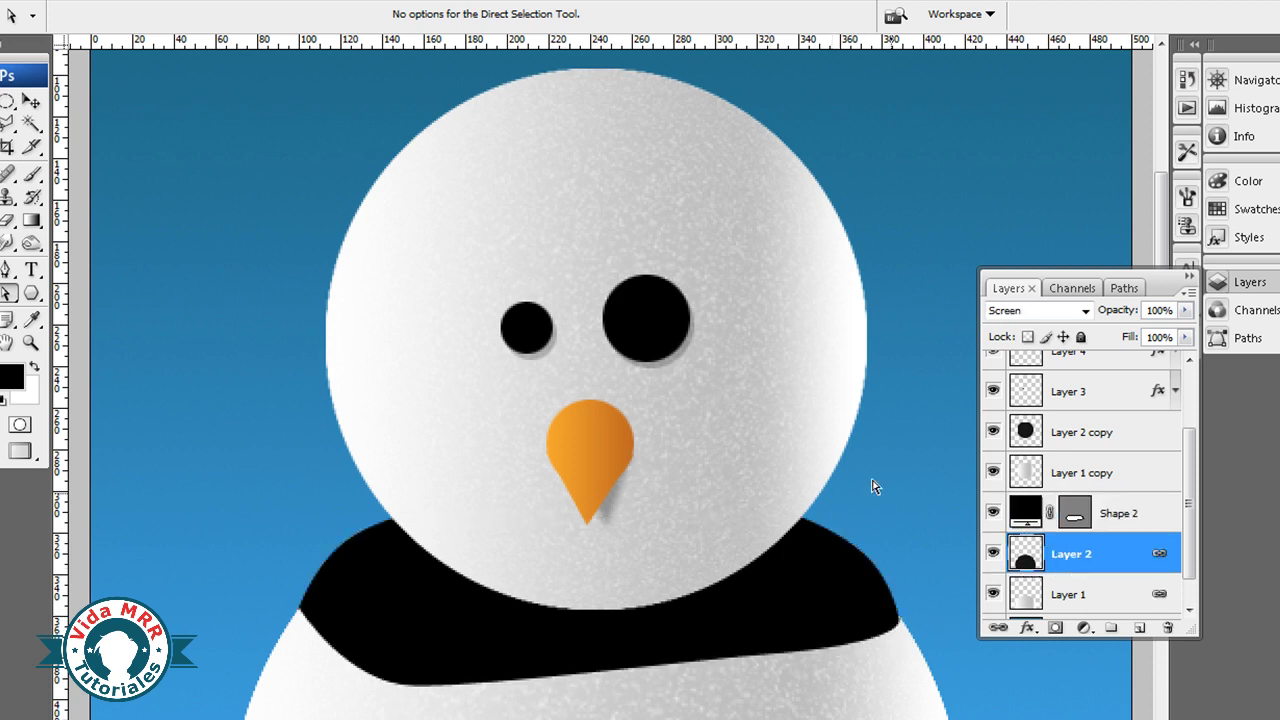
left_click(842, 576)
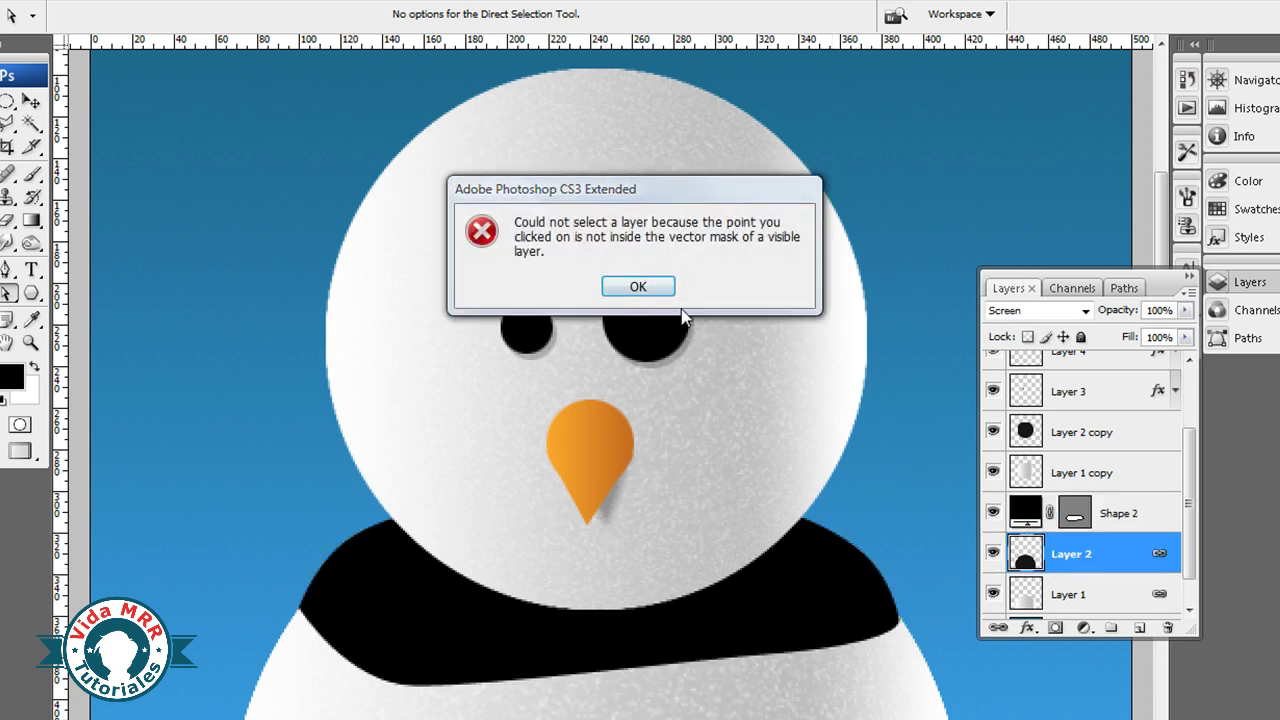
left_click(652, 283)
left_click(652, 285)
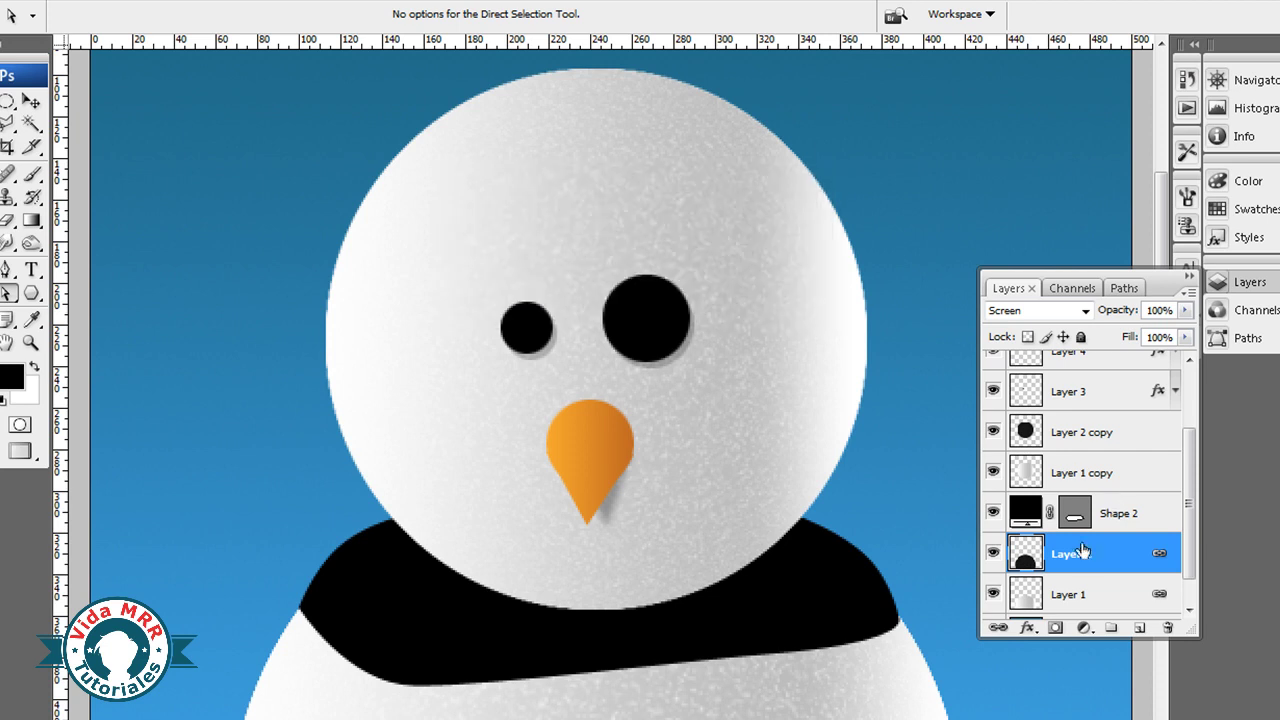
left_click(1139, 627)
left_click(10, 270)
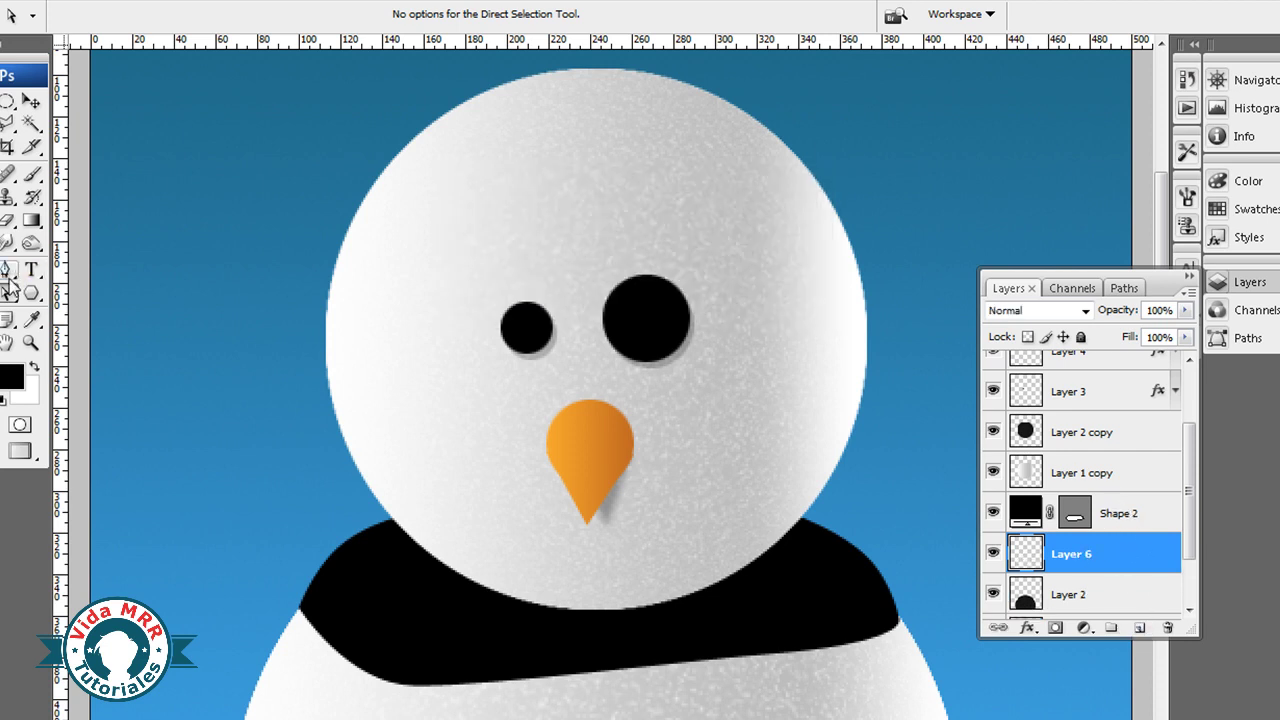
left_click(563, 653)
left_click(944, 706)
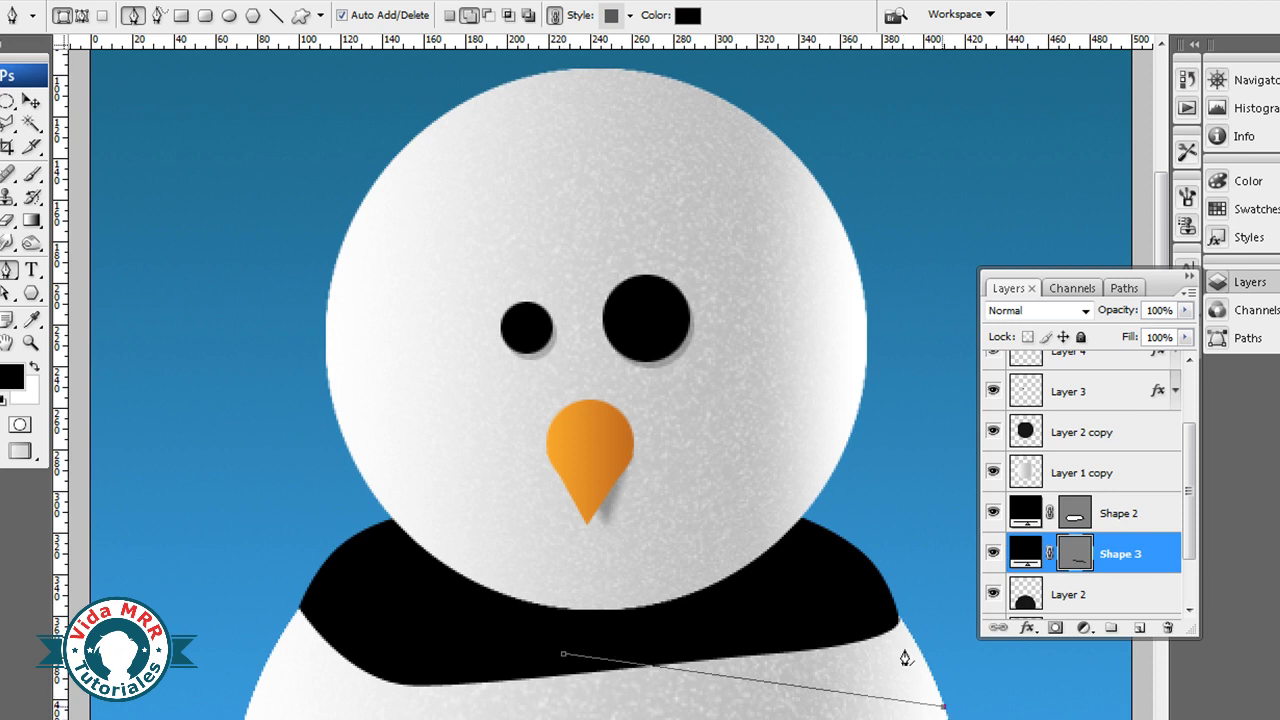
left_click(898, 617)
left_click(564, 656)
Step: Add anchor points to the hanging end's right and lower edges and curve them
key("a")
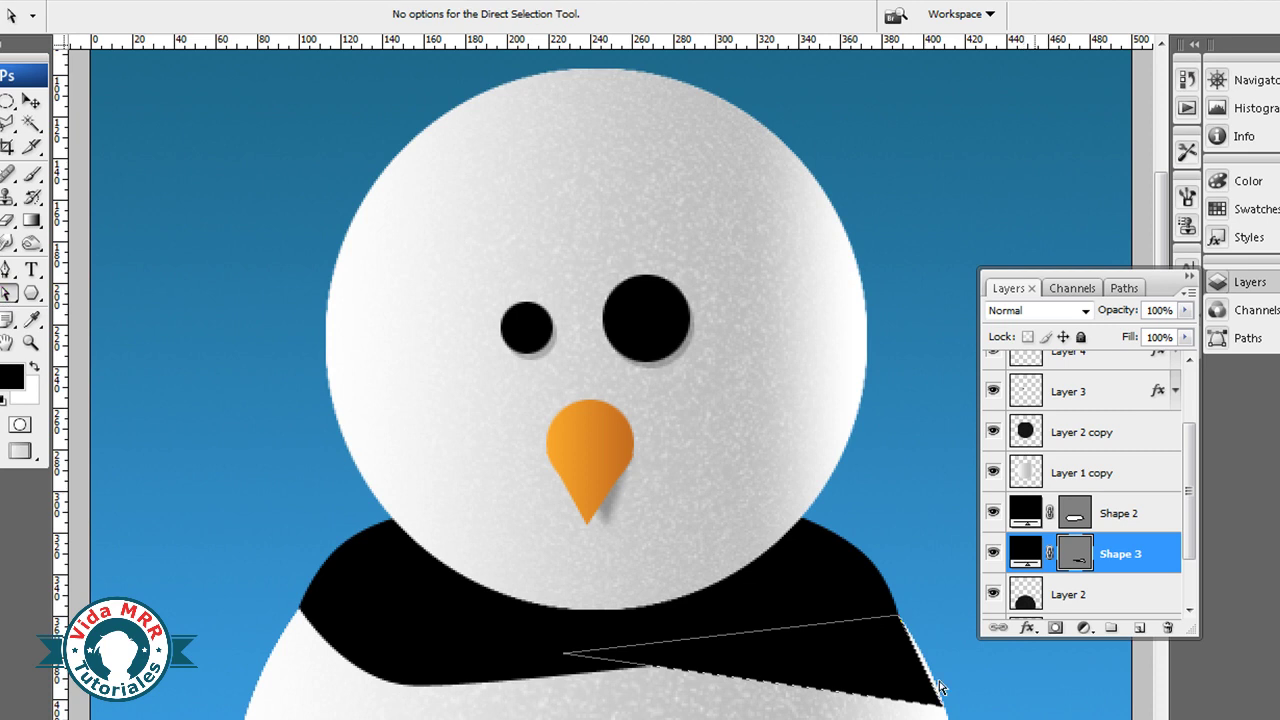
right_click(920, 668)
left_click(938, 425)
left_click_drag(928, 664, 936, 660)
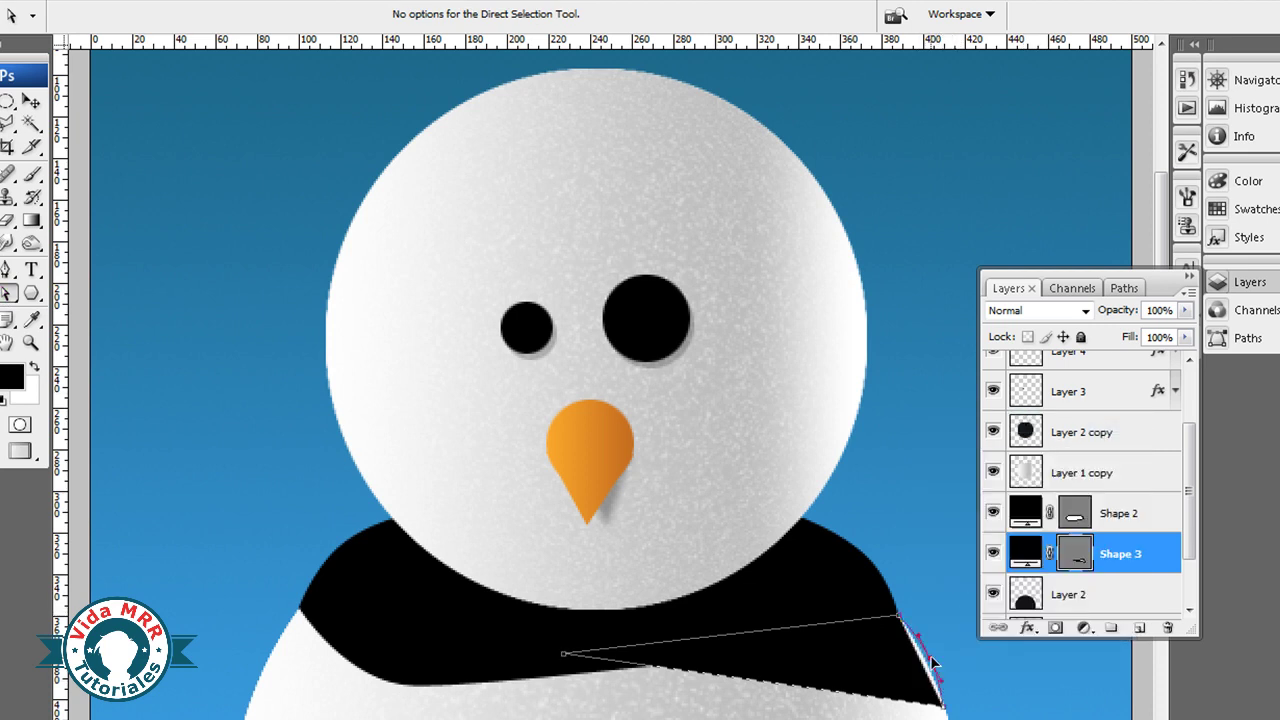
right_click(792, 690)
left_click(876, 440)
left_click(814, 678)
left_click_drag(816, 679, 817, 673)
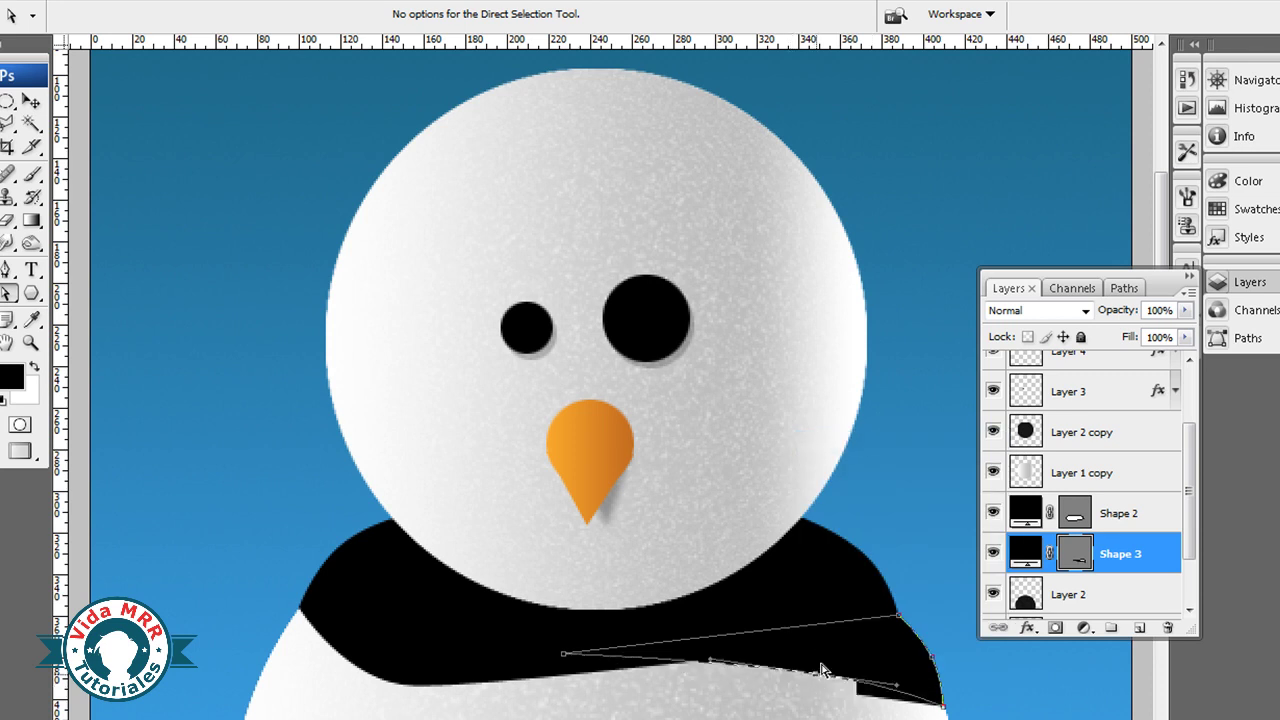
Step: Fill the Shape 2 scarf band with red #c22b2b
left_click(1136, 511)
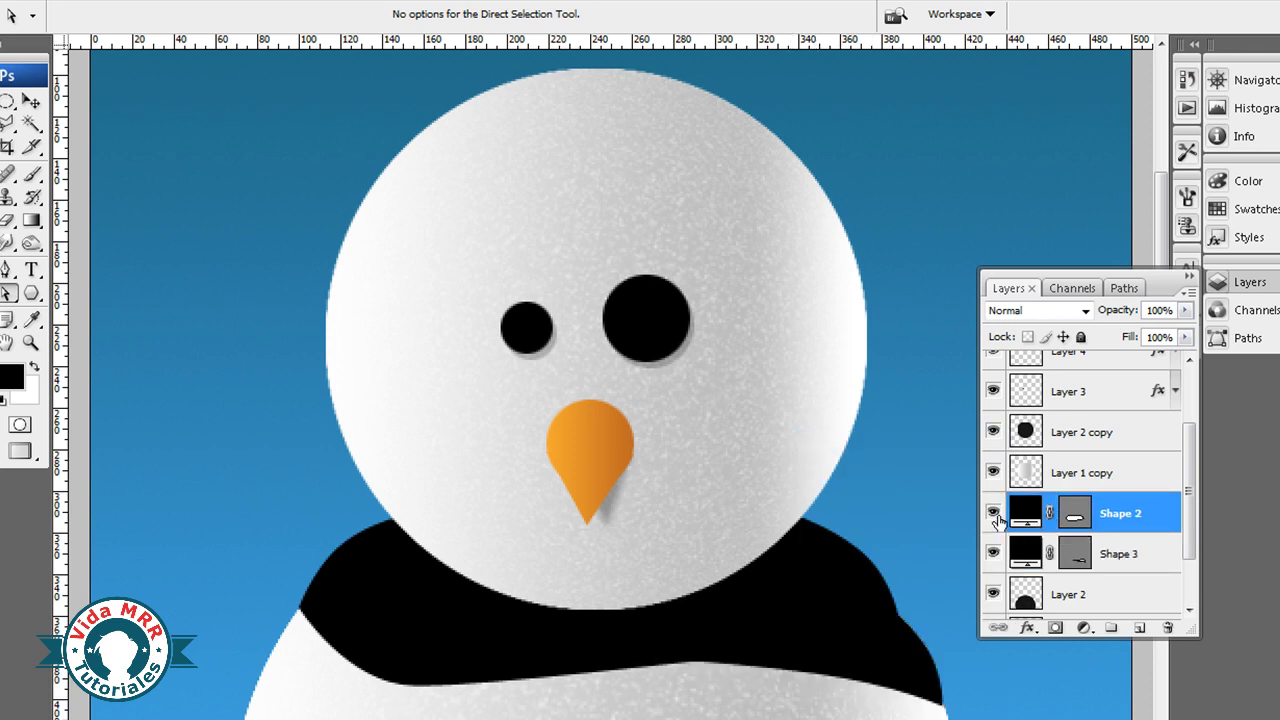
double_click(1027, 515)
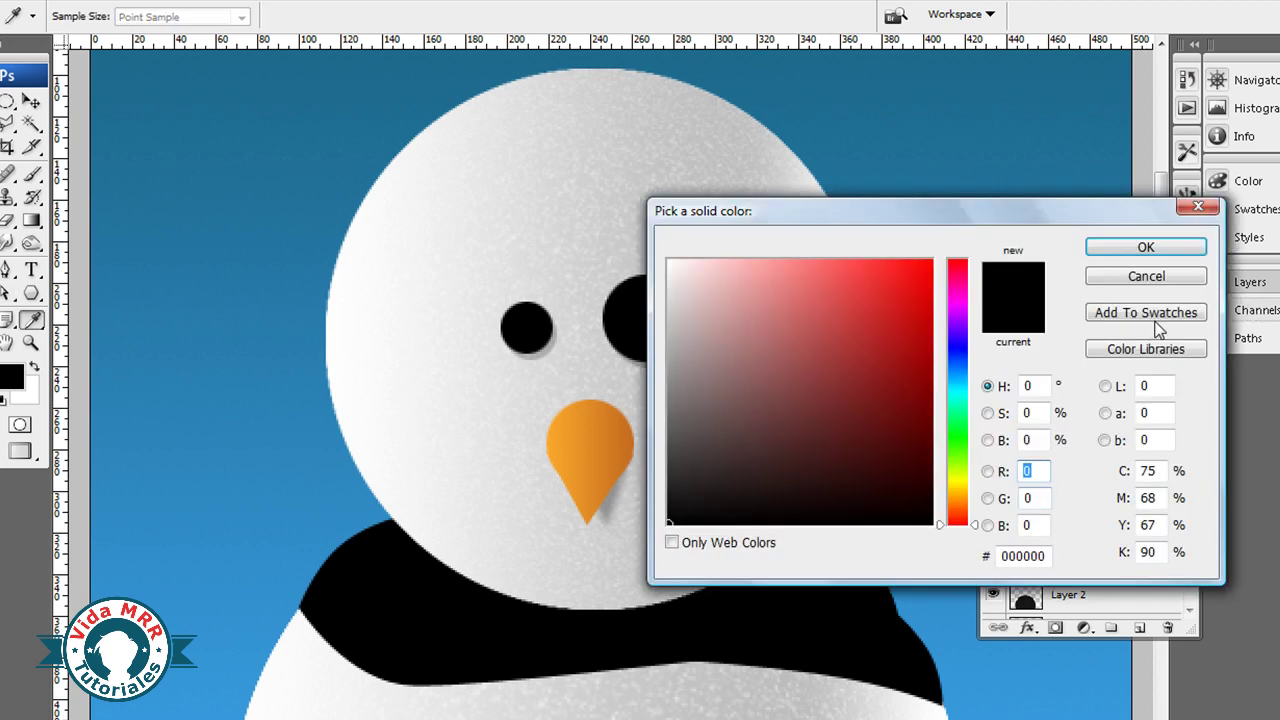
left_click(878, 330)
left_click(874, 323)
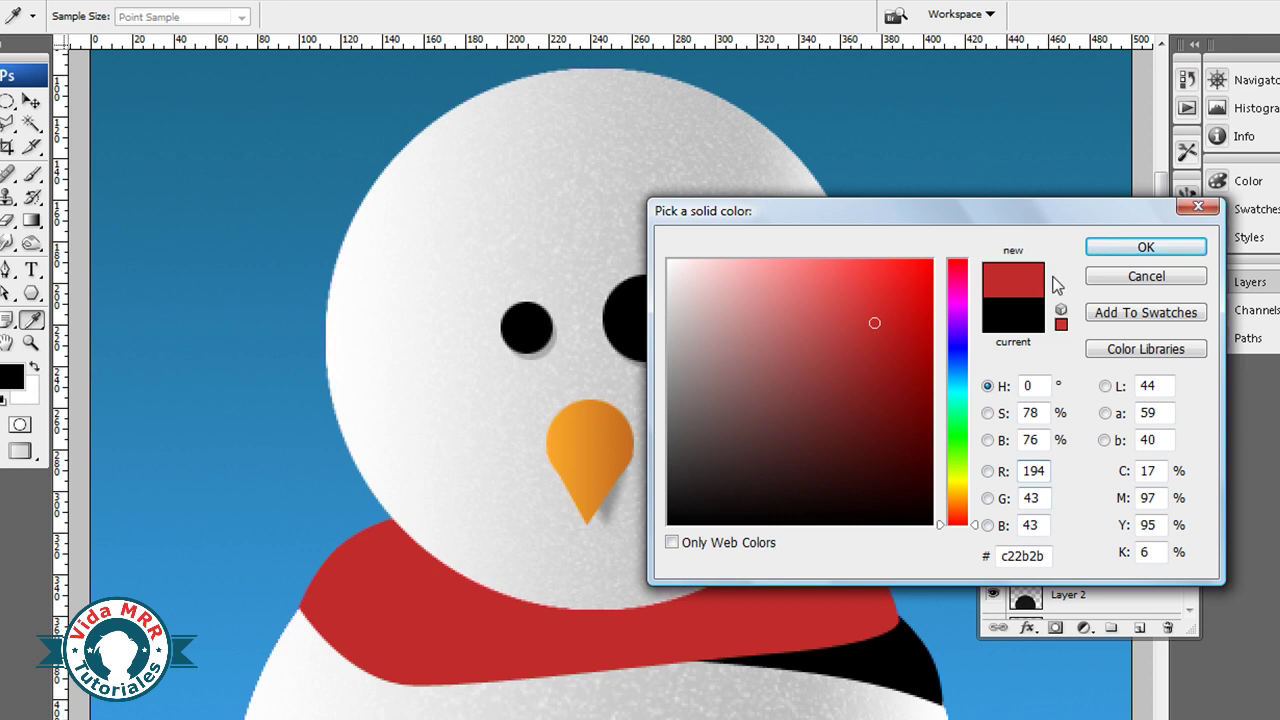
left_click(1147, 248)
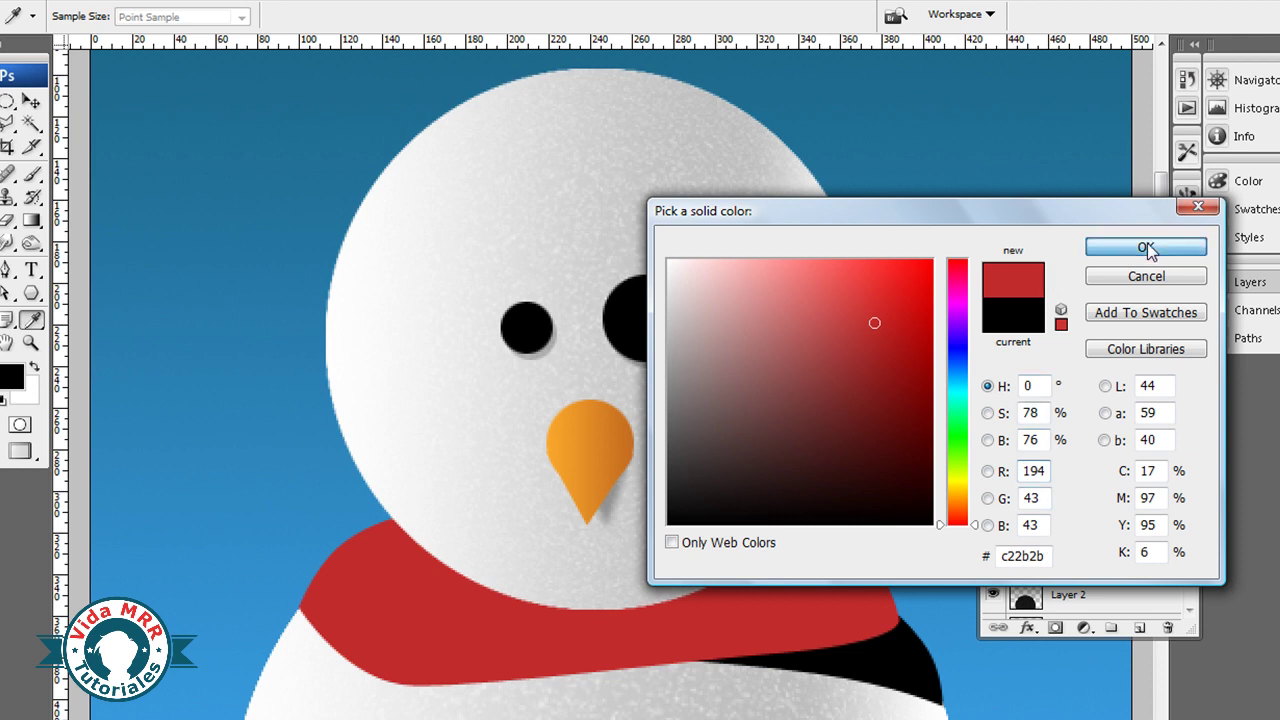
Step: Color the Shape 3 hanging end a darker sampled red, #911c1c
double_click(1030, 552)
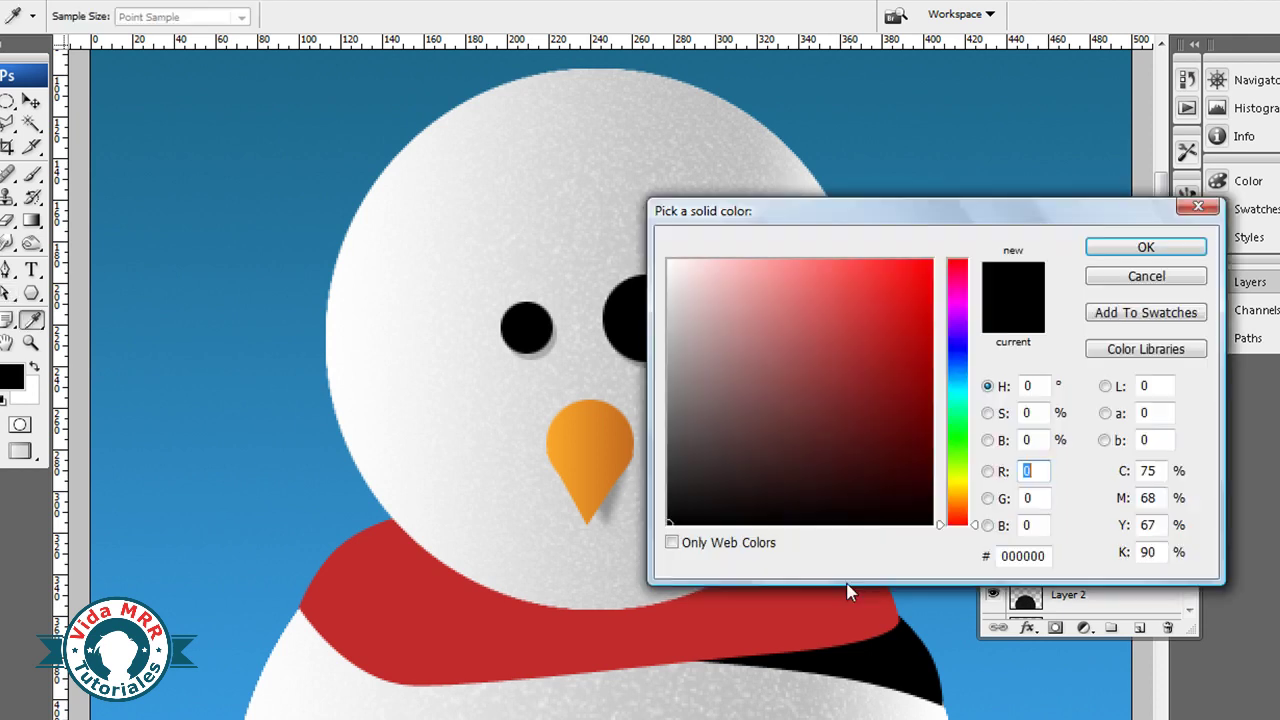
left_click(795, 605)
left_click_drag(884, 363, 881, 374)
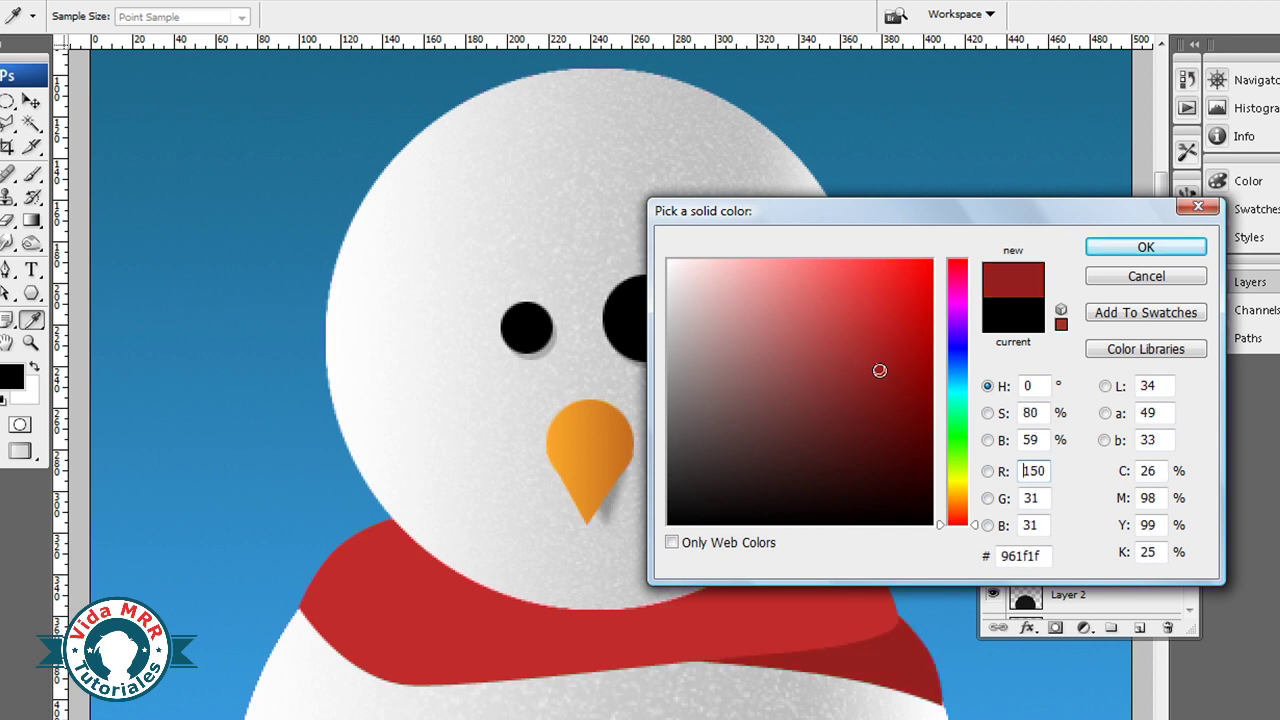
left_click(1149, 255)
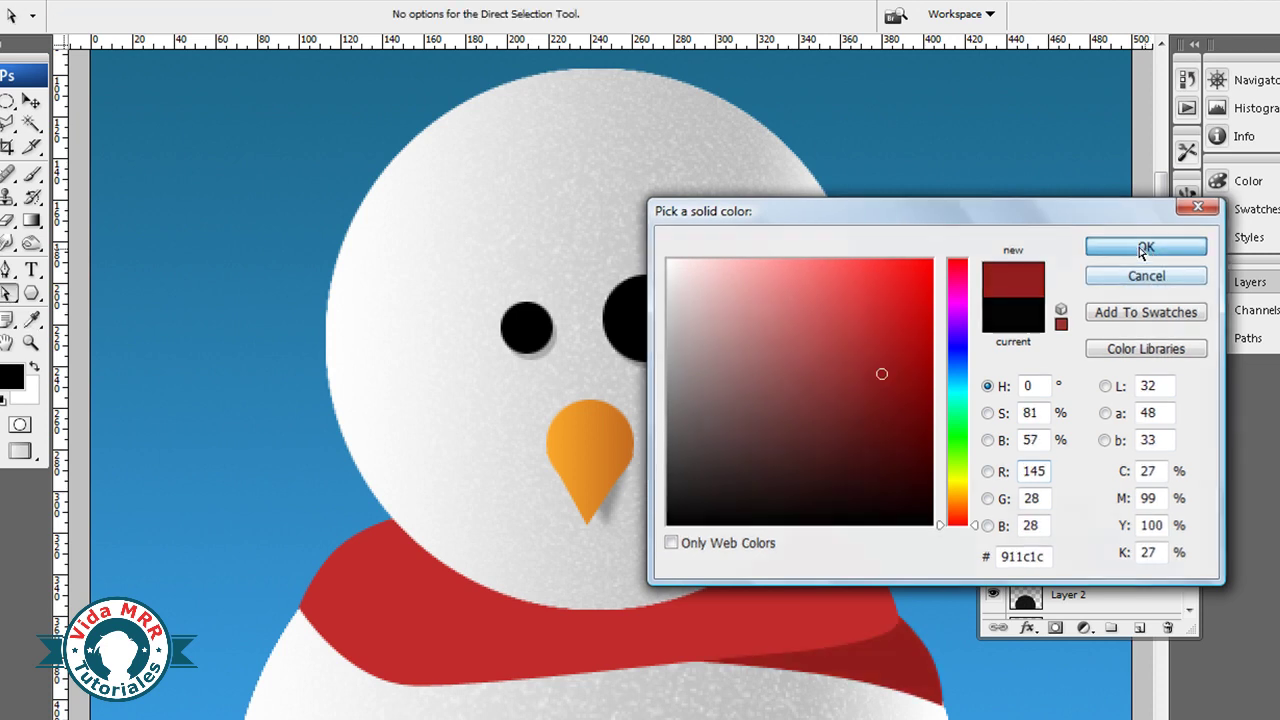
left_click(32, 101)
Step: Zoom in on the snowman's nose and scarf and select the Shape 2 scarf layer
left_click(298, 261)
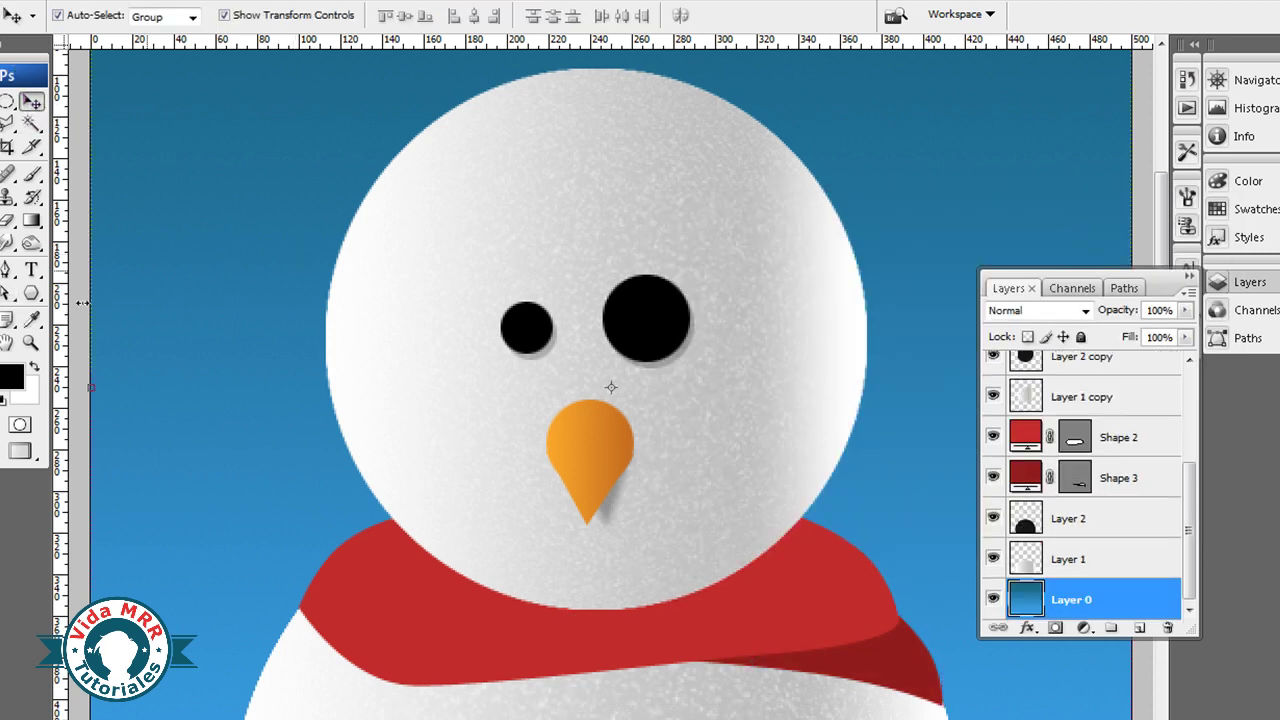
double_click(32, 342)
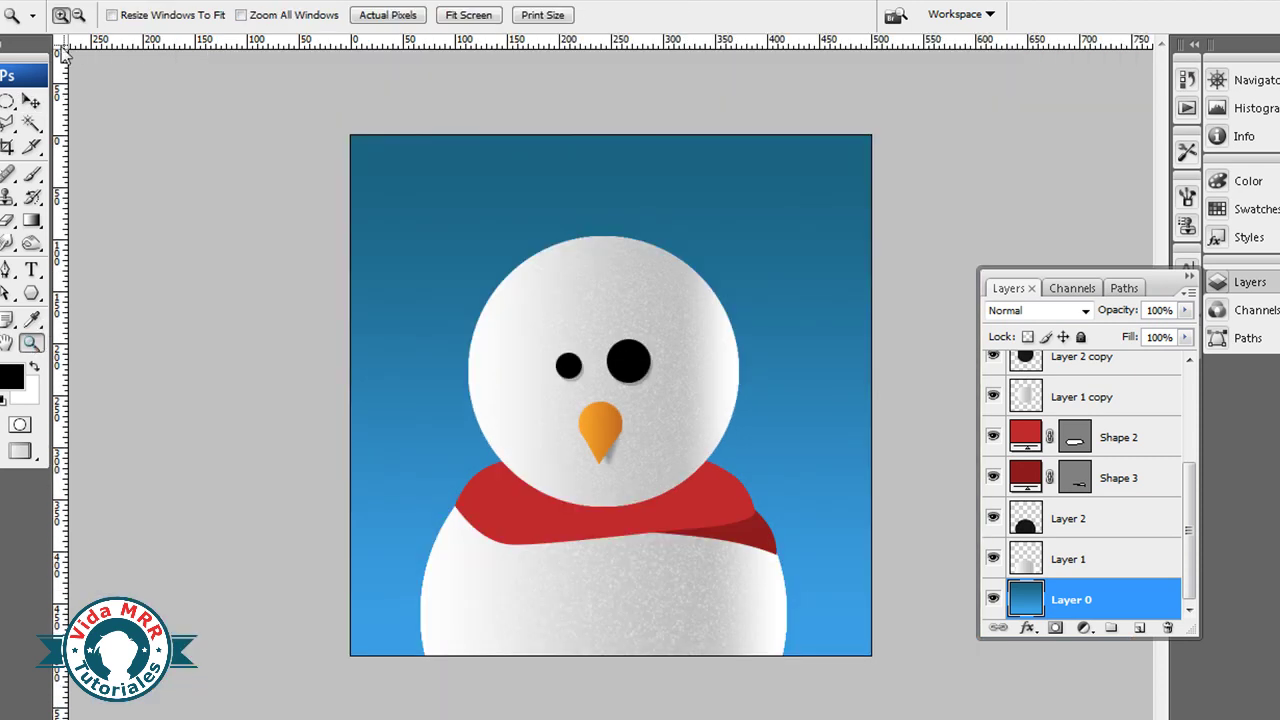
left_click(604, 511)
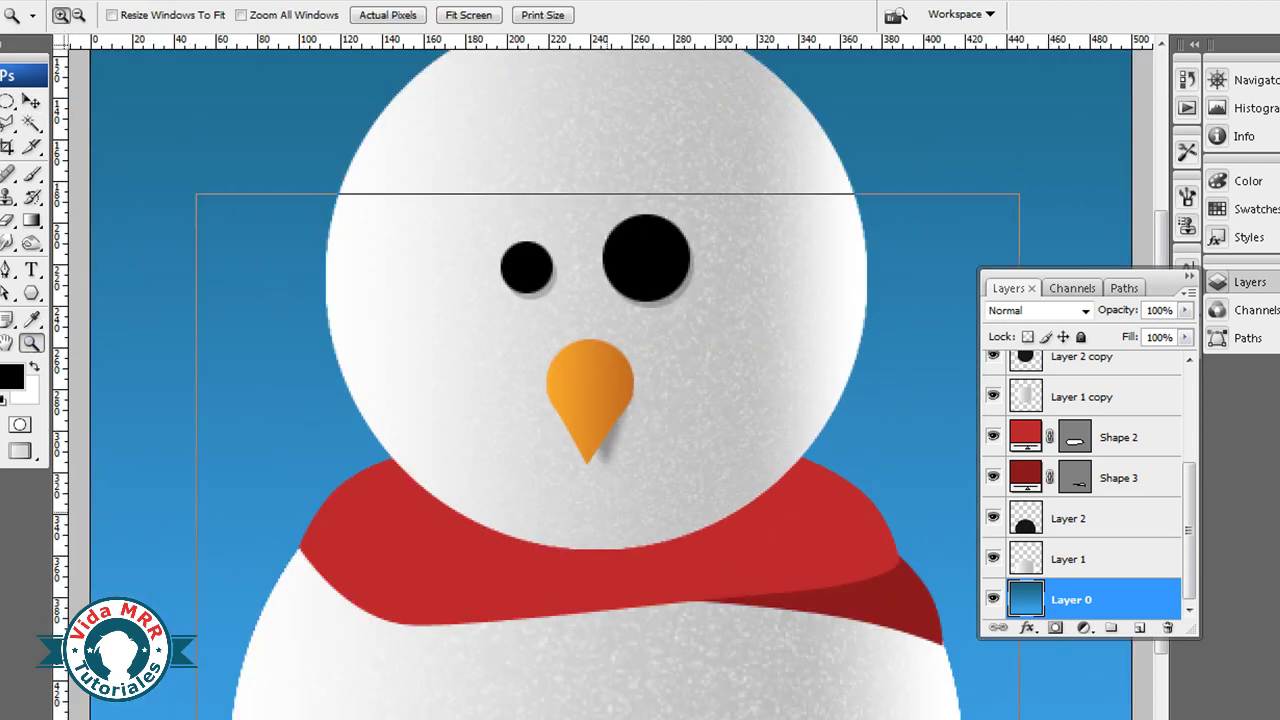
left_click(604, 511)
key("v")
left_click(515, 520)
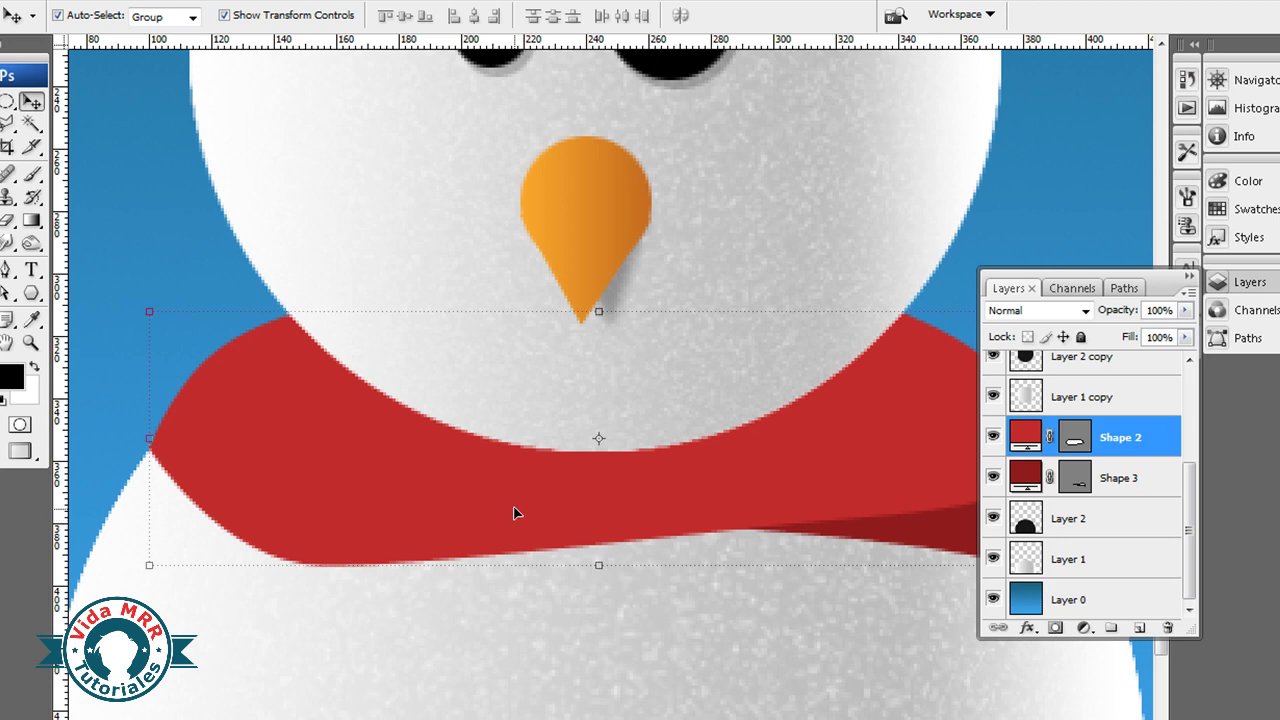
Step: On a new layer, brush a black shadow along the scarf's top edge at 50% opacity
left_click(1138, 628)
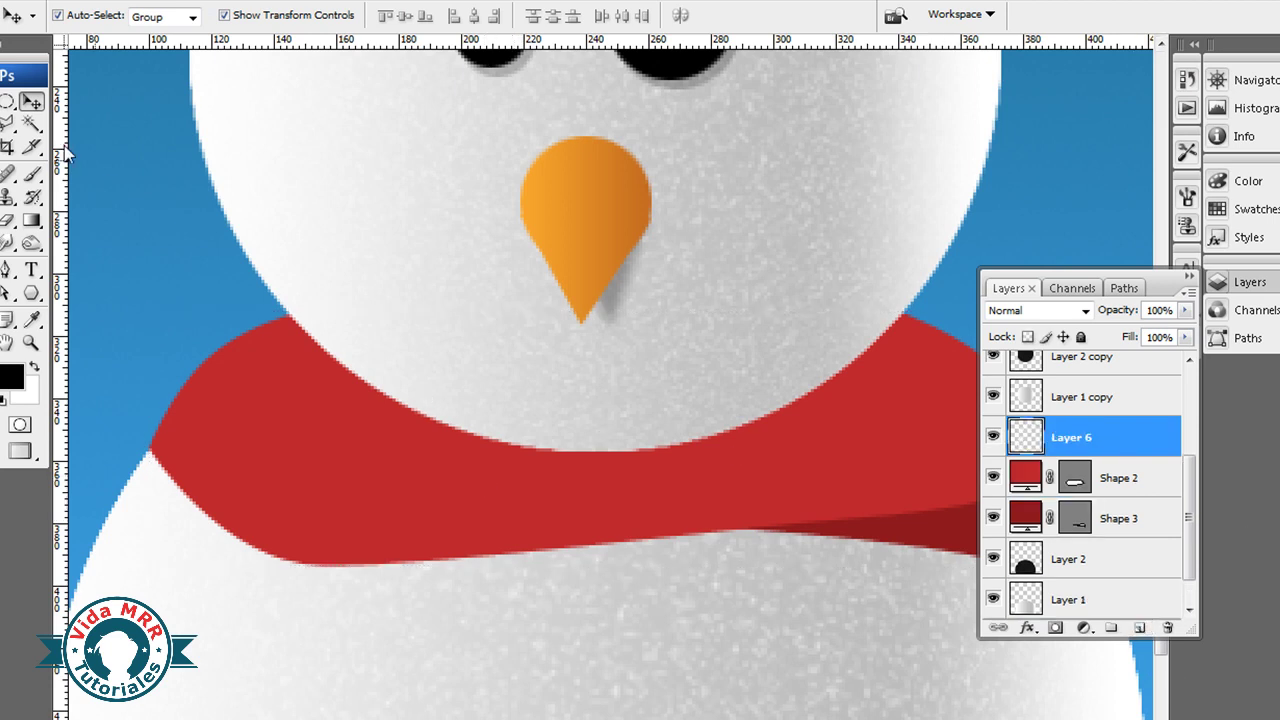
left_click(32, 174)
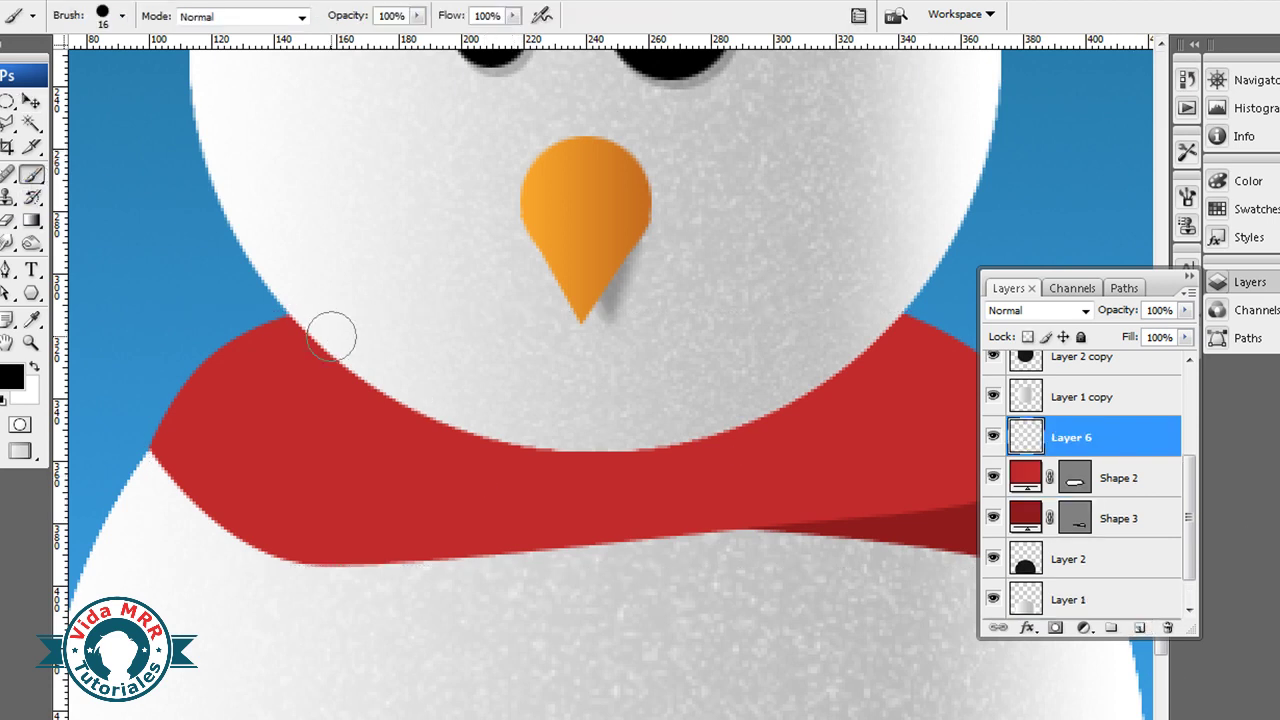
mouse_move(318, 352)
left_mouse_down()
mouse_move(432, 418)
mouse_move(845, 330)
left_mouse_up()
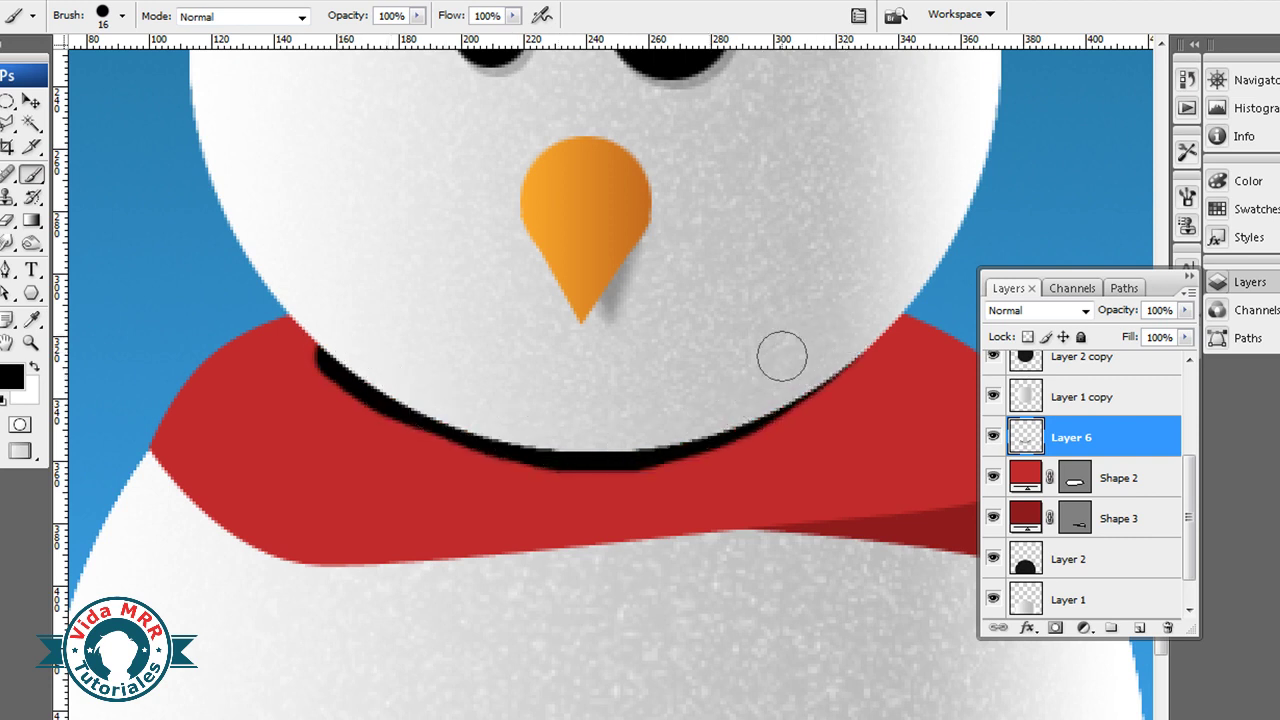
left_click_drag(1118, 312, 1068, 316)
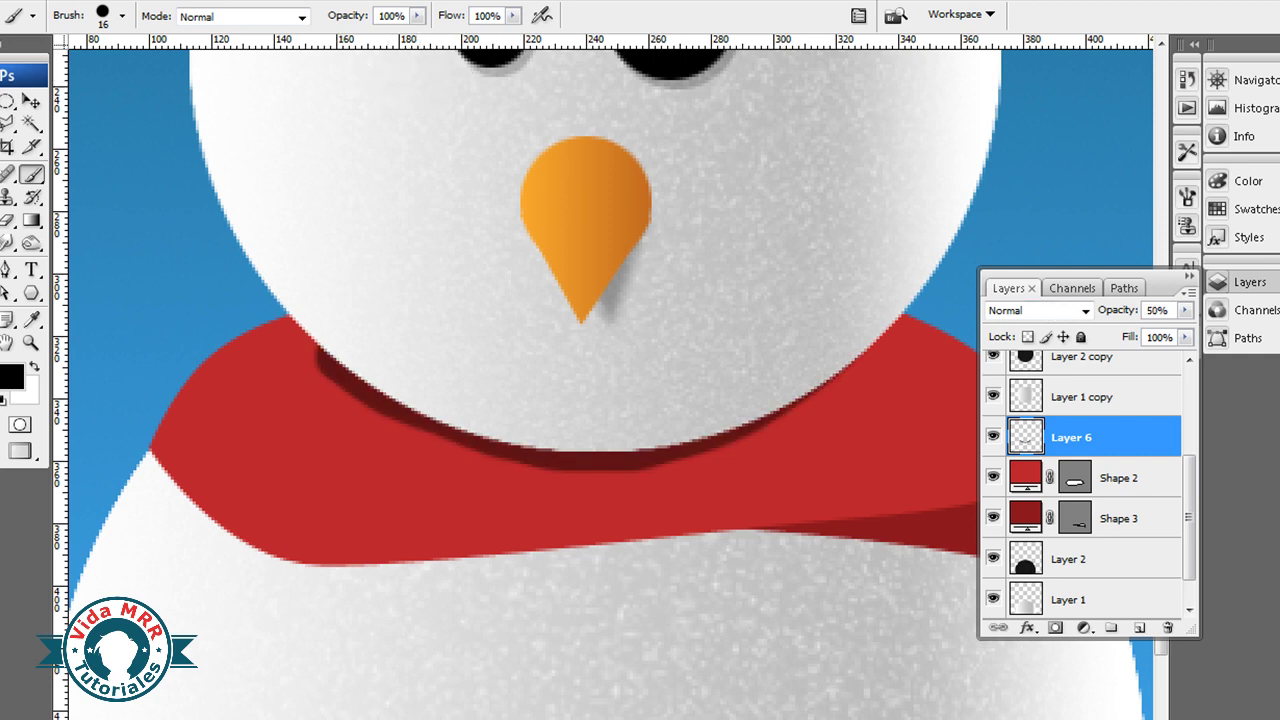
Step: Soften the scarf shadow with a 2.5-pixel Gaussian Blur
key("alt+t")
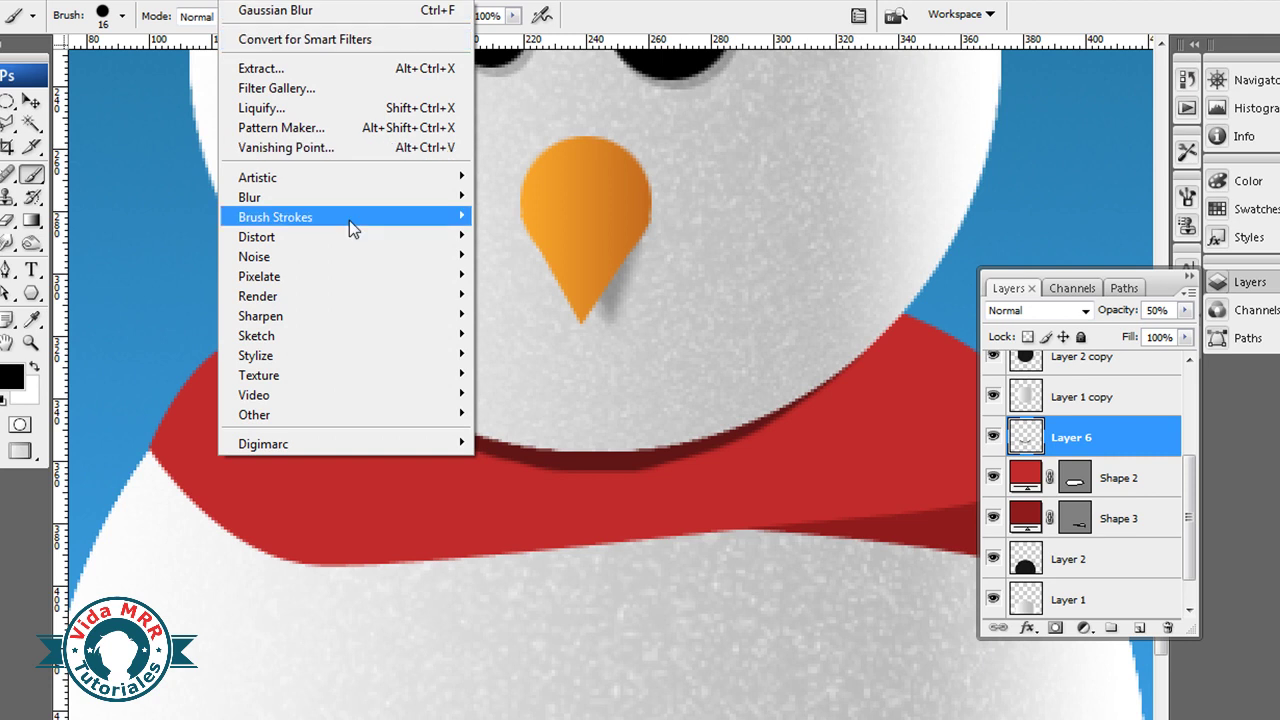
mouse_move(300, 197)
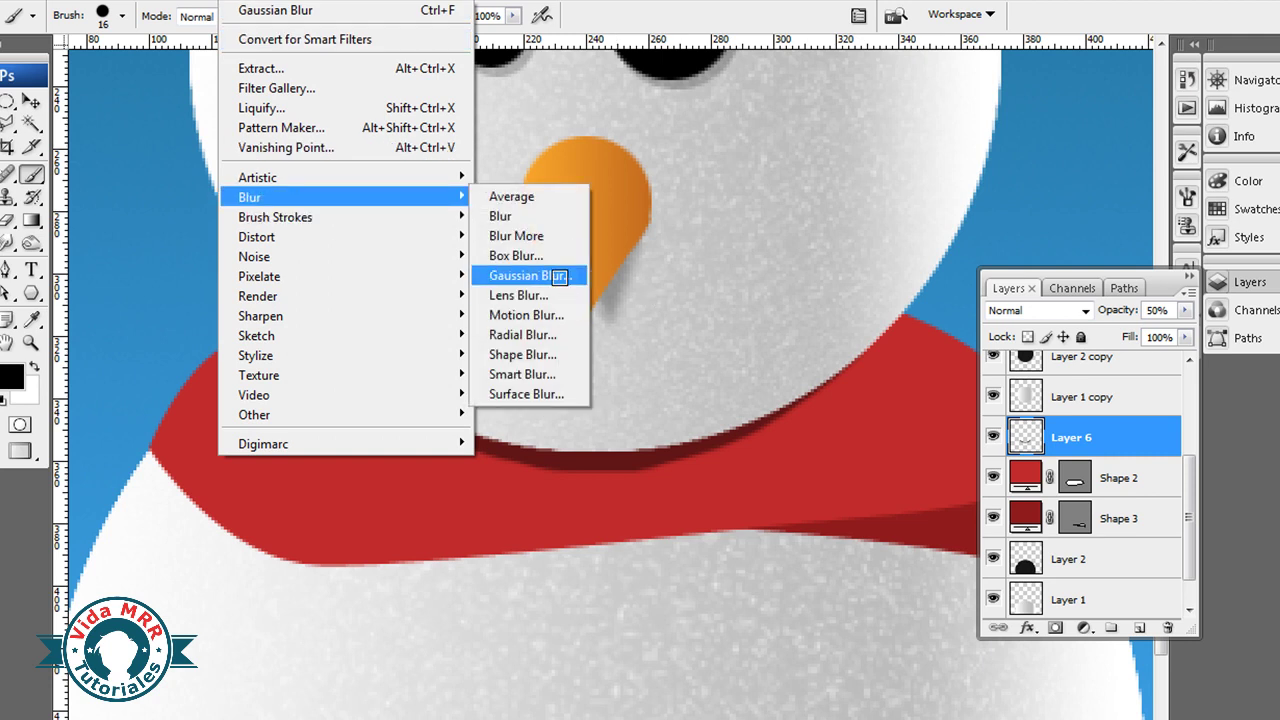
left_click(559, 277)
left_click(814, 405)
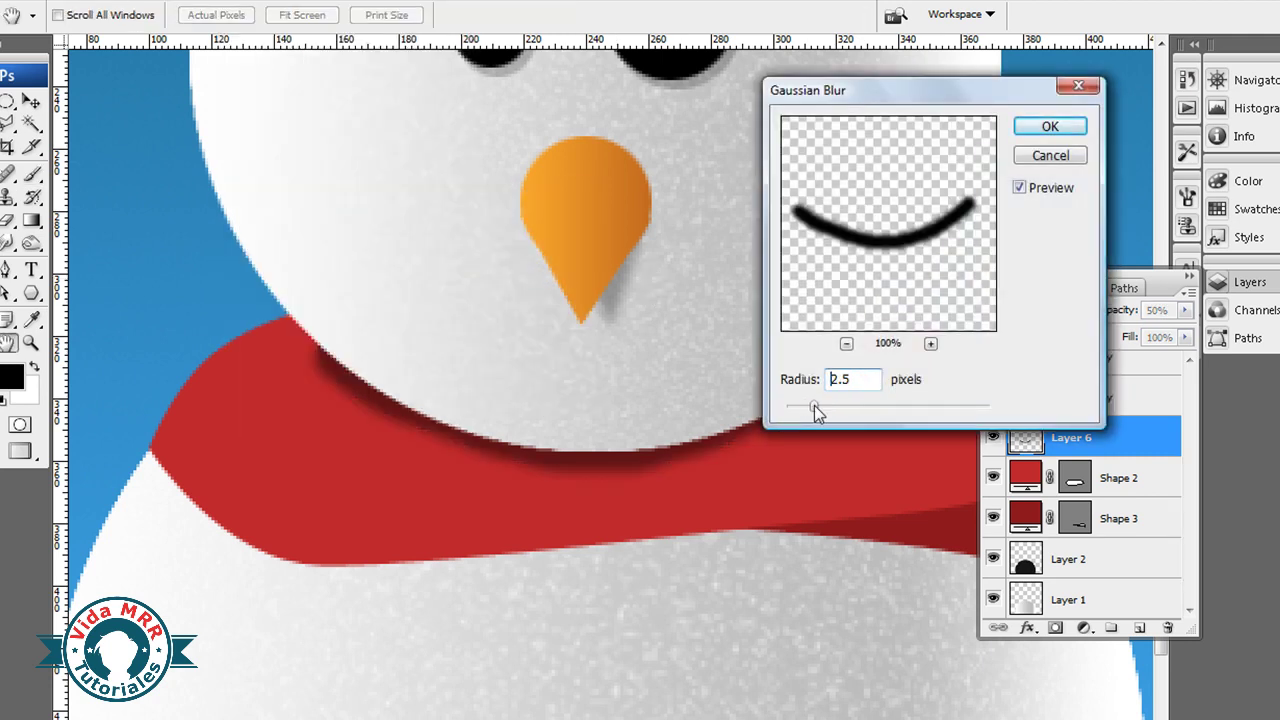
left_click(1046, 130)
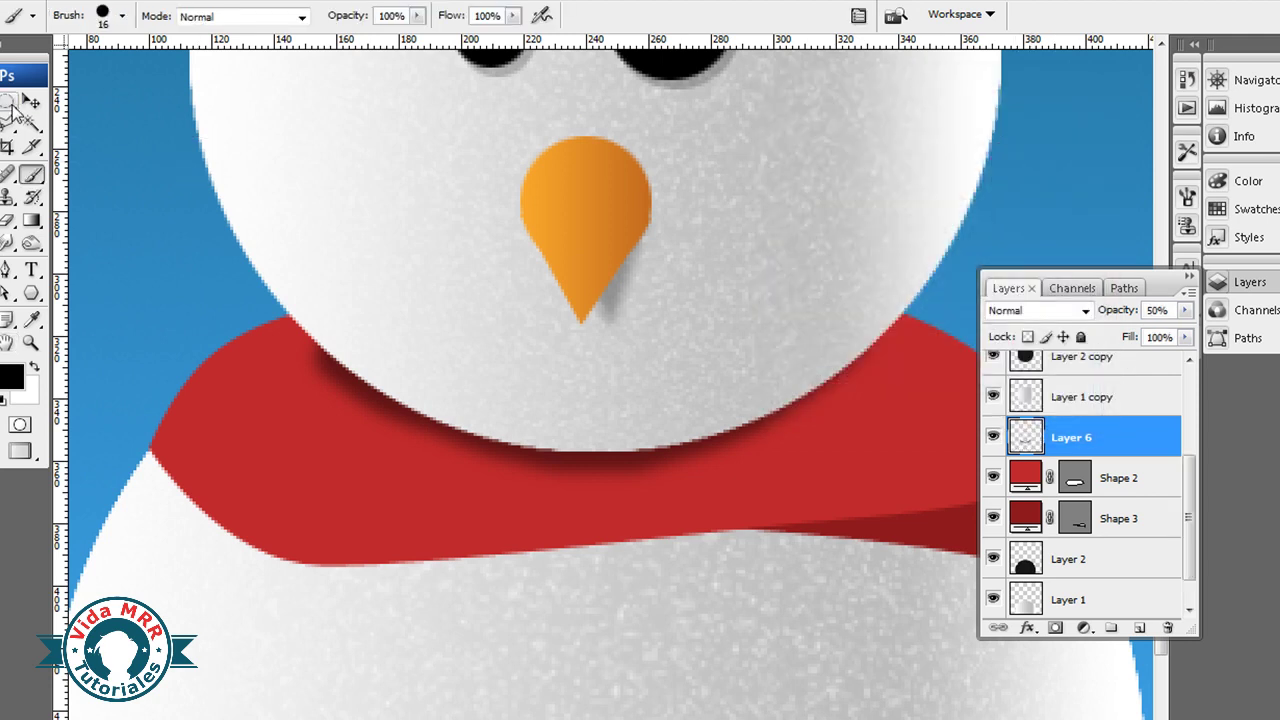
left_click(8, 101)
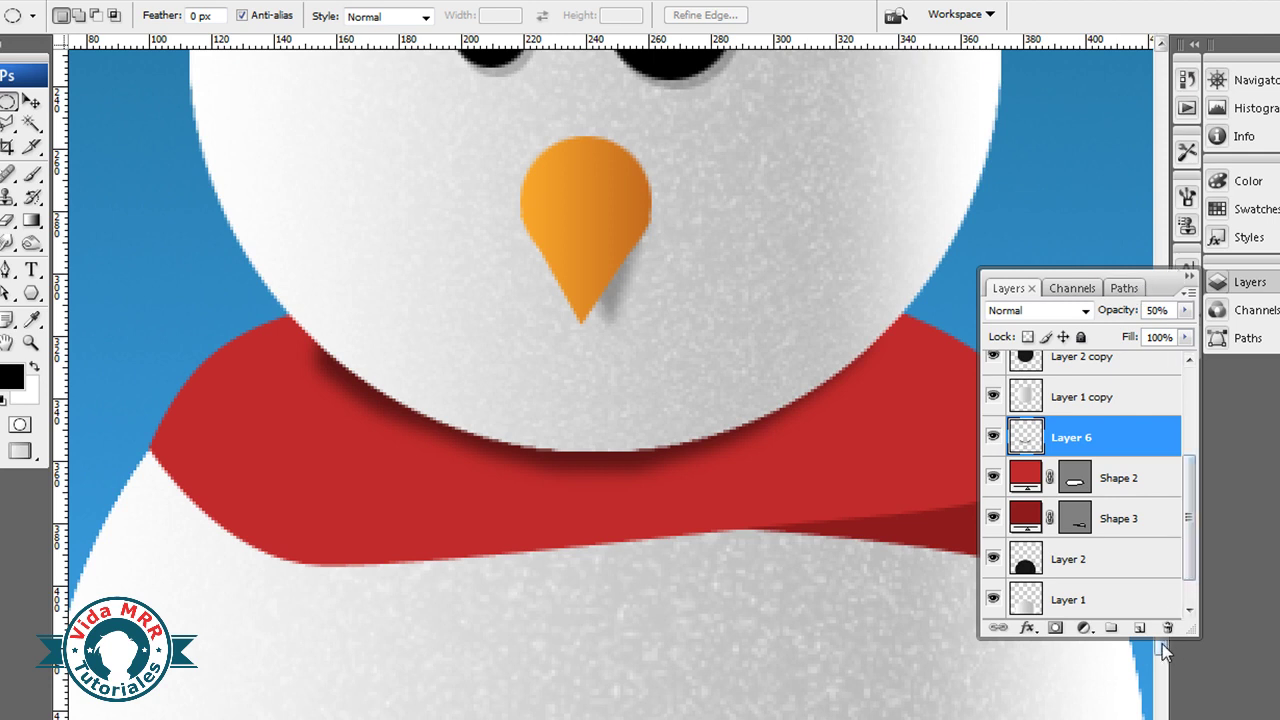
scroll(1162, 644, "up", 1)
scroll(1162, 644, "down", 3)
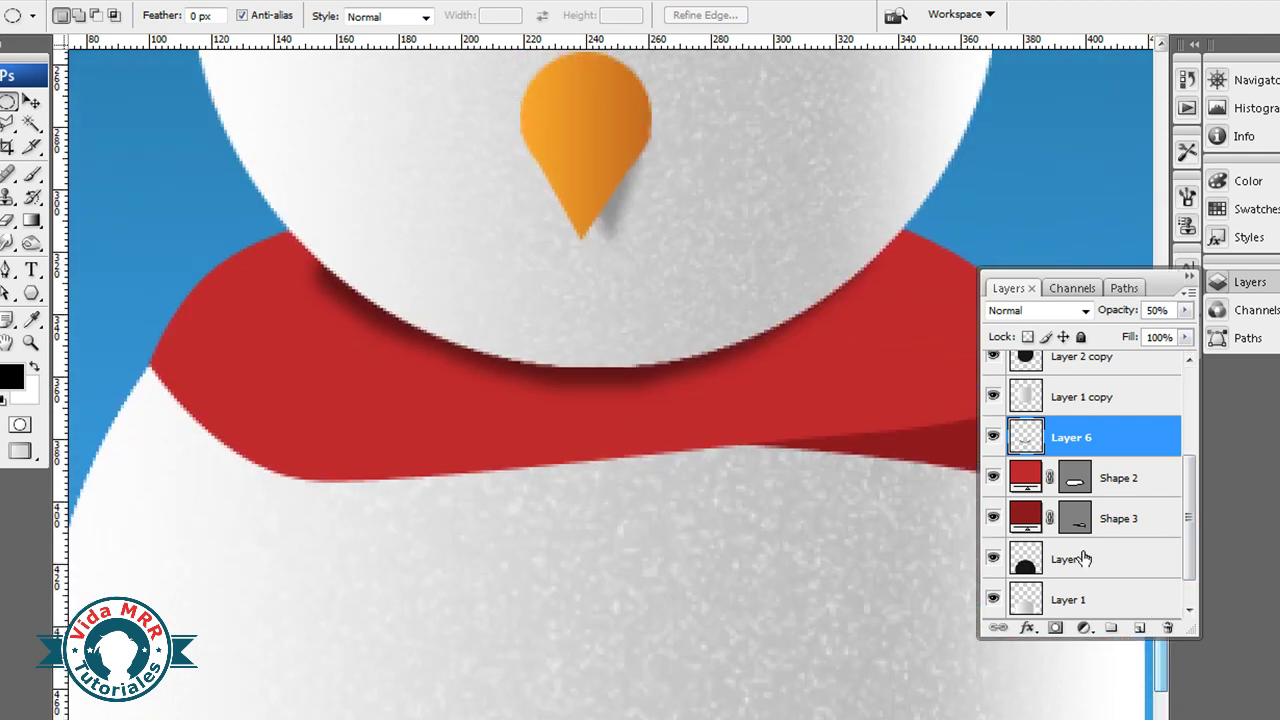
Step: On a new layer above Layer 2, brush a black shadow under the scarf at 49% opacity
left_click(1084, 558)
left_click(1138, 627)
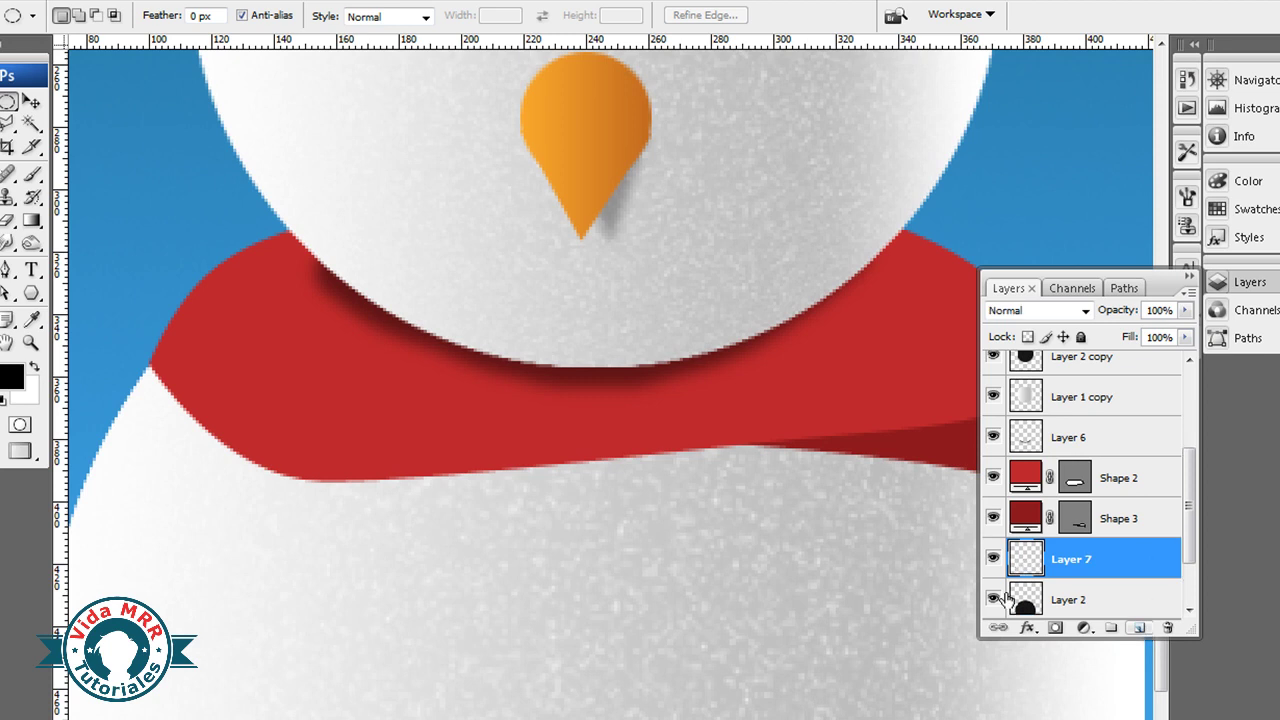
left_click(32, 174)
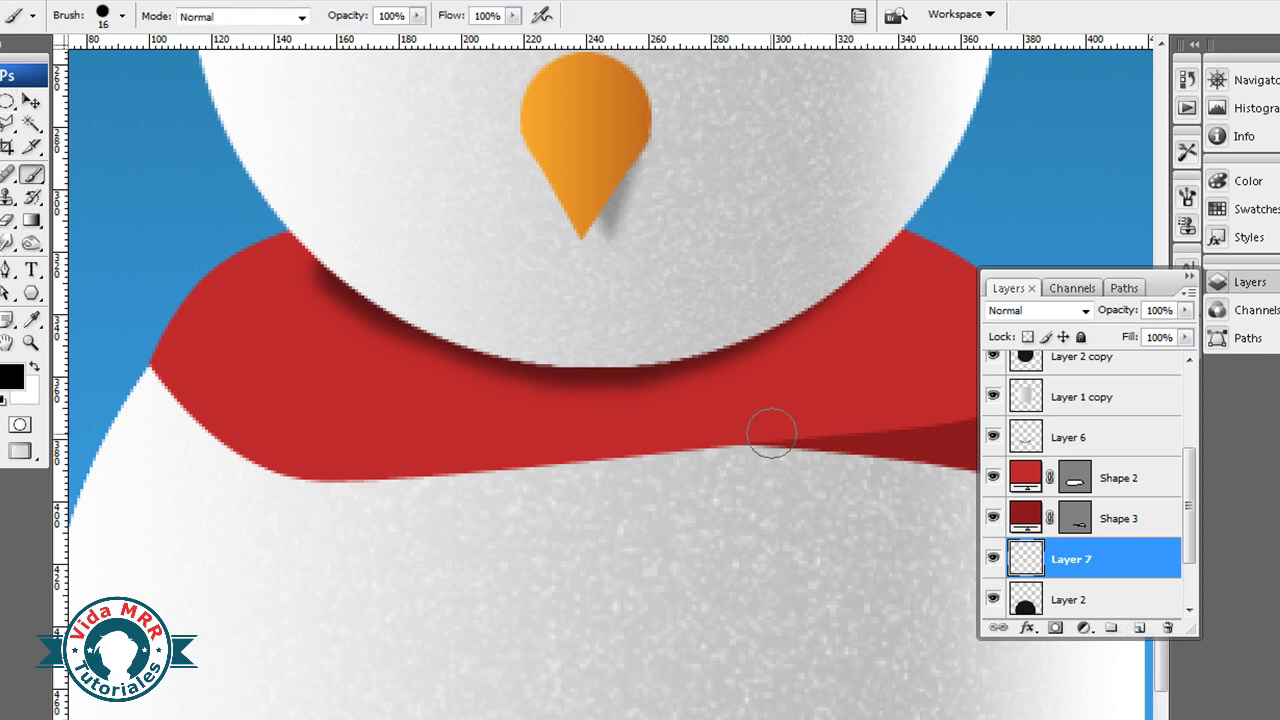
mouse_move(700, 452)
left_mouse_down()
mouse_move(877, 425)
mouse_move(682, 415)
left_mouse_up()
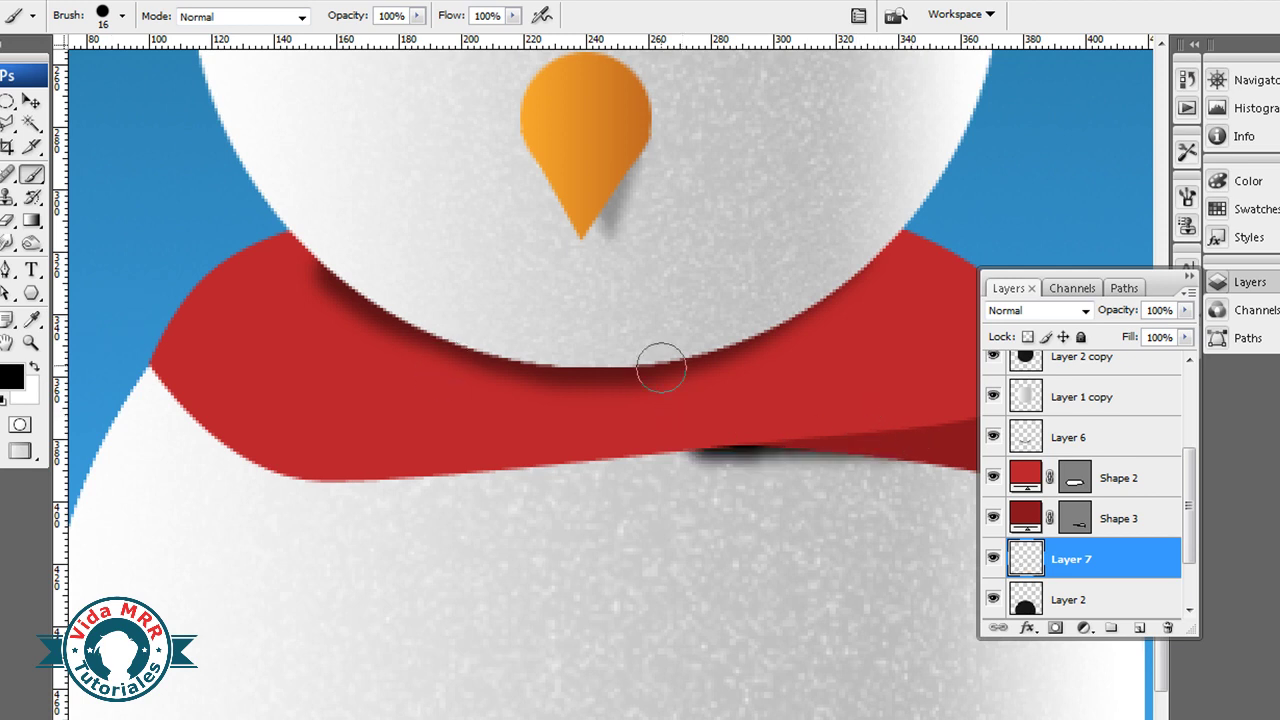
mouse_move(1120, 312)
left_mouse_down()
mouse_move(1070, 316)
mouse_move(1107, 314)
left_mouse_up()
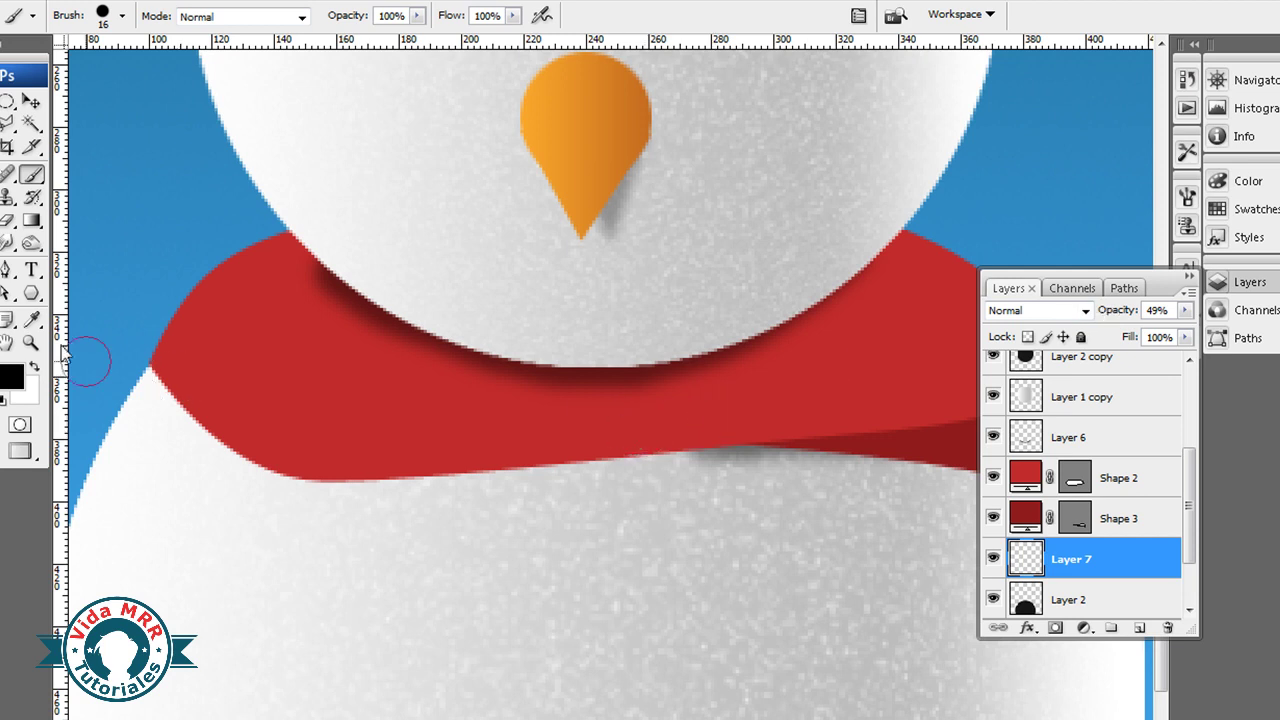
double_click(28, 344)
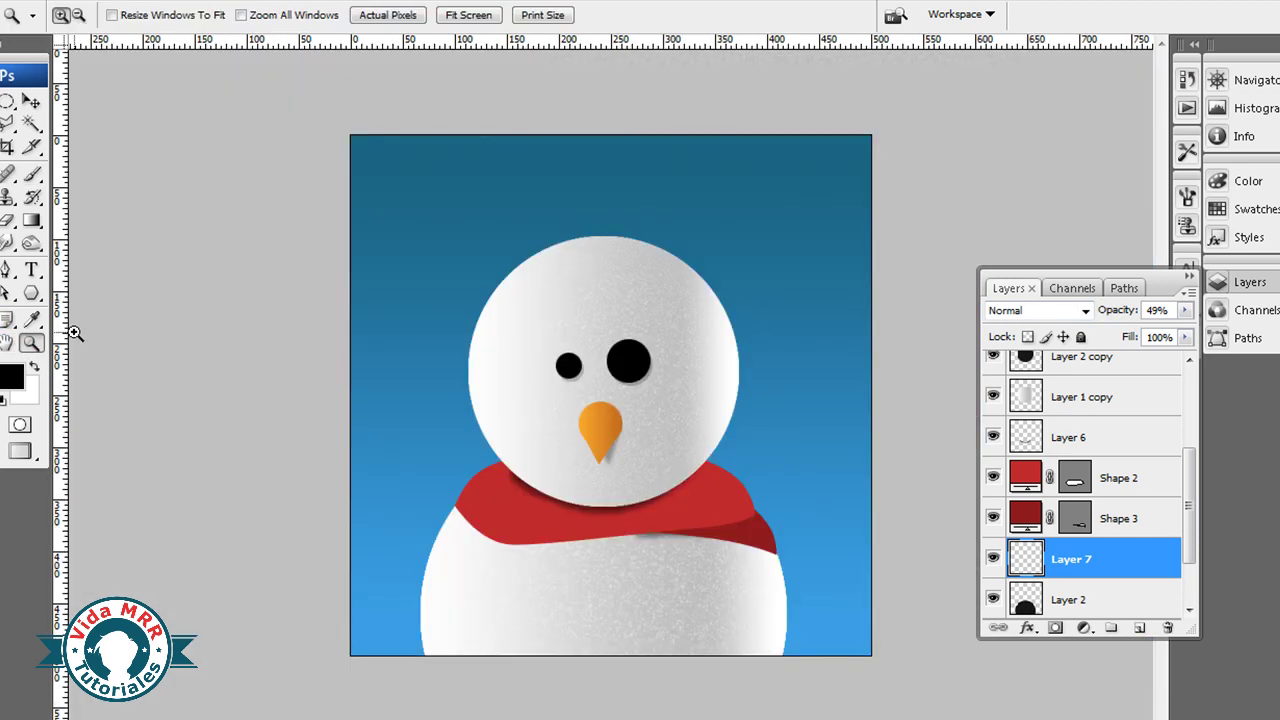
left_click(31, 102)
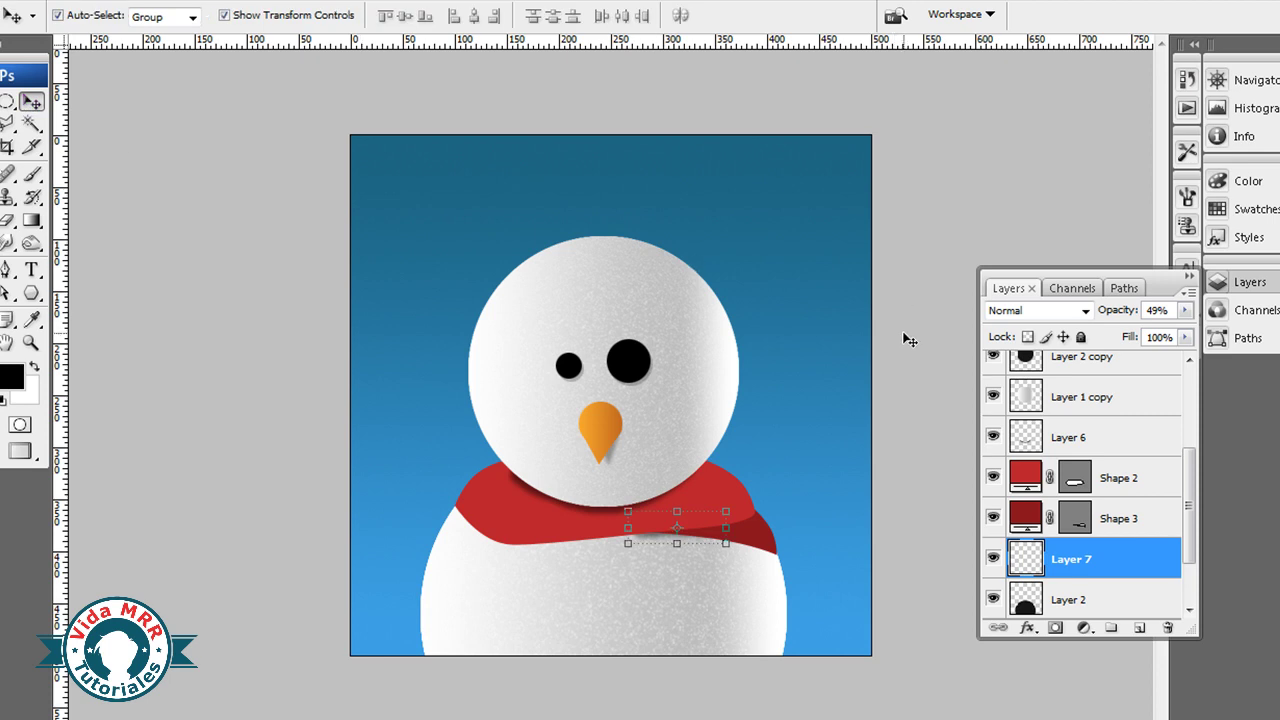
key("alt+comma")
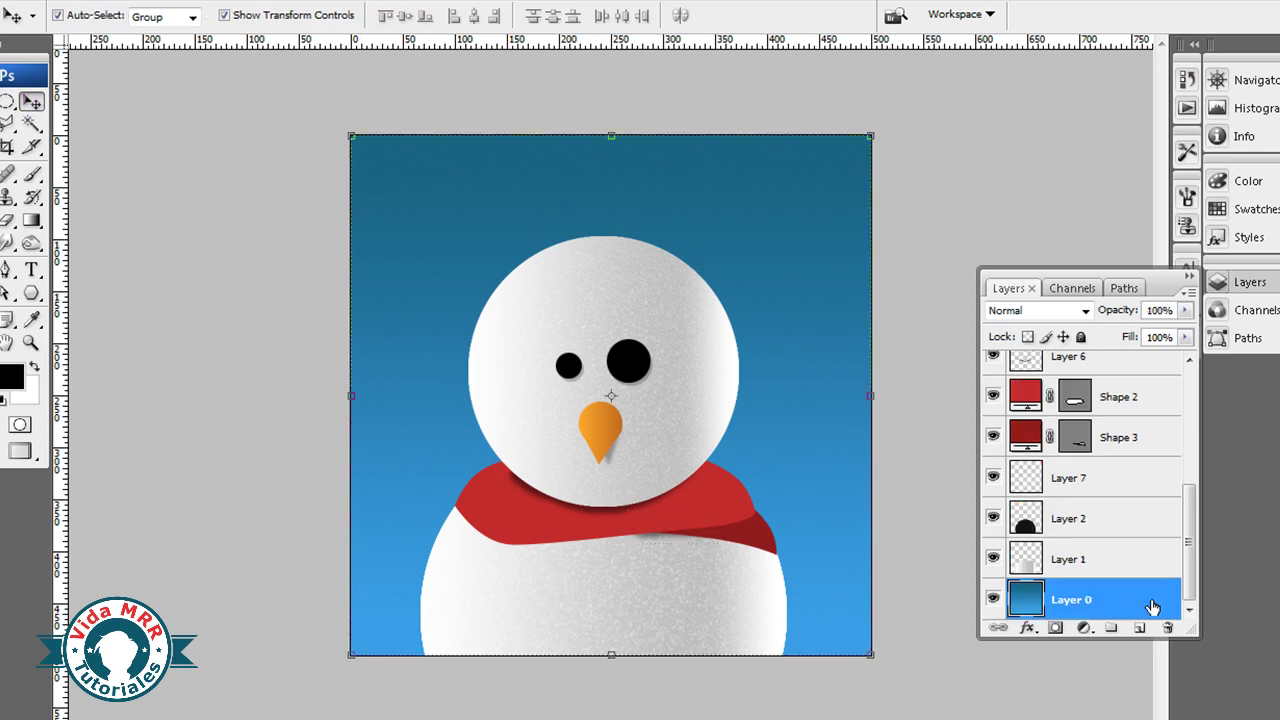
Step: Add a new layer above the background and pick the Brush tool with white paint
left_click(1141, 629)
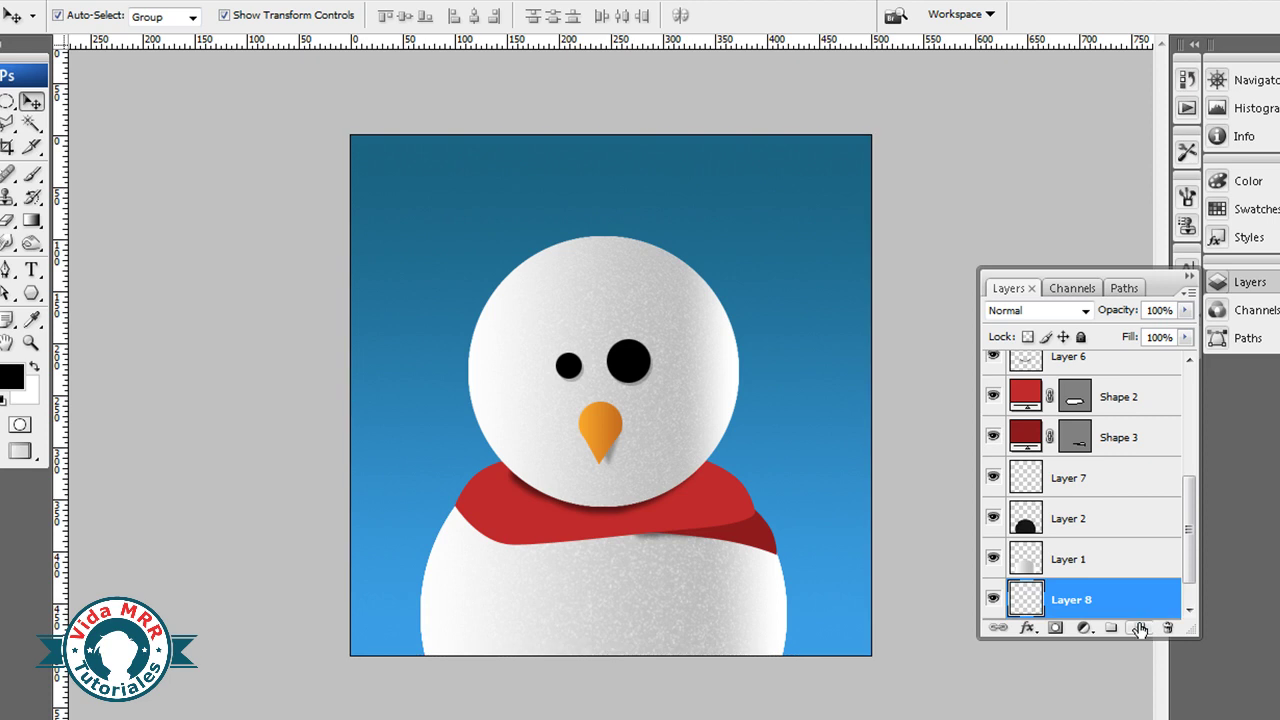
left_click(31, 178)
scroll(990, 600, "down", 1)
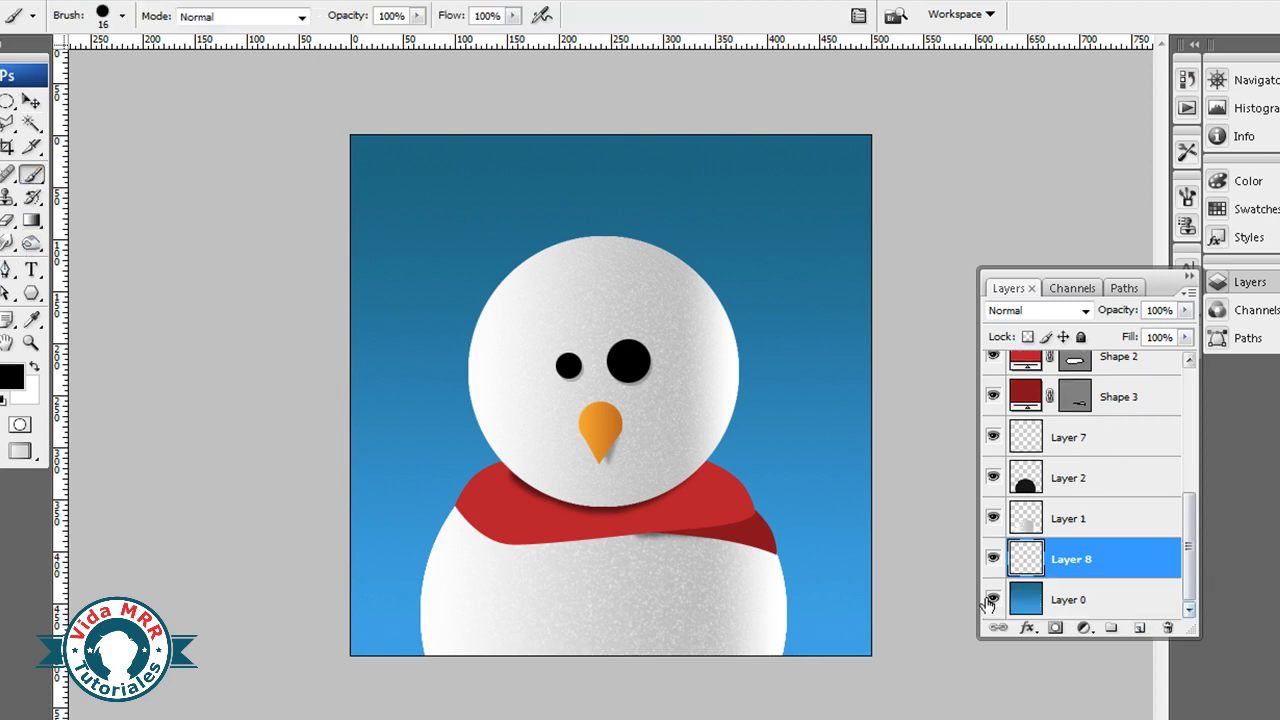
left_click(34, 367)
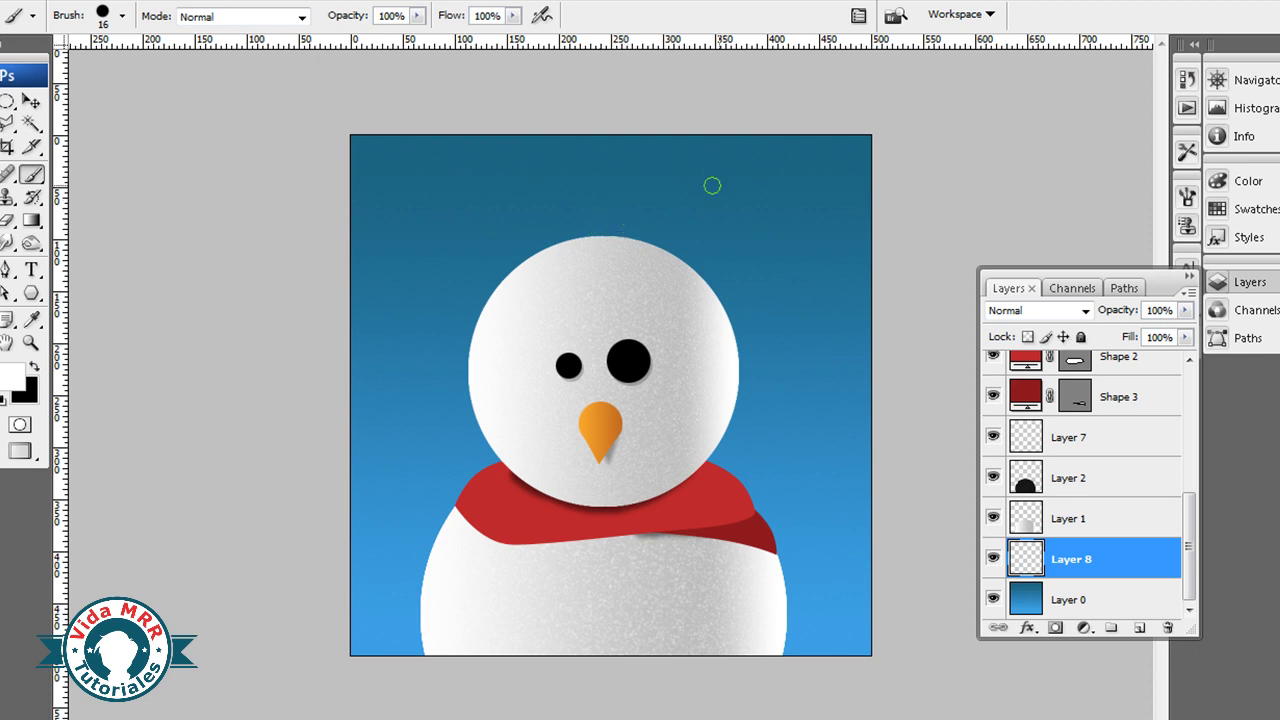
left_click(1187, 152)
left_click(1190, 195)
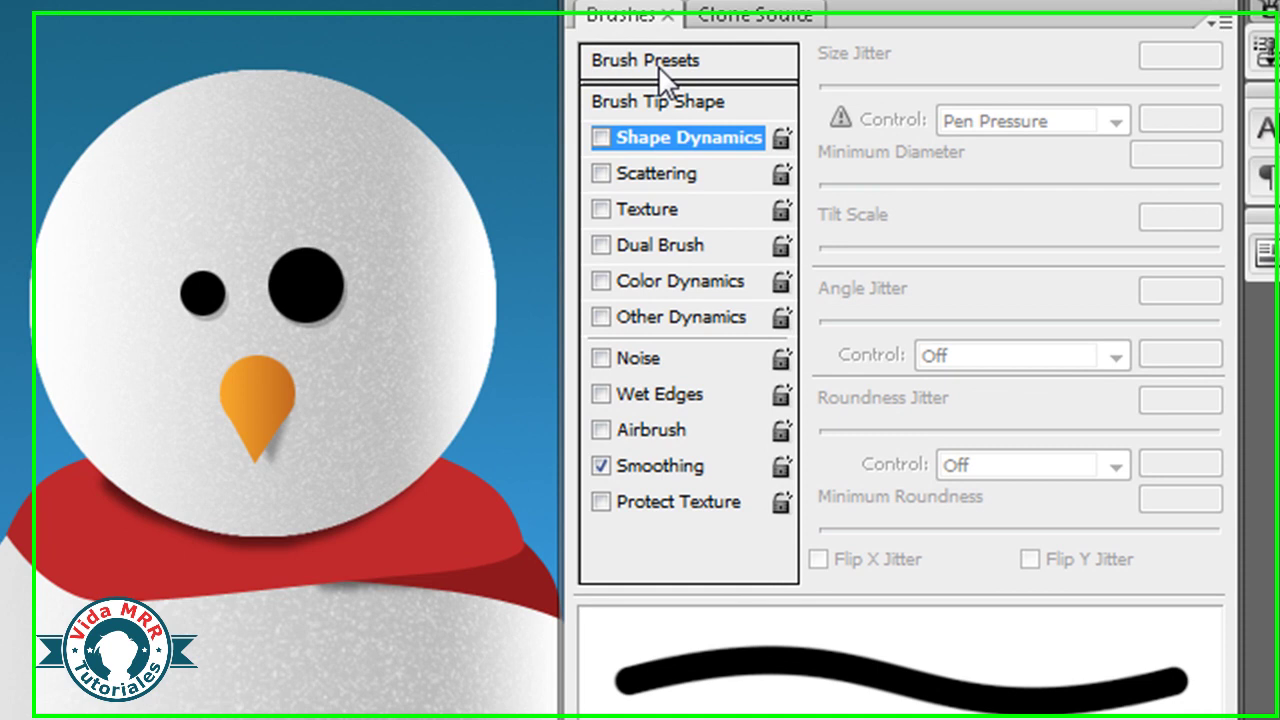
Step: Give the brush 485% spacing, 54% size jitter and 1000% scattering with count 3
left_click(822, 227)
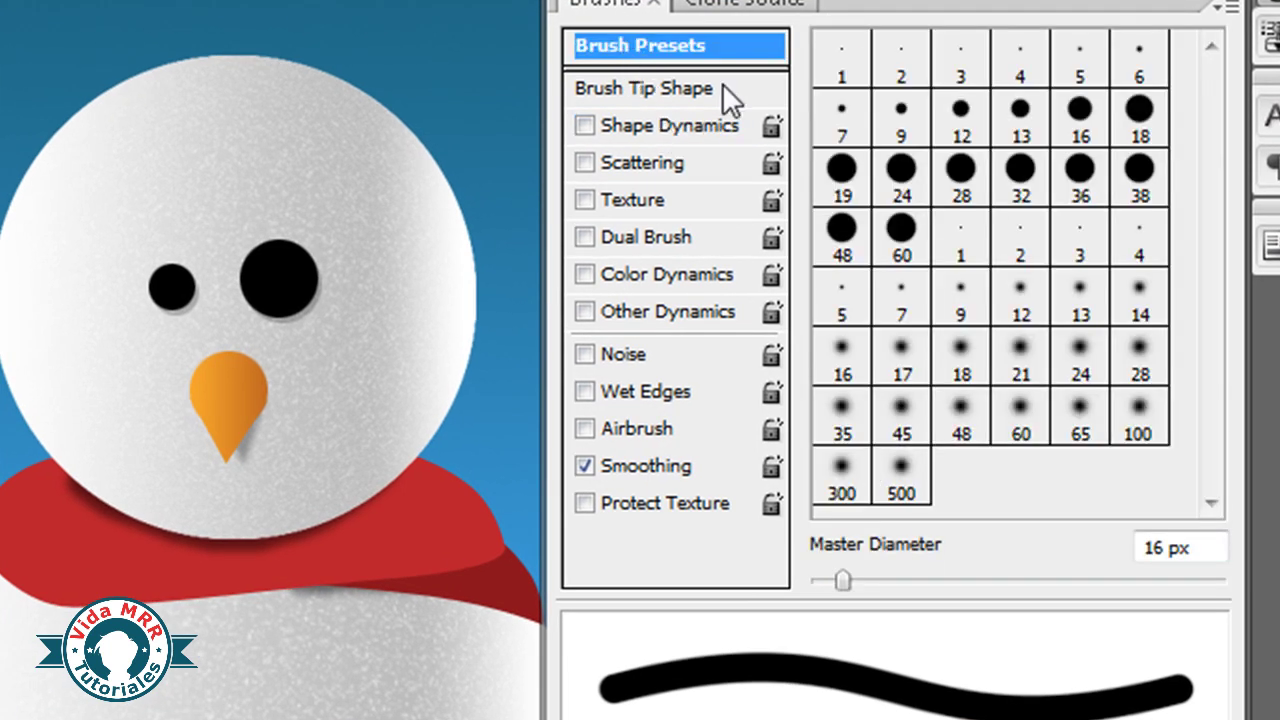
left_click(665, 90)
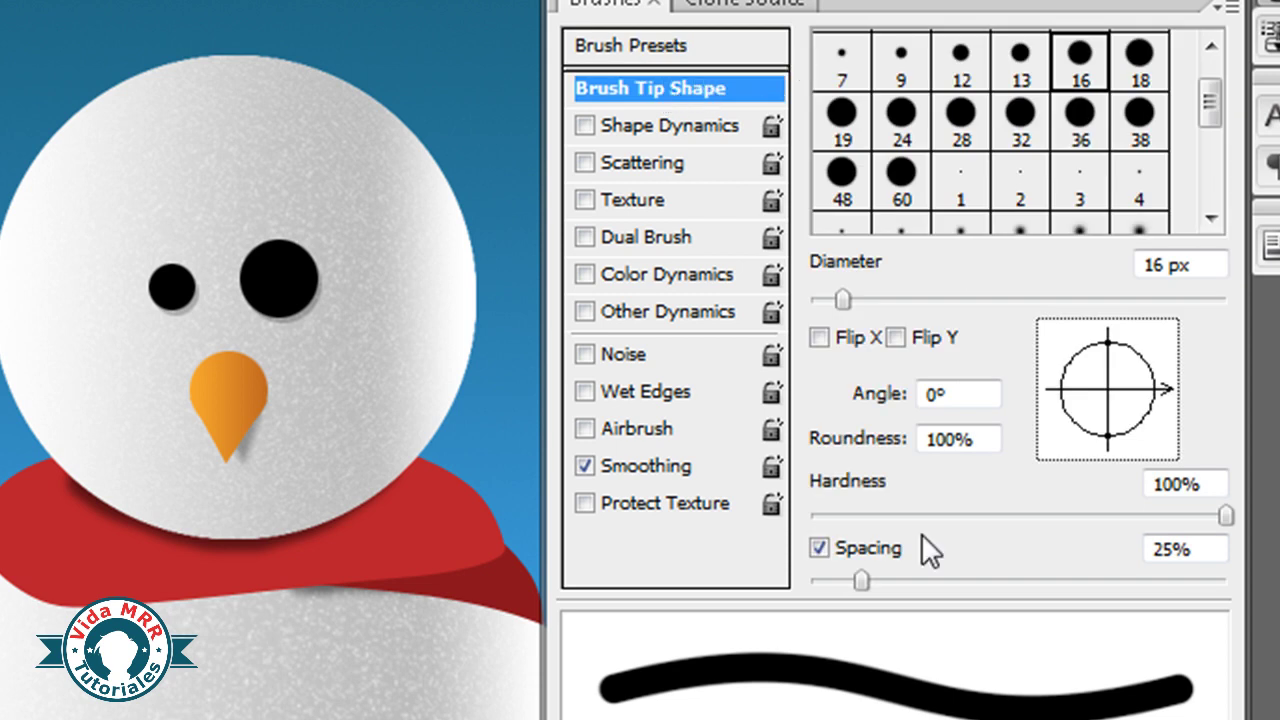
mouse_move(862, 578)
left_mouse_down()
mouse_move(1228, 580)
mouse_move(1111, 580)
mouse_move(1182, 578)
left_mouse_up()
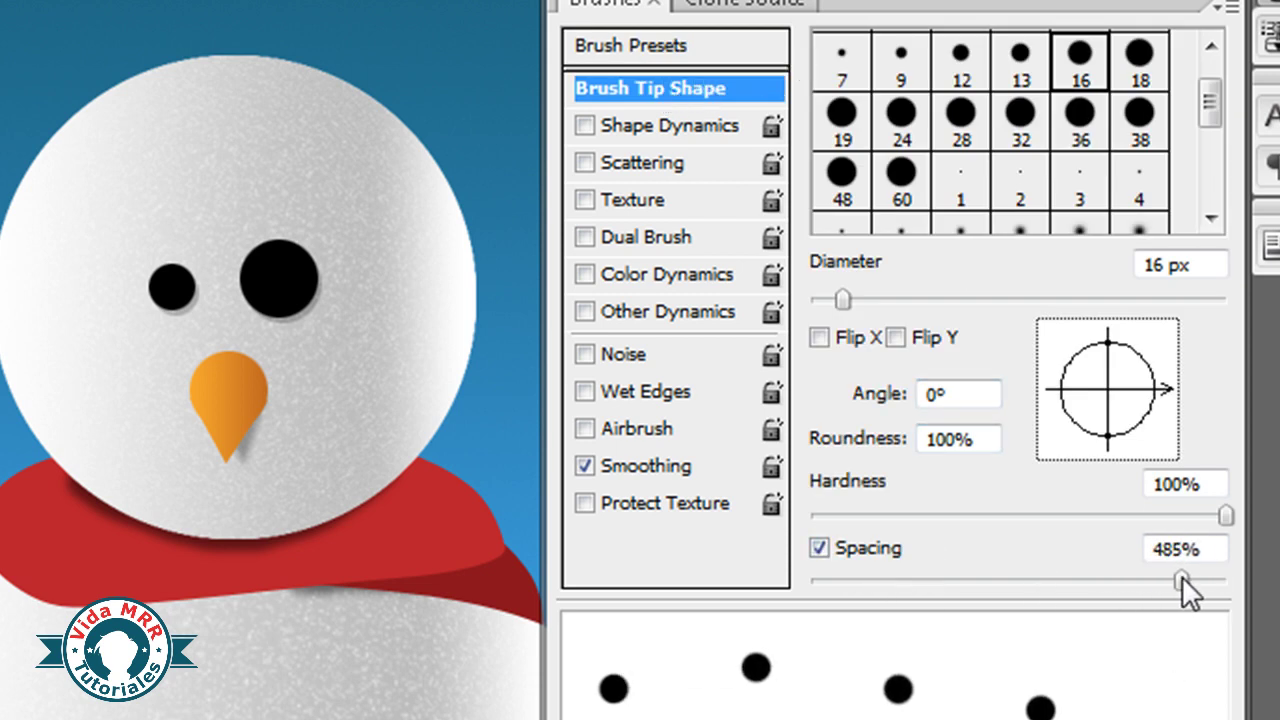
left_click(699, 126)
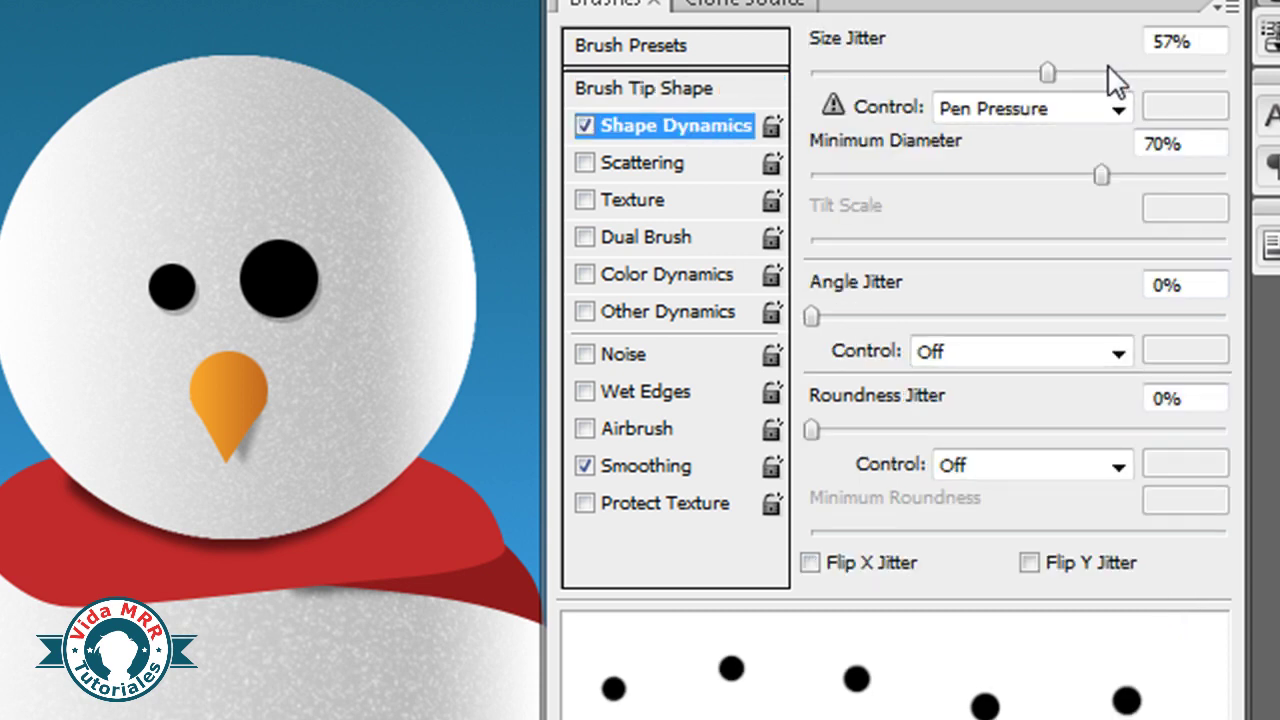
mouse_move(1050, 74)
left_mouse_down()
mouse_move(955, 74)
mouse_move(1036, 74)
left_mouse_up()
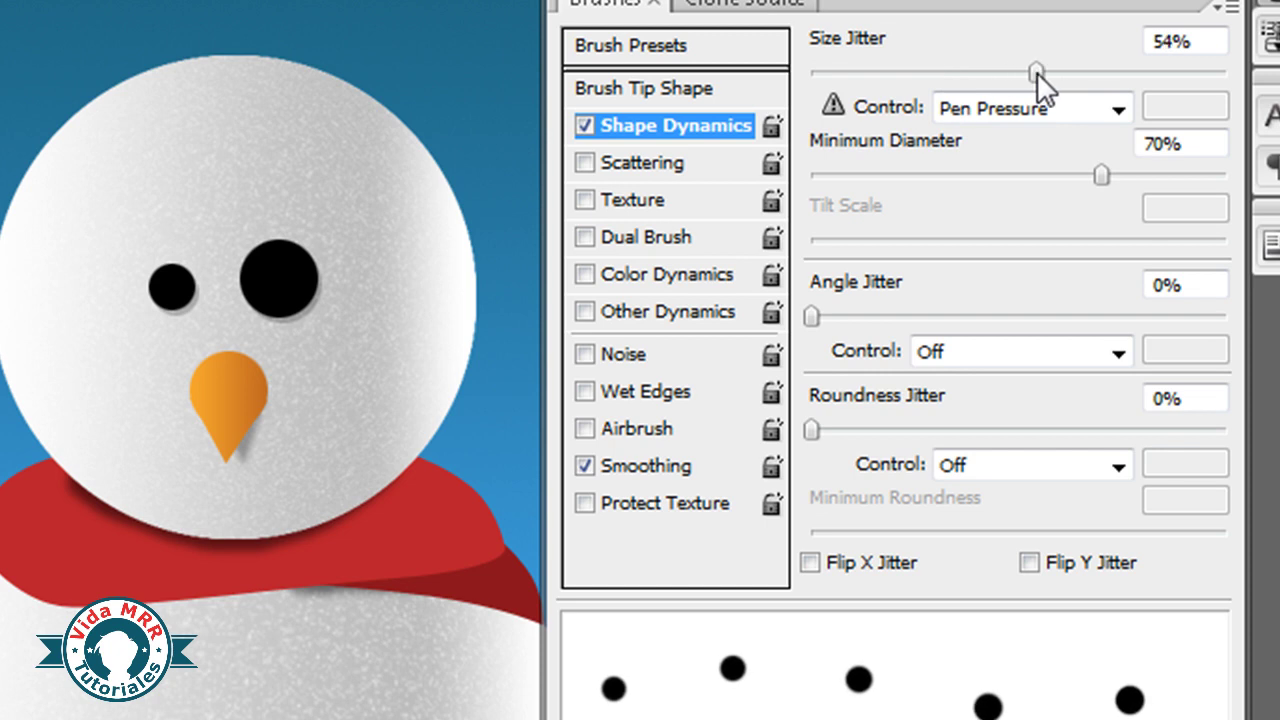
left_click(638, 166)
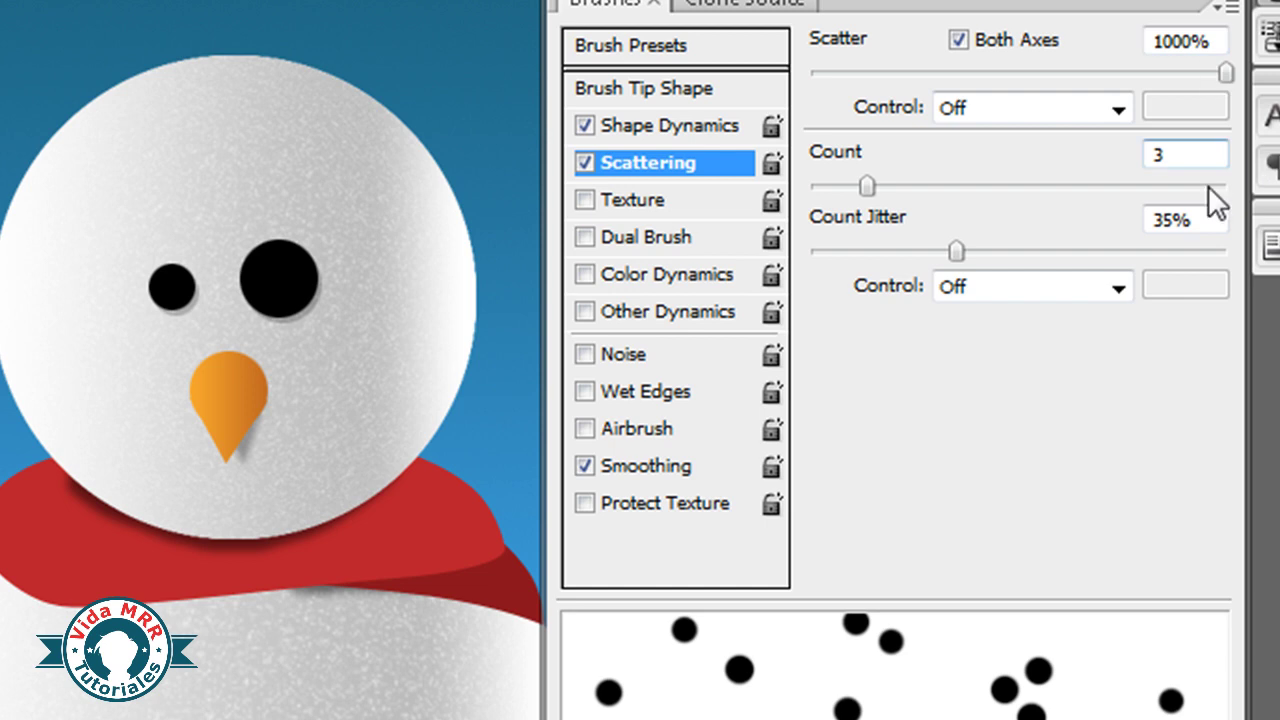
left_click(1226, 6)
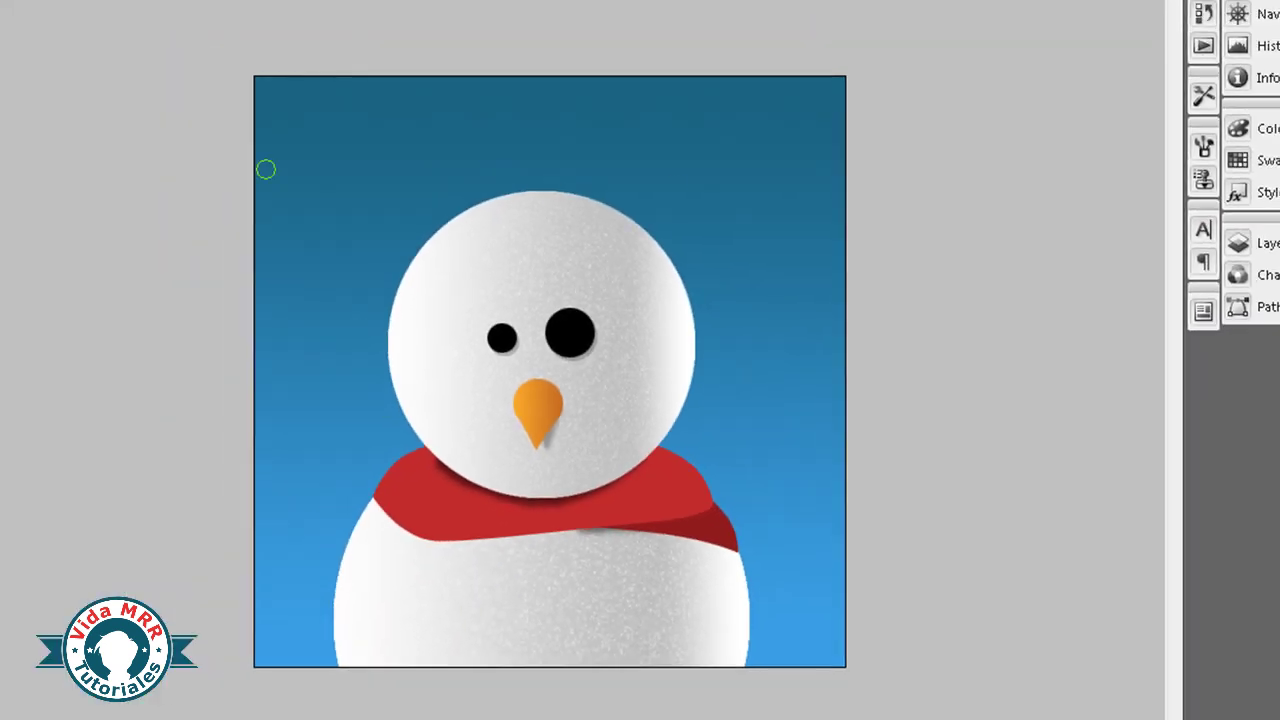
Step: Paint scattered white snow dots across the sky and blur them
left_click_drag(266, 169, 812, 180)
left_click_drag(840, 275, 304, 475)
left_click_drag(498, 173, 667, 17)
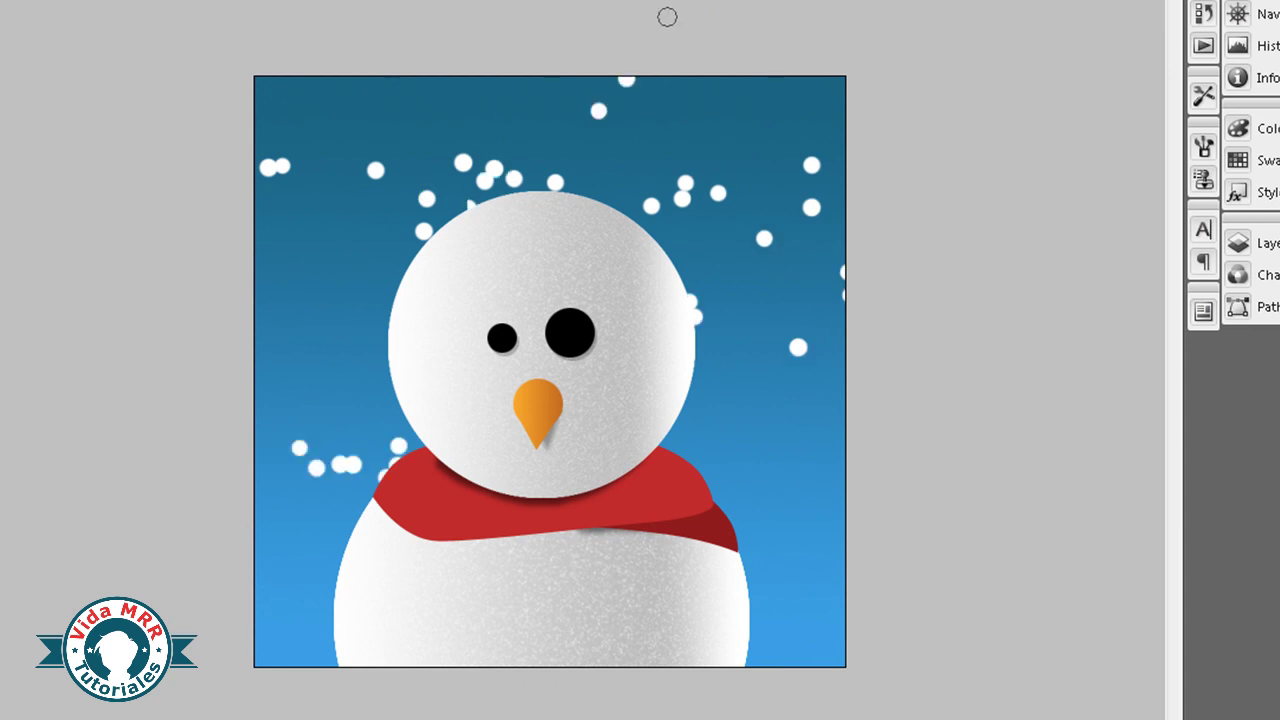
left_click_drag(850, 555, 251, 591)
mouse_move(363, 648)
left_mouse_down()
mouse_move(169, 406)
mouse_move(376, 80)
left_mouse_up()
left_click(819, 162)
left_click(729, 167)
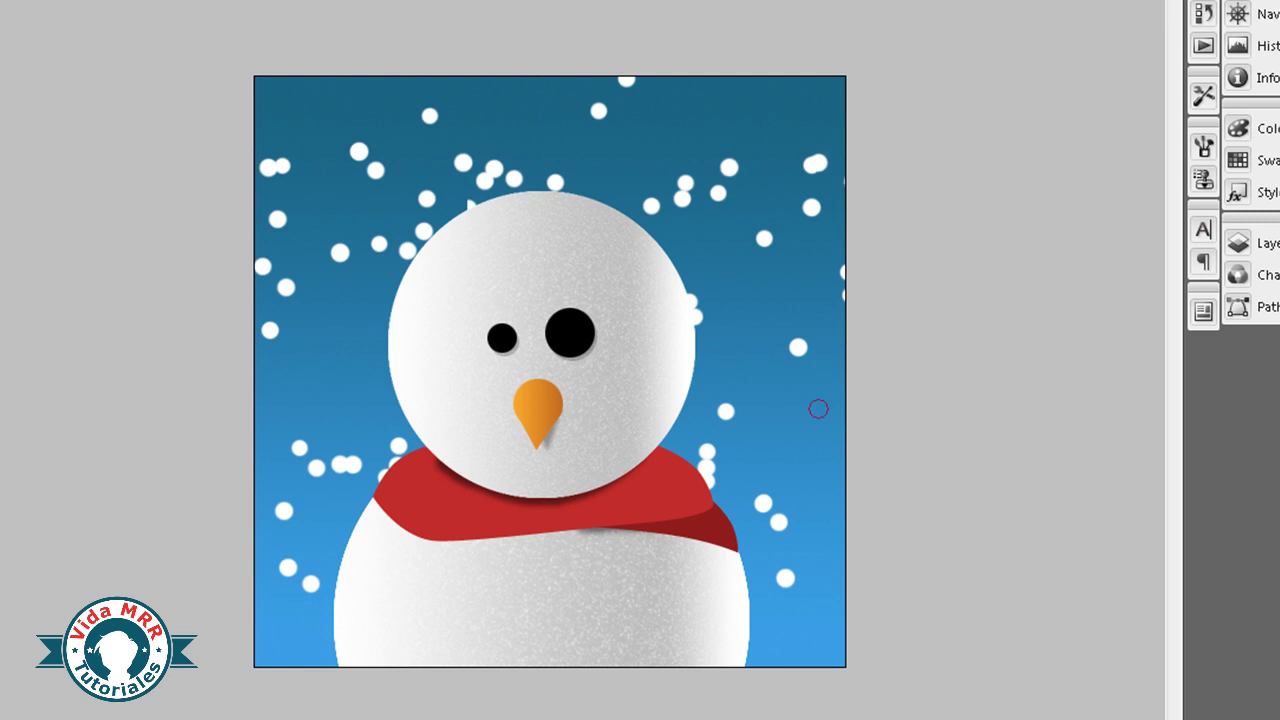
left_click(826, 658)
key("alt+t")
key("Escape")
key("ctrl+f")
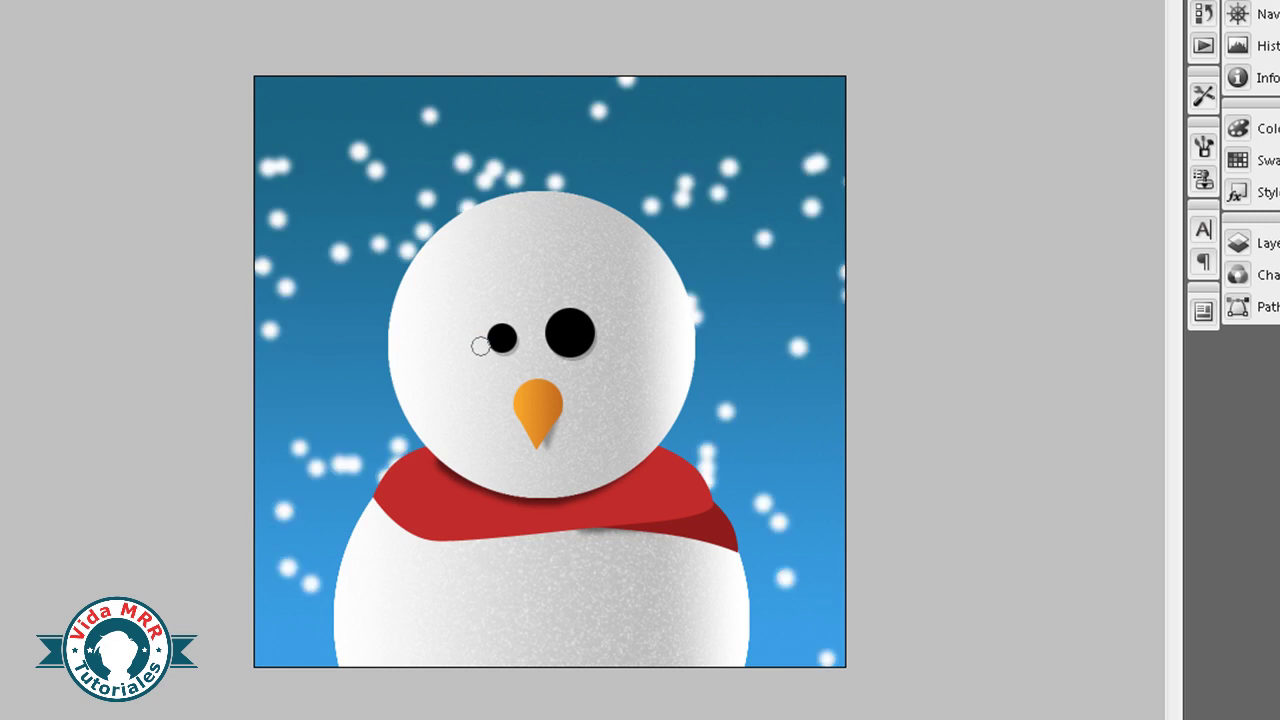
Step: Add more snow dots along the top of the sky and around the snowman
left_click(815, 80)
left_click(753, 158)
left_click_drag(366, 104, 364, 127)
left_click(293, 104)
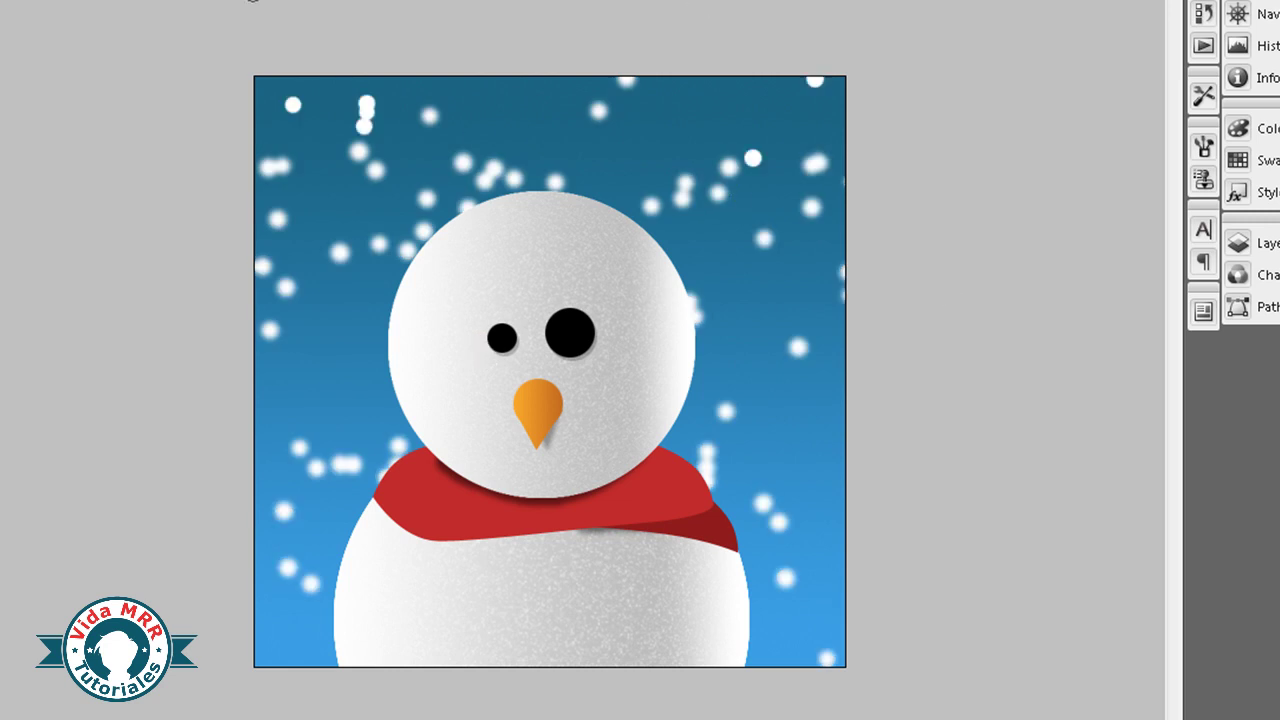
left_click(316, 396)
left_click(283, 481)
left_click(376, 437)
left_click(798, 508)
left_click(788, 454)
left_click(784, 407)
left_click(808, 263)
left_click(754, 327)
left_click(722, 244)
left_click(709, 272)
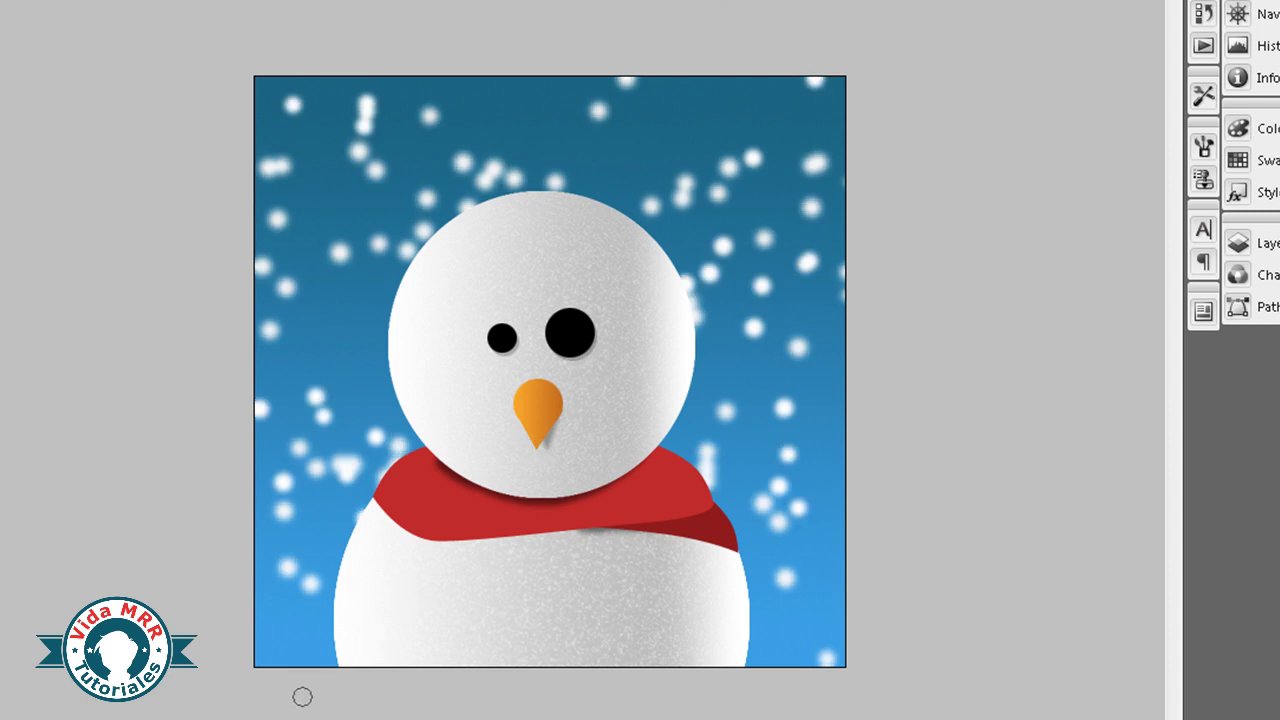
left_click(318, 612)
left_click(278, 566)
left_click(476, 135)
left_click(436, 95)
left_click(534, 130)
left_click(569, 103)
left_click(607, 90)
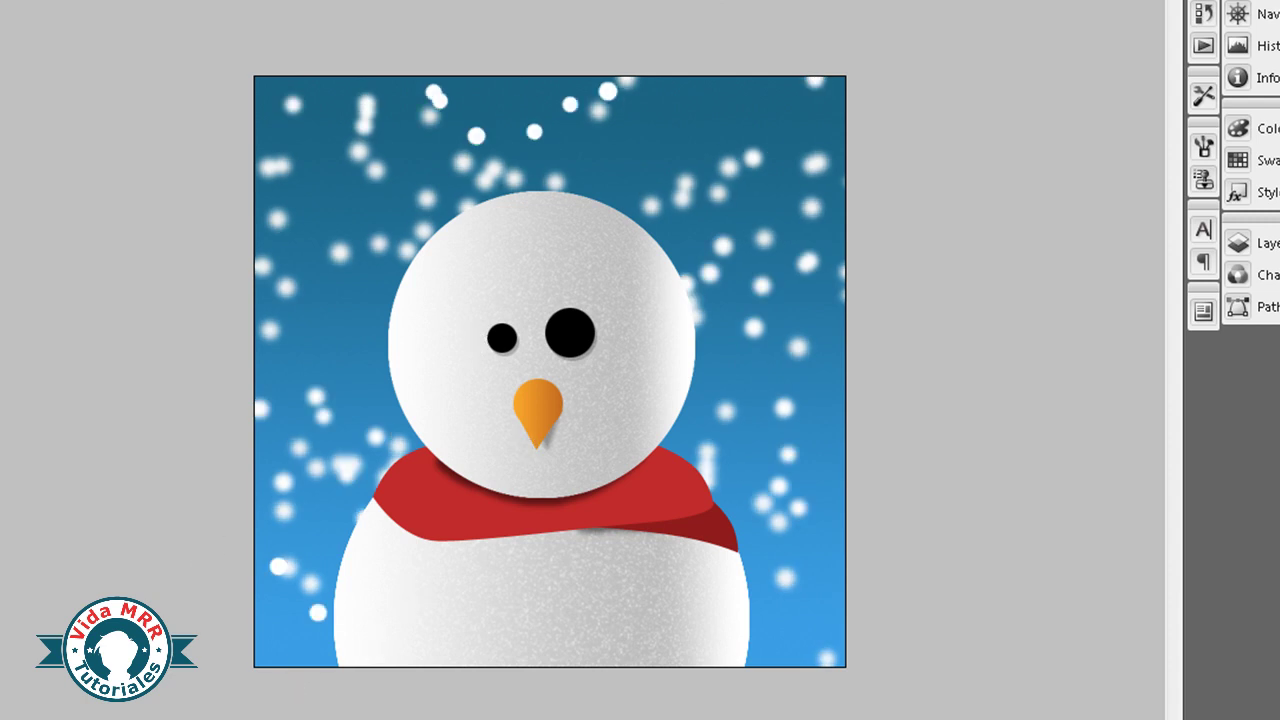
left_click(1238, 243)
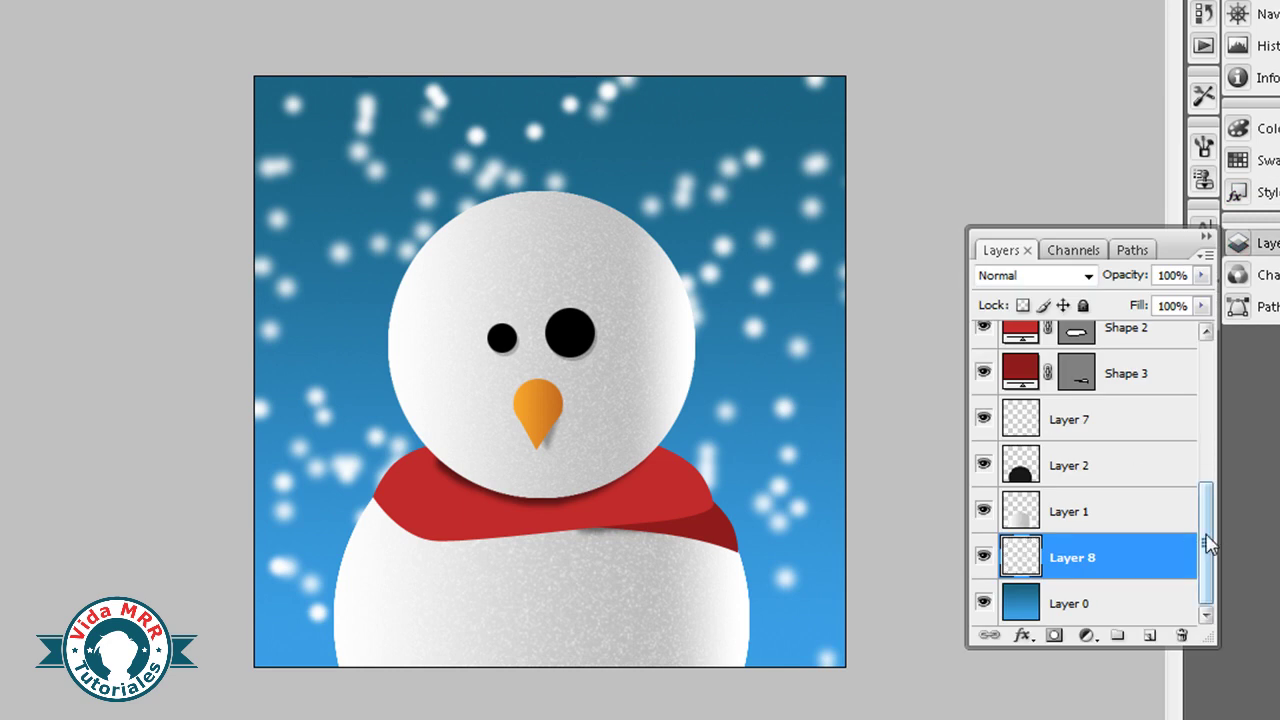
Step: Select top layer Shape 1 and paste a grey grunge texture copied from the browser above it
left_click_drag(1207, 530, 1207, 385)
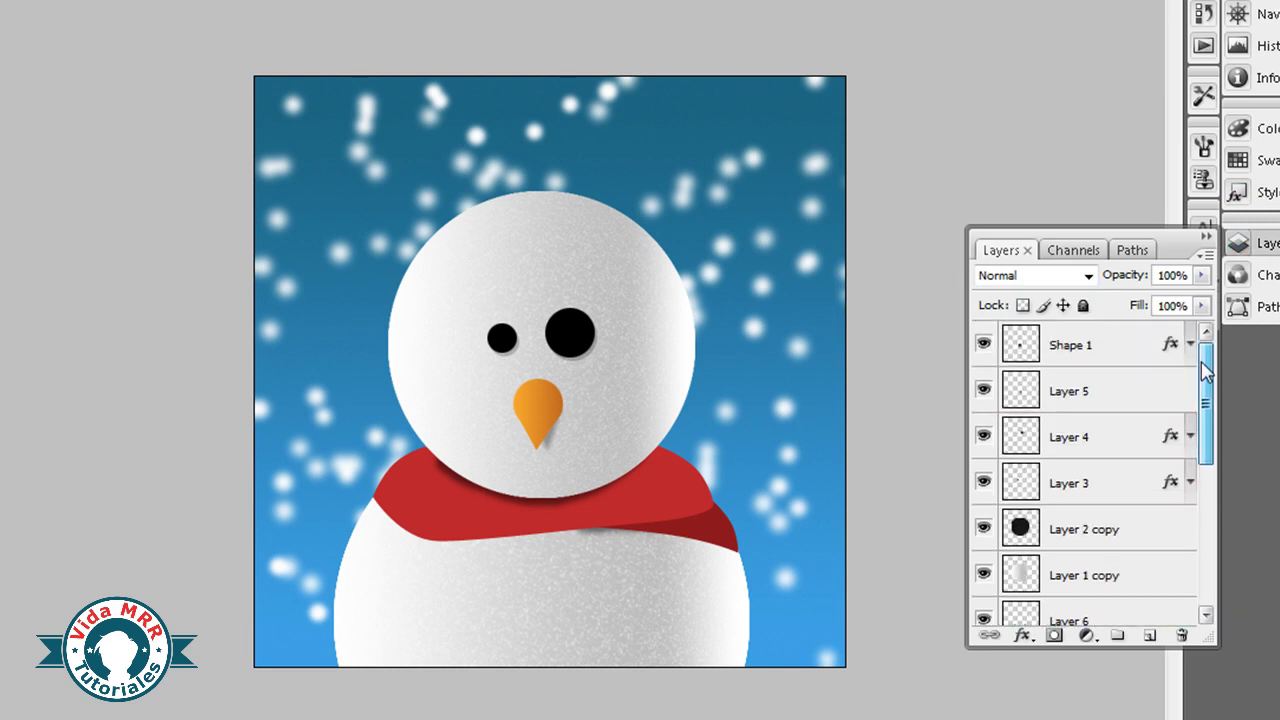
left_click(1118, 366)
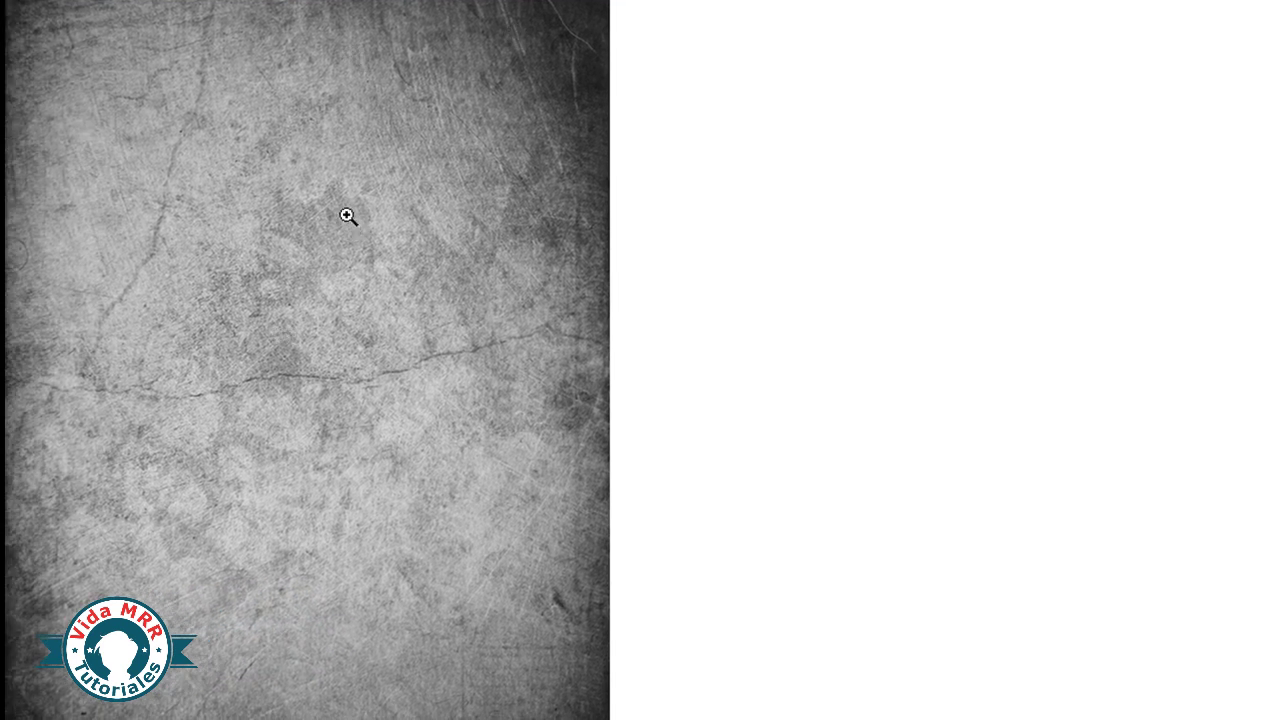
right_click(348, 216)
left_click(403, 286)
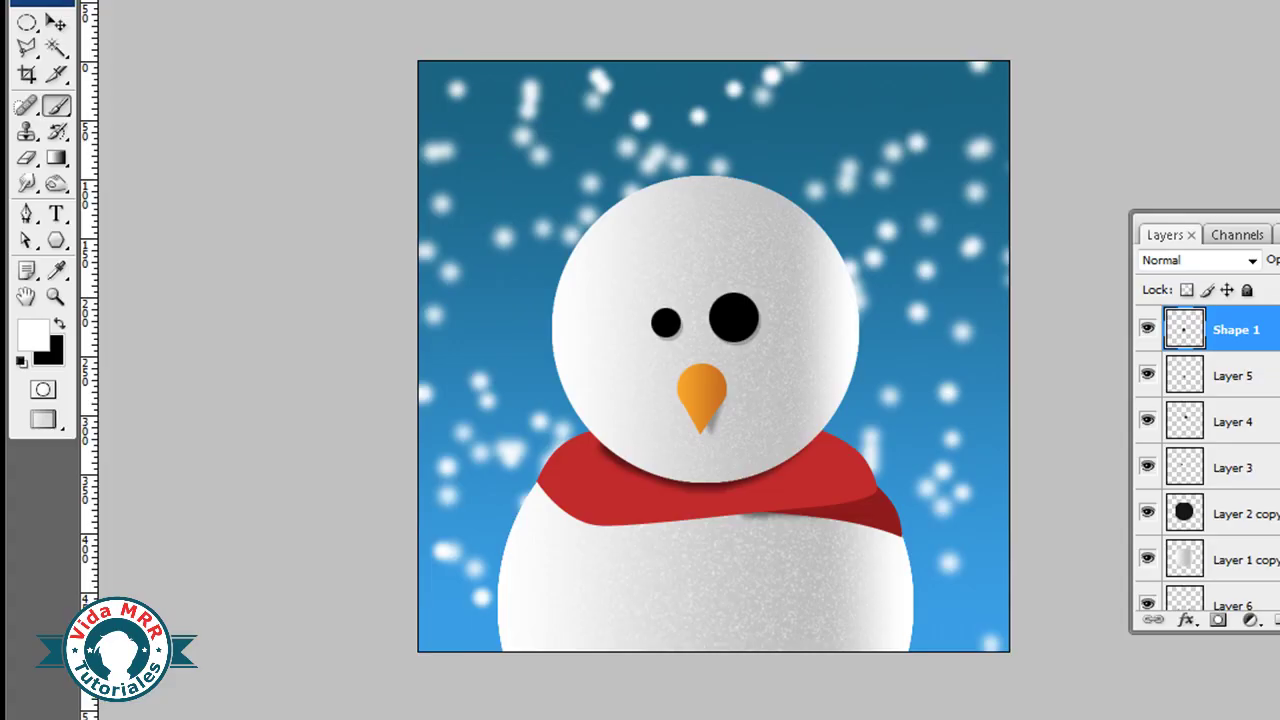
left_click(716, 356)
left_click(52, 26)
key("ctrl+v")
Step: Free-transform the grunge texture on Layer 9, roughly scaling it over the canvas
left_click(56, 22)
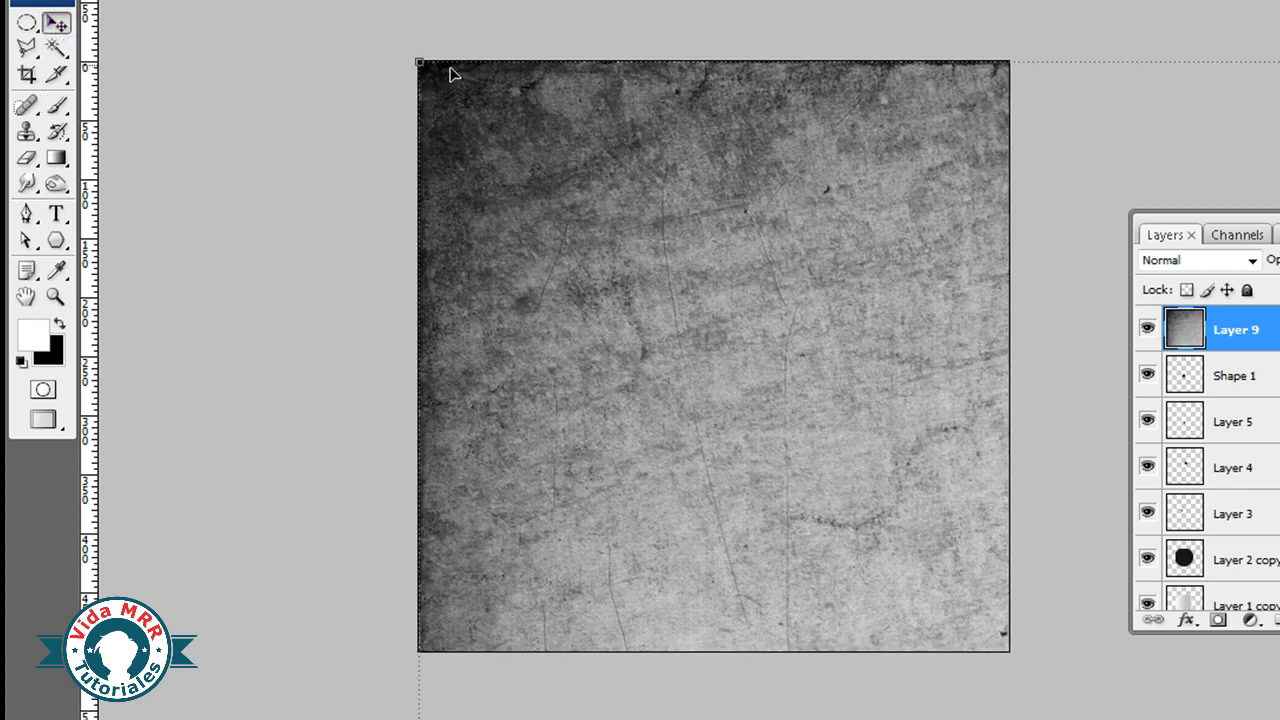
key("ctrl+t")
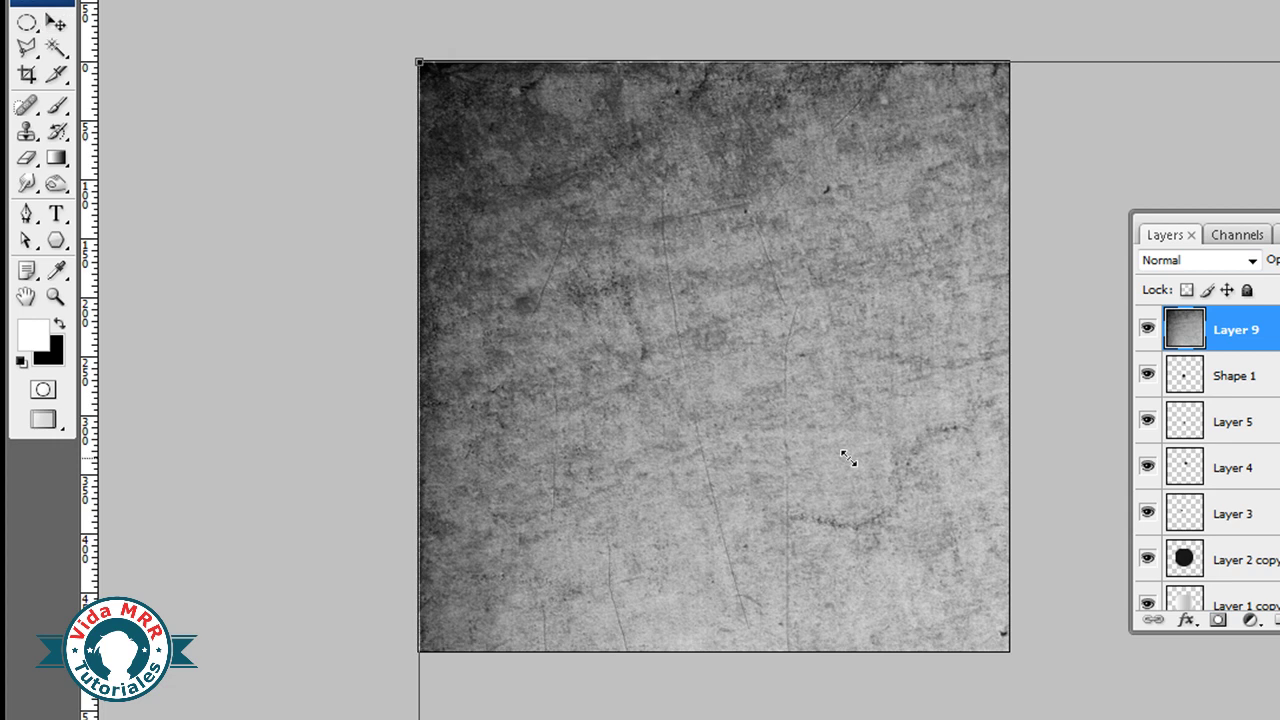
left_click_drag(848, 458, 766, 522)
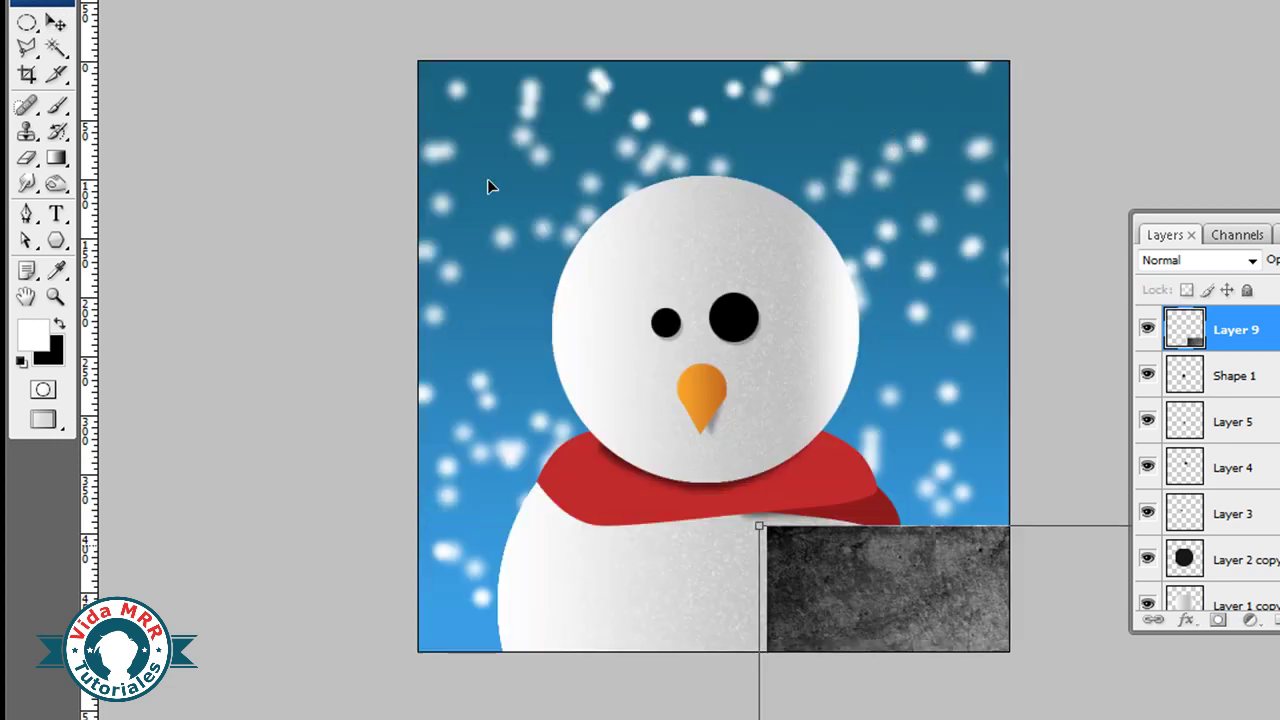
left_click_drag(430, 133, 394, 64)
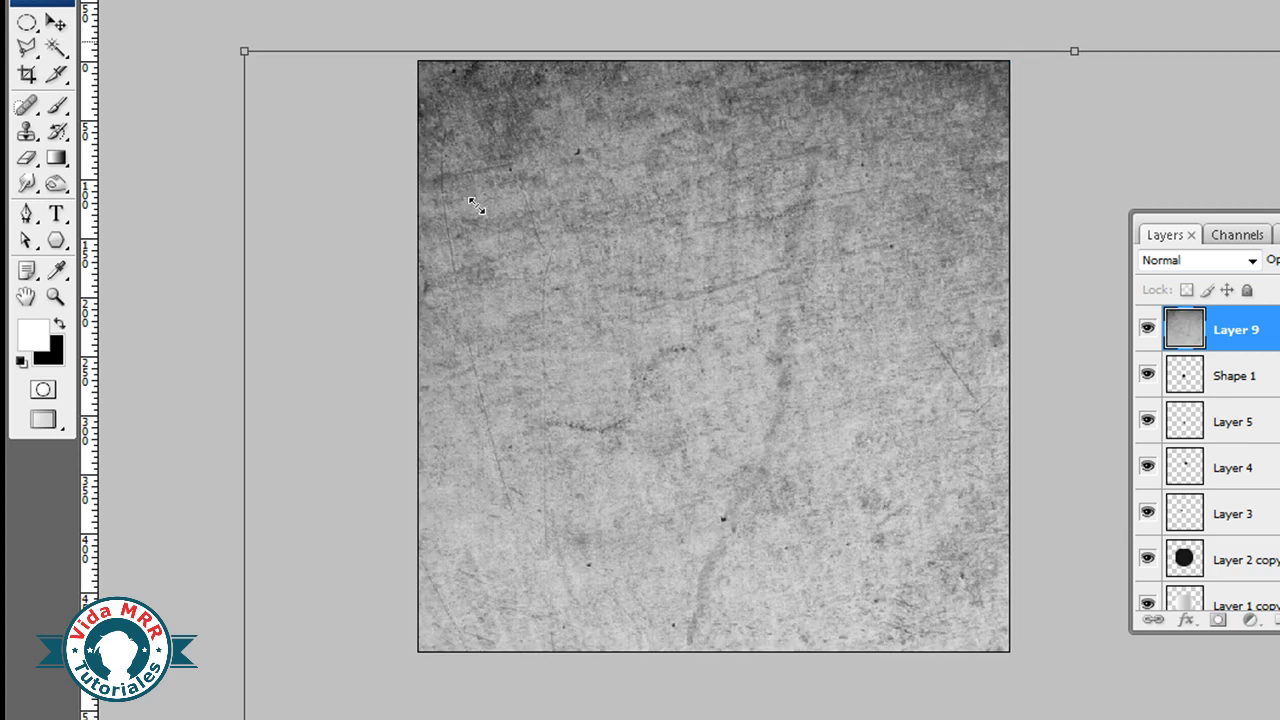
left_click_drag(476, 206, 694, 342)
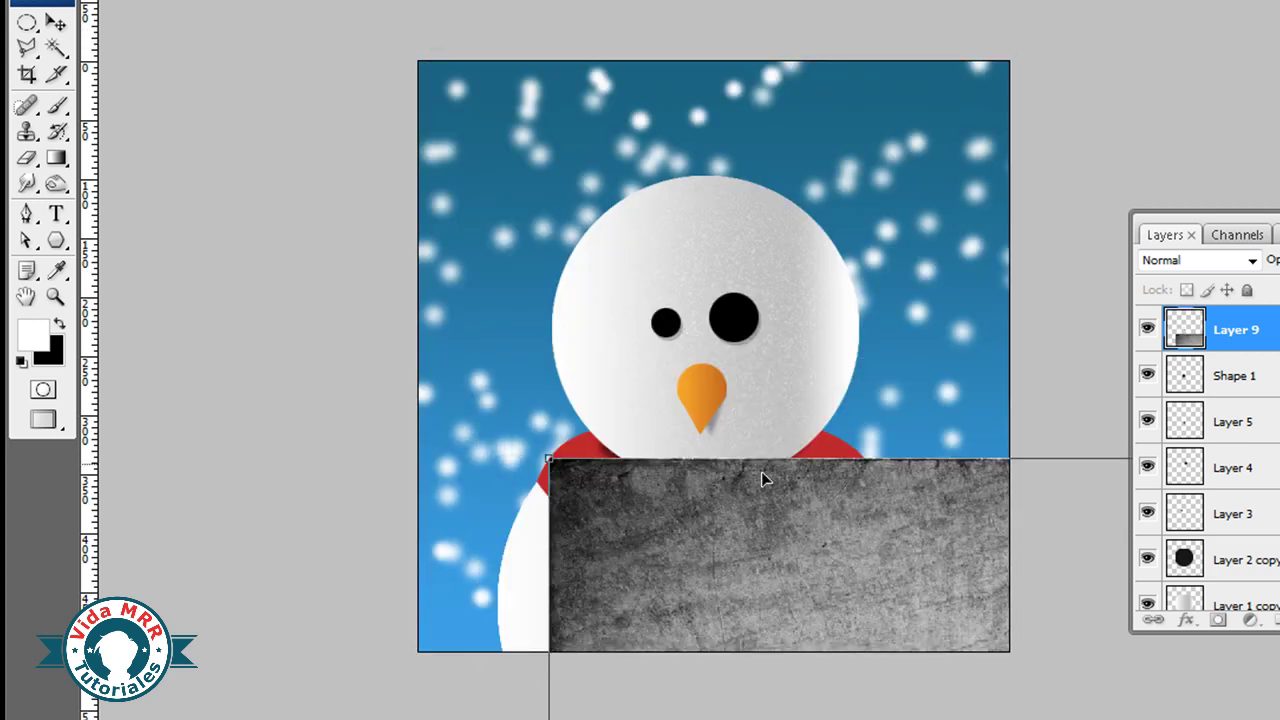
mouse_move(593, 241)
left_mouse_down()
mouse_move(238, 38)
mouse_move(582, 183)
mouse_move(296, 57)
mouse_move(627, 390)
mouse_move(617, 283)
mouse_move(646, 191)
left_mouse_up()
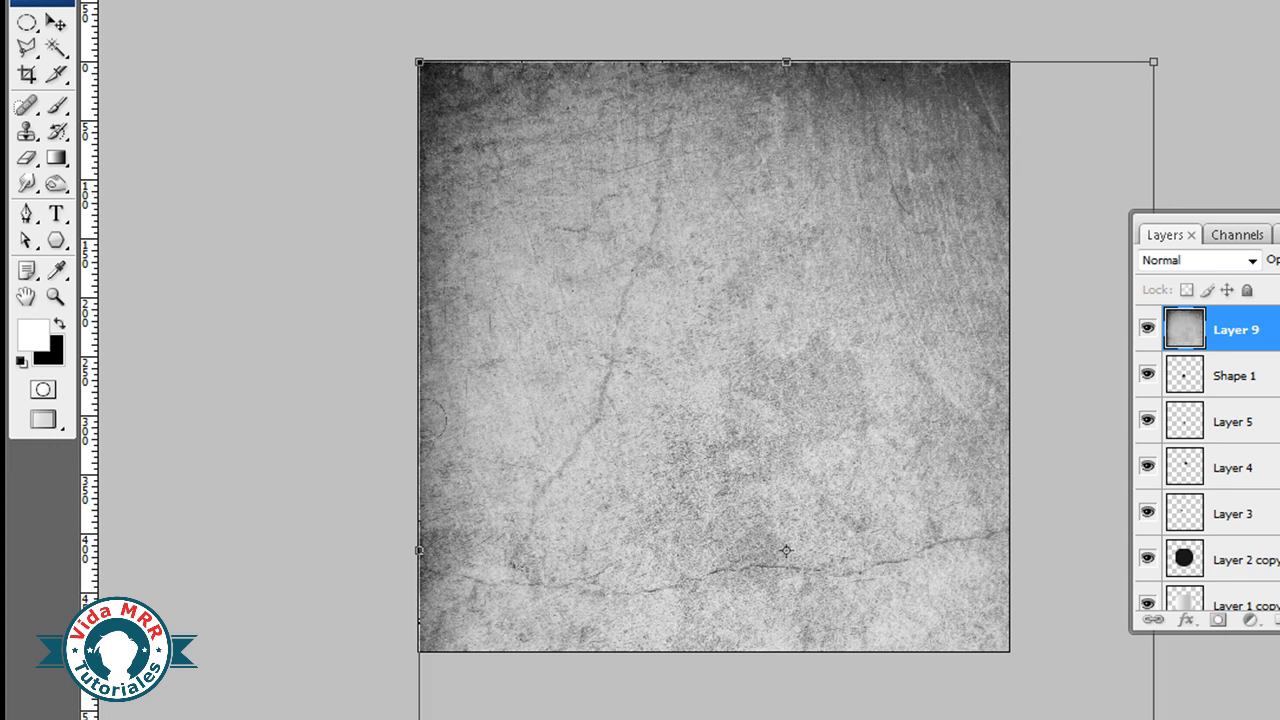
Step: Align the texture's right, top and bottom edges to the canvas edges and apply the transform
key("F7")
left_click_drag(1160, 546, 1020, 526)
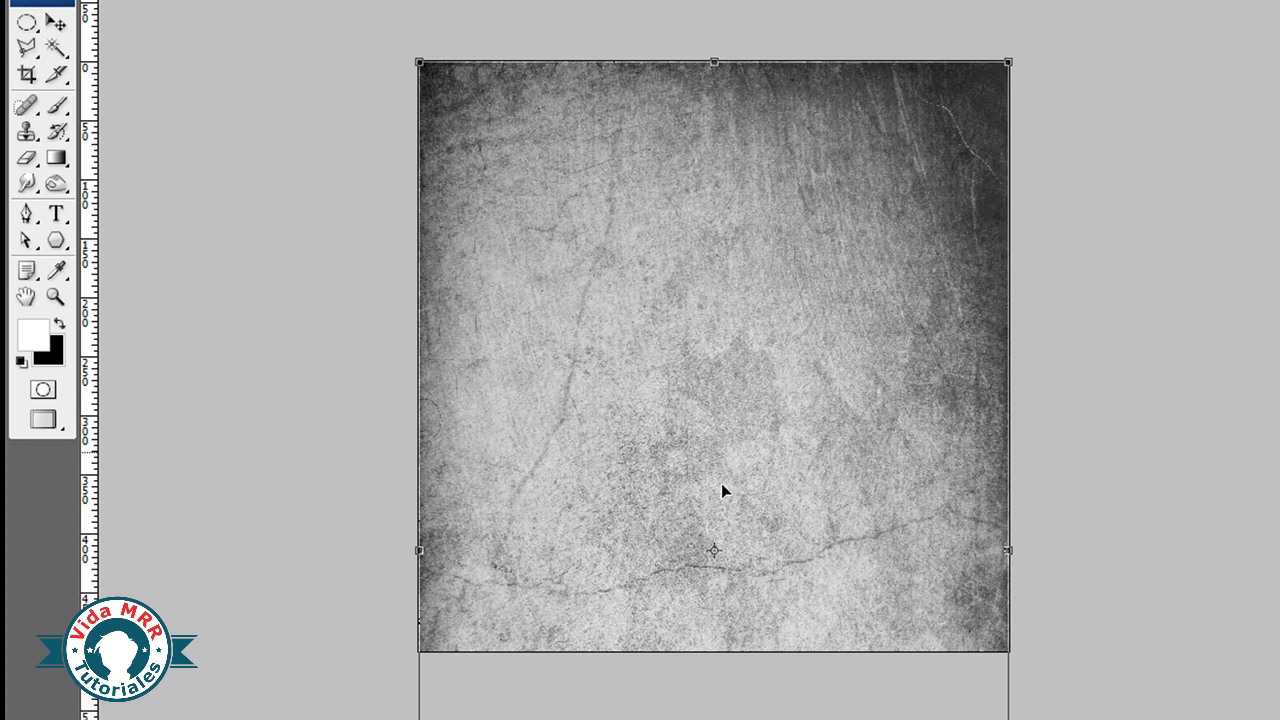
left_click_drag(716, 55, 733, 371)
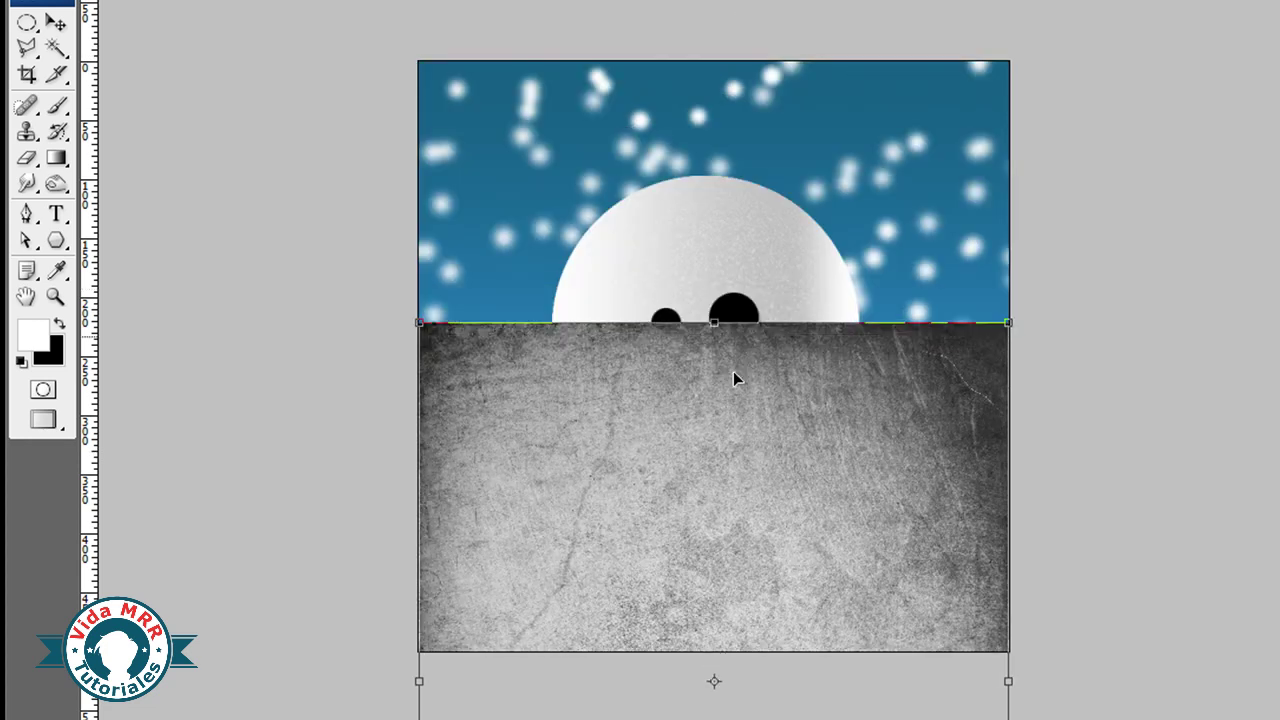
key("ctrl+z")
mouse_move(728, 127)
left_mouse_down()
mouse_move(725, 93)
mouse_move(723, 343)
left_mouse_up()
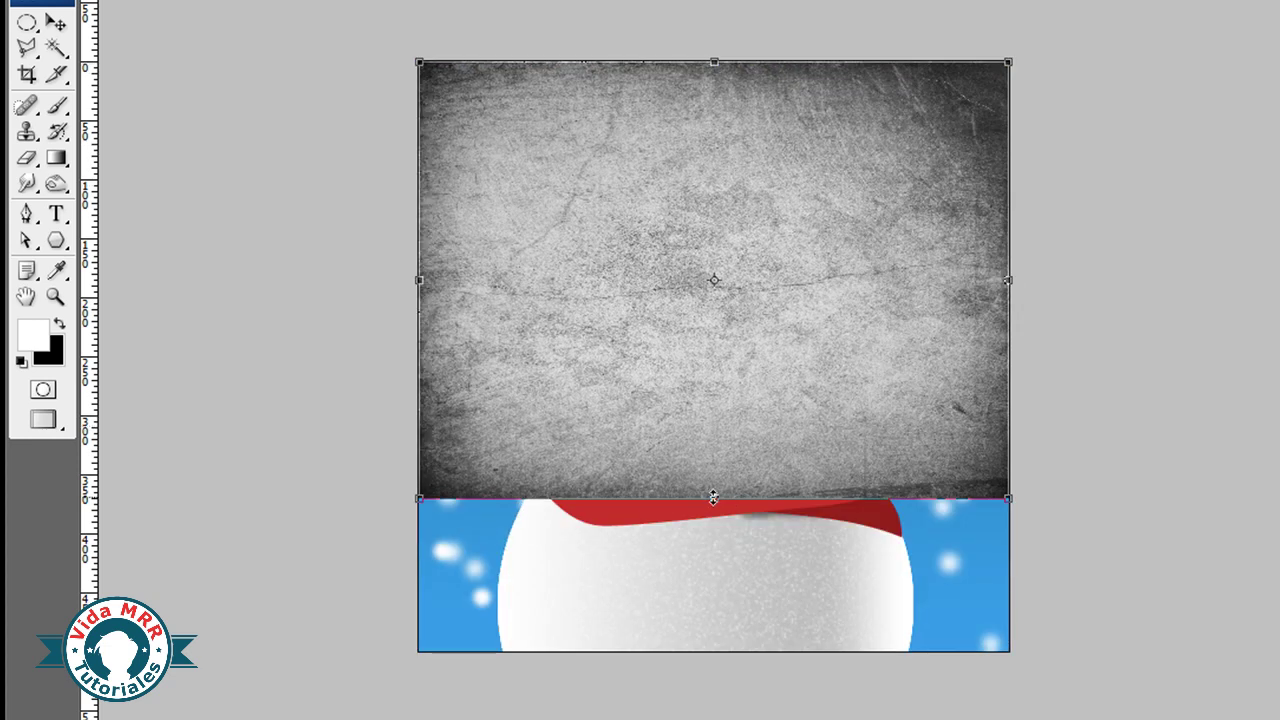
left_click_drag(713, 497, 714, 652)
key("Return")
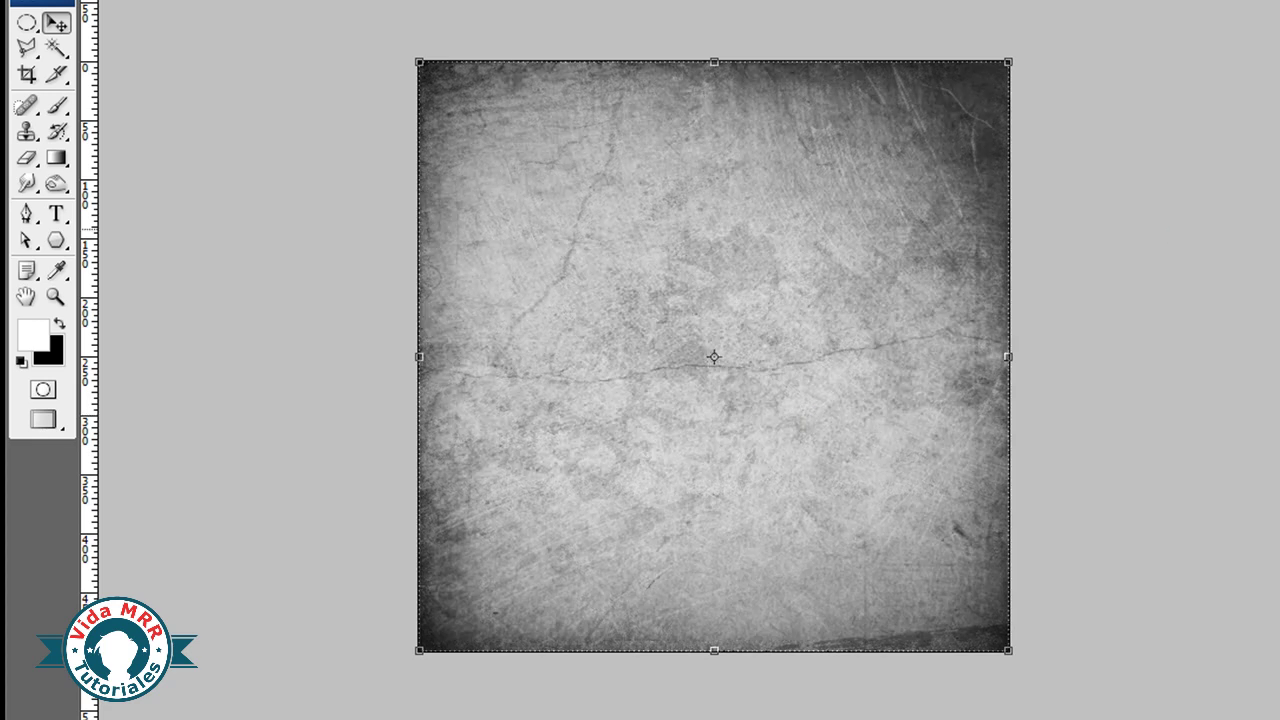
Step: Set Layer 9's blend mode to Overlay, then deselect it to view the grungy result
key("F7")
left_click(1225, 255)
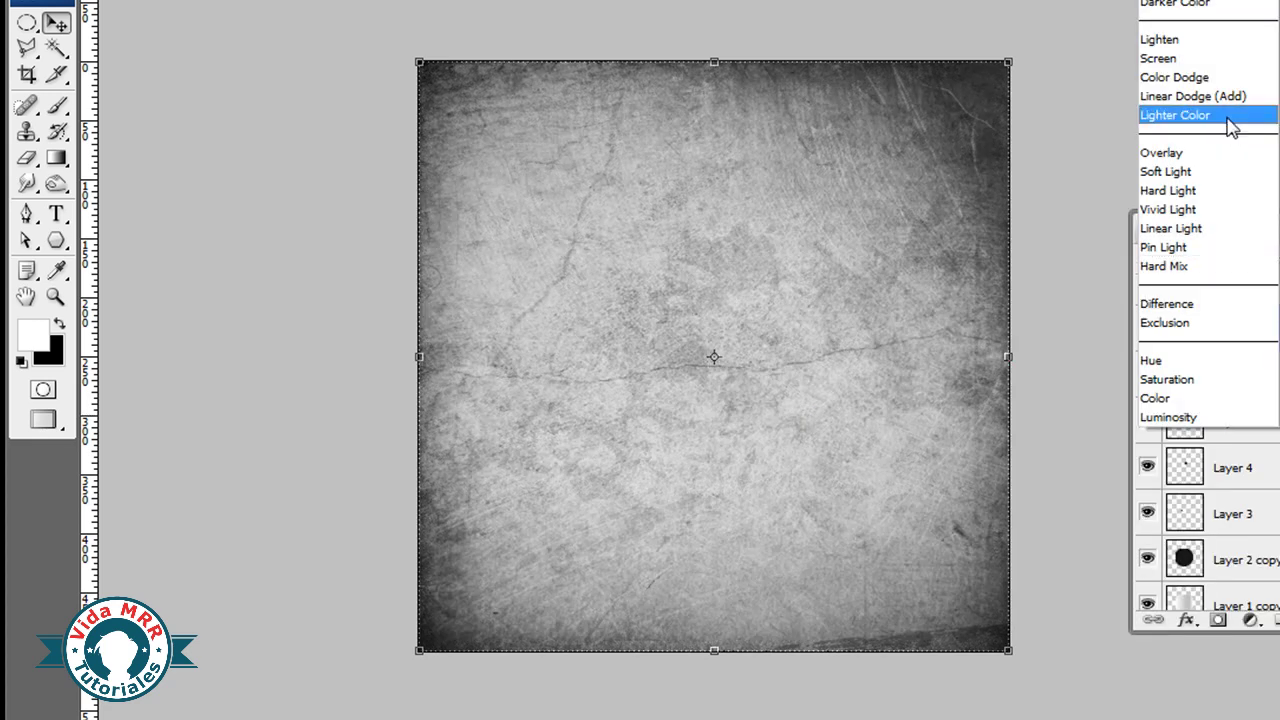
left_click(1214, 153)
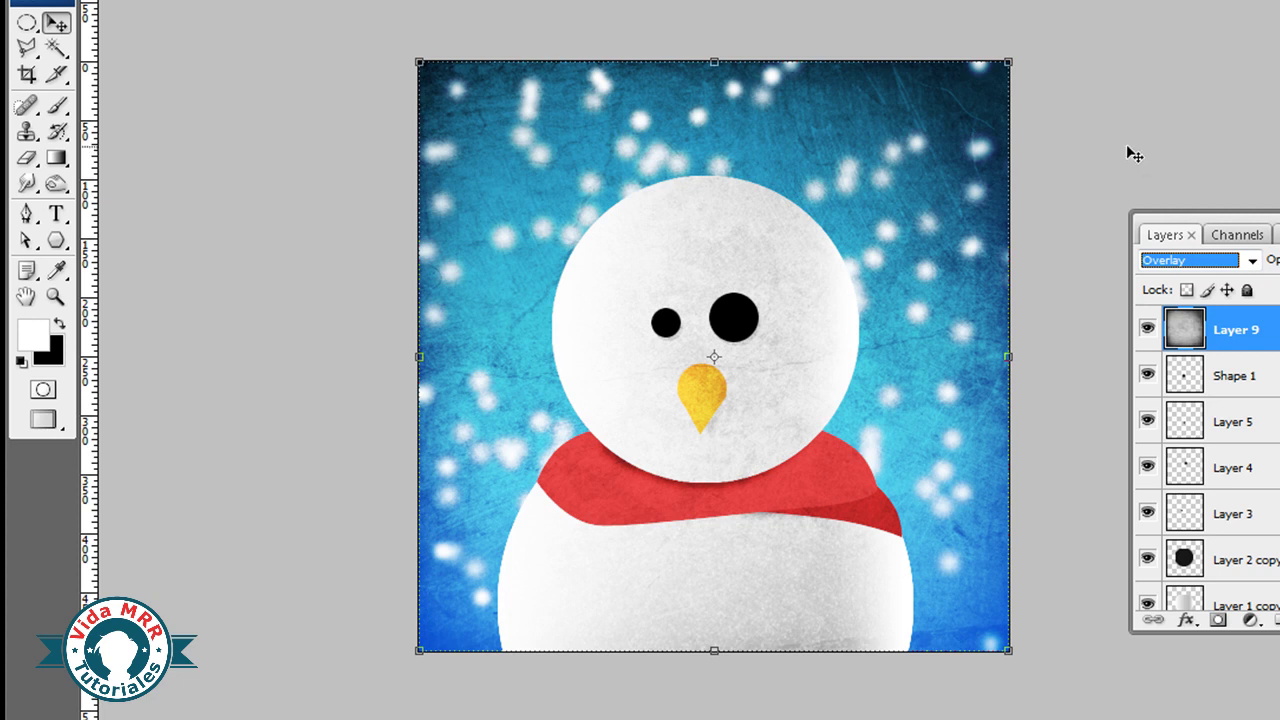
left_click(351, 200)
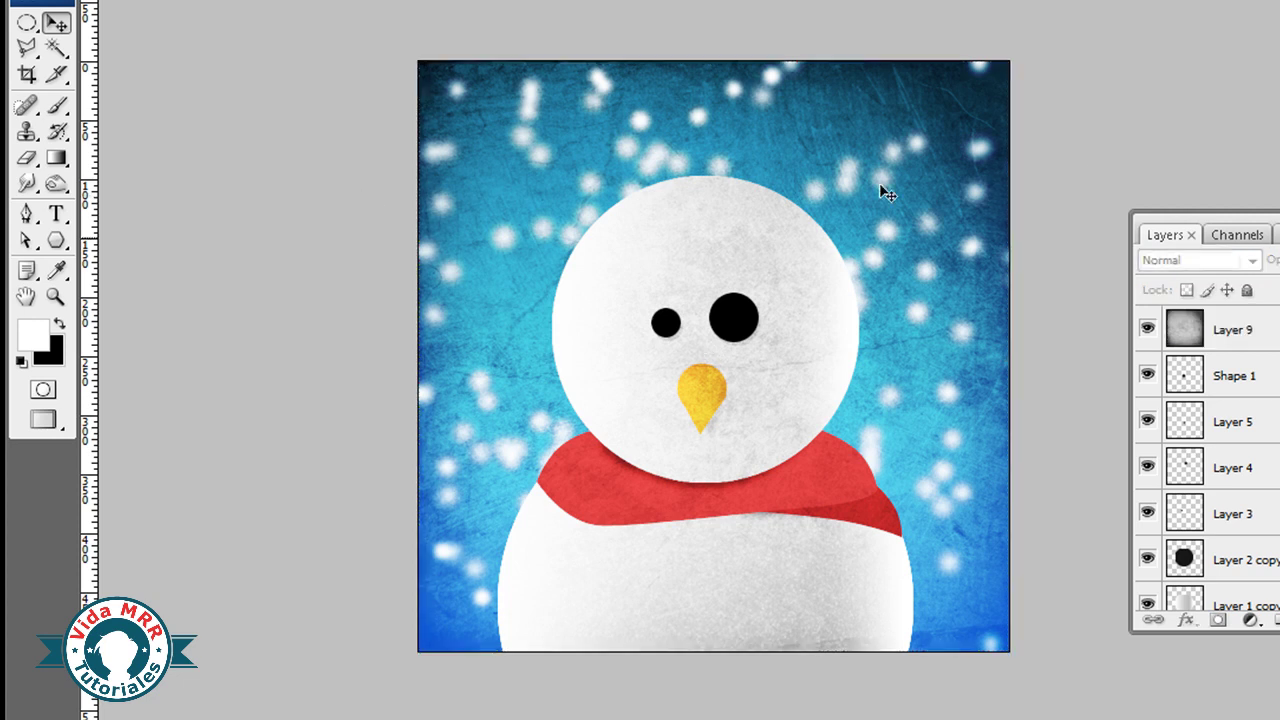